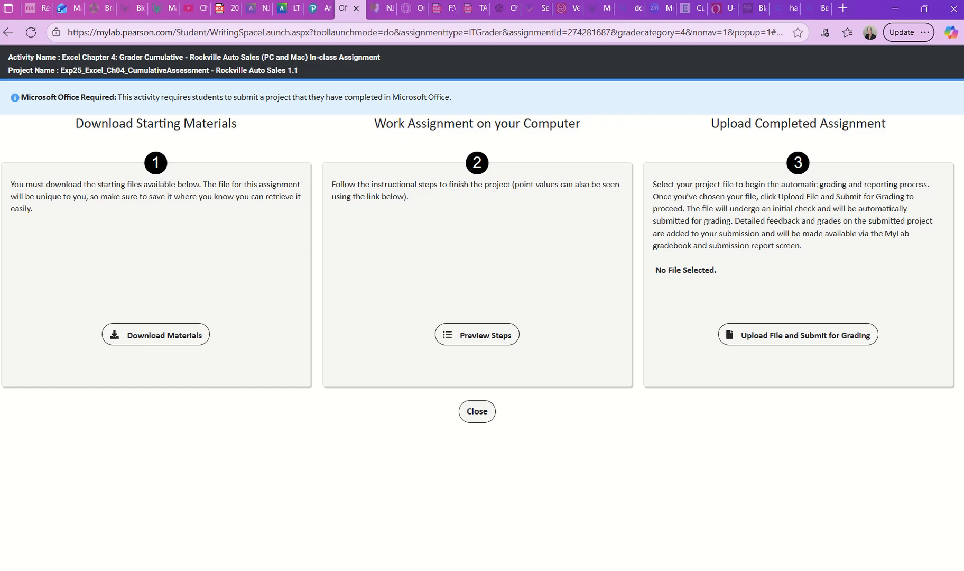
Switch to the AutoSales instructions document in Word and skim all its steps through step 21
click(915, 529)
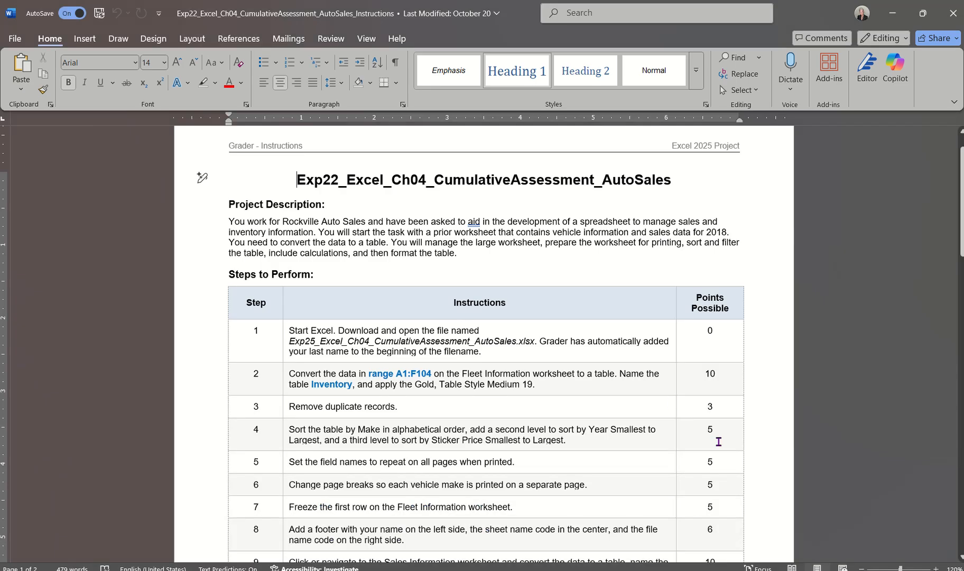
scroll(674, 397, down, 15)
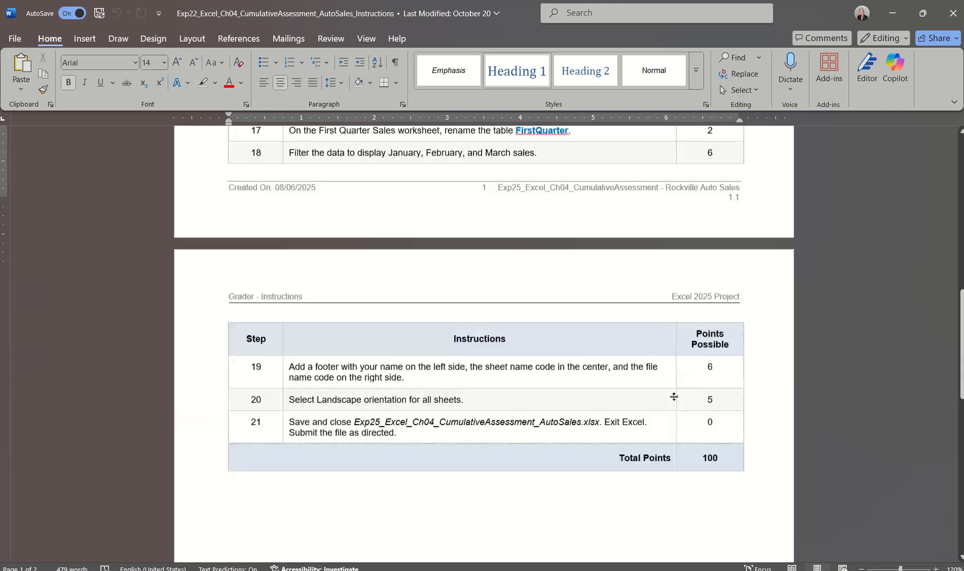
scroll(674, 396, down, 9)
scroll(673, 396, up, 9)
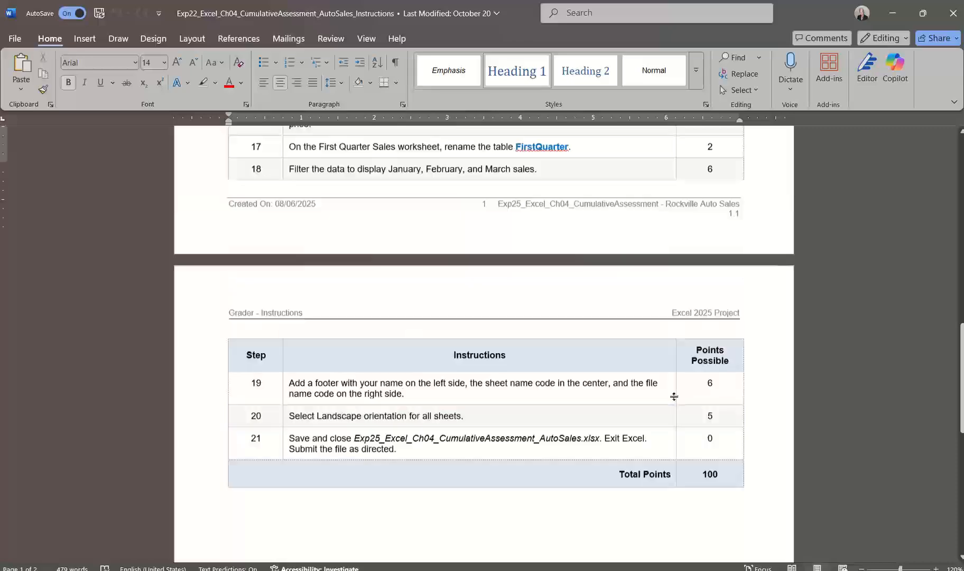
scroll(673, 396, up, 15)
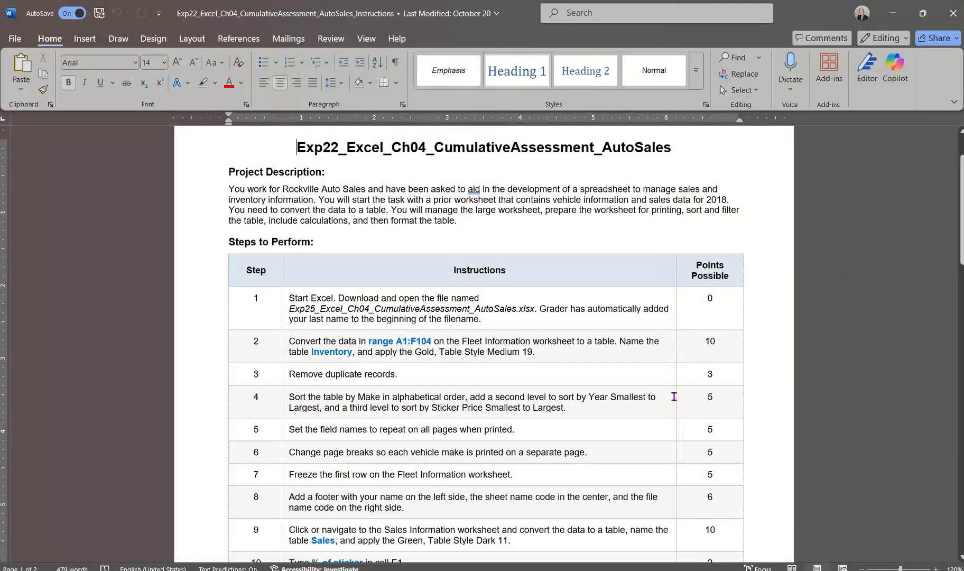
Switch to the _student_Exp25_Excel_Ch04_CumulativeAssessment_AutoSales workbook in Excel and enable editing
click(672, 570)
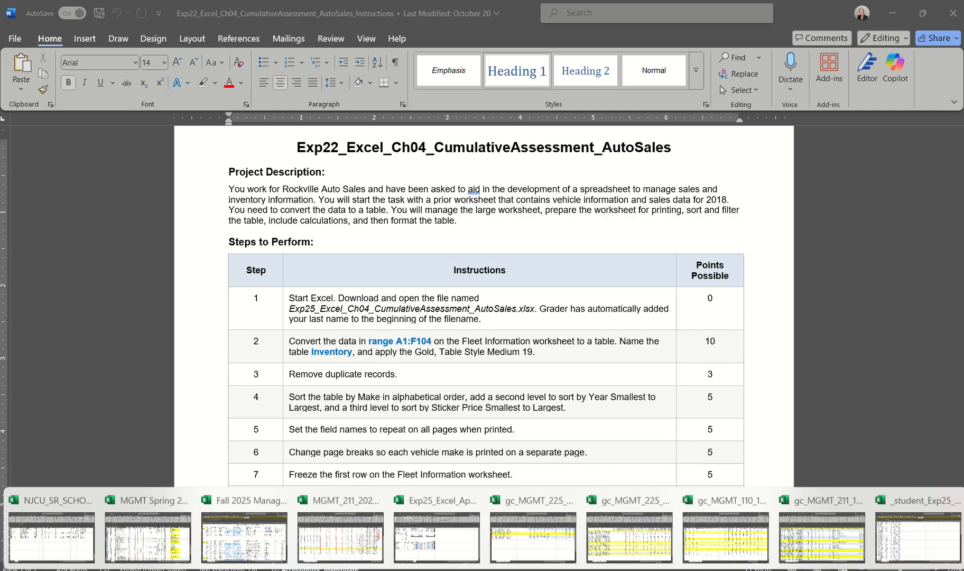
click(898, 539)
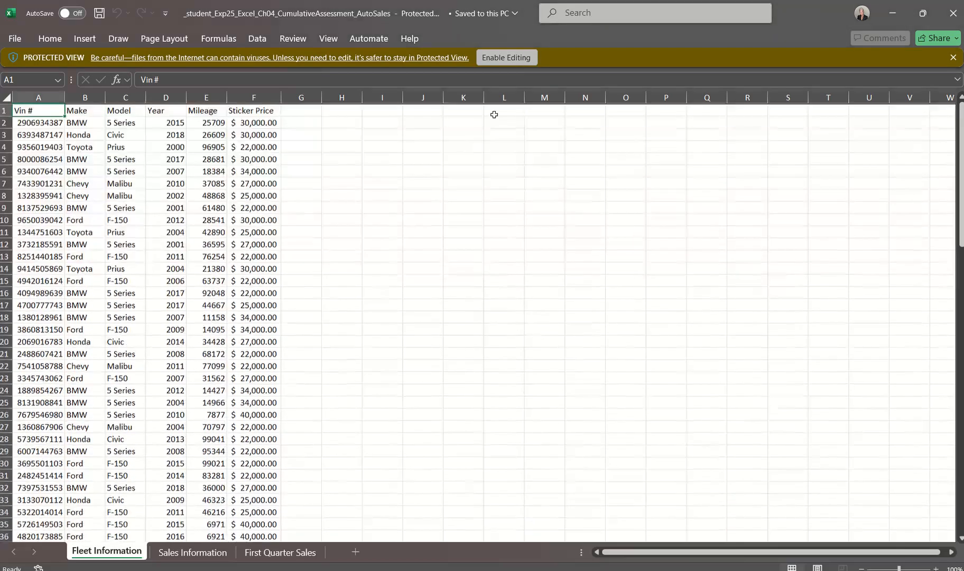
click(499, 57)
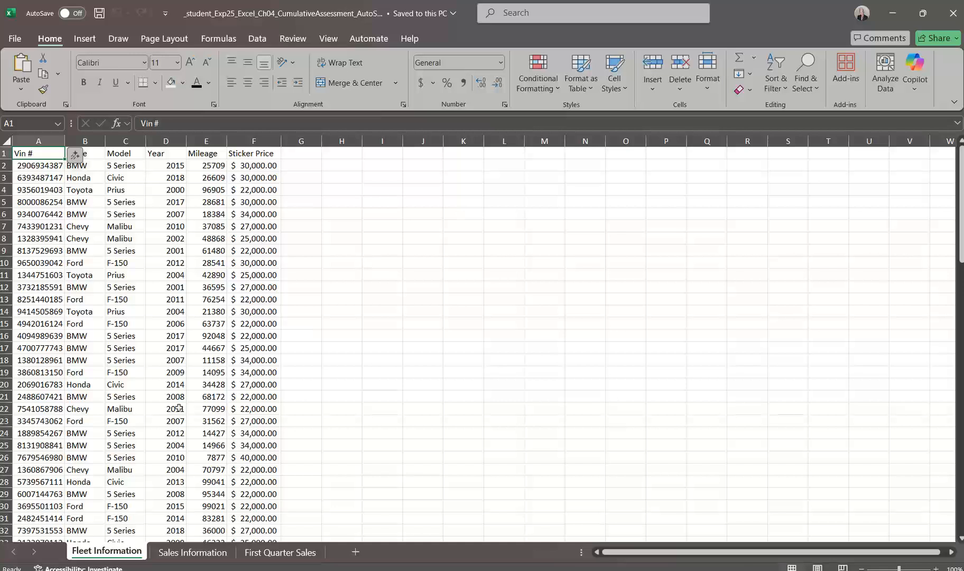
Look over the Fleet Information, Sales Information and First Quarter Sales worksheets, including the last rows of the fleet data
scroll(155, 470, down, 20)
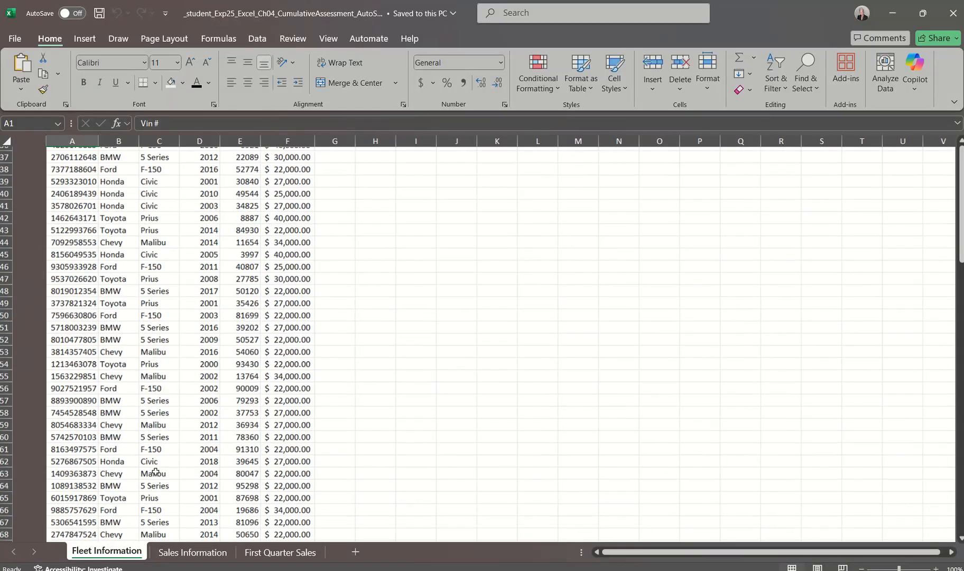
click(185, 551)
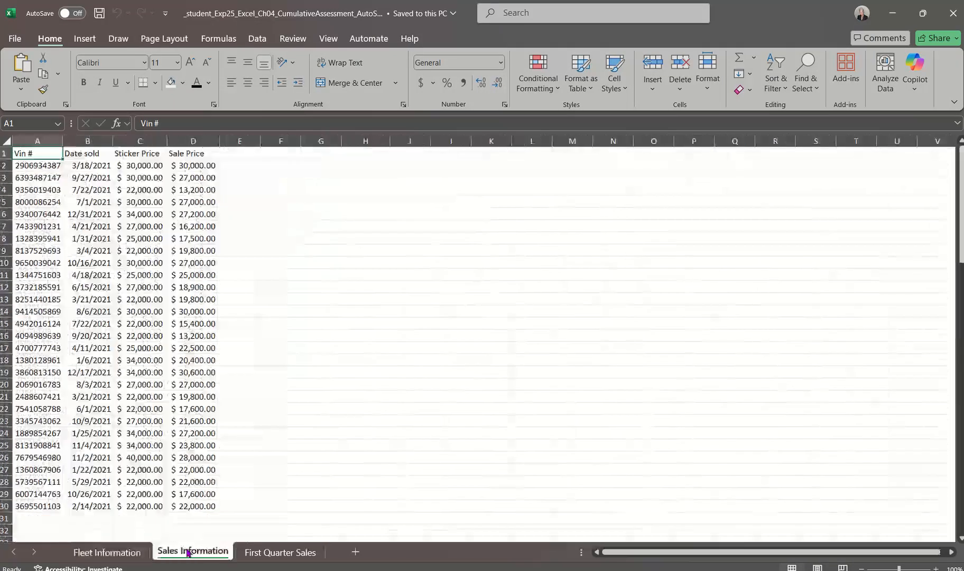
click(271, 553)
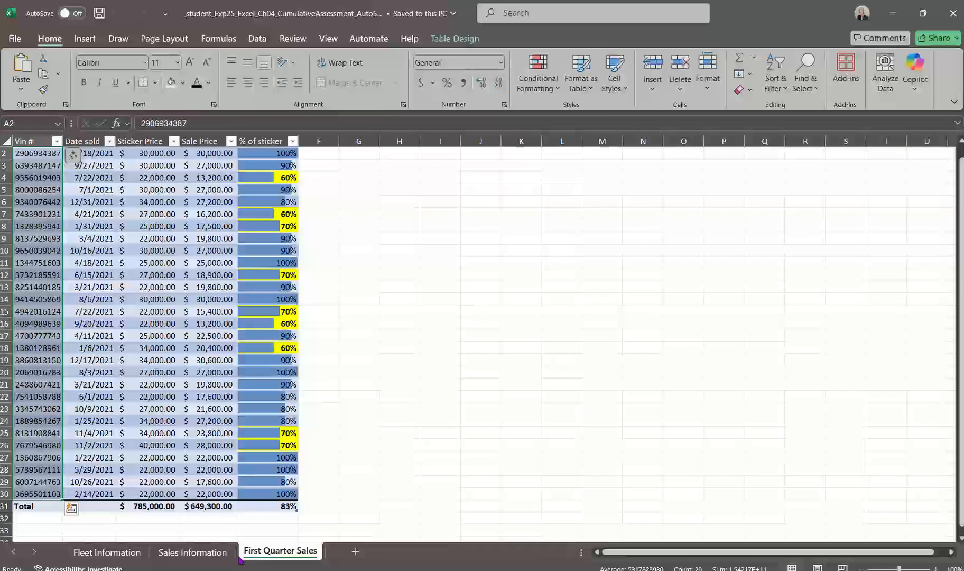
click(108, 552)
scroll(285, 365, up, 20)
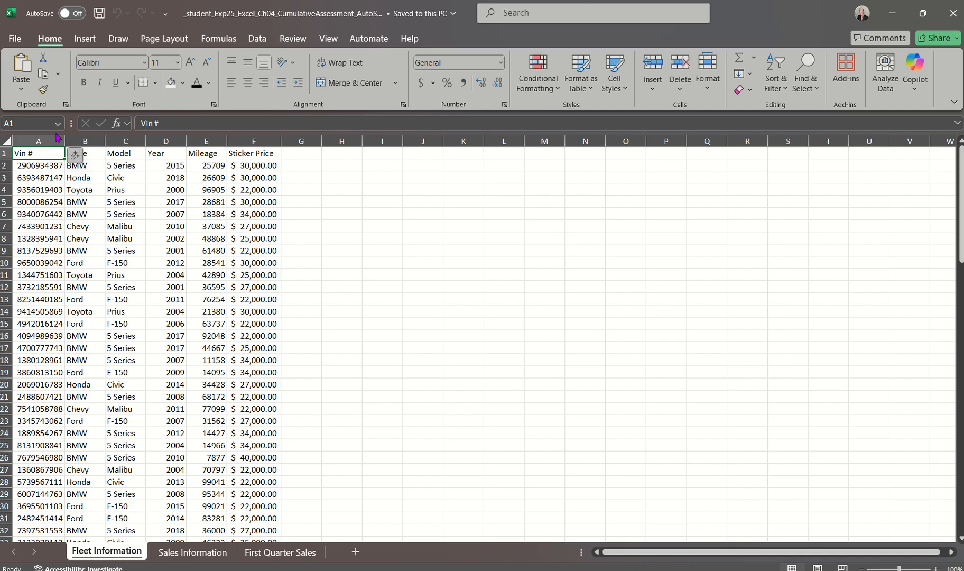
scroll(123, 253, down, 13)
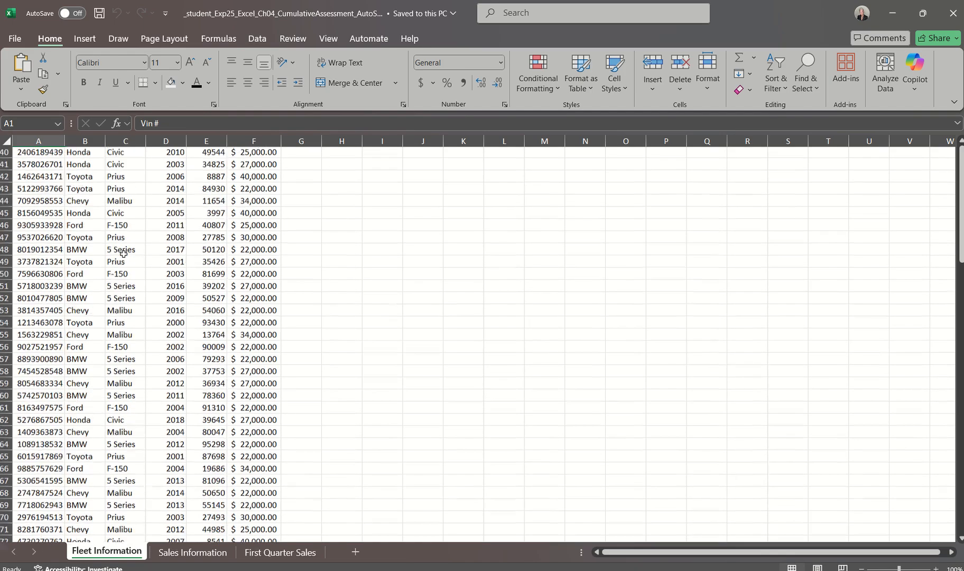
scroll(123, 253, down, 15)
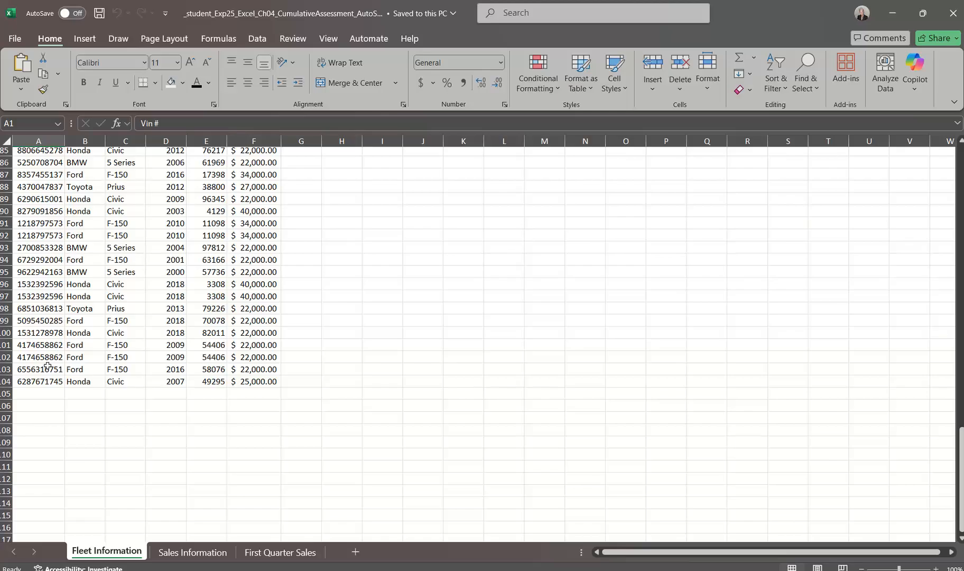
Restore the workbook window from maximized, enlarge it to nearly the full screen, and return to the first rows of Fleet Information
double_click(750, 12)
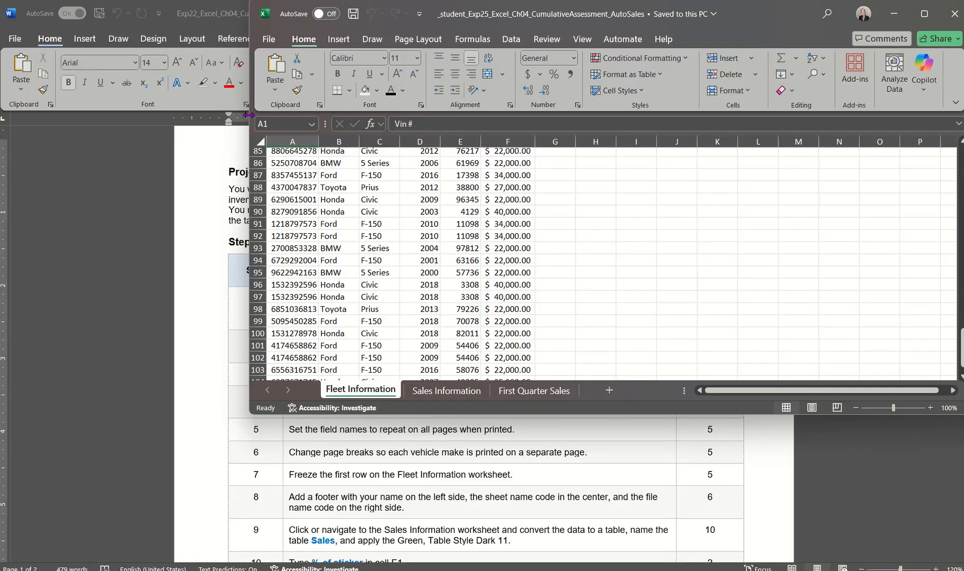
drag(248, 114, 2, 152)
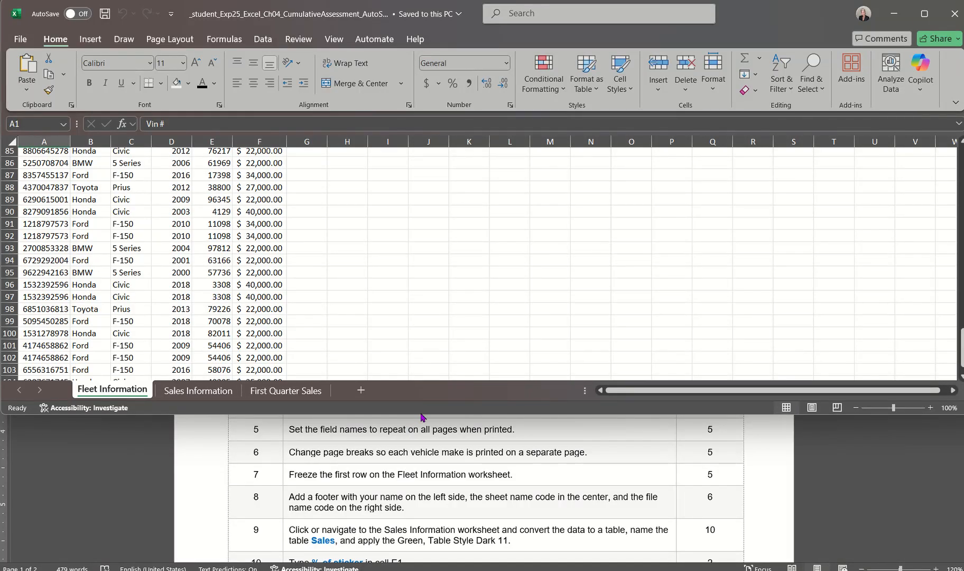
drag(420, 415, 408, 564)
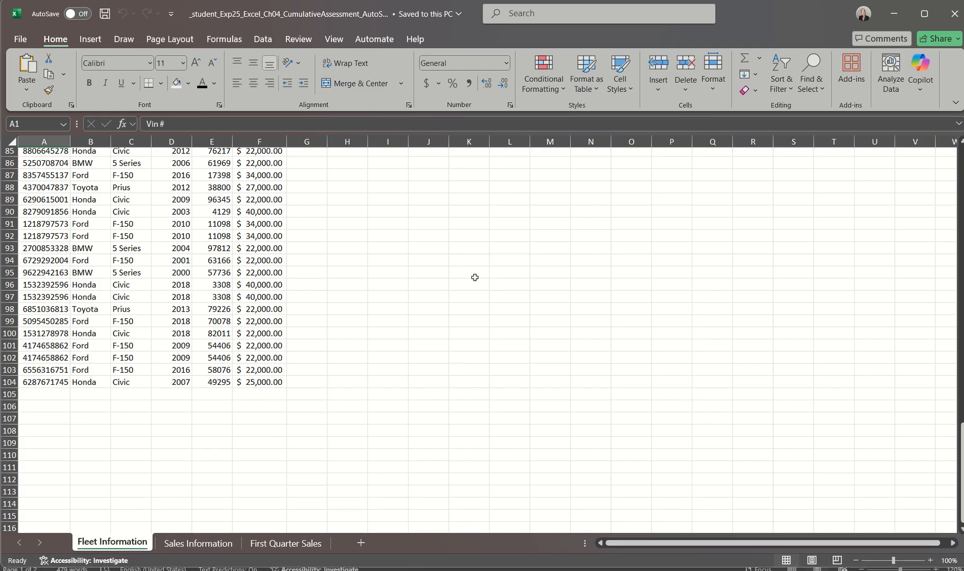
scroll(421, 293, up, 6)
scroll(421, 293, up, 20)
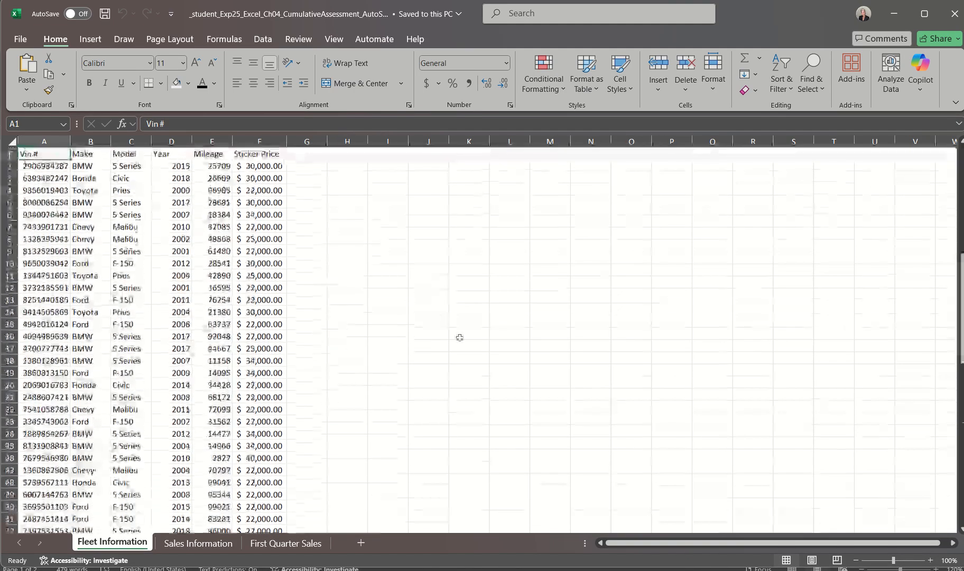
Switch to the Word instructions document and review the opening steps of the assignment
click(723, 570)
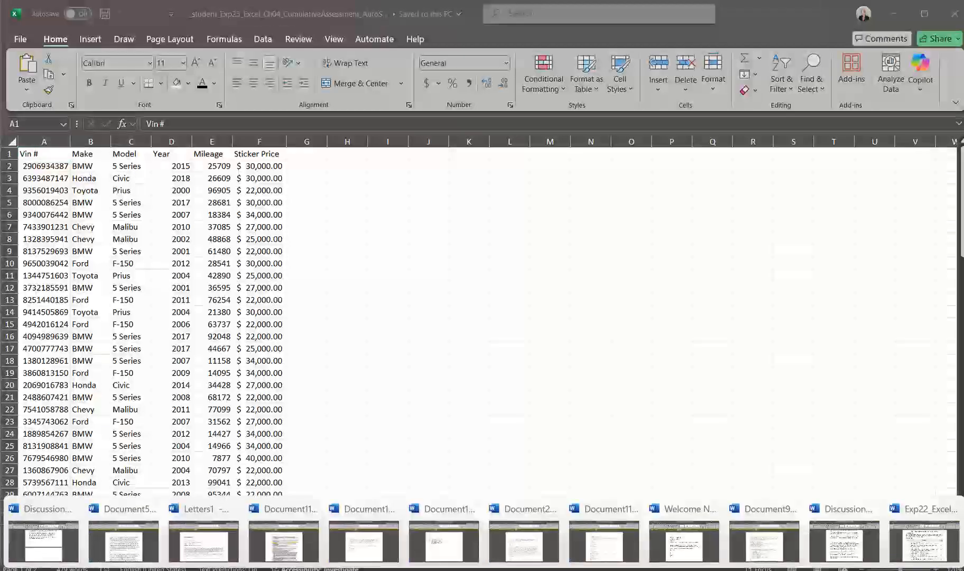
click(922, 540)
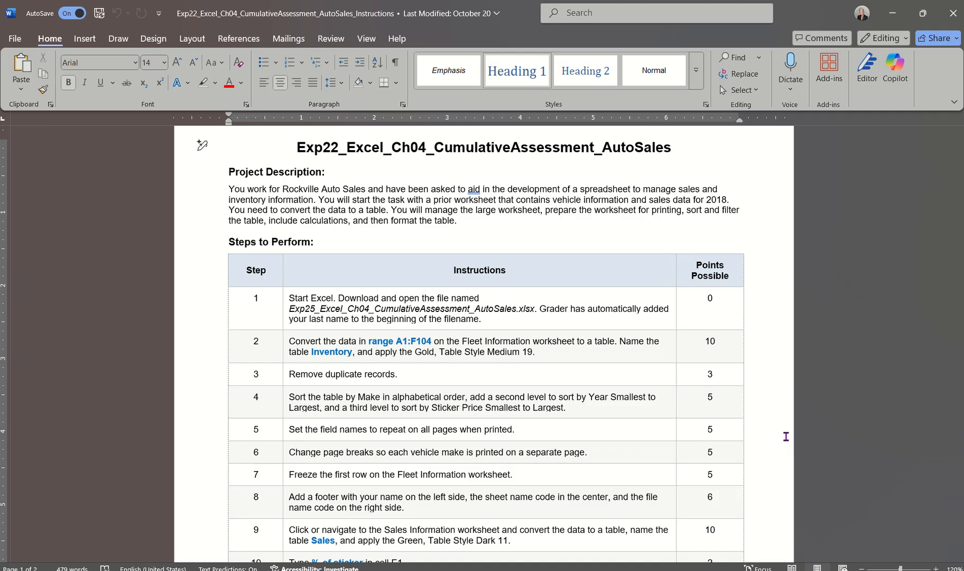
scroll(566, 381, down, 4)
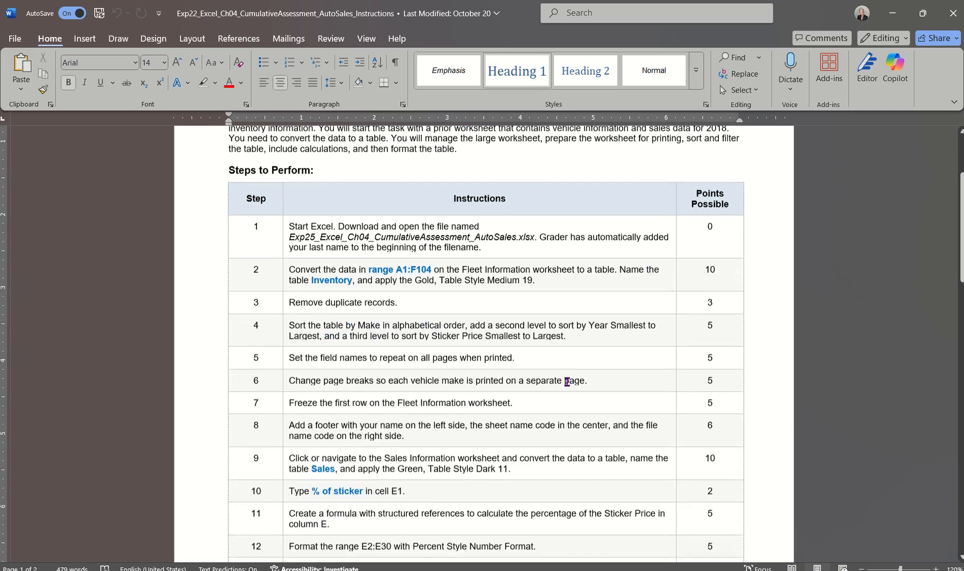
Return to the AutoSales workbook in Excel and choose the BEA 2019 folder as the location for saving a copy
click(650, 570)
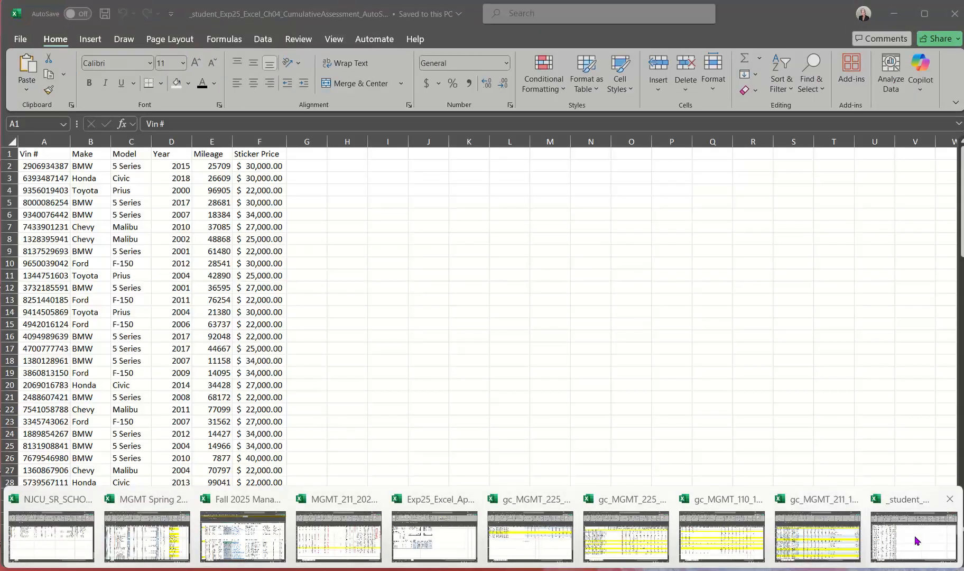
click(914, 536)
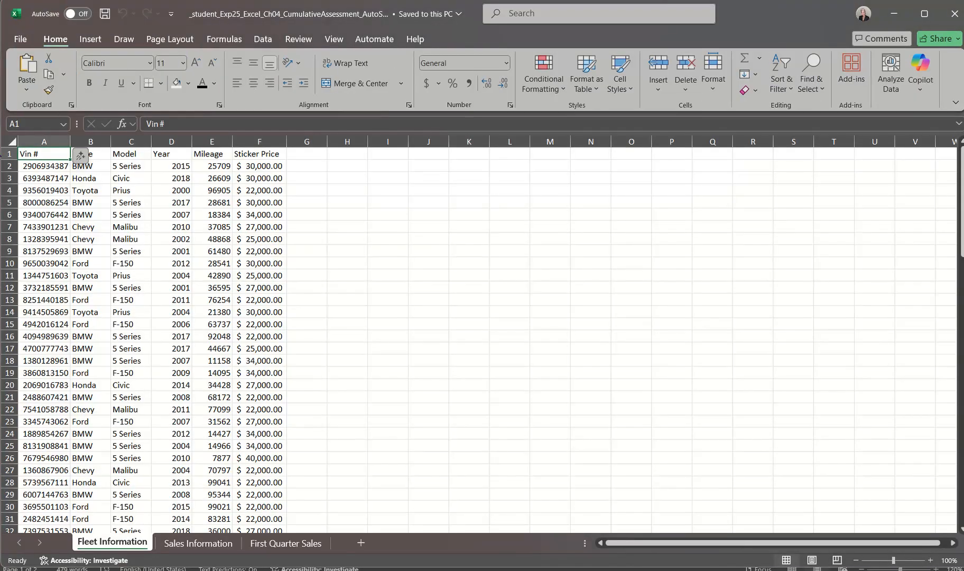
click(15, 40)
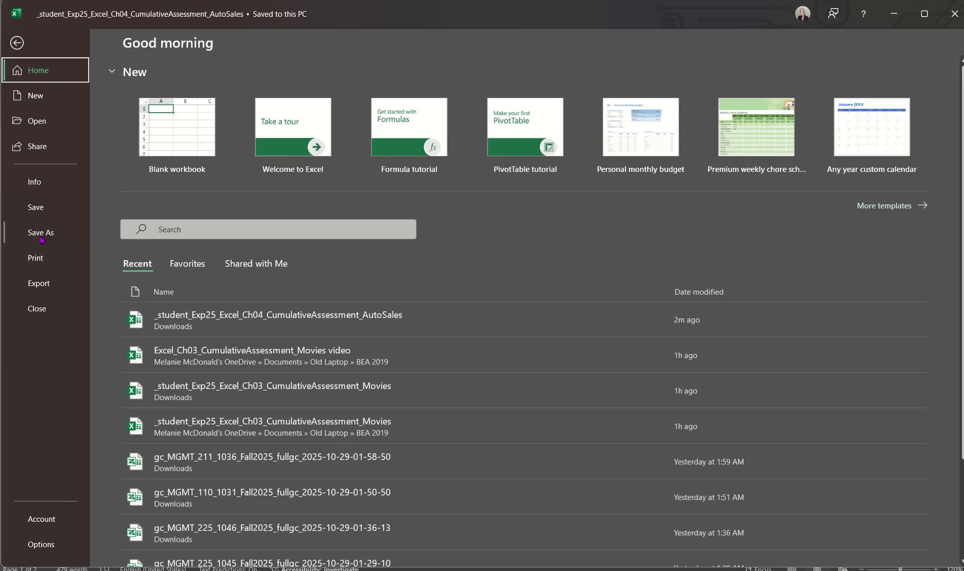
click(44, 238)
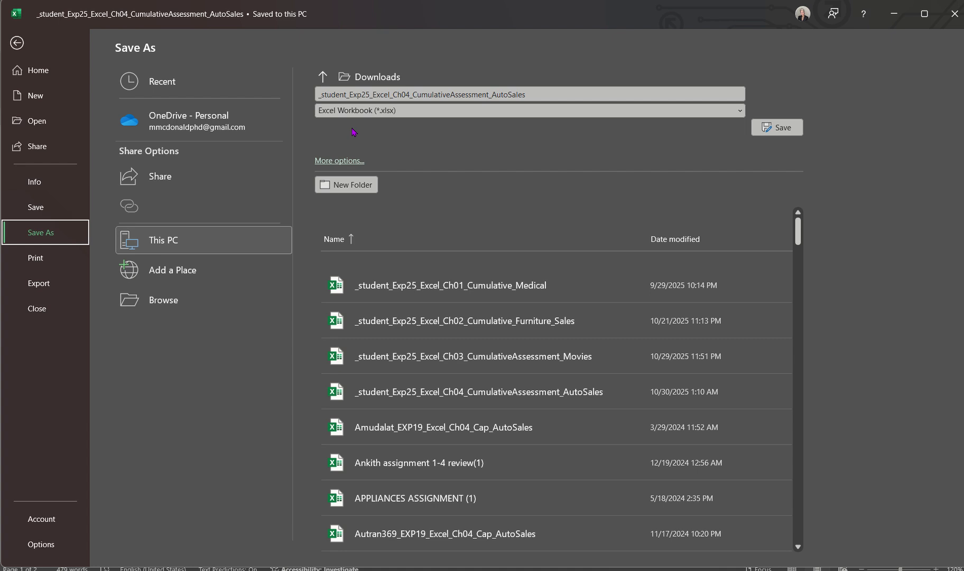
click(157, 299)
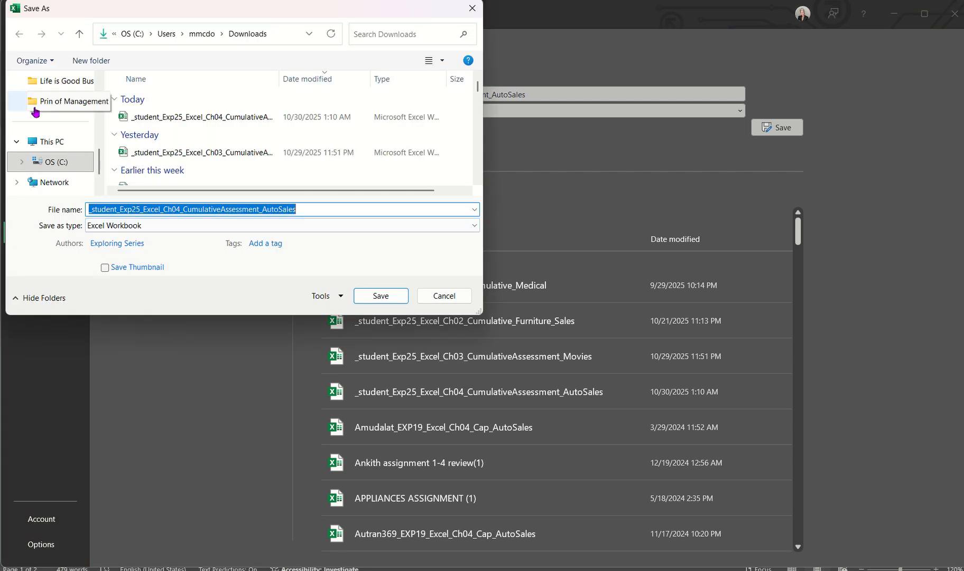
scroll(35, 111, up, 3)
scroll(35, 111, up, 2)
scroll(34, 111, down, 1)
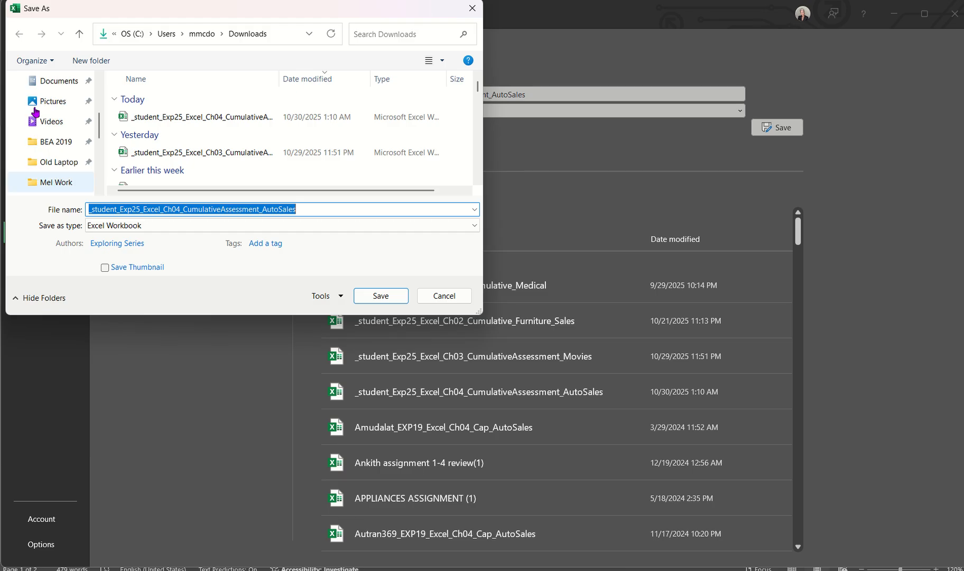
click(56, 143)
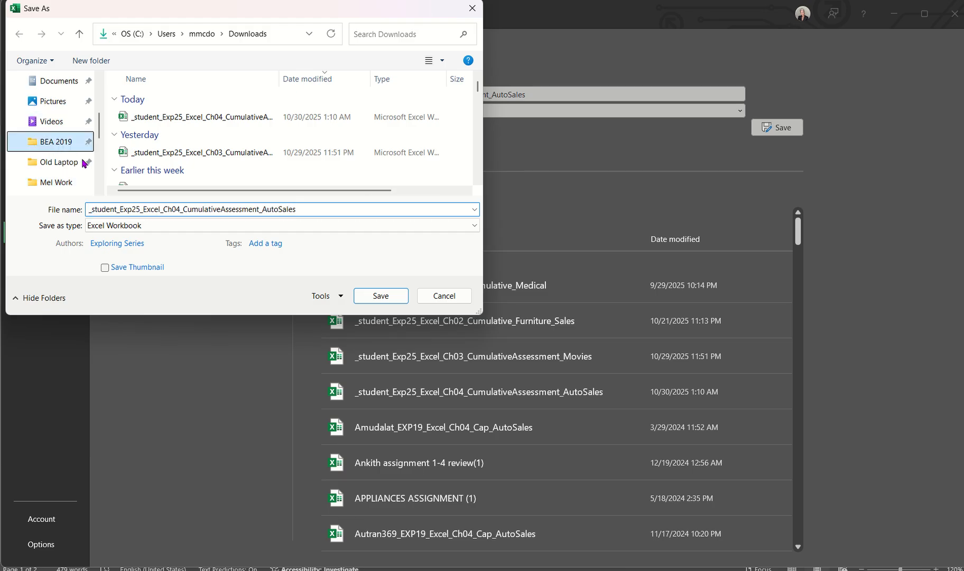
Name the copy Excel_Ch04_CumulativeAssessment_AutoSales video and save it as an Excel workbook
click(146, 211)
click(144, 210)
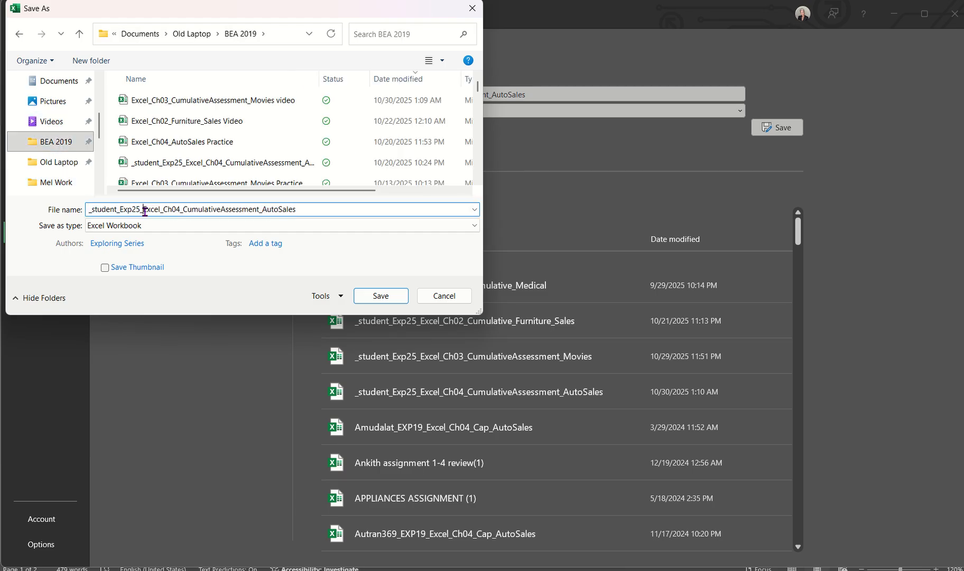
key(BackSpace)
key(BackSpace)
key(BackSpace)
key(BackSpace)
key(BackSpace)
key(BackSpace)
key(BackSpace)
key(BackSpace)
key(BackSpace)
key(BackSpace)
key(BackSpace)
key(BackSpace)
key(BackSpace)
key(BackSpace)
key(BackSpace)
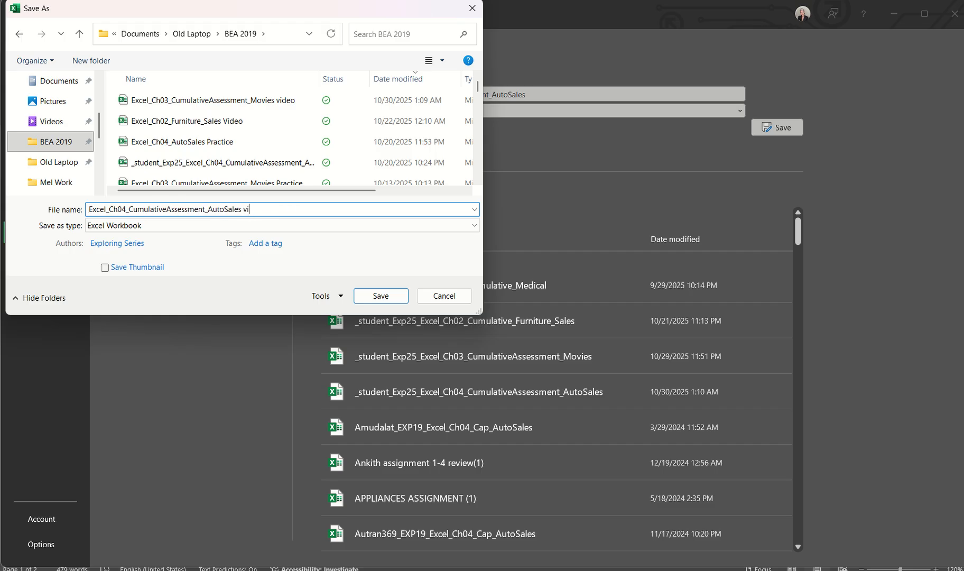
text(video)
click(367, 297)
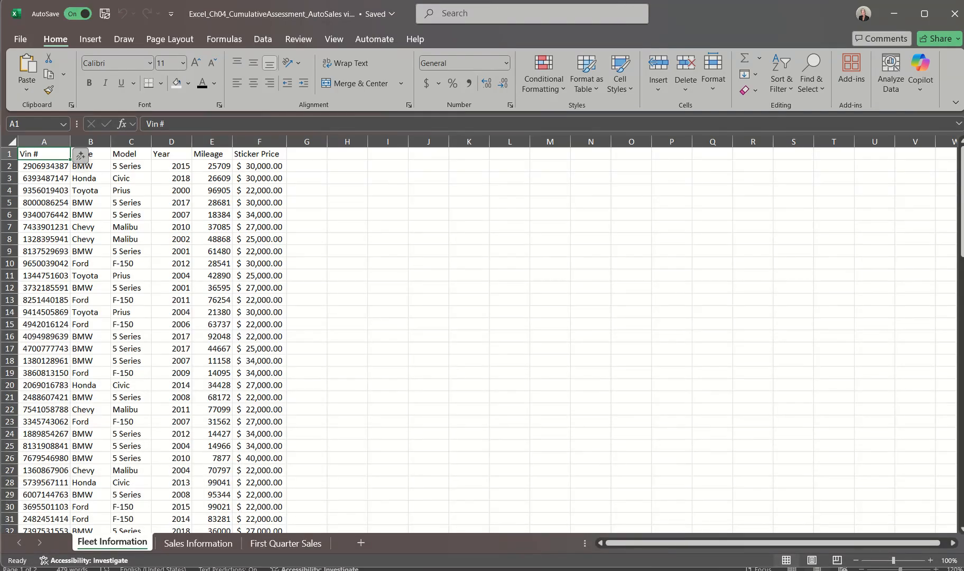
Read the table conversion instruction in the Word document and return to the saved AutoSales workbook in Excel
click(928, 548)
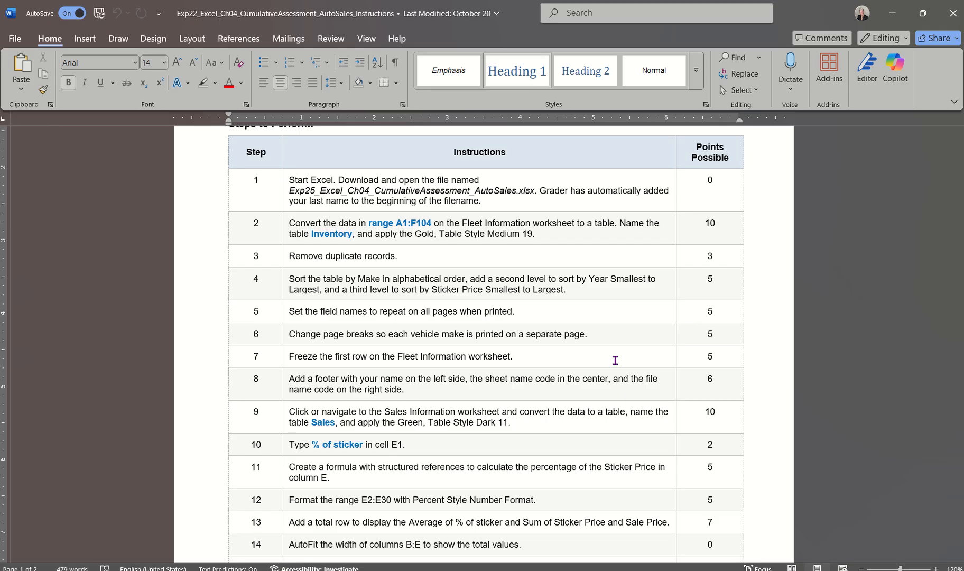
mouse_move(705, 570)
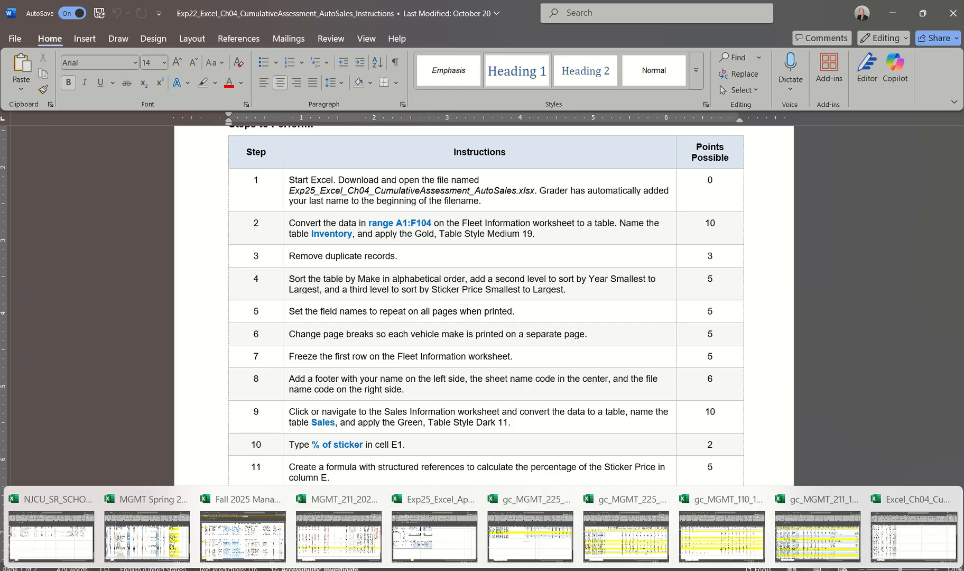
click(891, 520)
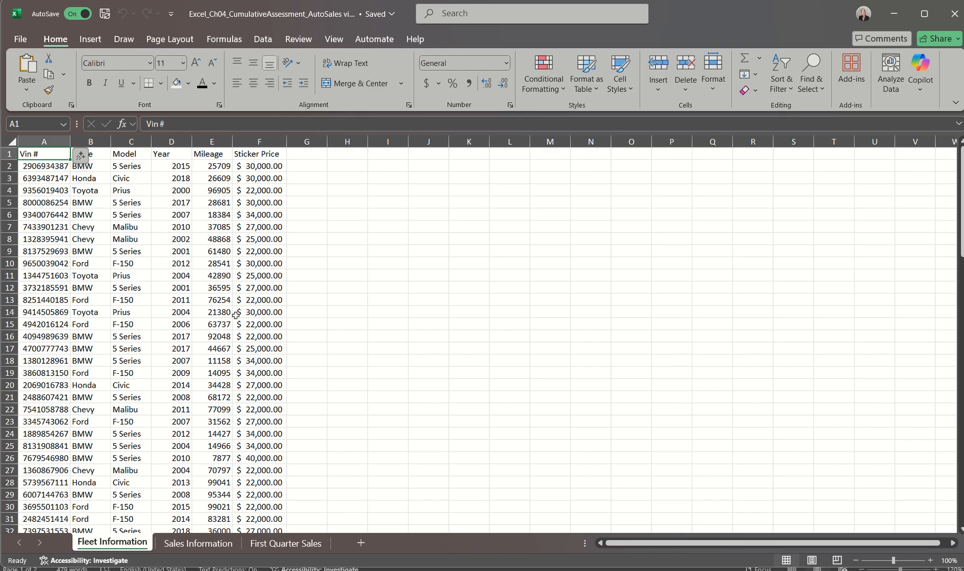
click(181, 302)
click(99, 358)
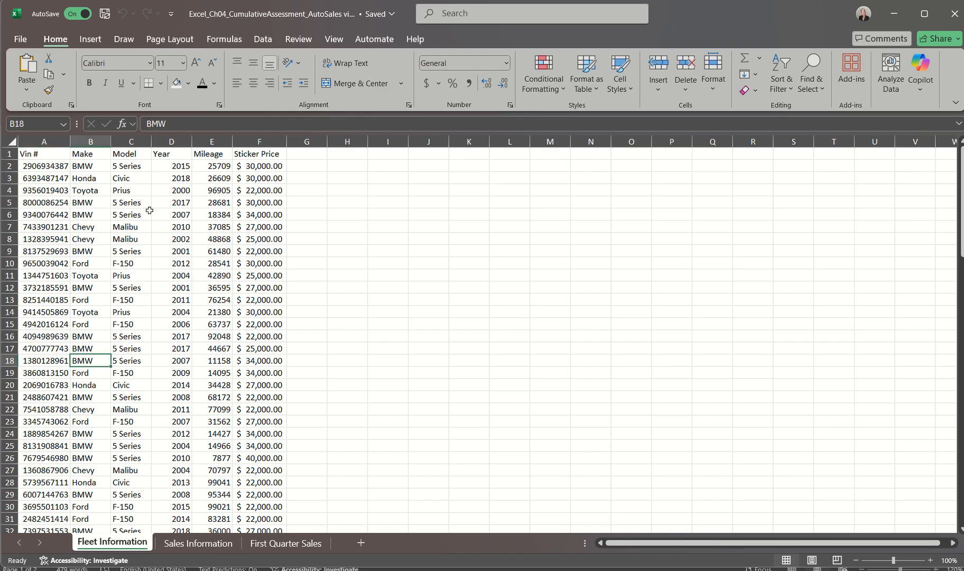
click(142, 225)
click(503, 263)
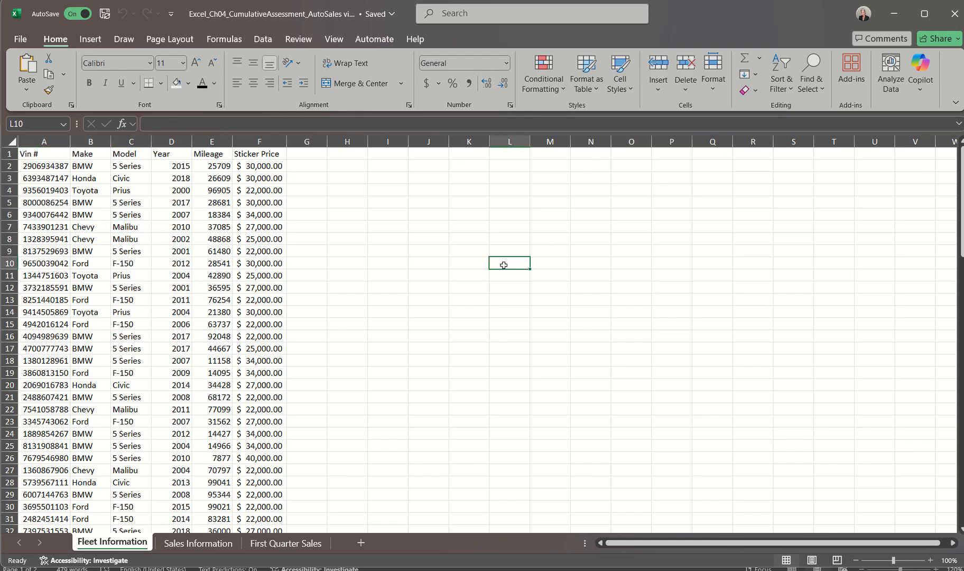
click(101, 372)
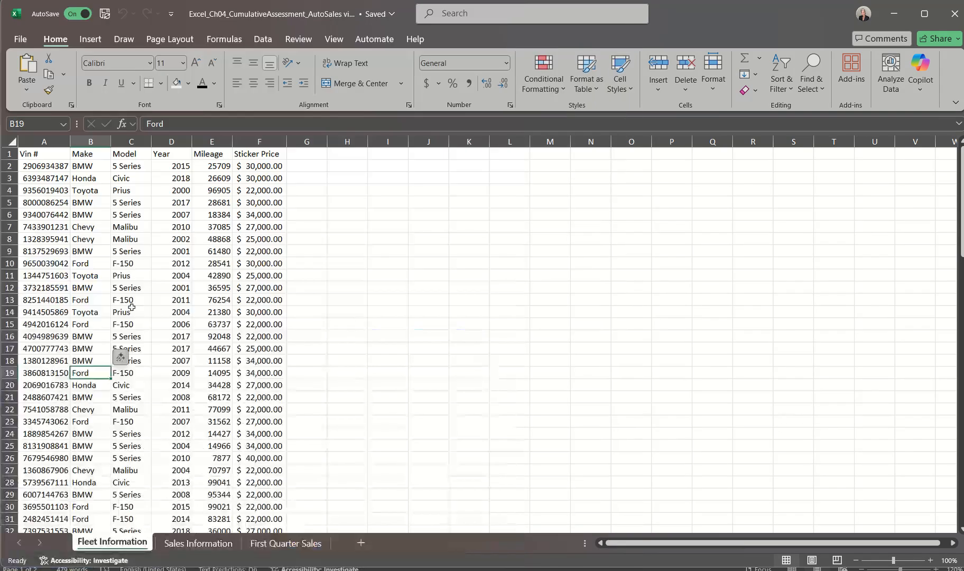
click(131, 309)
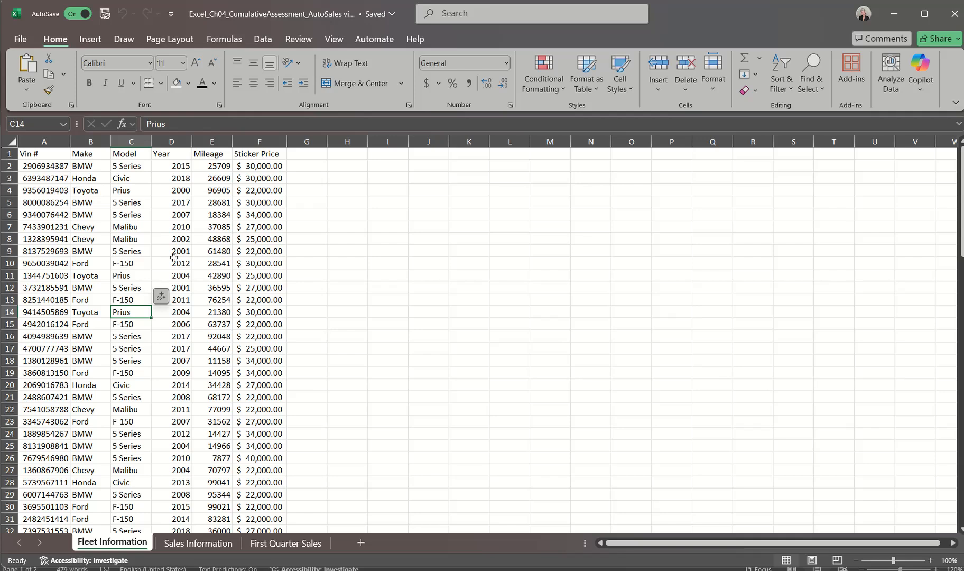
click(91, 39)
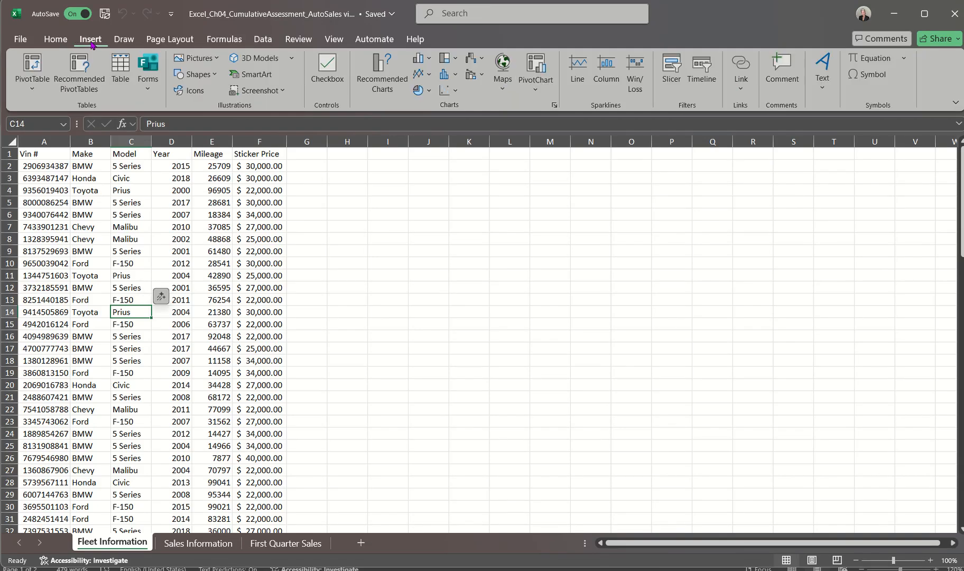
click(121, 69)
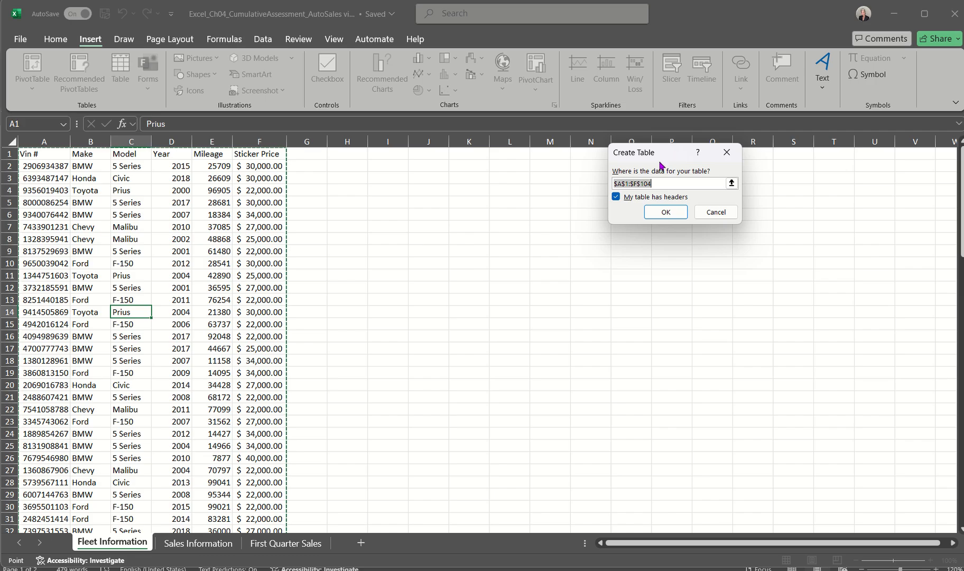
drag(674, 154, 500, 216)
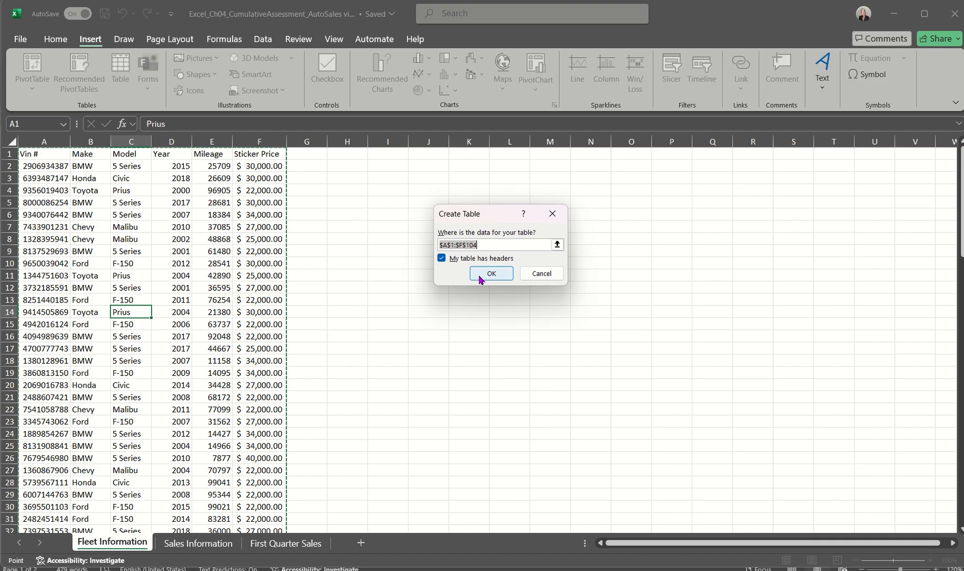
click(542, 274)
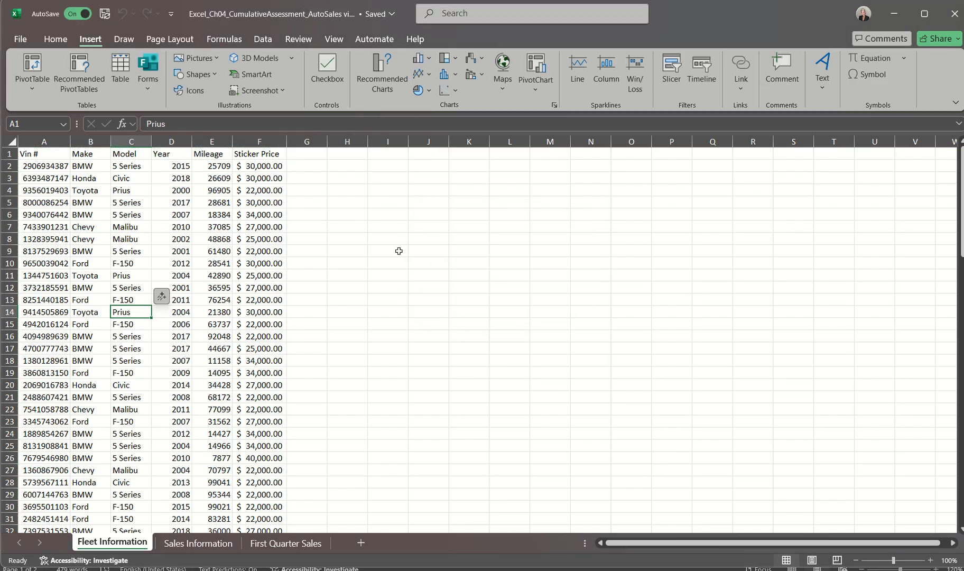
click(393, 255)
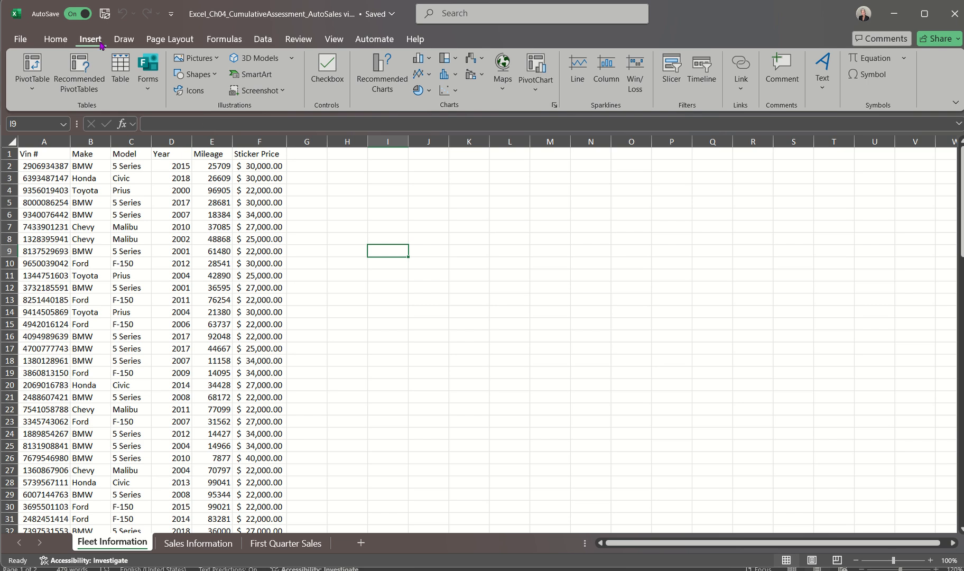
click(127, 65)
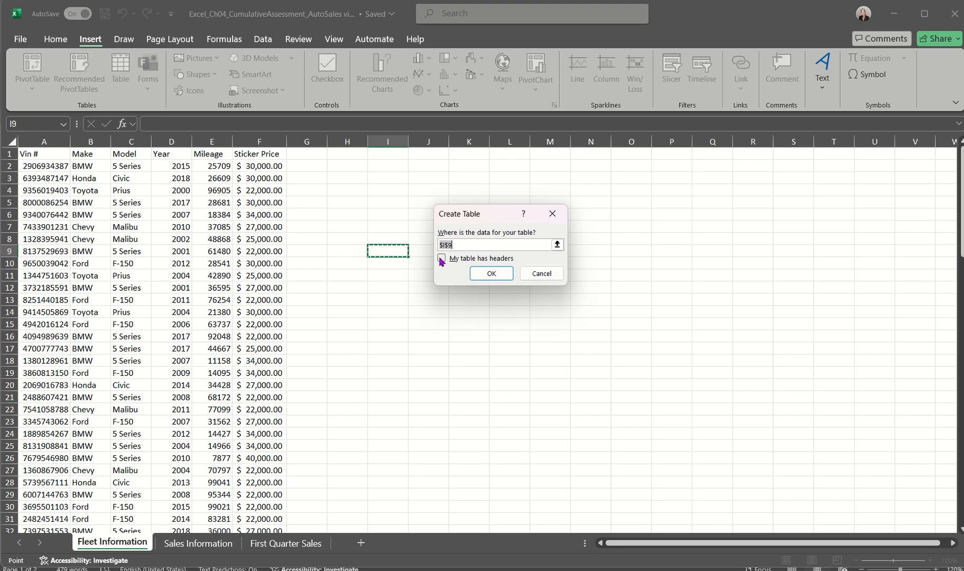
click(544, 272)
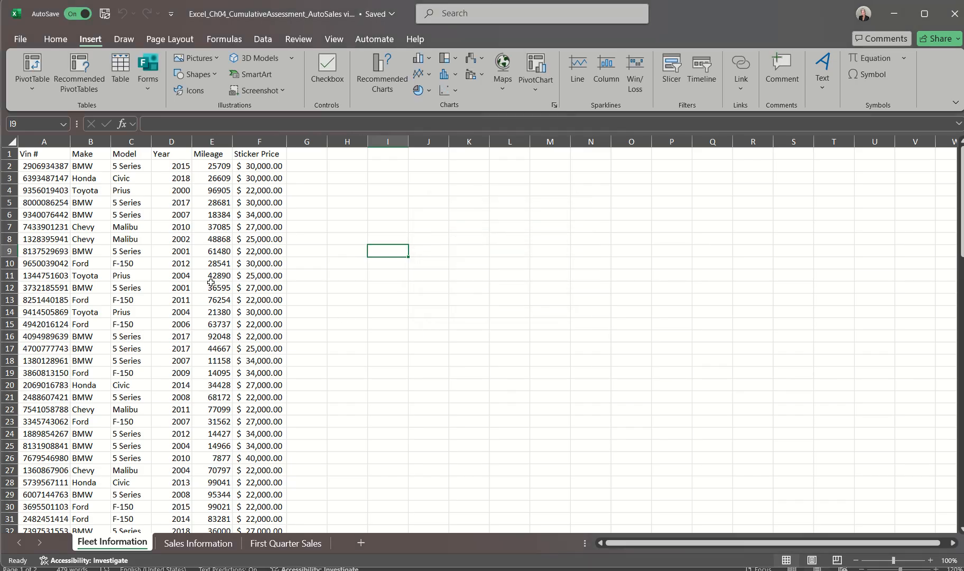
Convert the fleet data range A1:F104 on the Fleet Information sheet into a table with headers
click(176, 276)
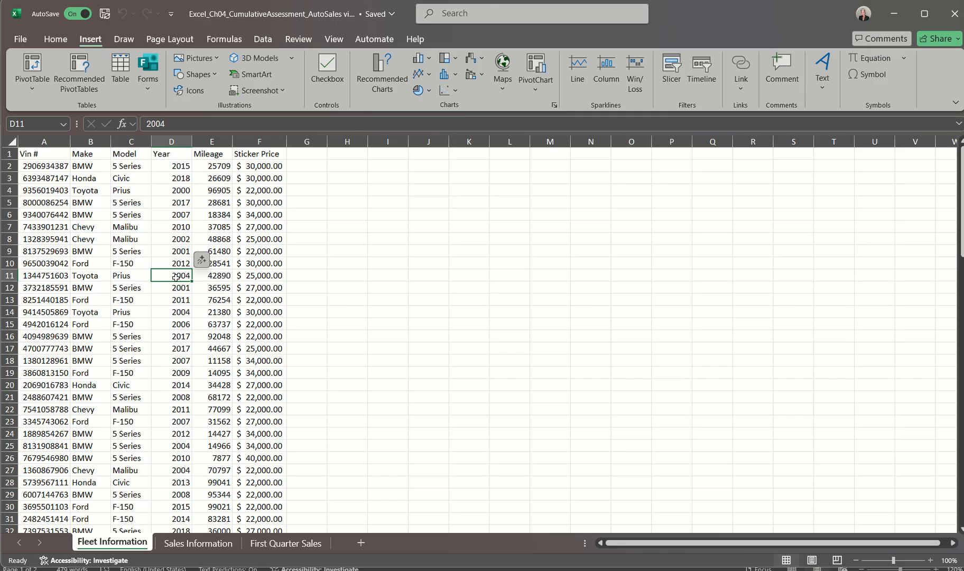
click(121, 68)
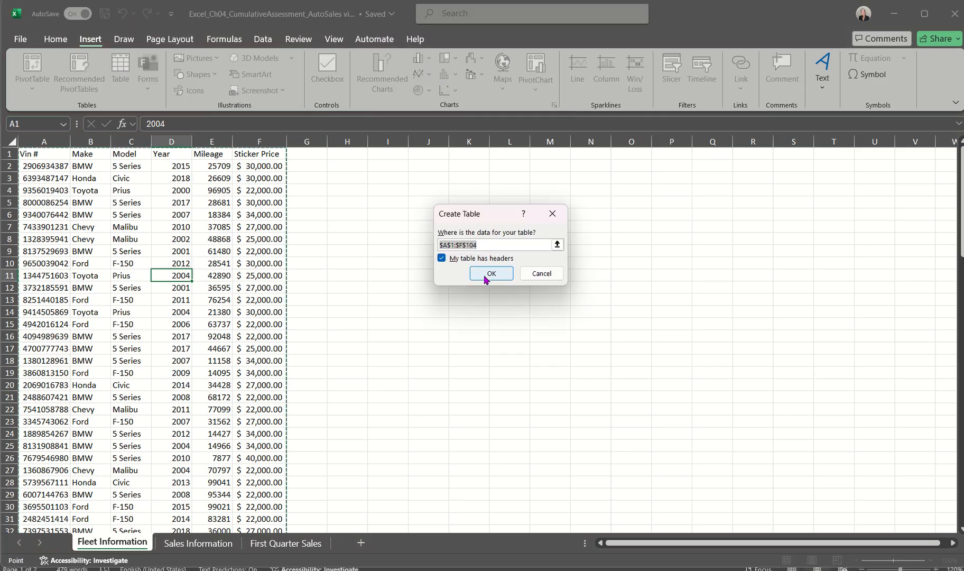
click(485, 277)
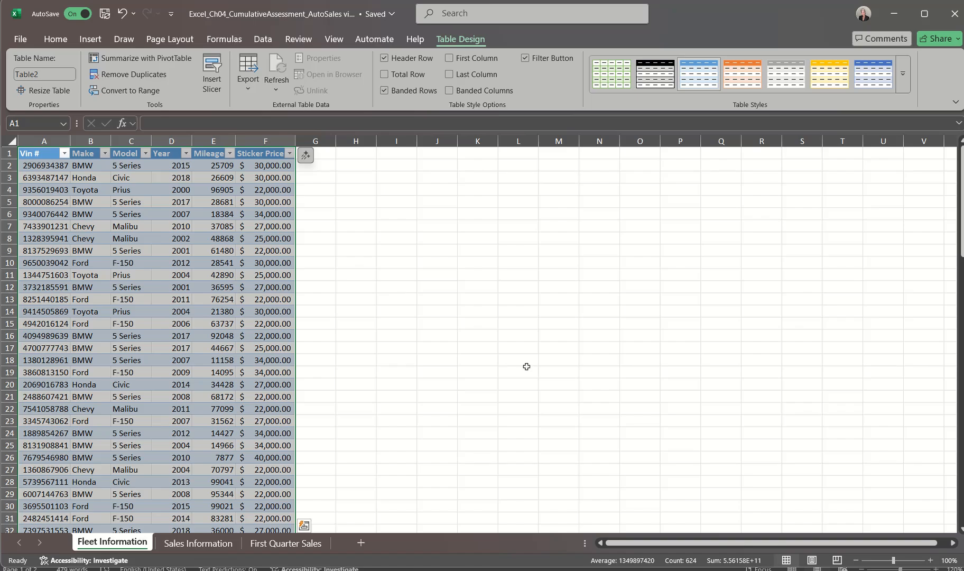
click(930, 560)
click(929, 560)
click(930, 560)
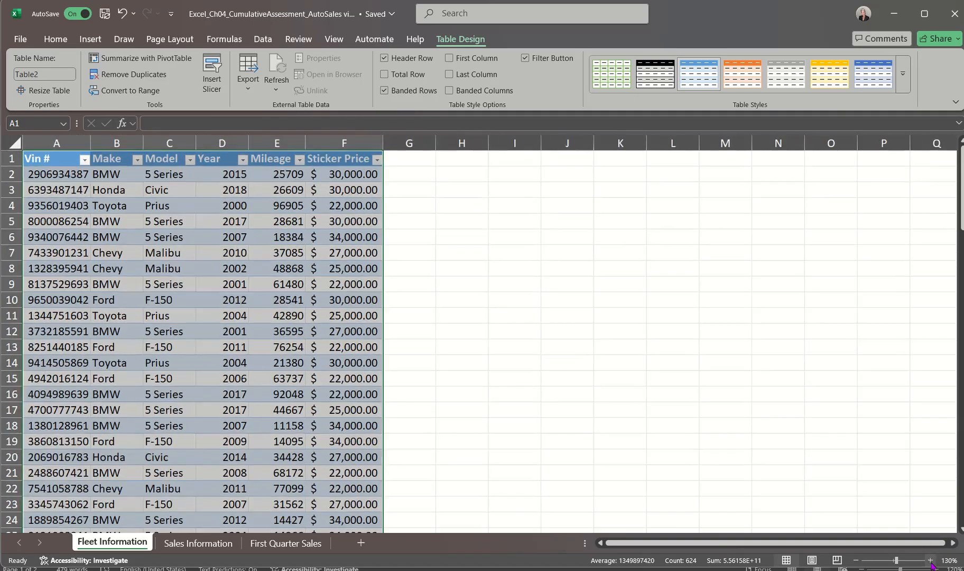
scroll(341, 385, down, 11)
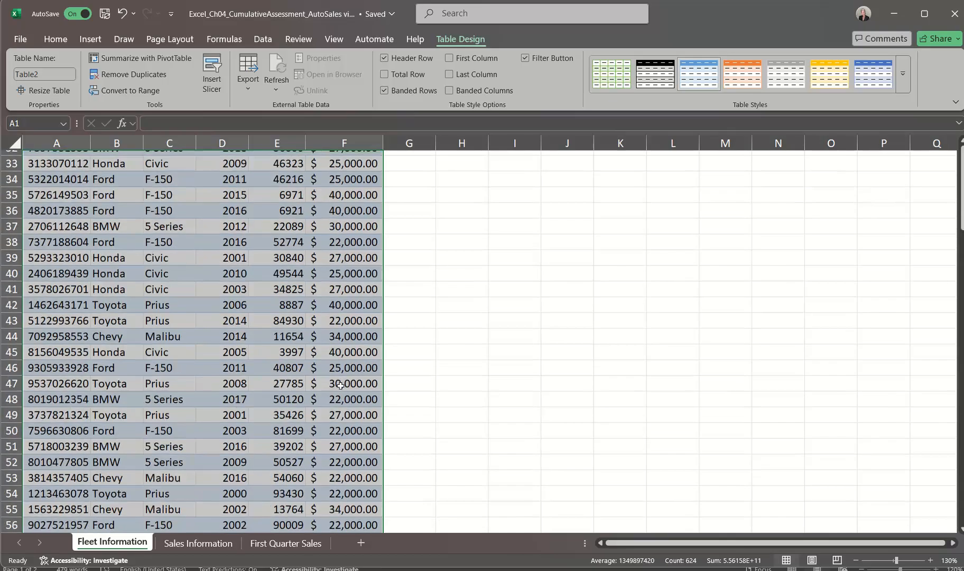
scroll(340, 384, down, 10)
scroll(249, 314, up, 20)
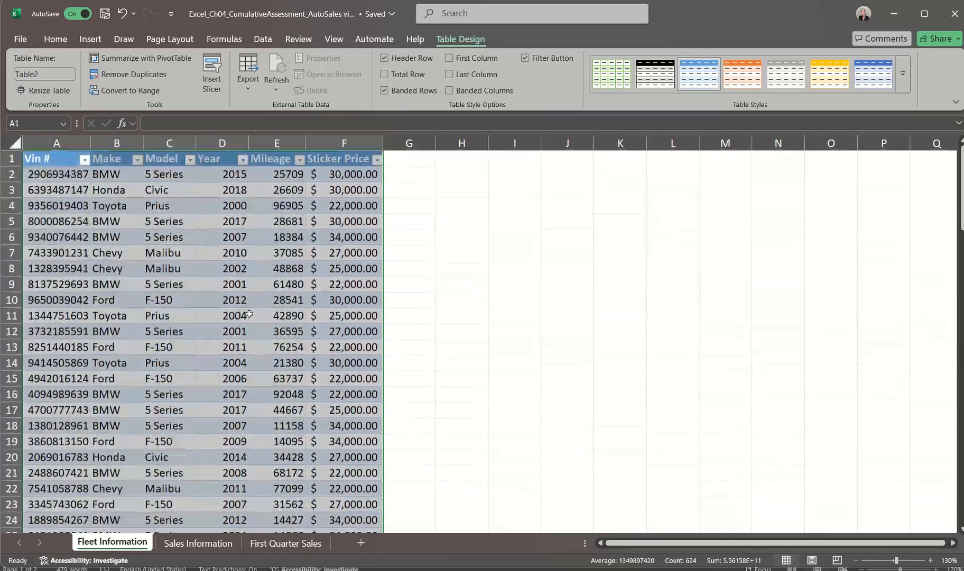
Rename the fleet table as Inventory and apply the gold-header style with gray banded rows from the Medium styles
click(249, 314)
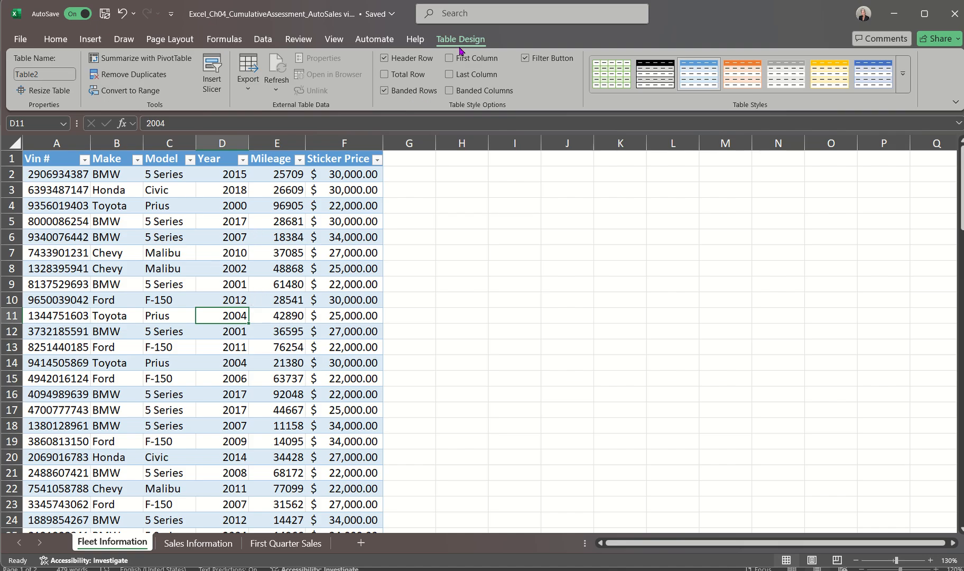
click(508, 243)
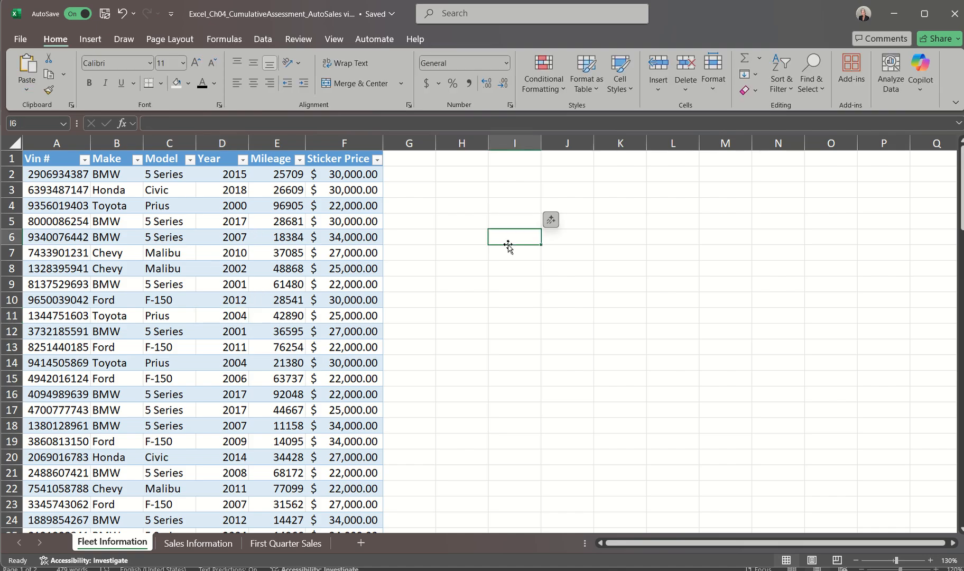
click(220, 288)
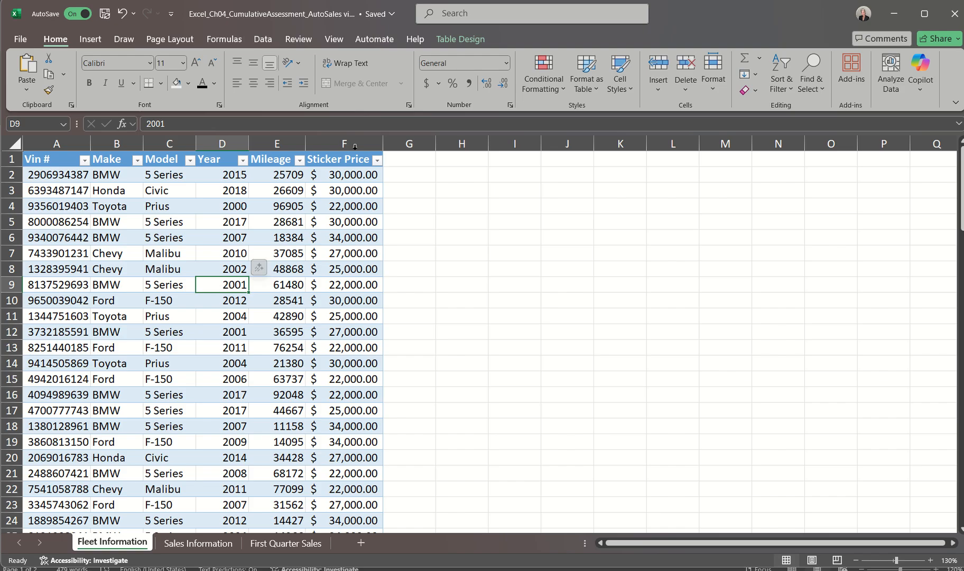
click(455, 39)
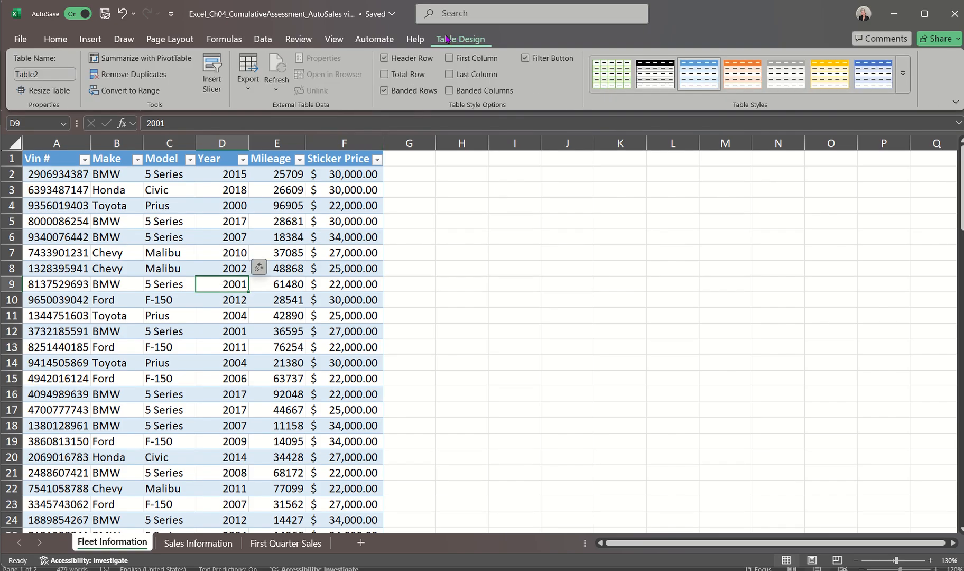
click(44, 77)
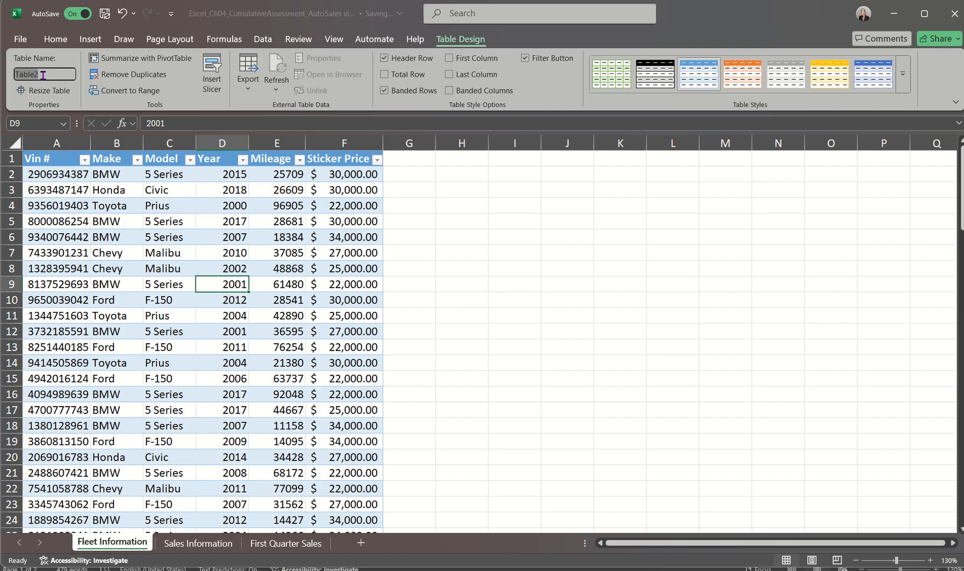
text(Inventor)
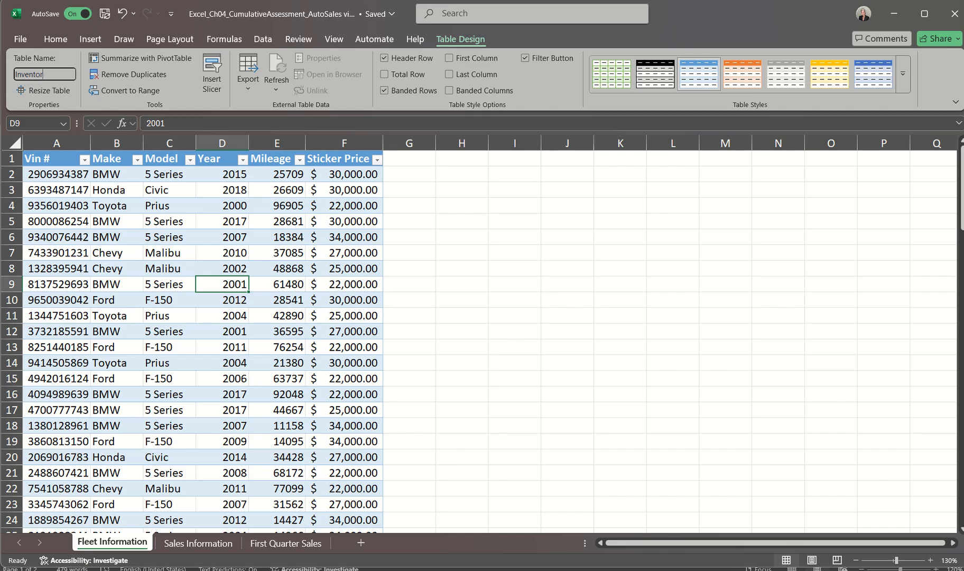
text(y)
key(Return)
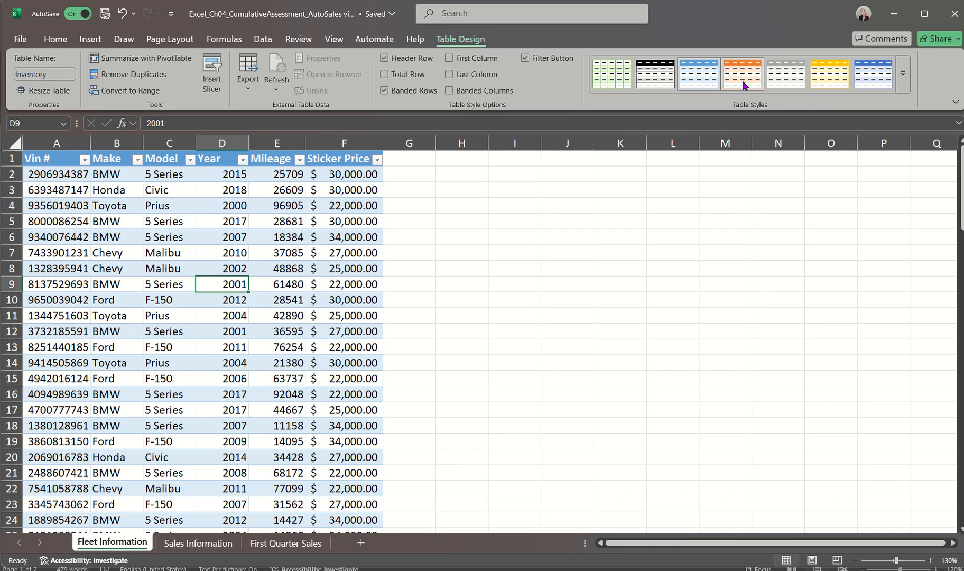
click(902, 79)
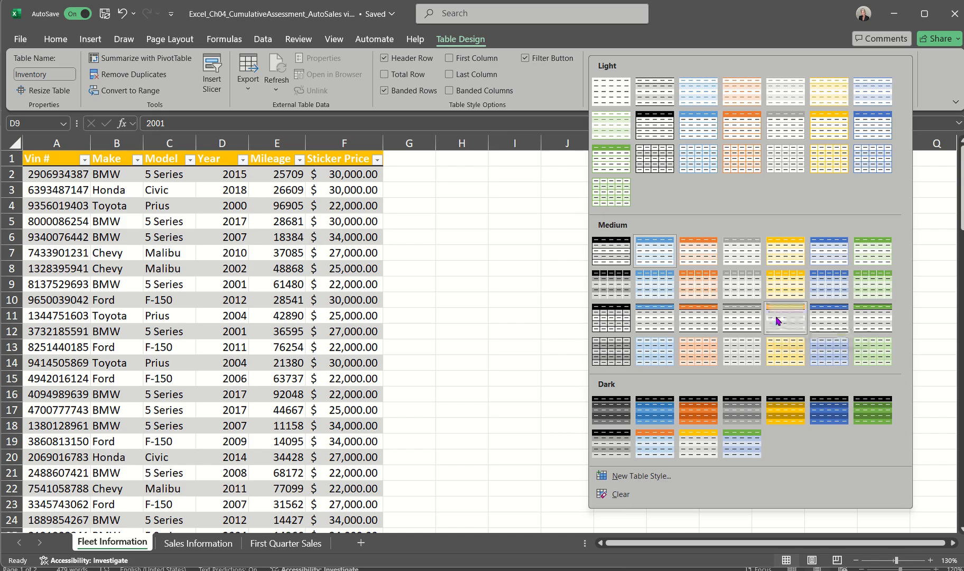
click(777, 321)
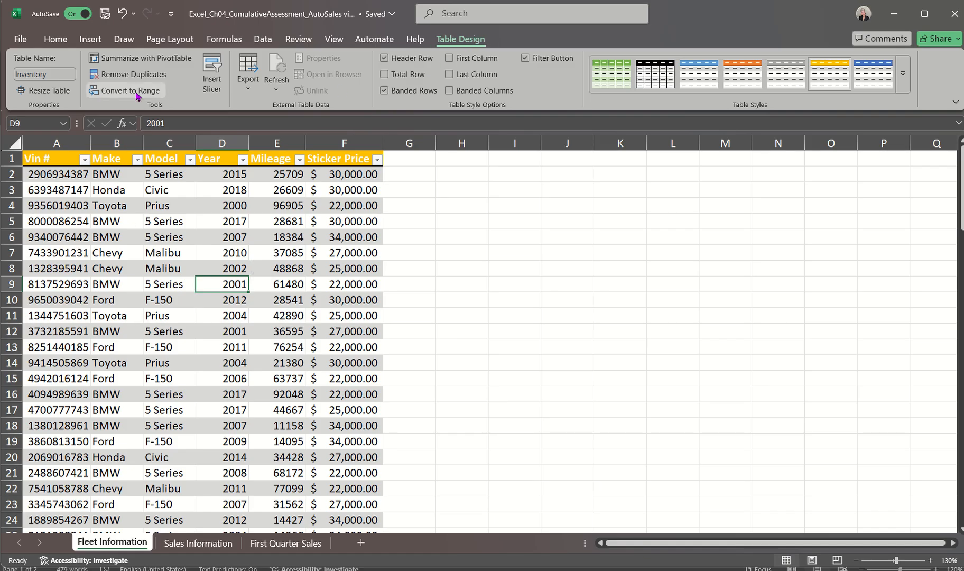
Examine the final rows of the Inventory table for repeated vehicle records, comparing rows 101–102 and 96–97
scroll(150, 342, down, 20)
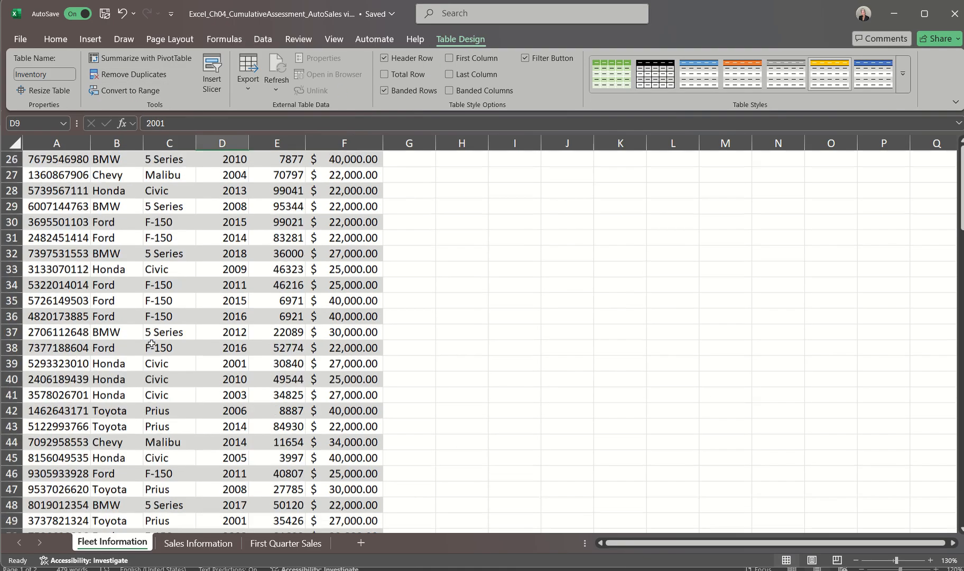
scroll(150, 341, down, 8)
scroll(150, 341, up, 5)
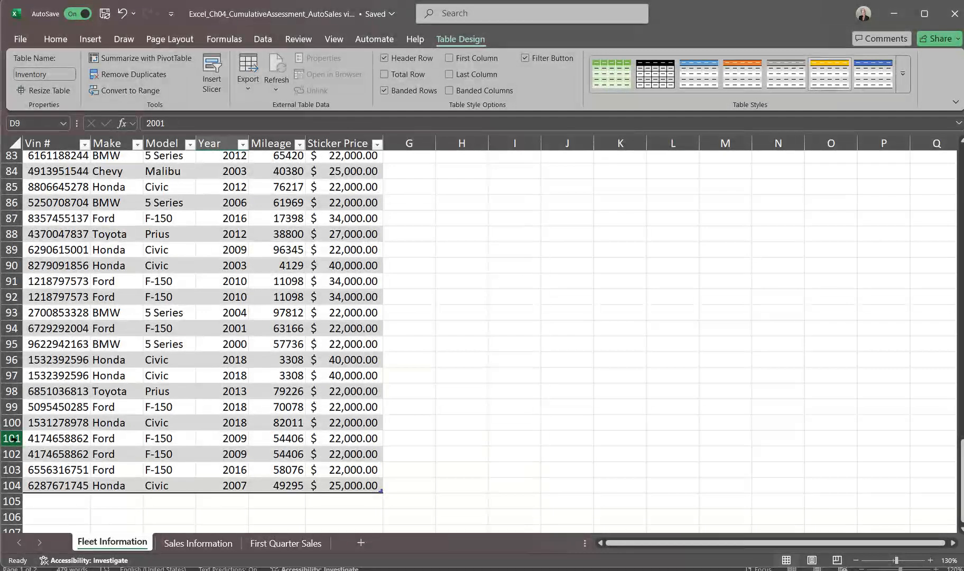
drag(11, 438, 18, 453)
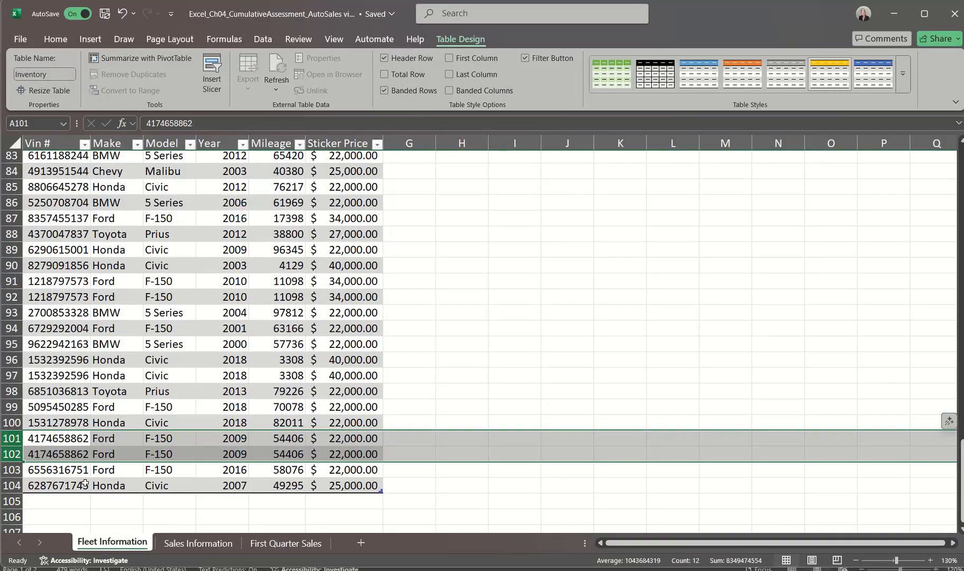
click(16, 360)
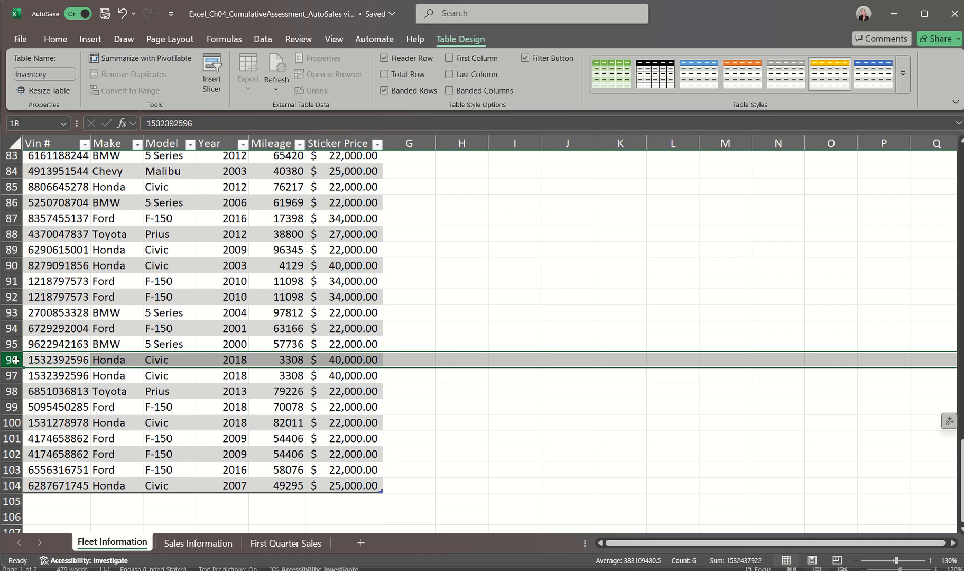
drag(16, 359, 16, 372)
Remove duplicate records from the Inventory table, matching on all columns with the data marked as having headers
click(150, 268)
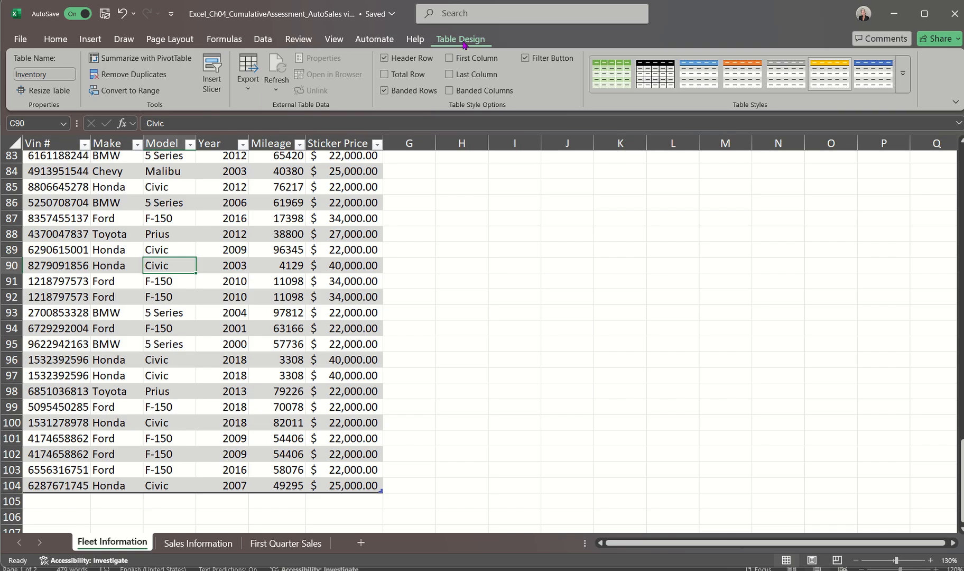
click(162, 77)
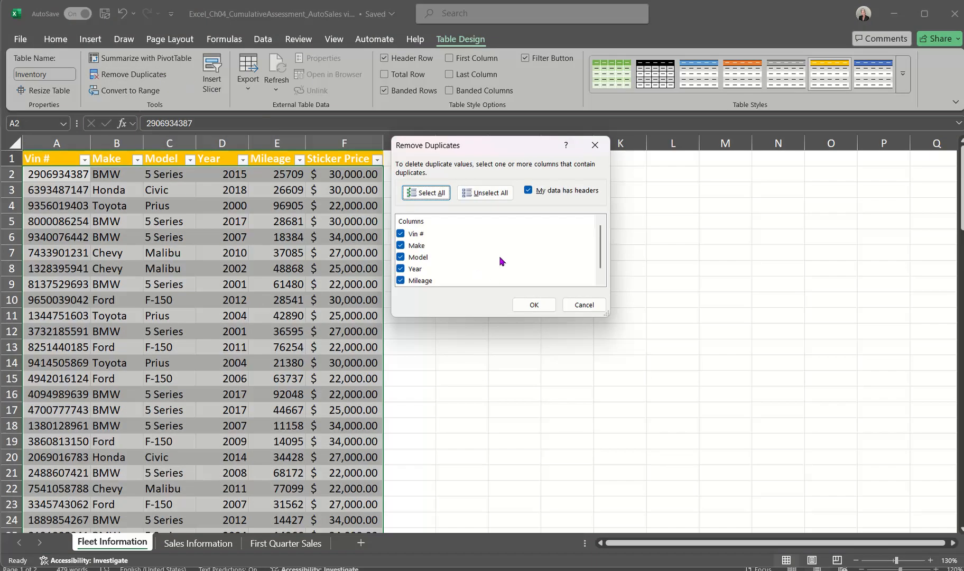
scroll(500, 261, down, 1)
scroll(501, 261, up, 1)
click(531, 305)
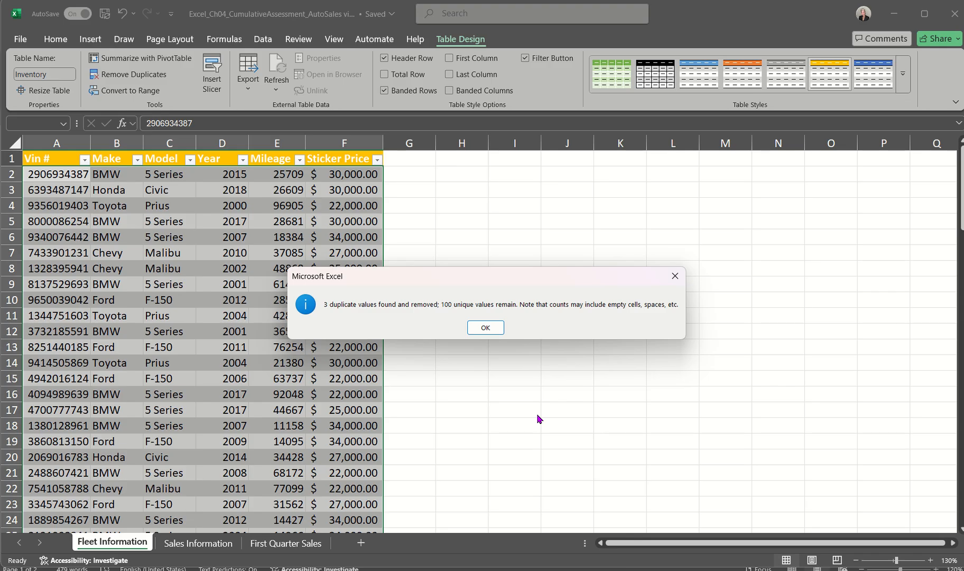
click(485, 327)
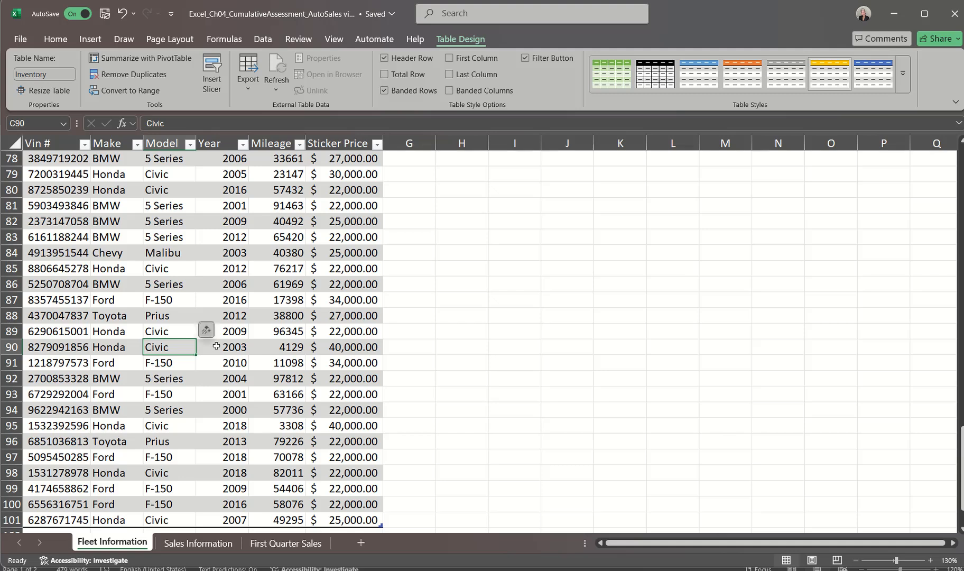
scroll(216, 346, down, 4)
scroll(215, 345, up, 2)
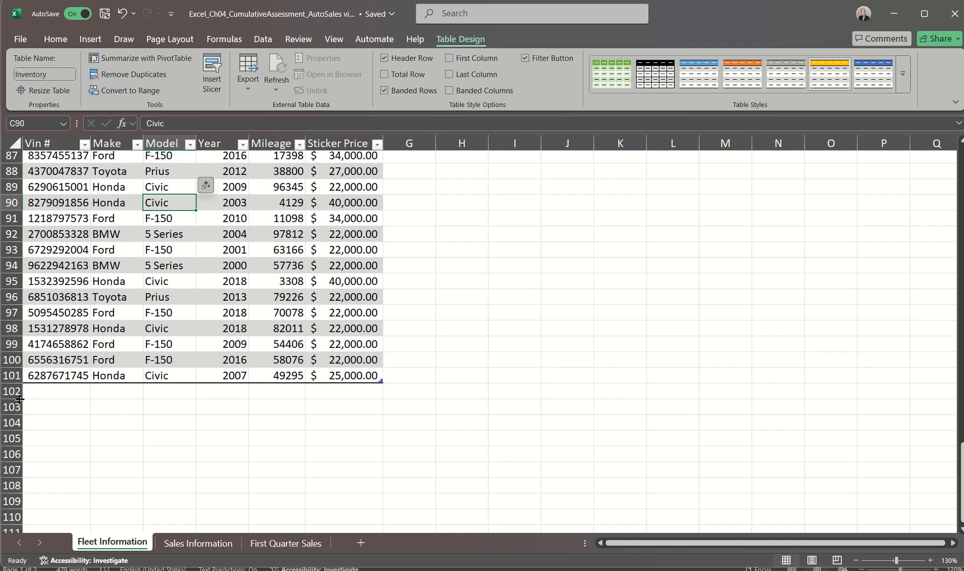
scroll(94, 313, up, 20)
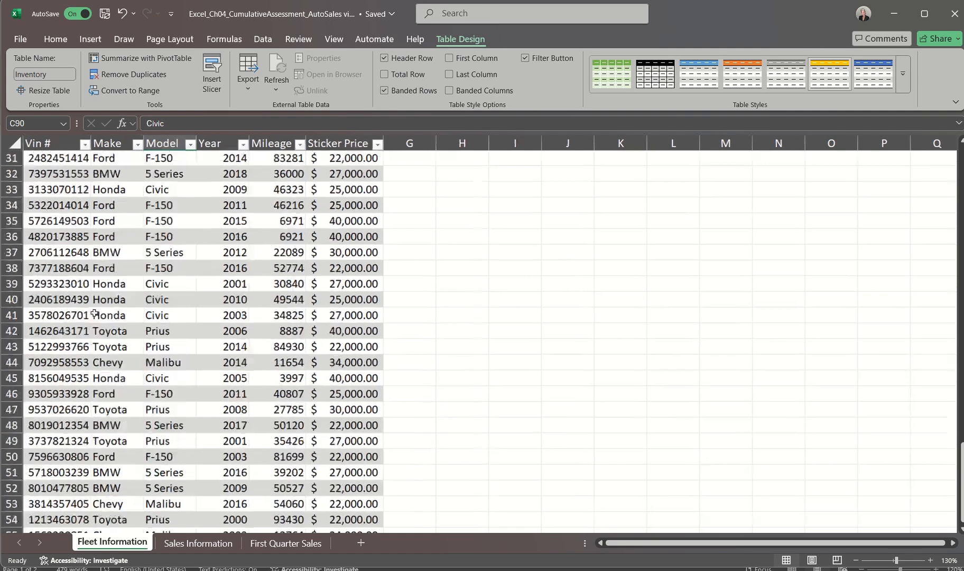
scroll(94, 313, up, 6)
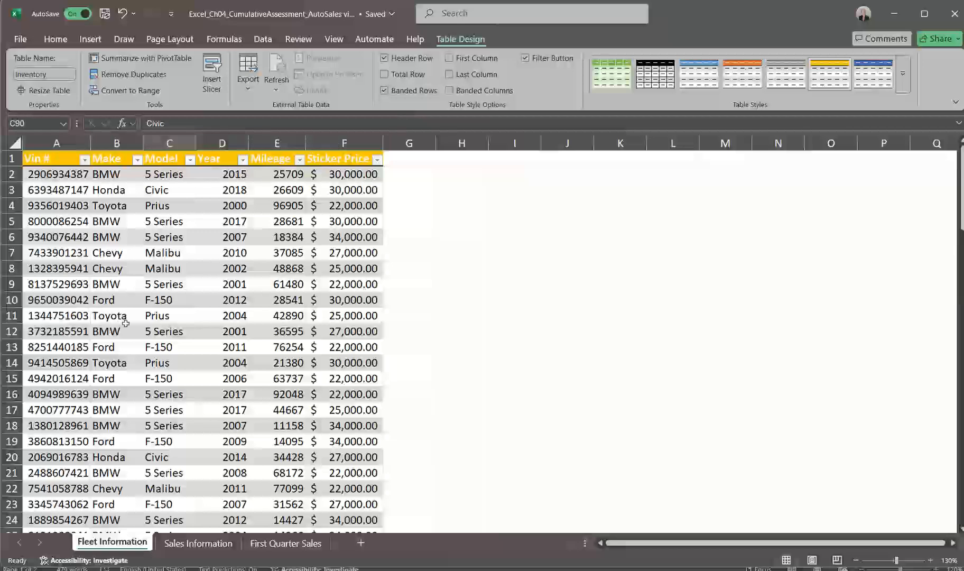
Read the table sorting requirements in step 4 of the Word instructions, and return to the Auto Sales workbook in Excel
click(125, 324)
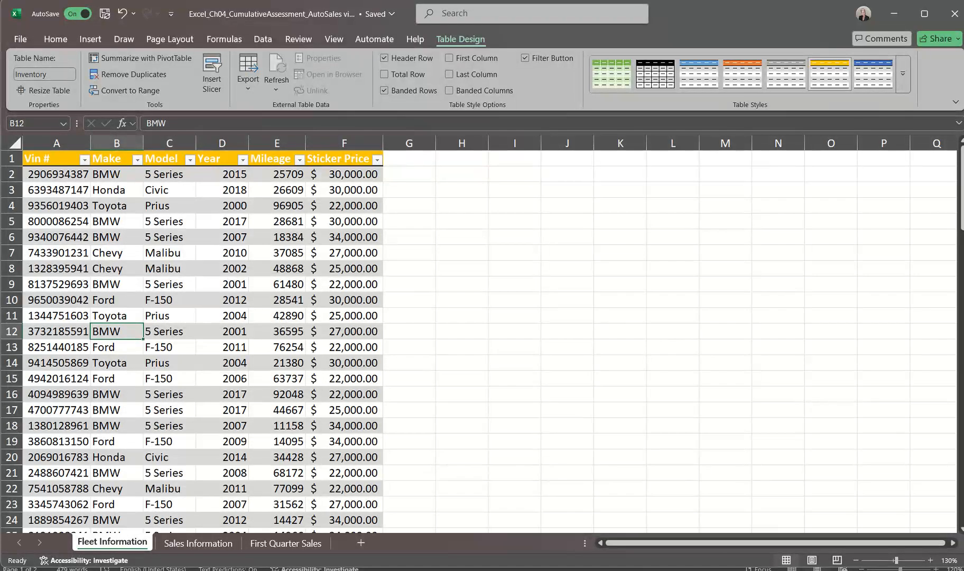
mouse_move(507, 569)
click(923, 547)
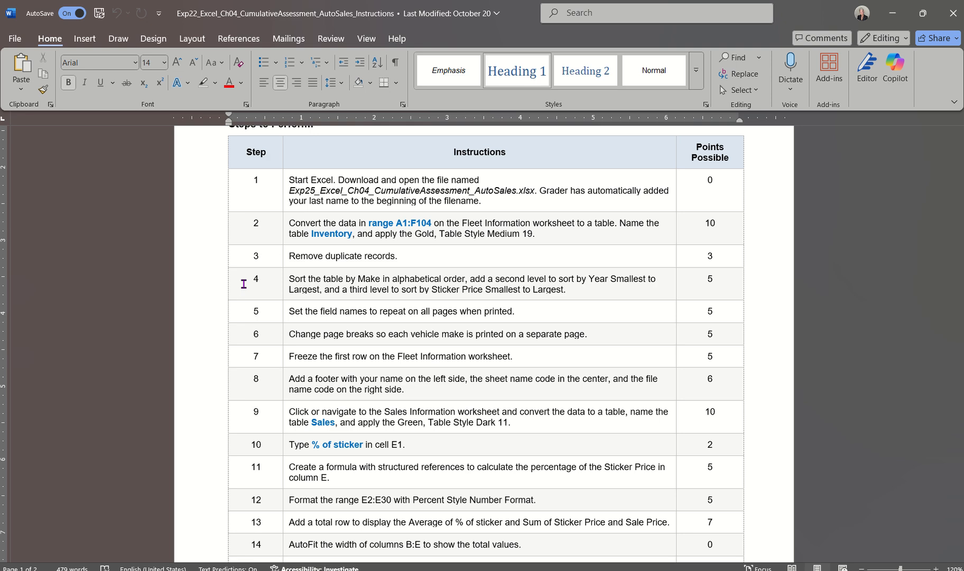
mouse_move(660, 569)
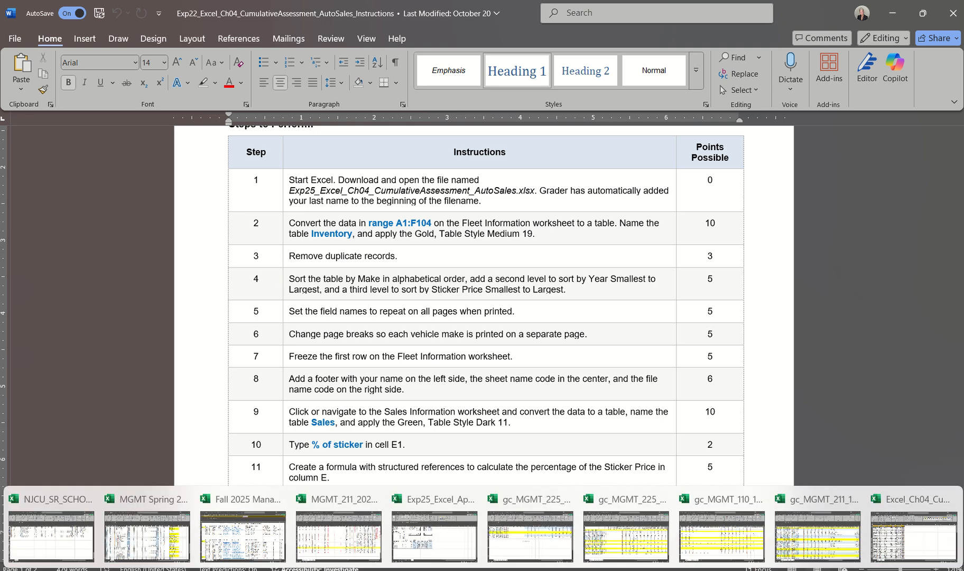
click(897, 544)
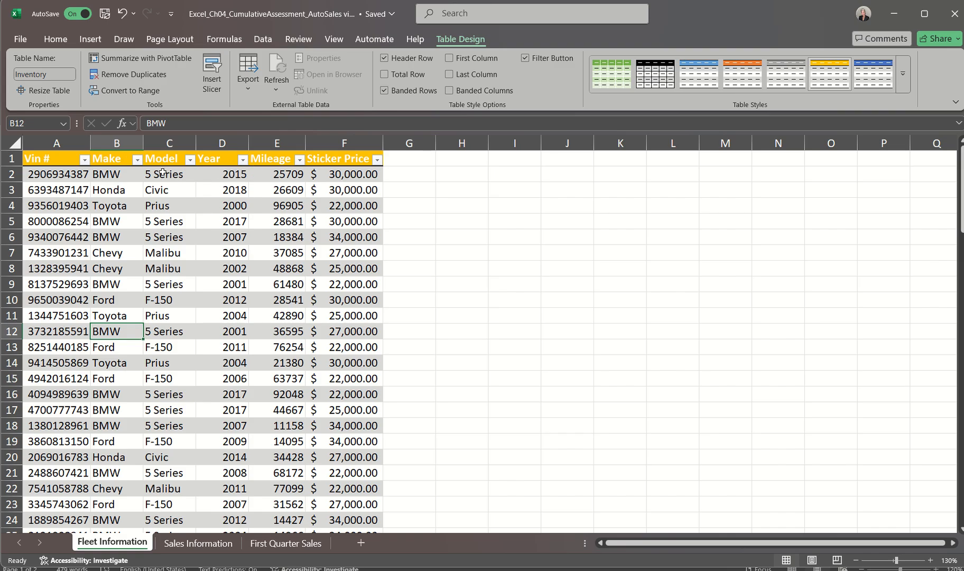
click(136, 160)
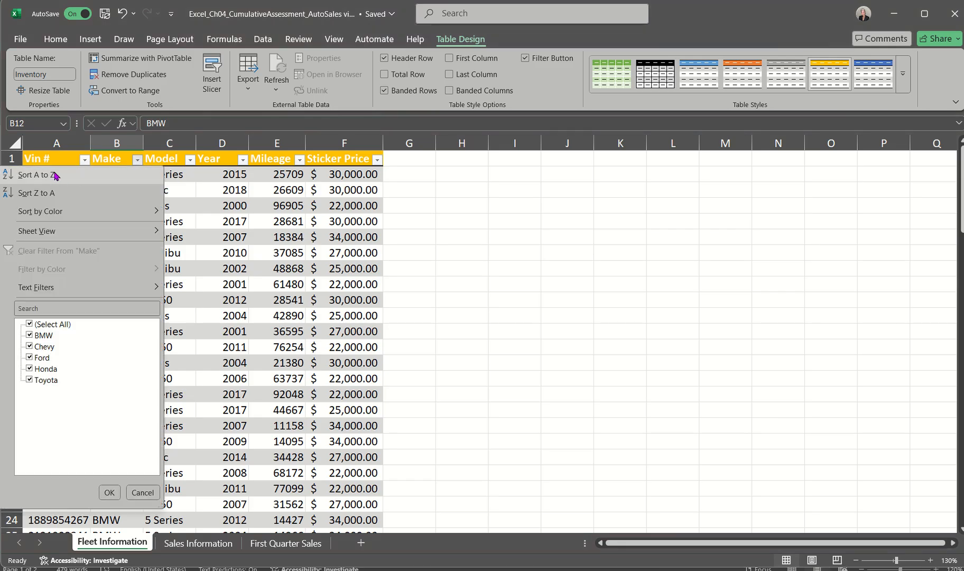
click(200, 209)
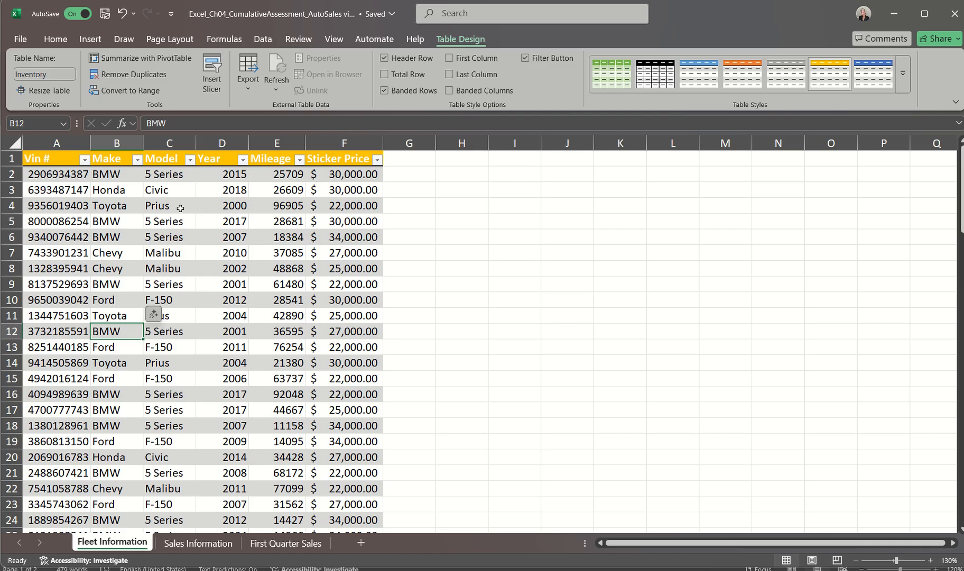
click(200, 255)
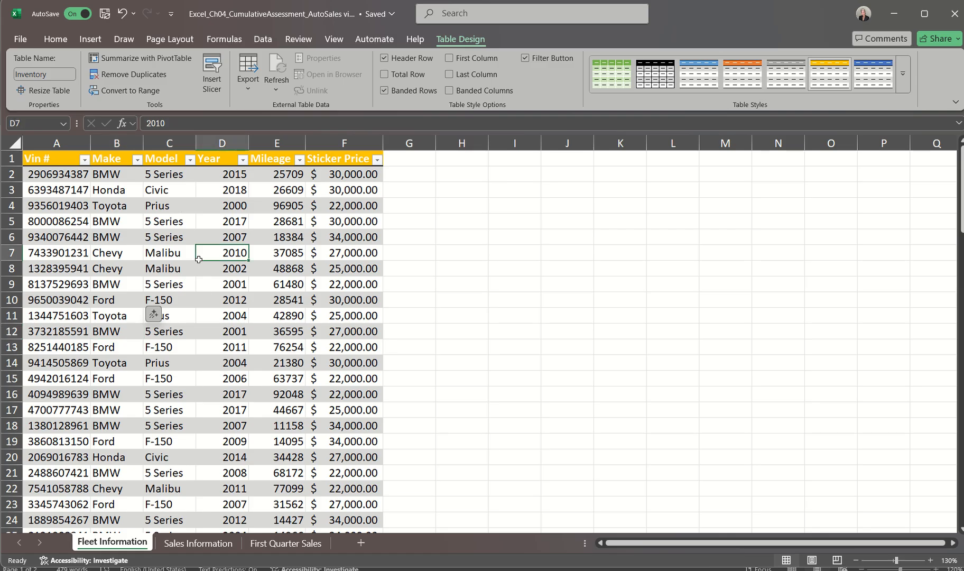
Start a custom sort of the Inventory table with Make as the first level, ordered A to Z
click(262, 39)
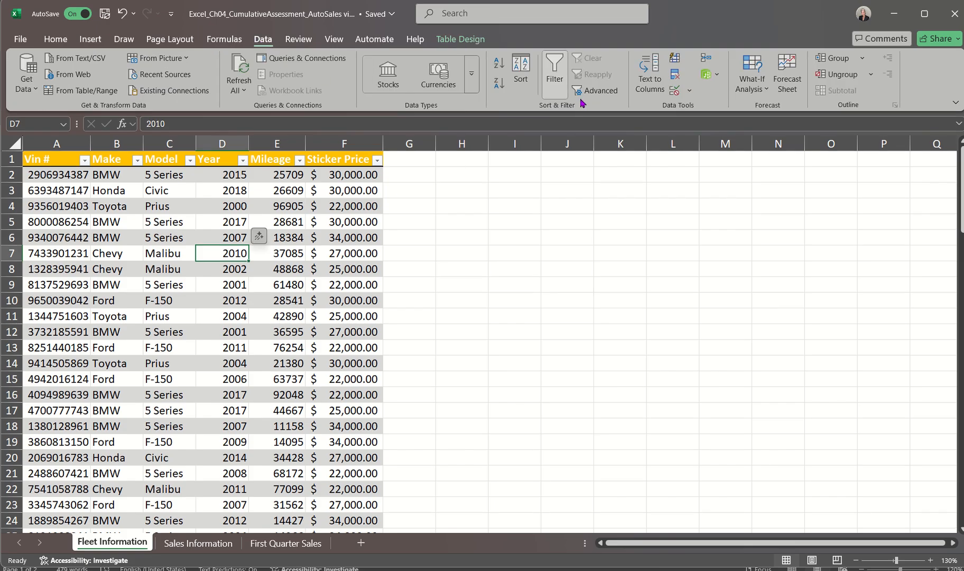
click(520, 77)
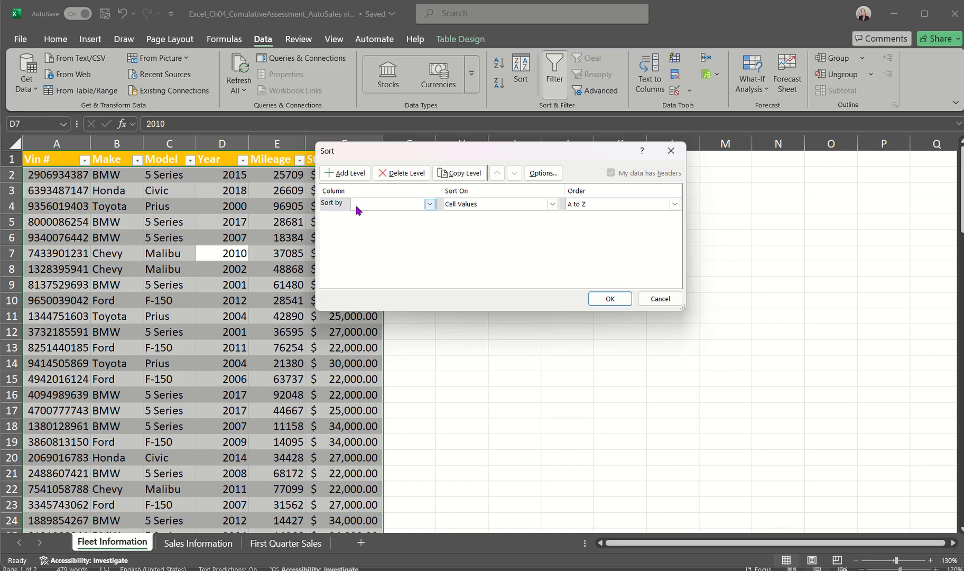
click(430, 204)
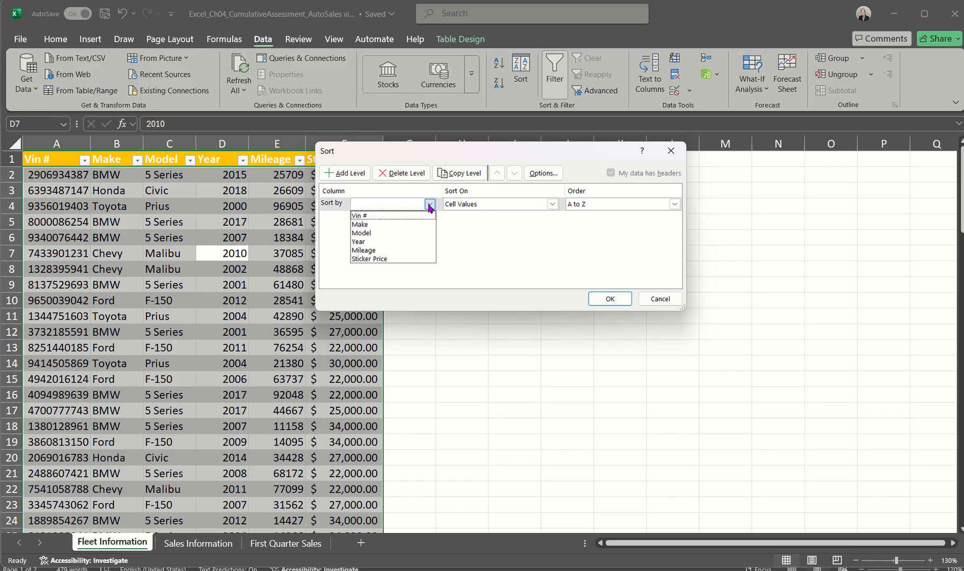
click(364, 224)
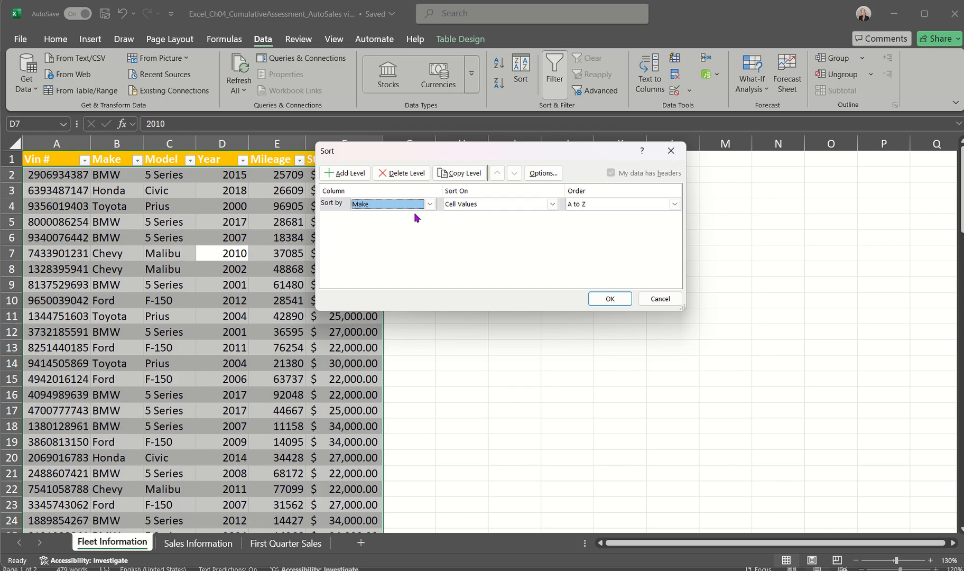
Add a second sort level on Year by cell values, ordered Smallest to Largest
click(353, 176)
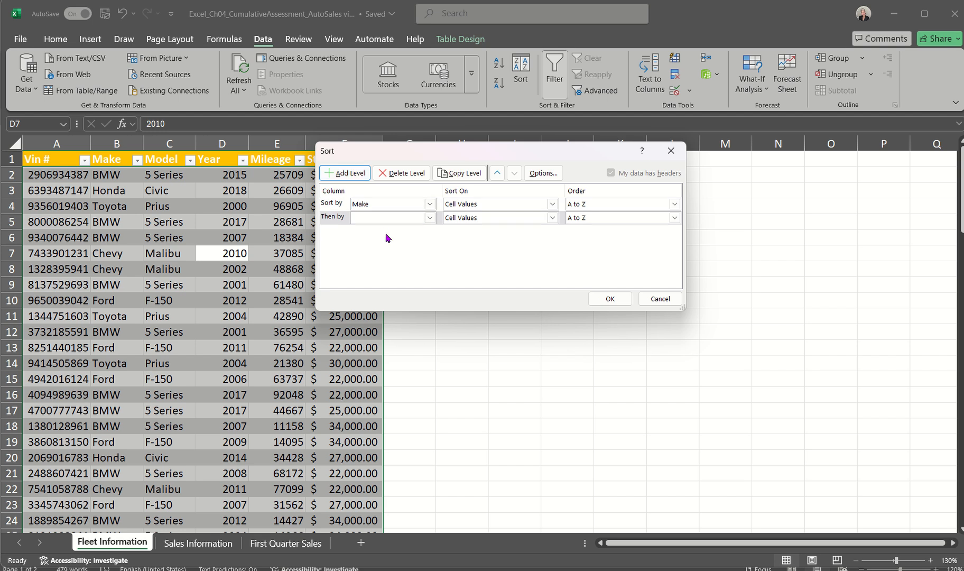
click(429, 218)
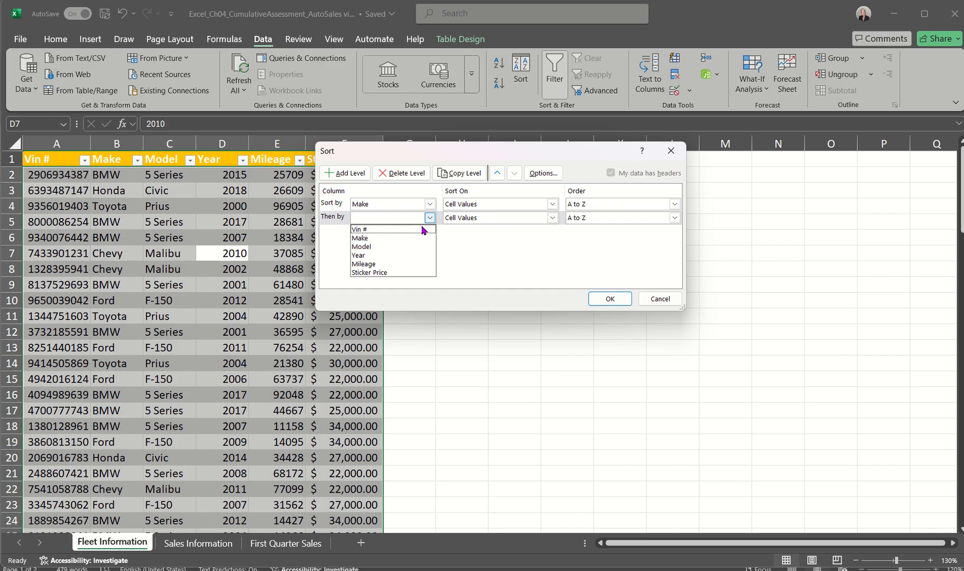
click(362, 255)
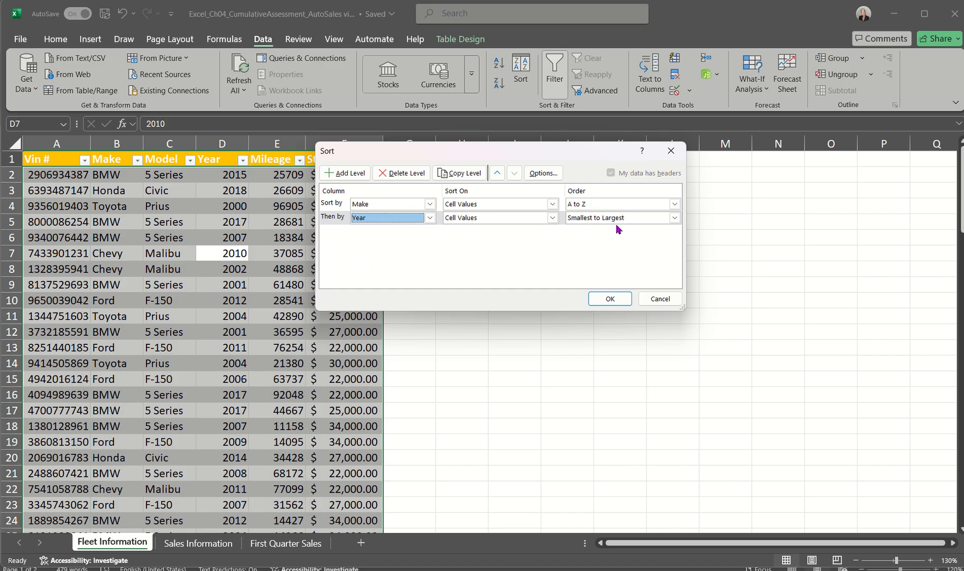
click(654, 219)
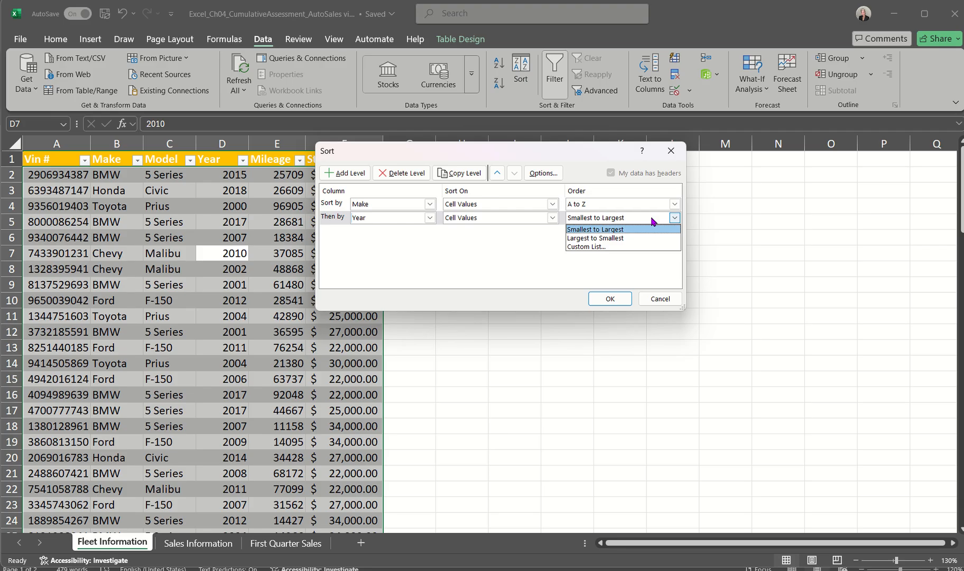
click(574, 232)
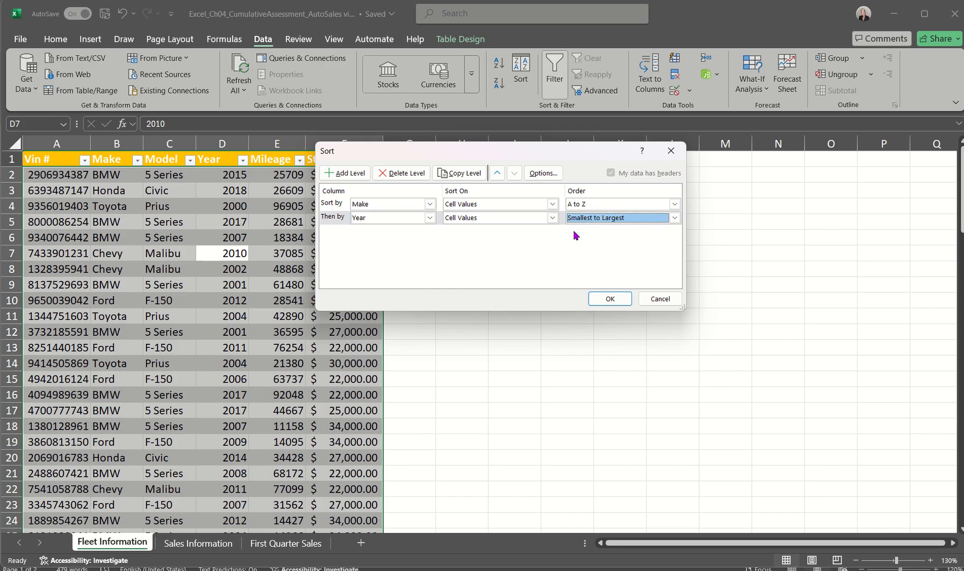
Add a third sort level on Sticker Price by cell values, ordered Smallest to Largest
click(346, 174)
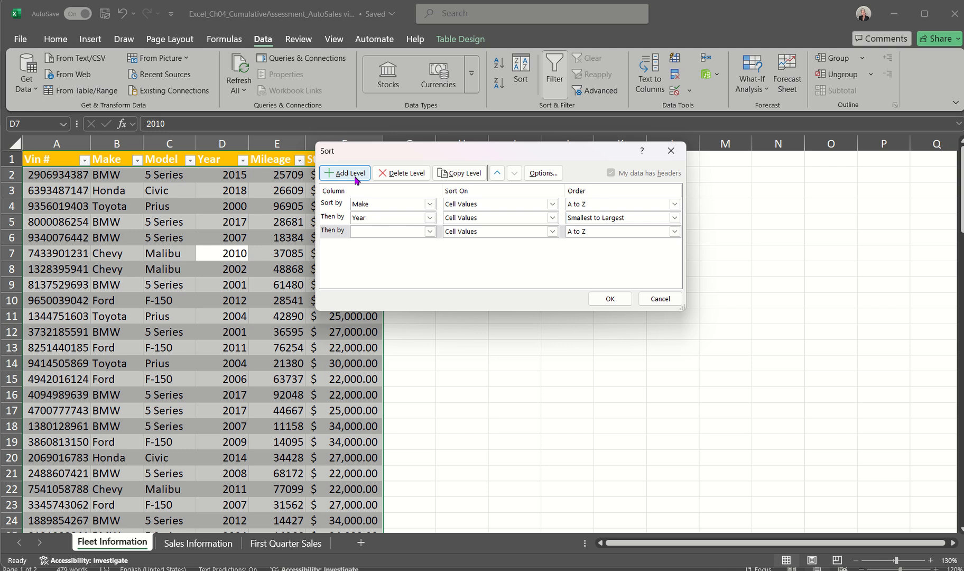
click(430, 232)
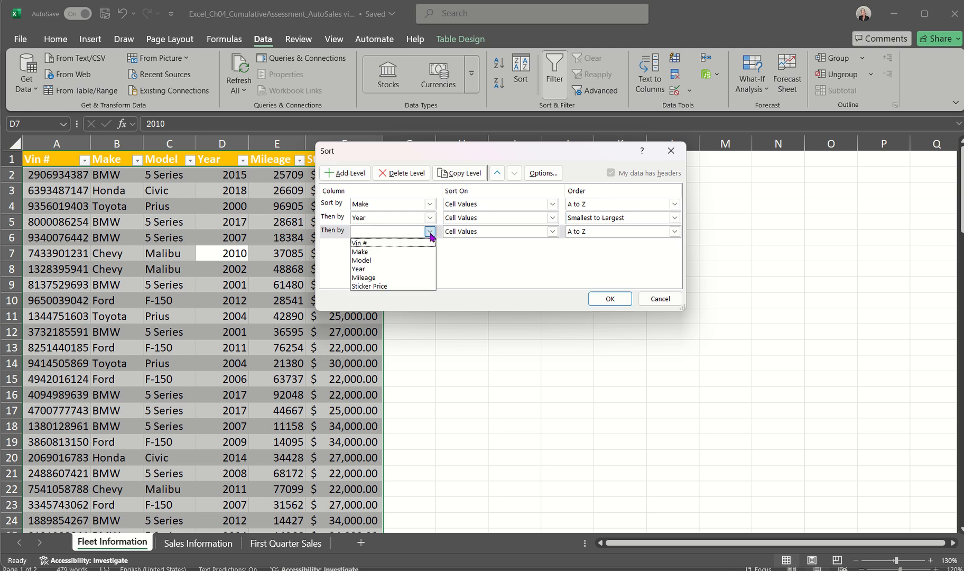
click(399, 285)
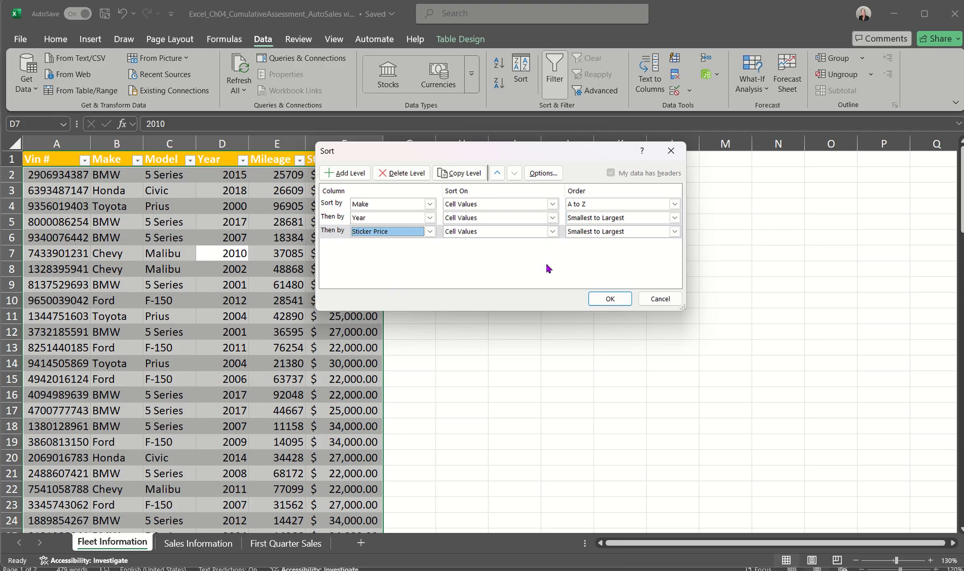
click(338, 218)
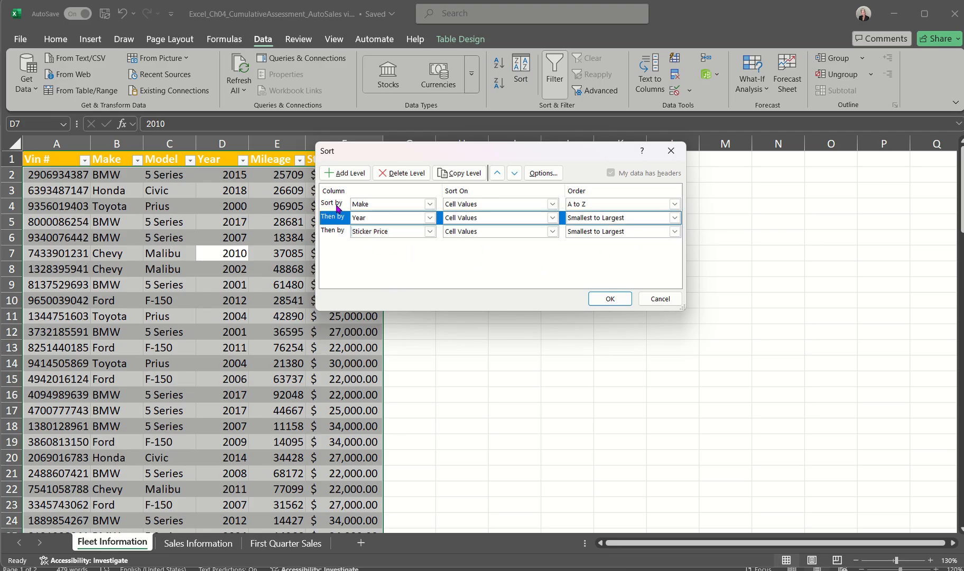
click(337, 204)
click(336, 217)
click(337, 235)
click(337, 217)
click(341, 206)
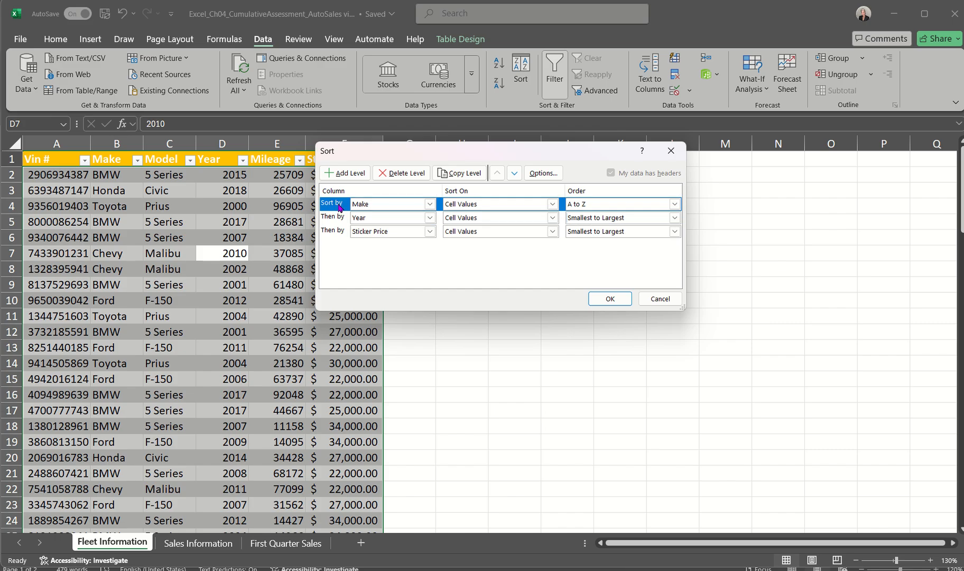
click(341, 223)
click(345, 172)
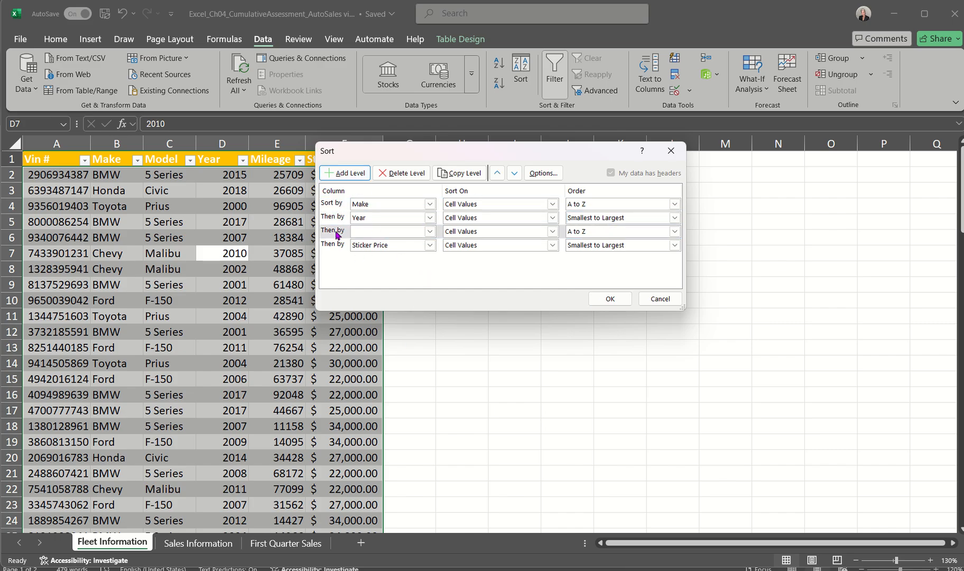
click(337, 233)
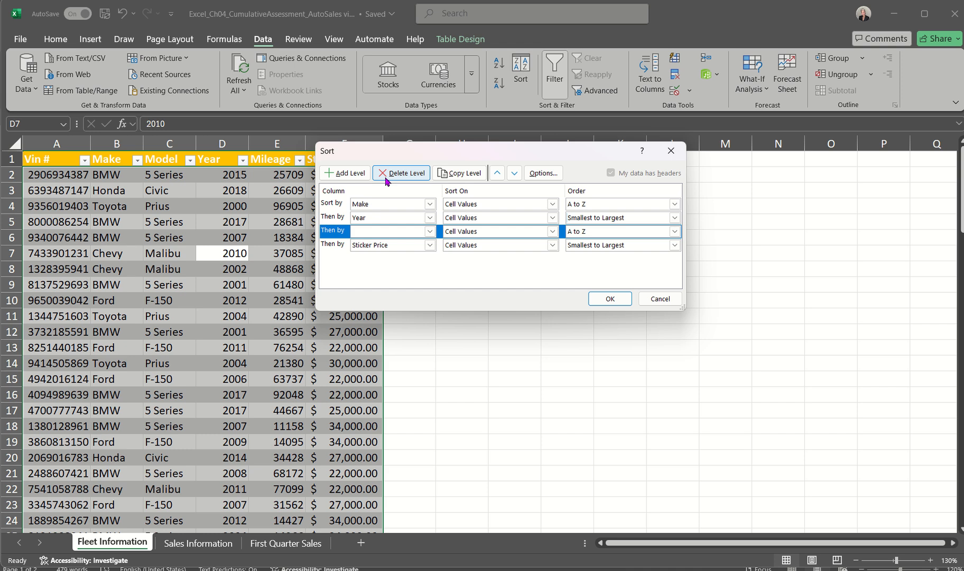
click(386, 174)
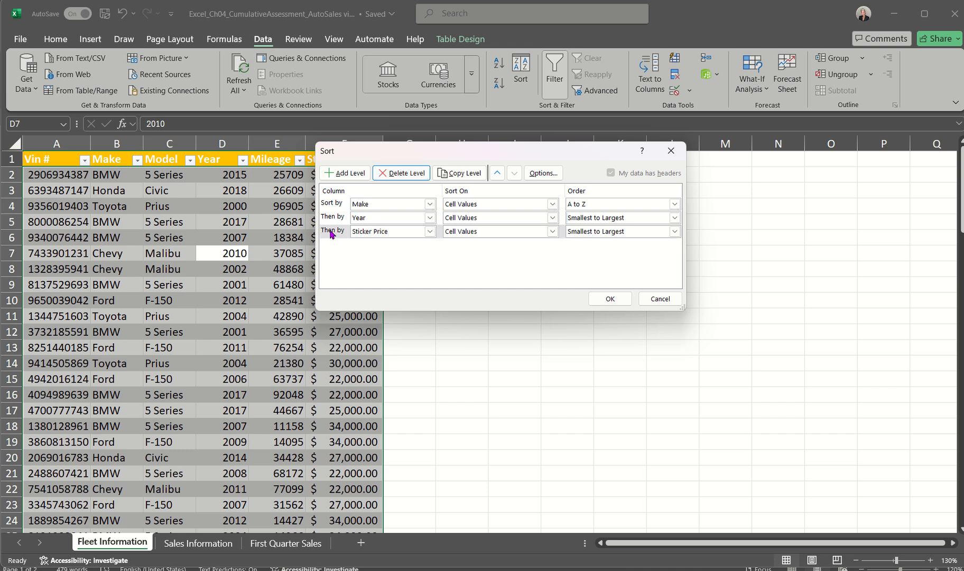
click(331, 233)
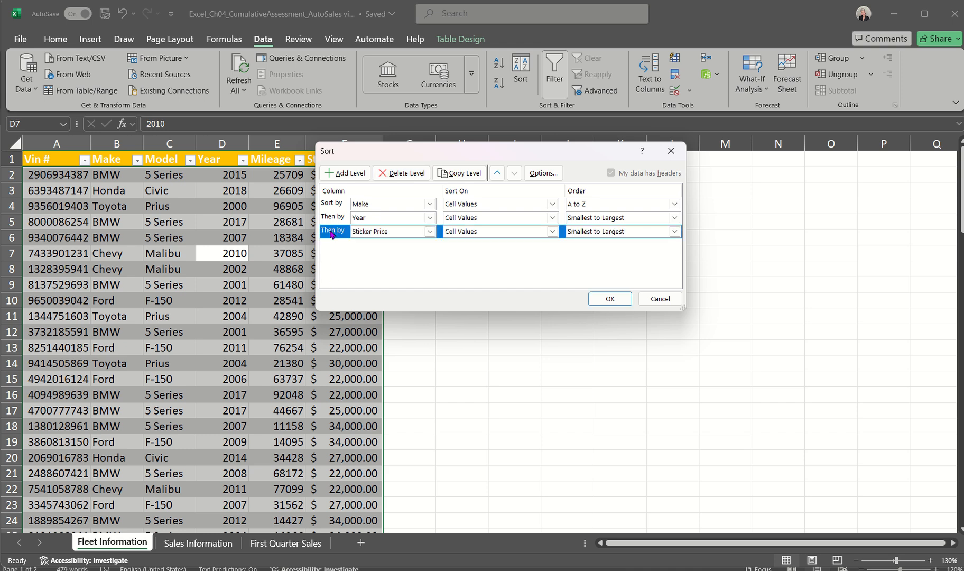
click(351, 172)
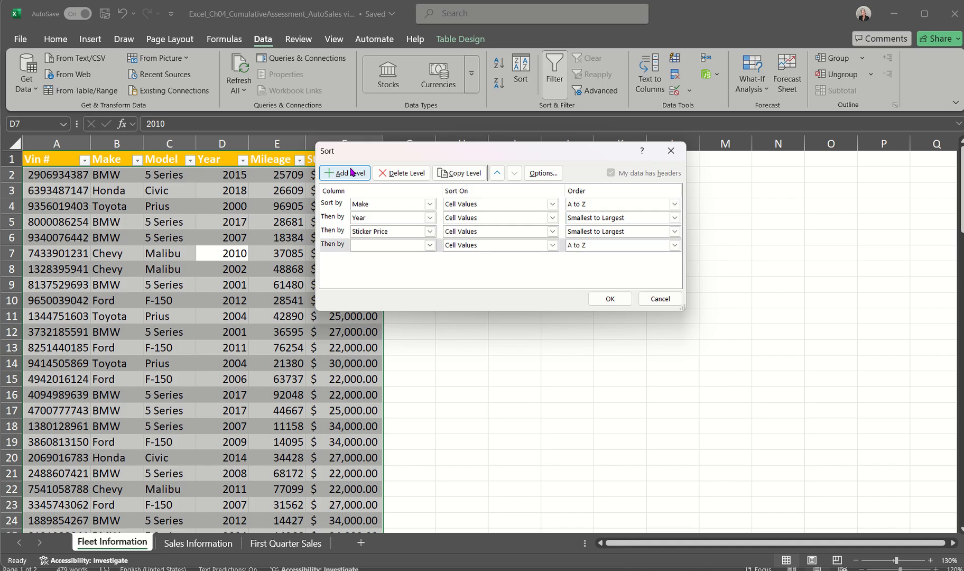
click(334, 245)
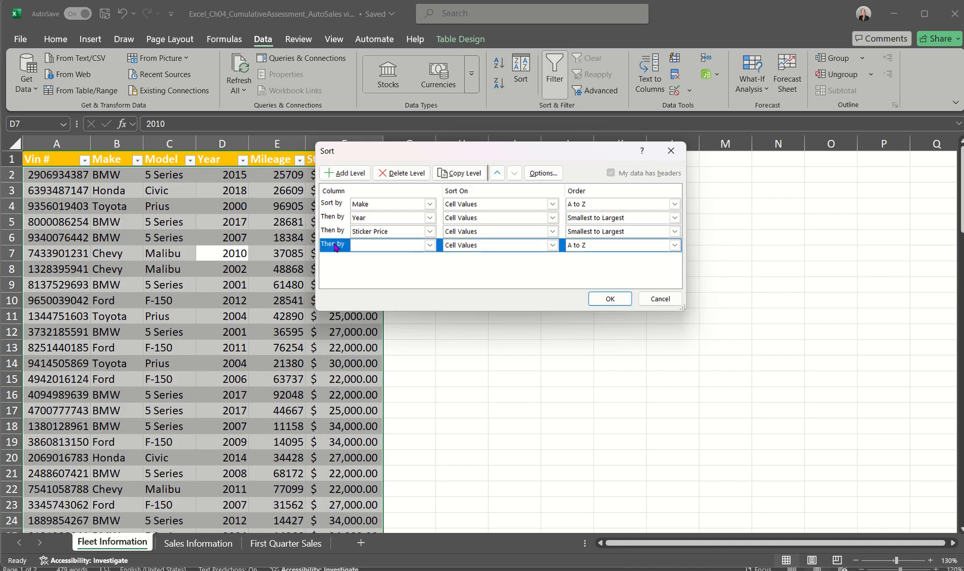
click(399, 173)
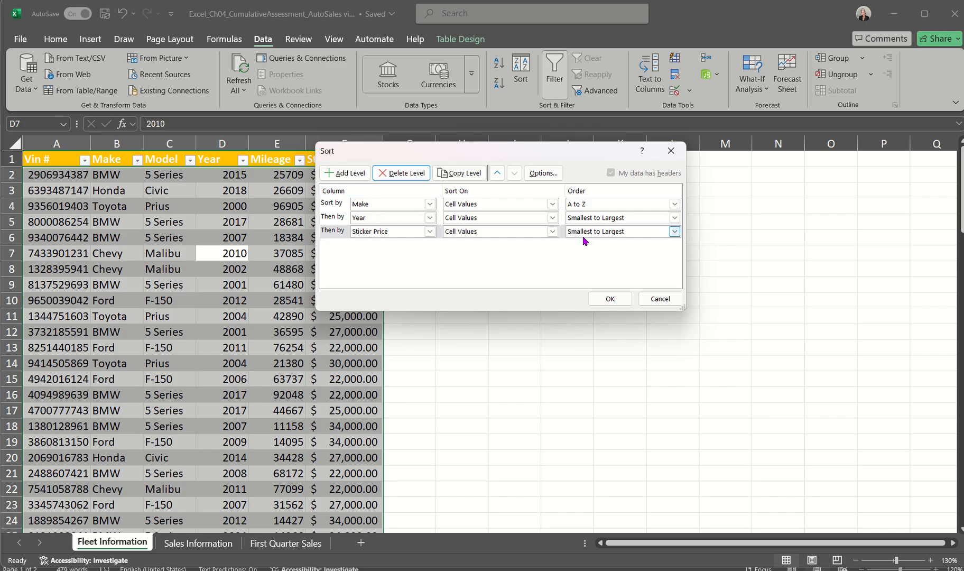
Apply the three-level sort by Make, Year and Sticker Price to the Inventory table
click(610, 300)
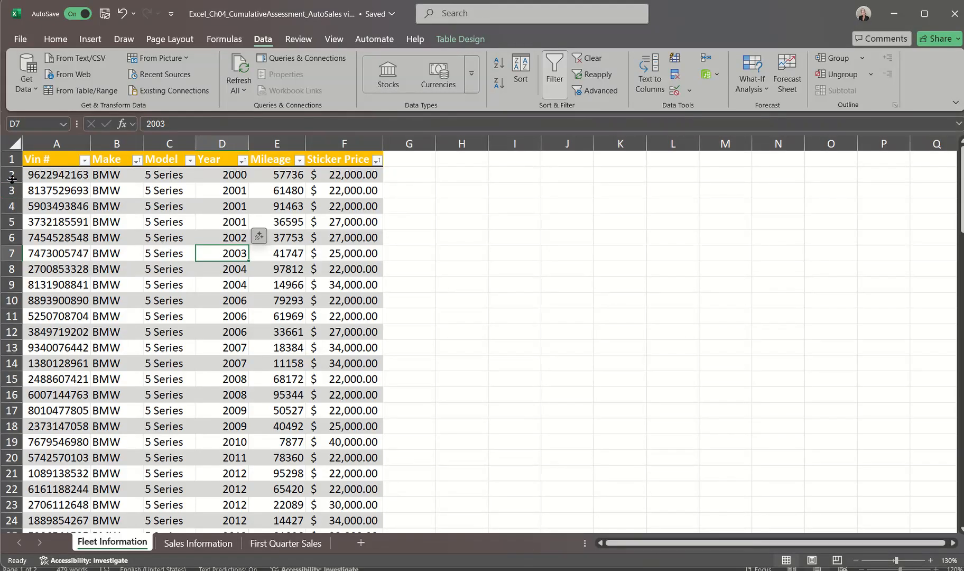
Examine the sorted table's groups of rows by make, selecting the BMW rows 2–33 and the Toyota rows 90–101
drag(11, 174, 98, 294)
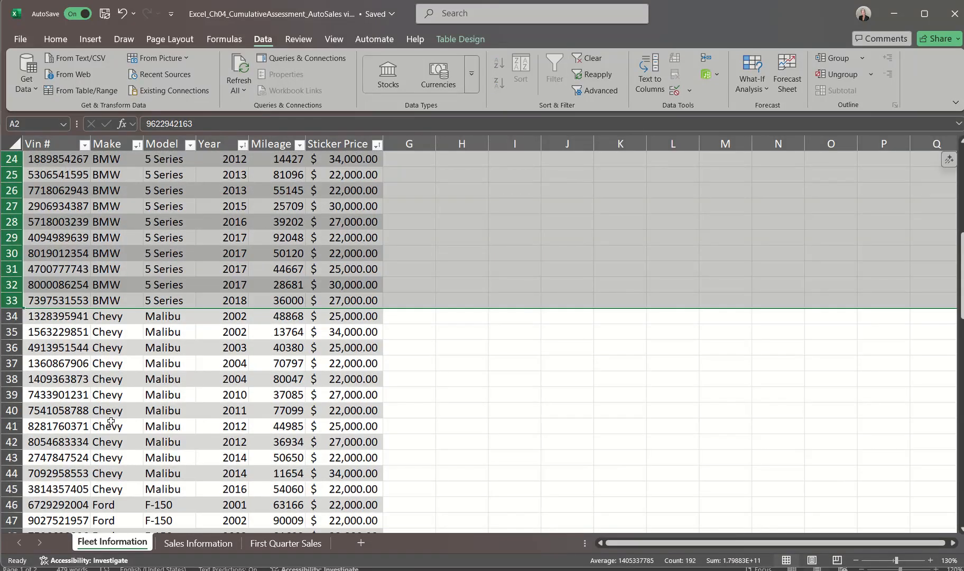
scroll(110, 463, down, 5)
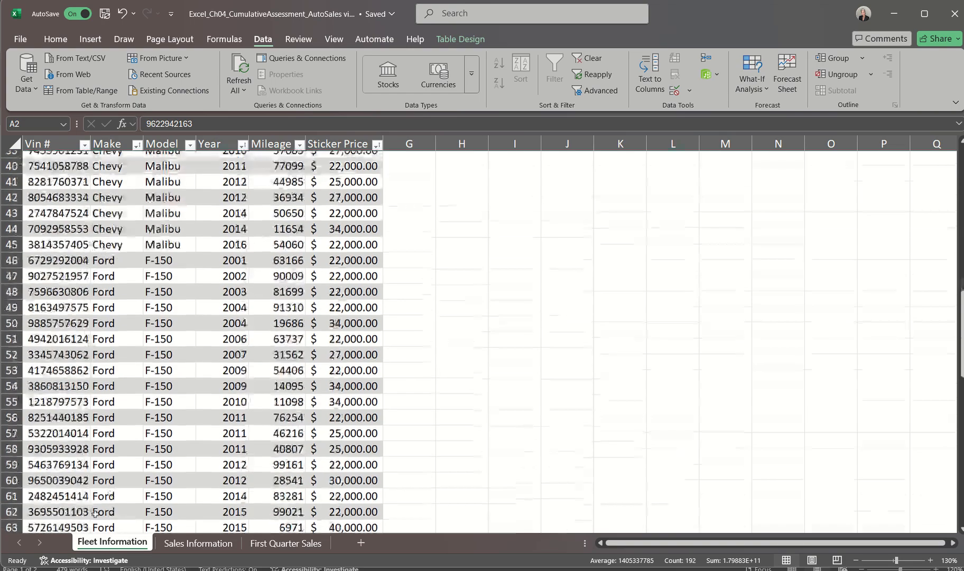
scroll(96, 513, down, 1)
scroll(95, 513, down, 7)
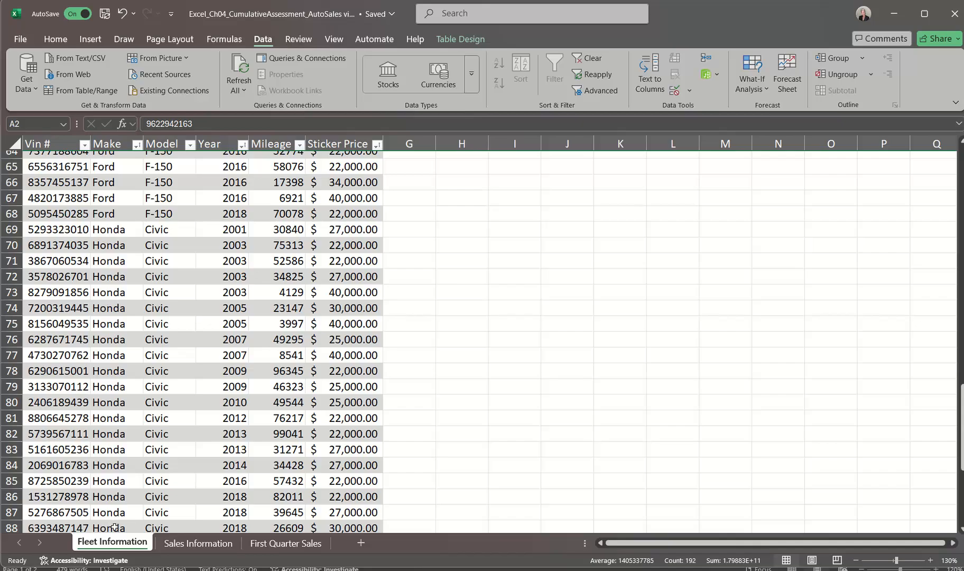
scroll(114, 527, down, 3)
scroll(114, 526, down, 2)
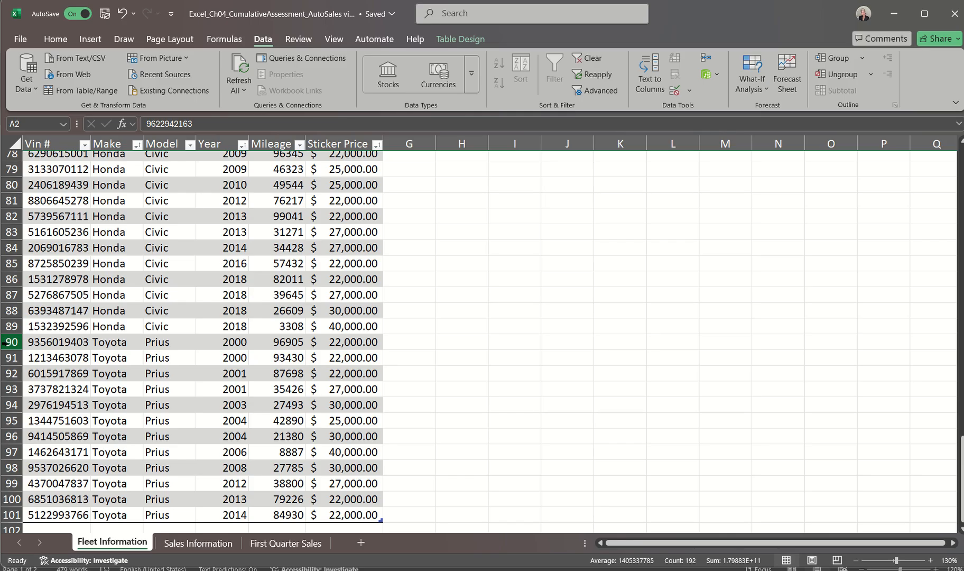
drag(6, 342, 26, 518)
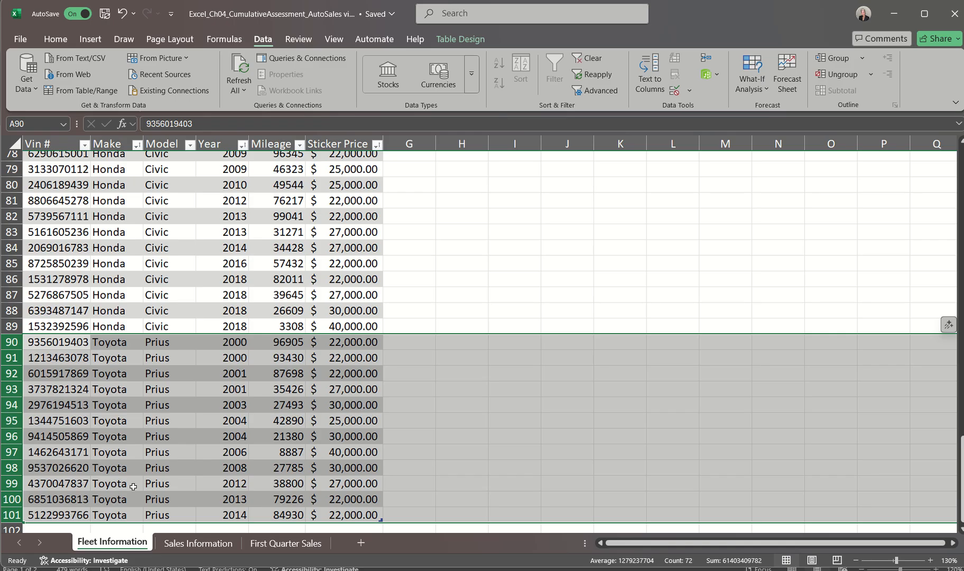
scroll(177, 410, down, 2)
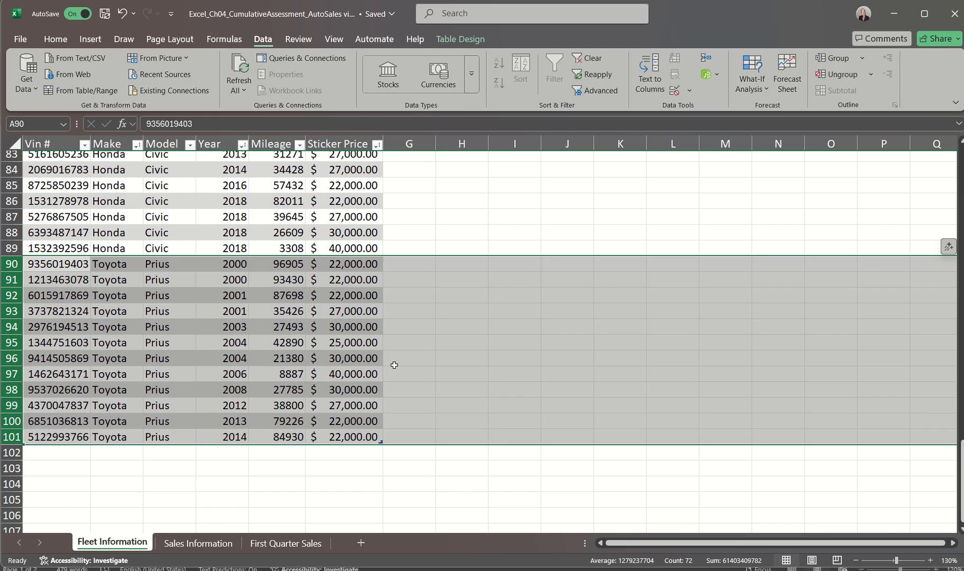
Examine the order of years and sticker prices within the Ford and Honda rows of the sorted Inventory table
scroll(281, 333, up, 5)
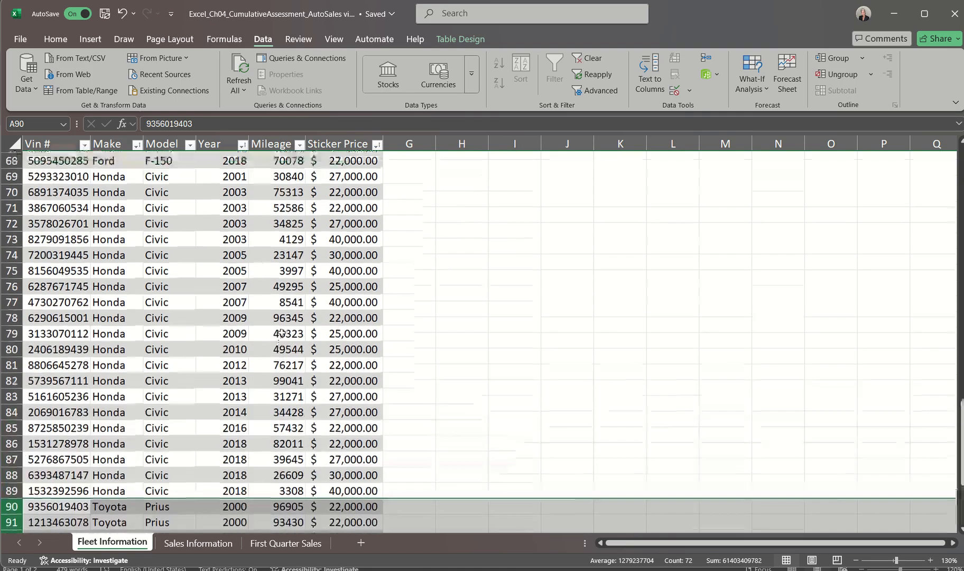
scroll(282, 333, up, 7)
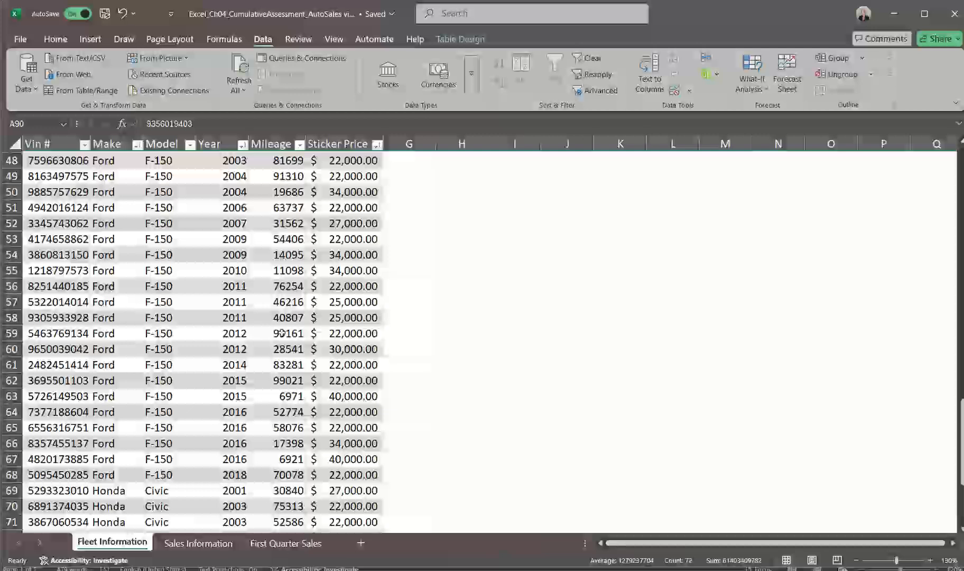
scroll(282, 332, up, 3)
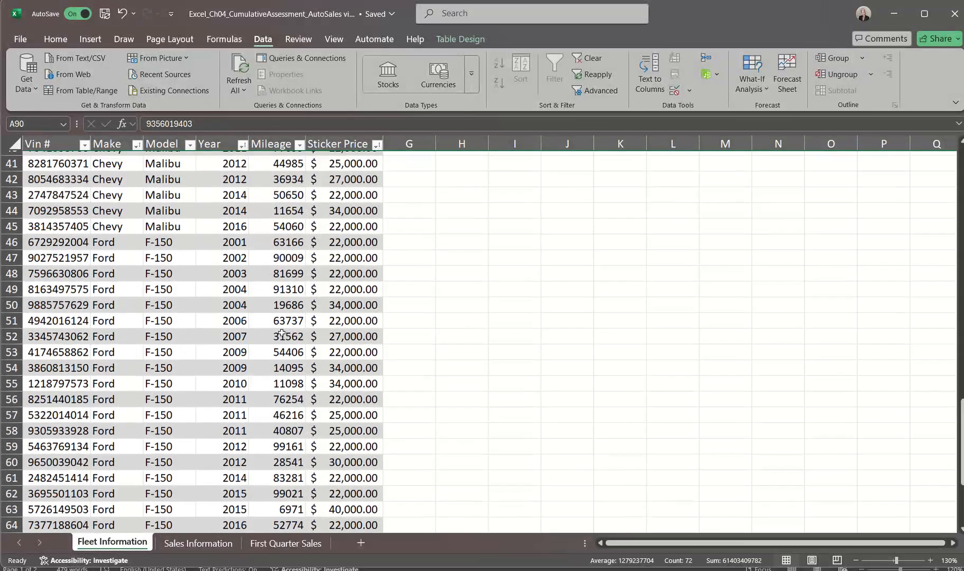
scroll(282, 332, up, 1)
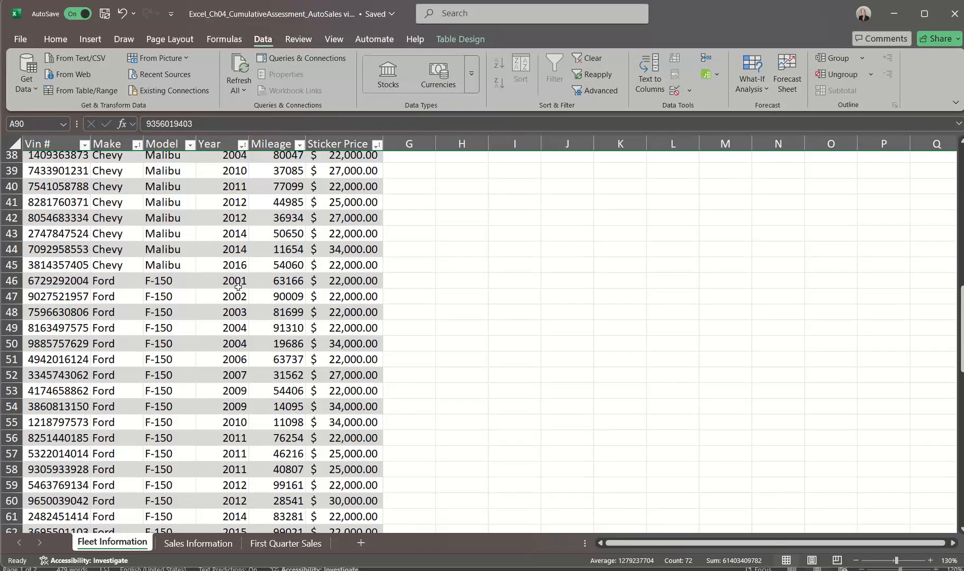
scroll(238, 283, down, 6)
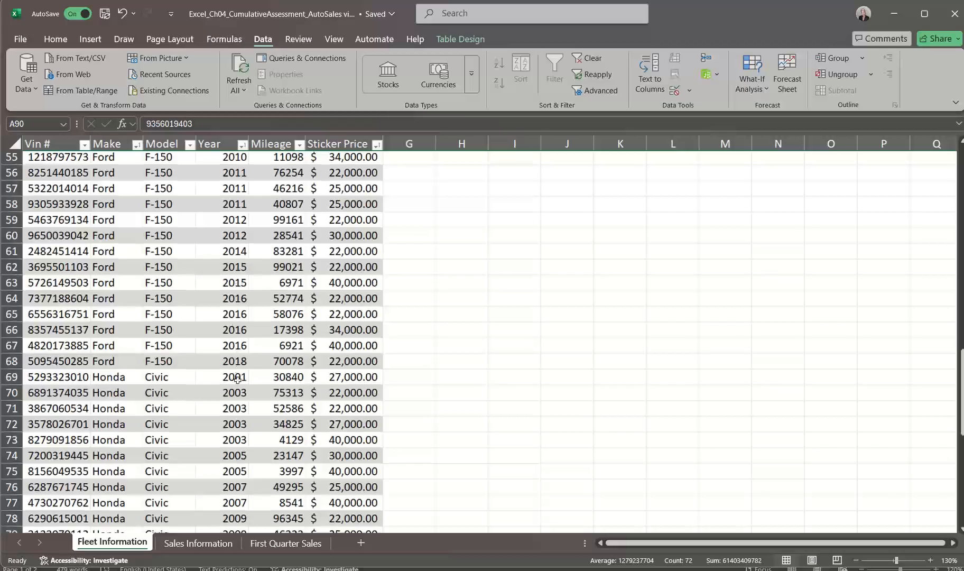
scroll(207, 289, up, 2)
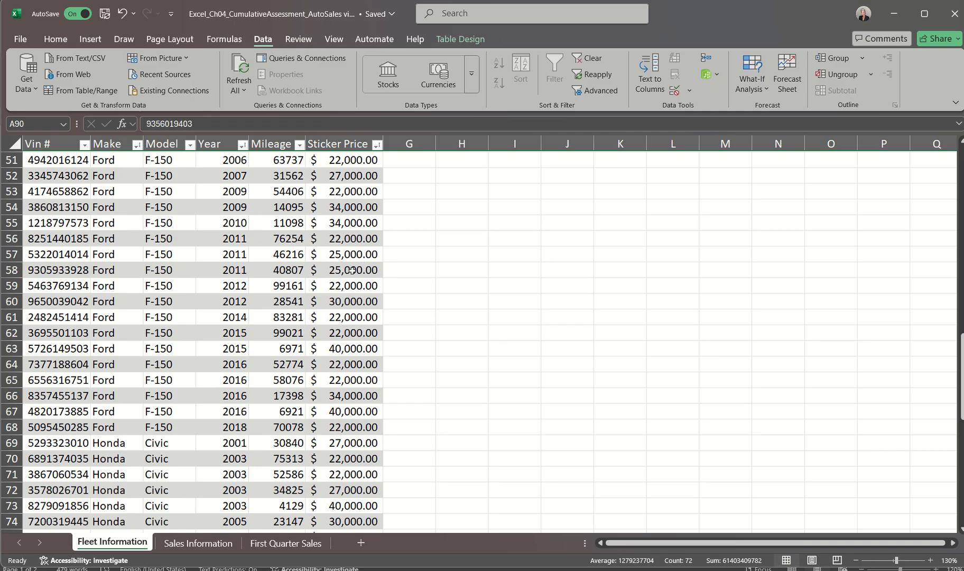
scroll(352, 270, down, 2)
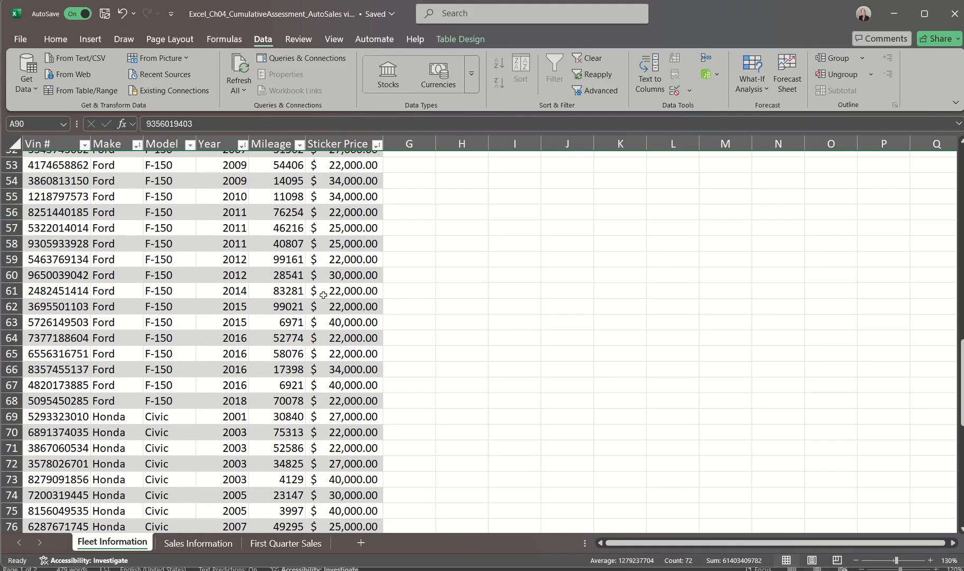
scroll(270, 238, up, 17)
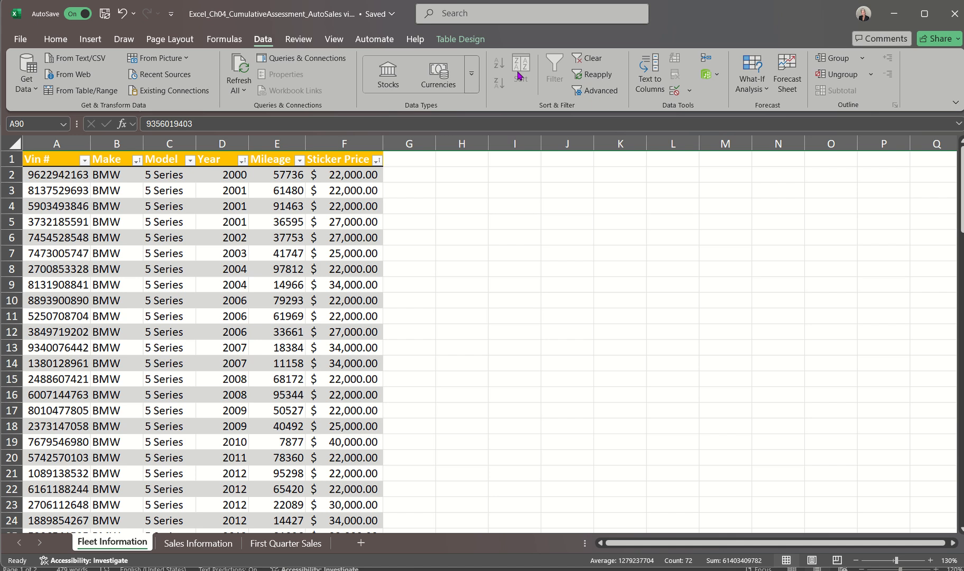
Review the Make, Year and Sticker Price levels in the Inventory table's custom sort settings
click(252, 269)
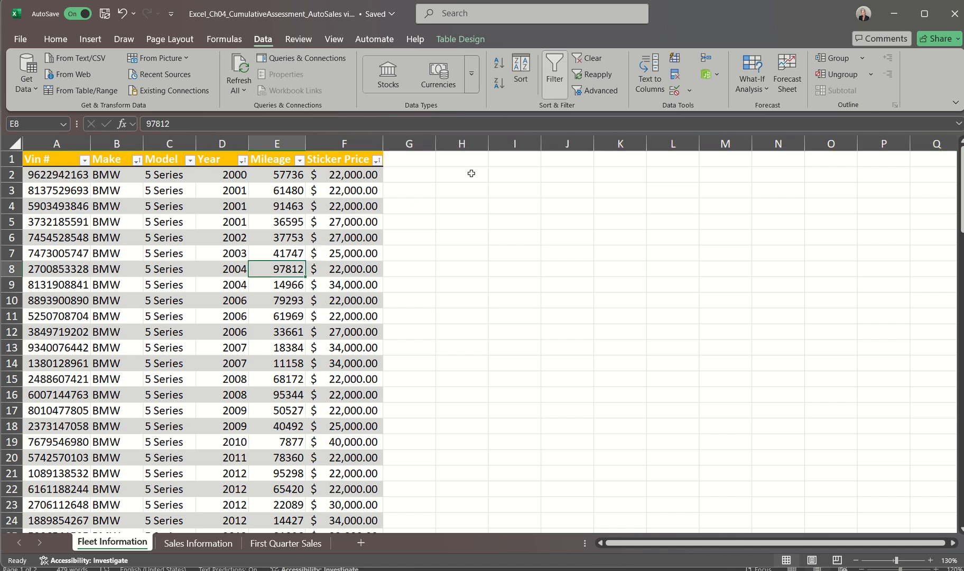
click(521, 71)
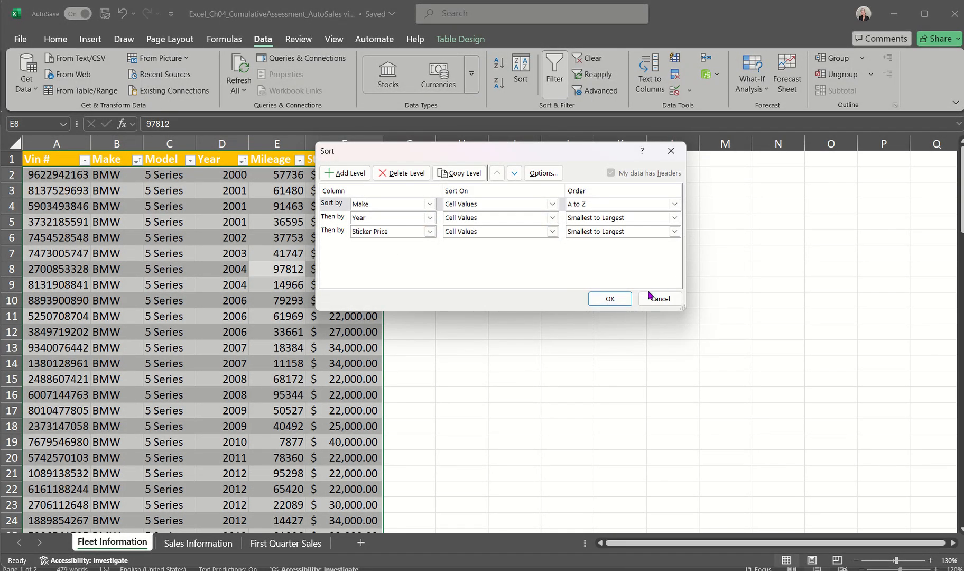
click(612, 298)
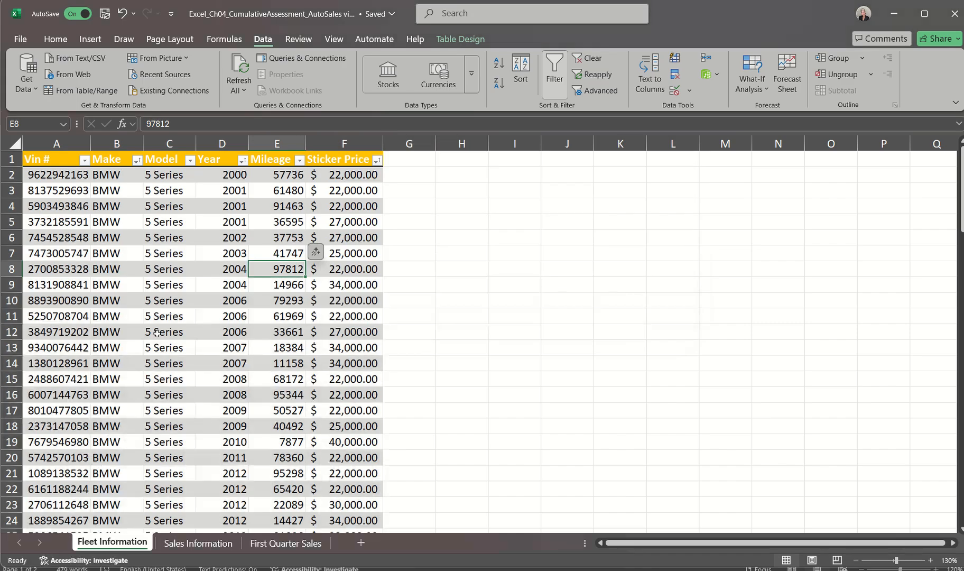
click(188, 286)
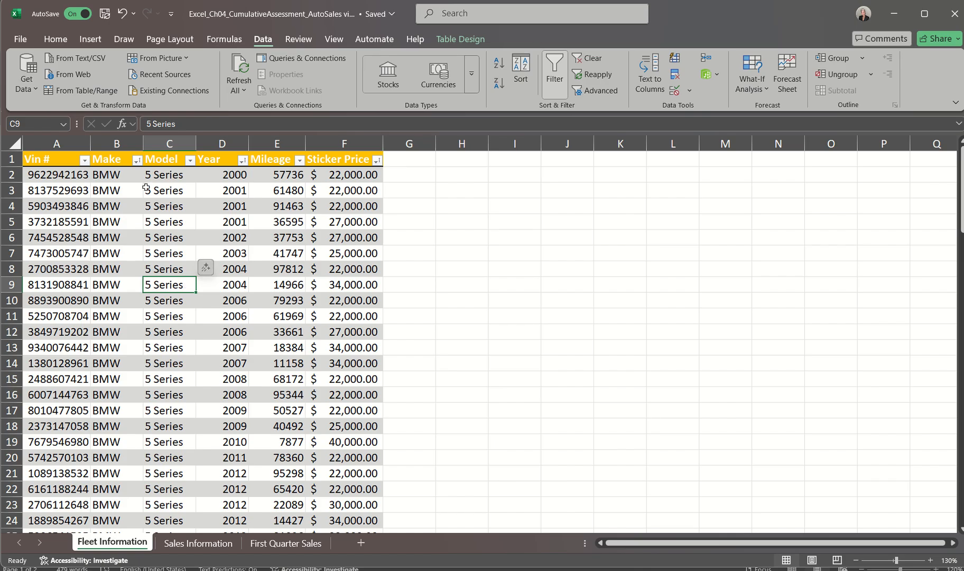
Check every page of the Fleet Information sheet in print preview for column headings and return to the worksheet
click(21, 40)
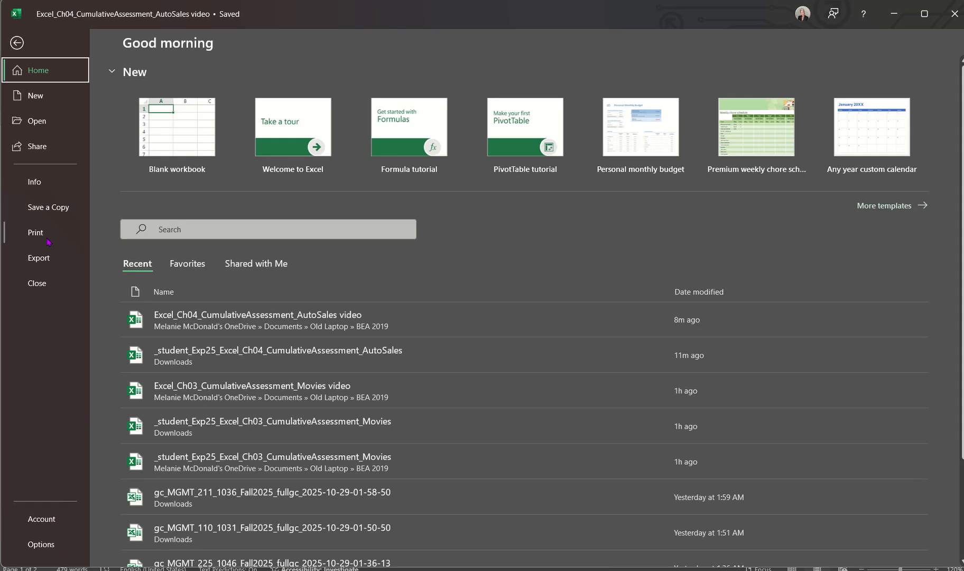
click(41, 235)
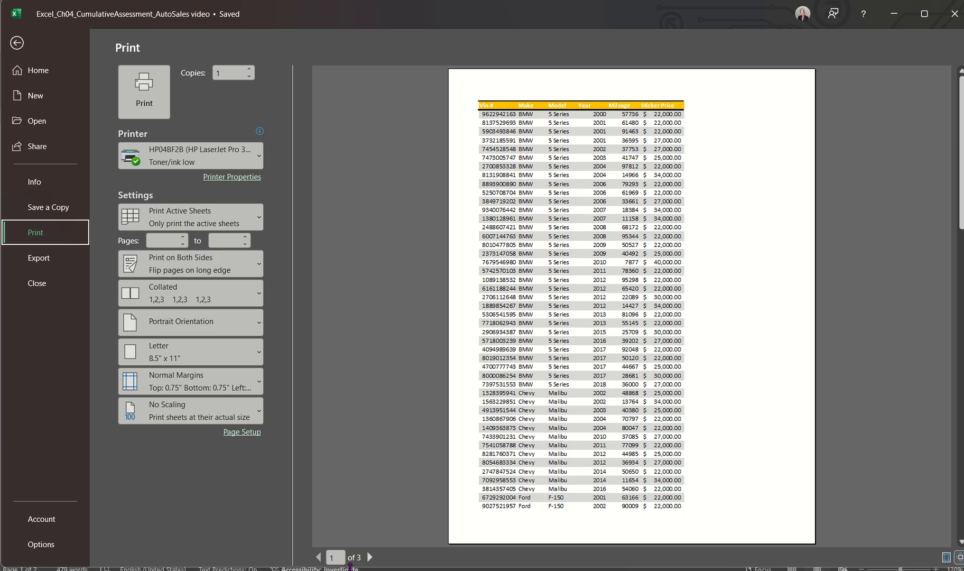
click(370, 557)
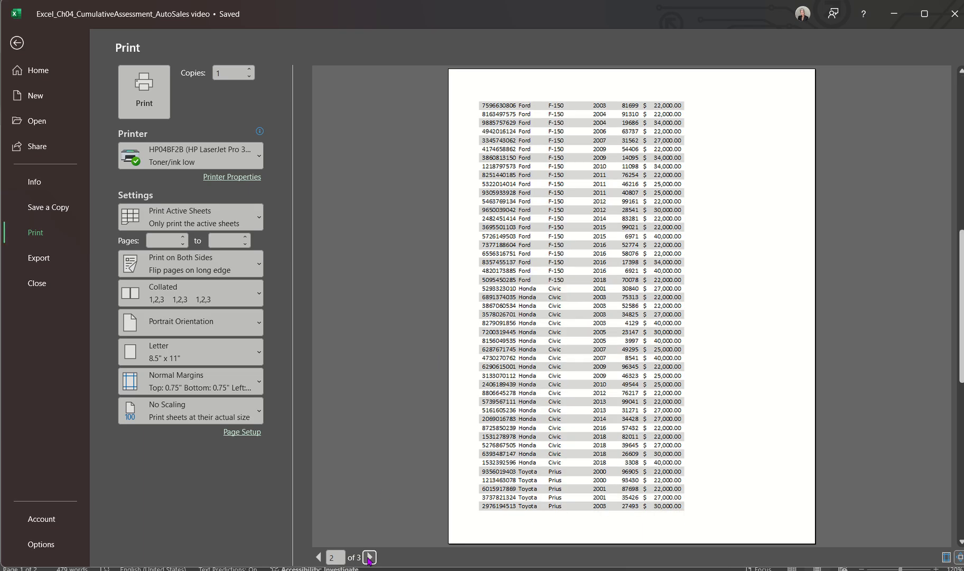
click(369, 557)
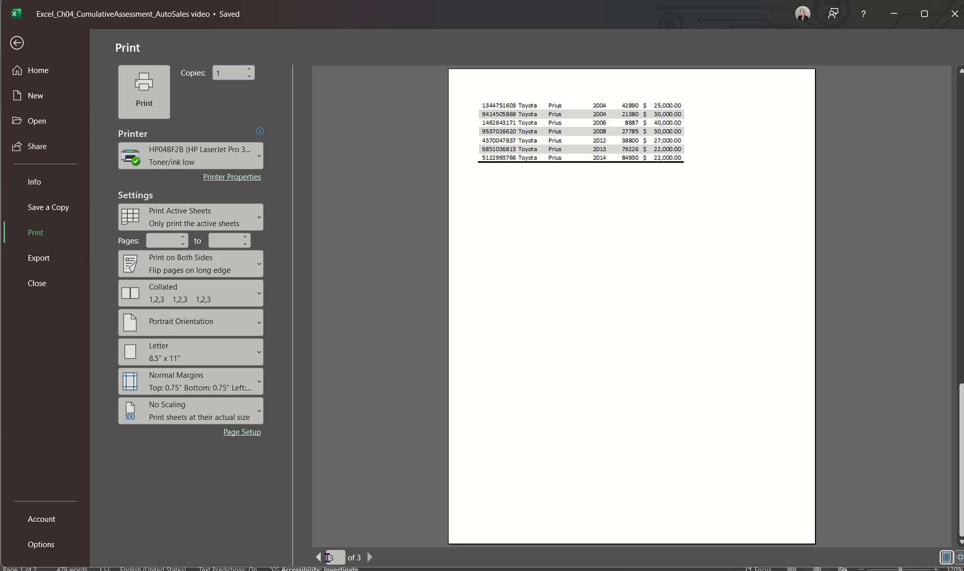
click(318, 557)
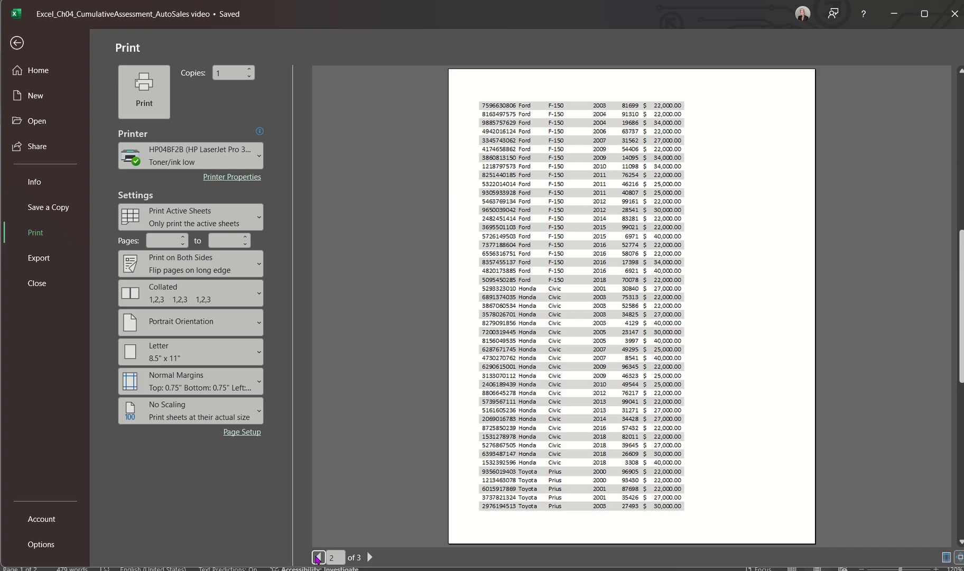
click(317, 557)
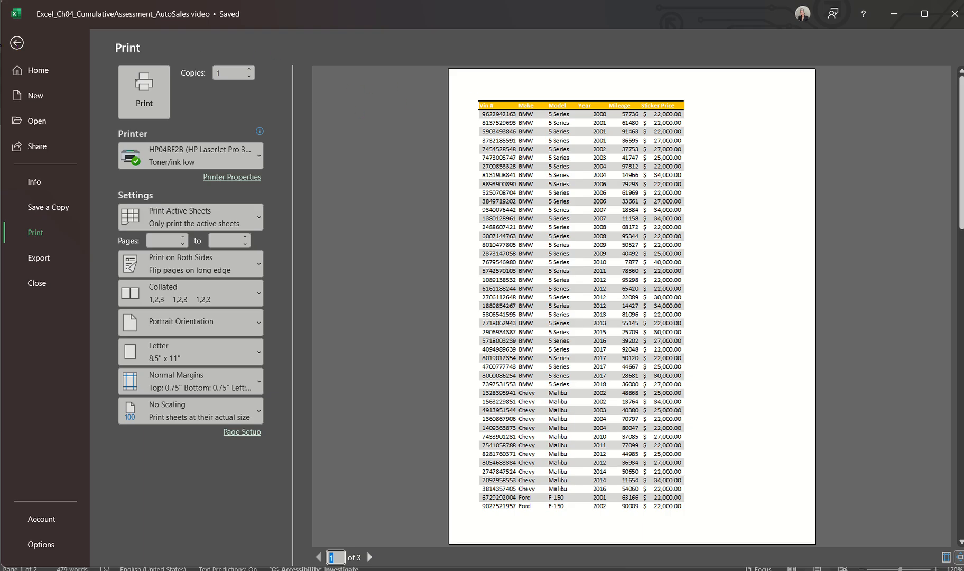
click(17, 44)
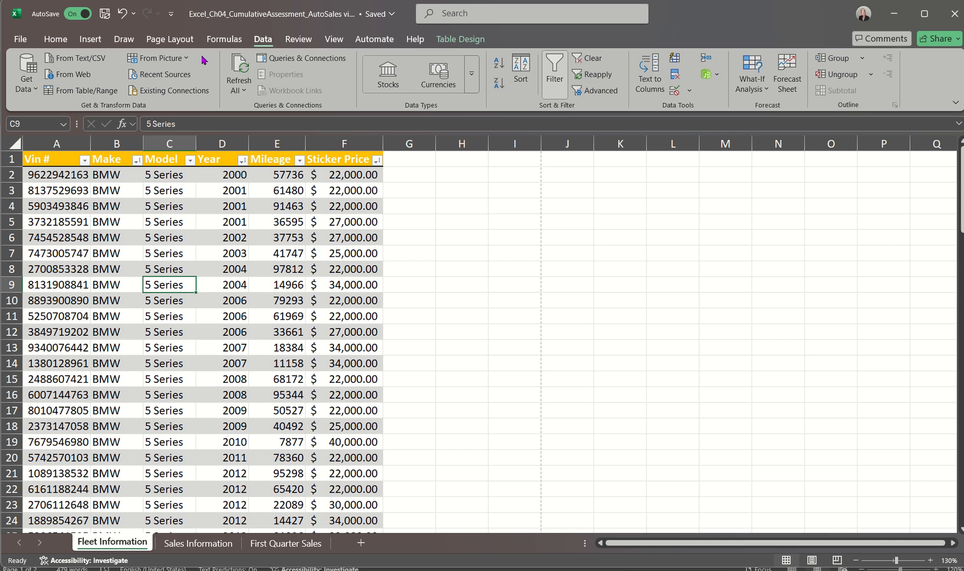
click(157, 39)
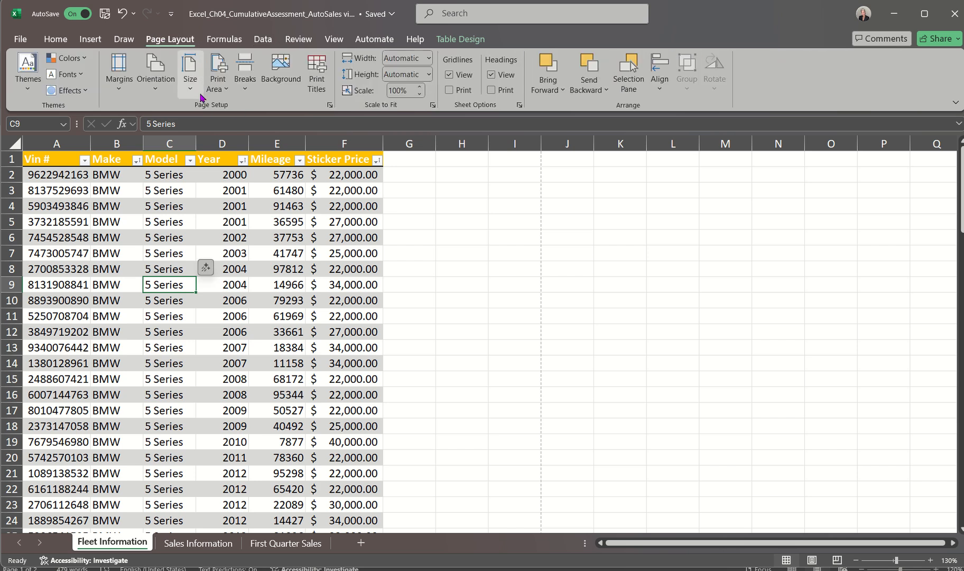
click(316, 84)
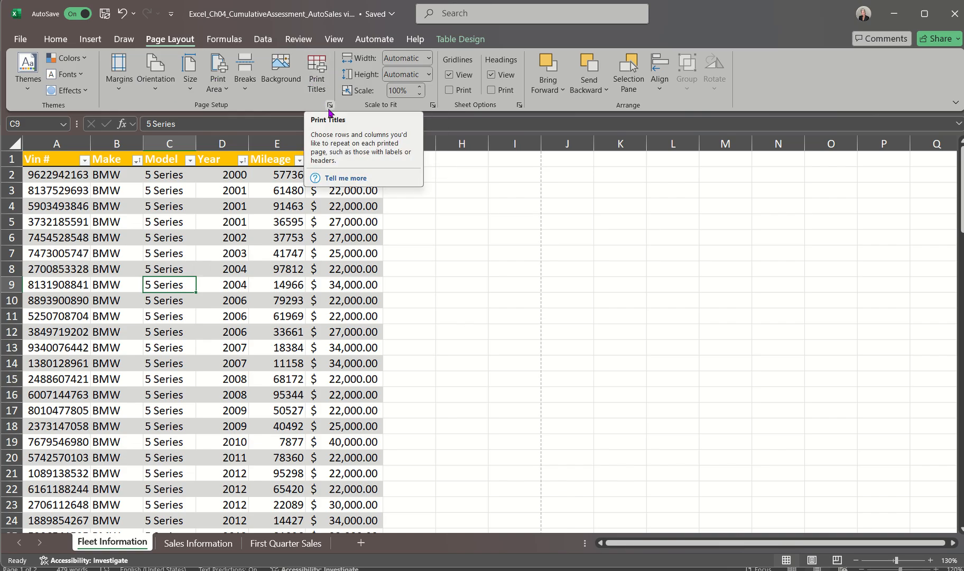
click(317, 85)
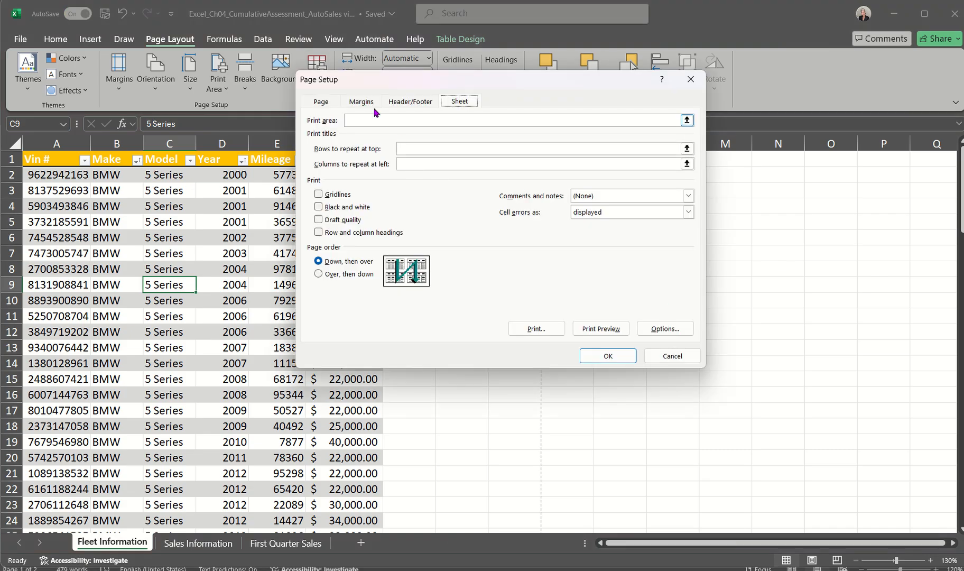
click(654, 360)
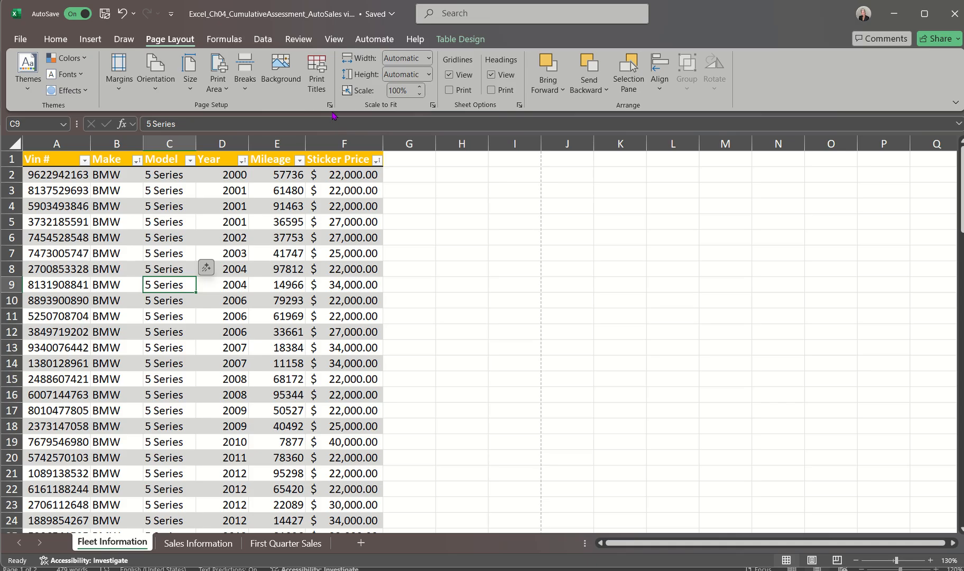
click(329, 104)
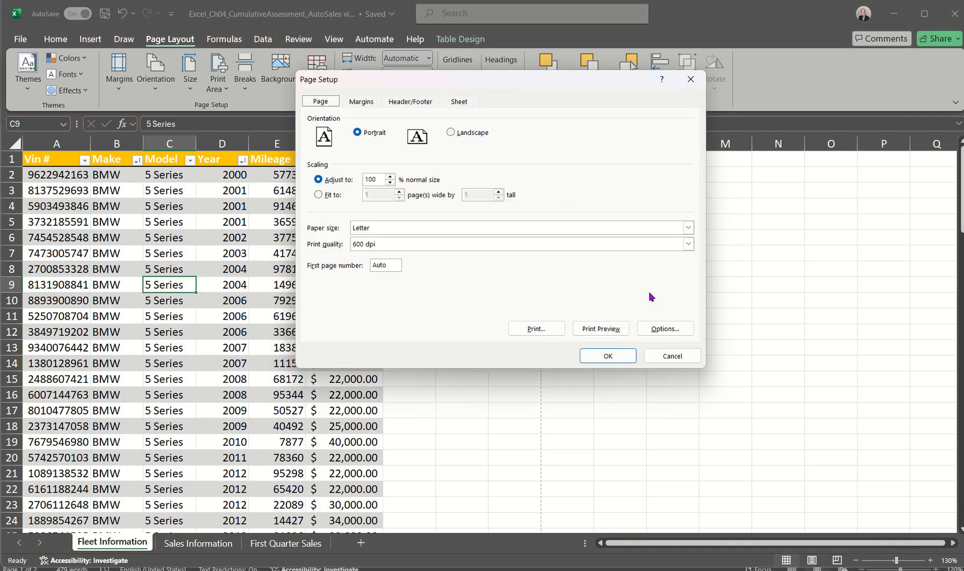
click(453, 104)
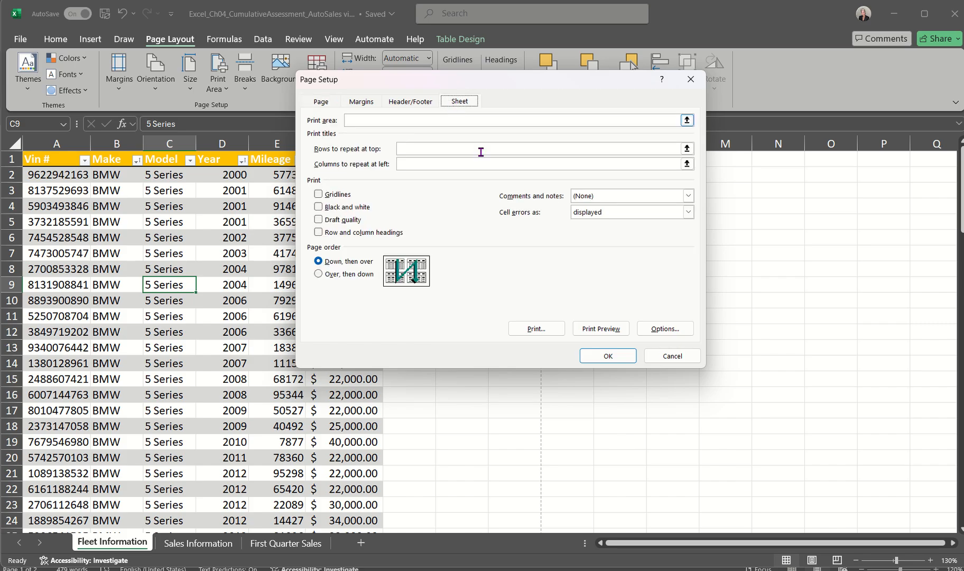
click(671, 355)
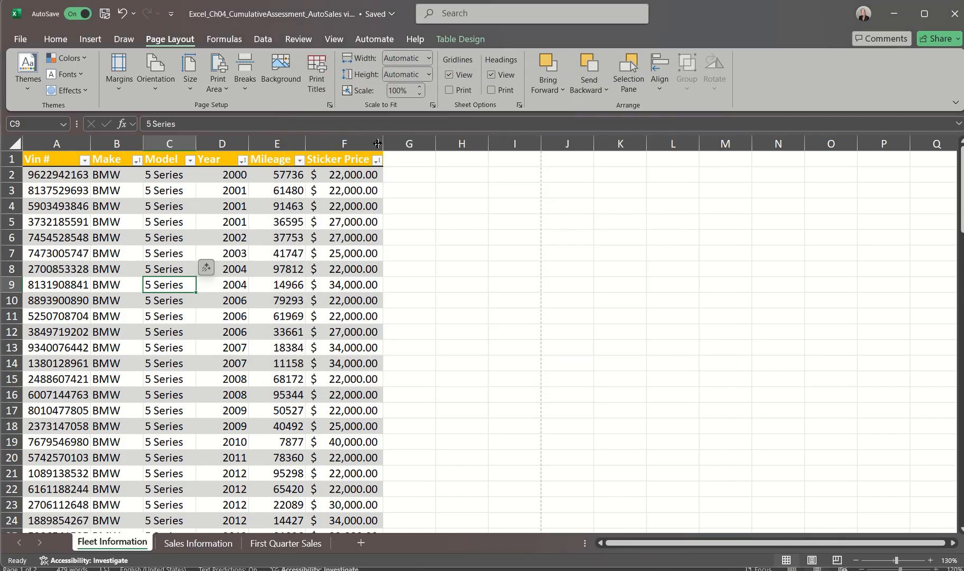
Set row 1 of the Fleet Information sheet to repeat at the top of every printed page
click(323, 80)
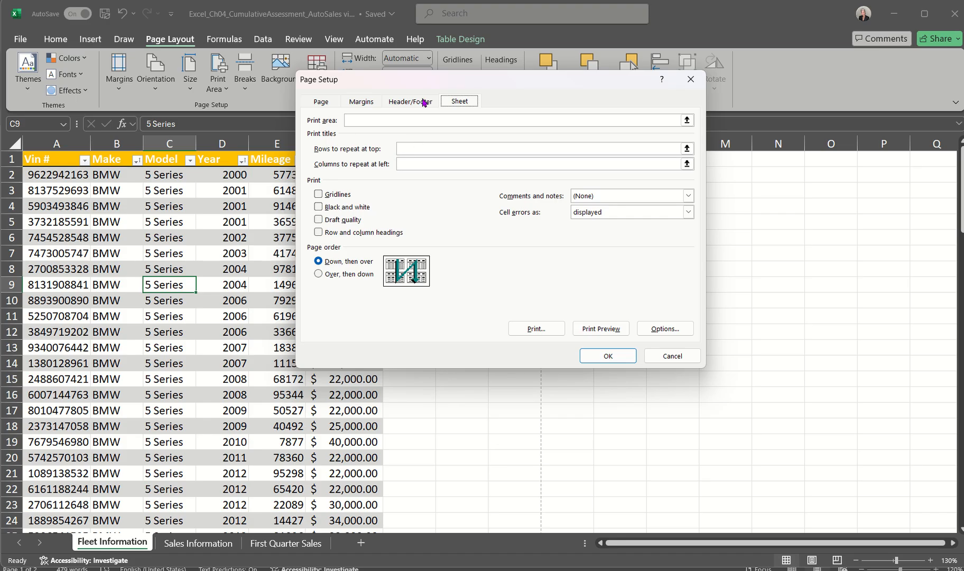
drag(453, 85, 590, 117)
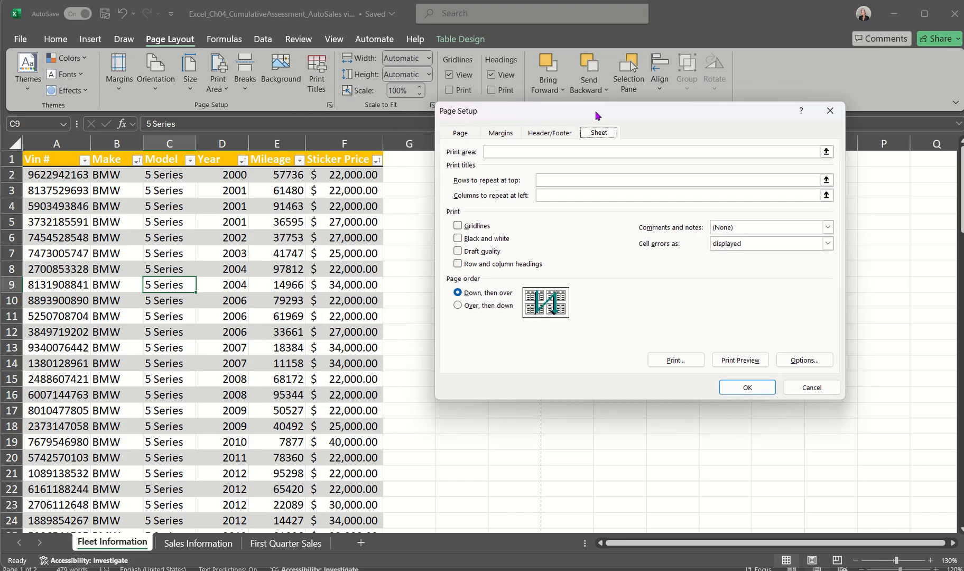
click(549, 179)
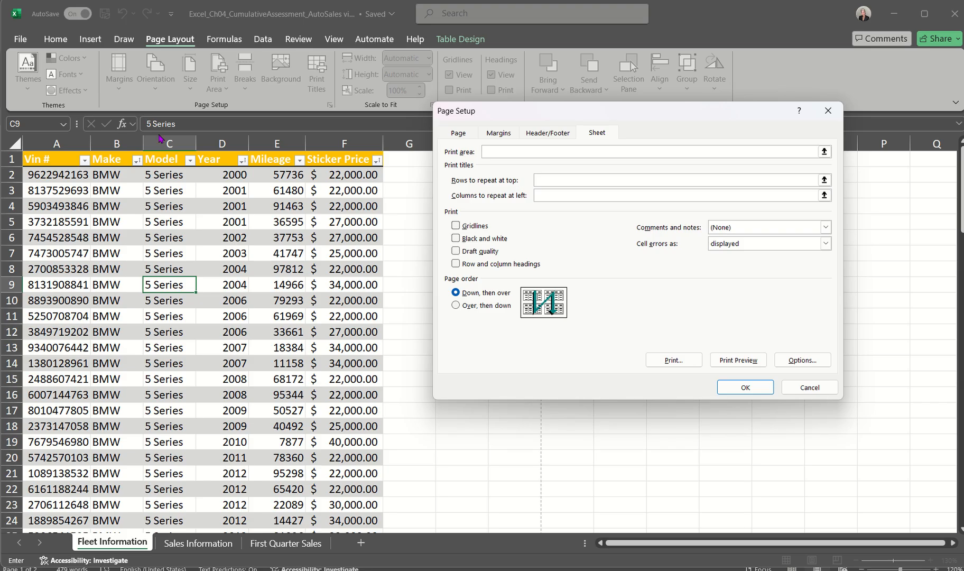
click(12, 159)
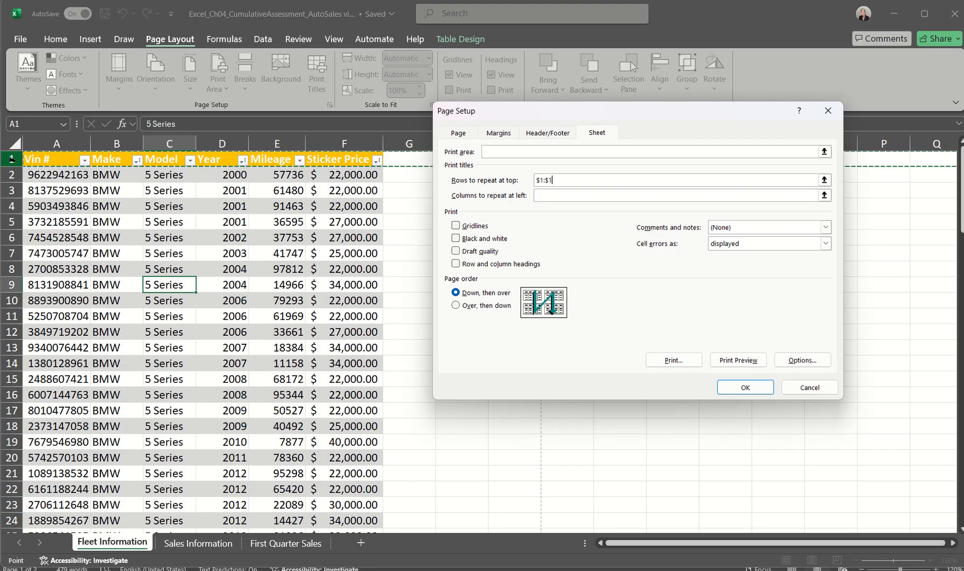
click(544, 194)
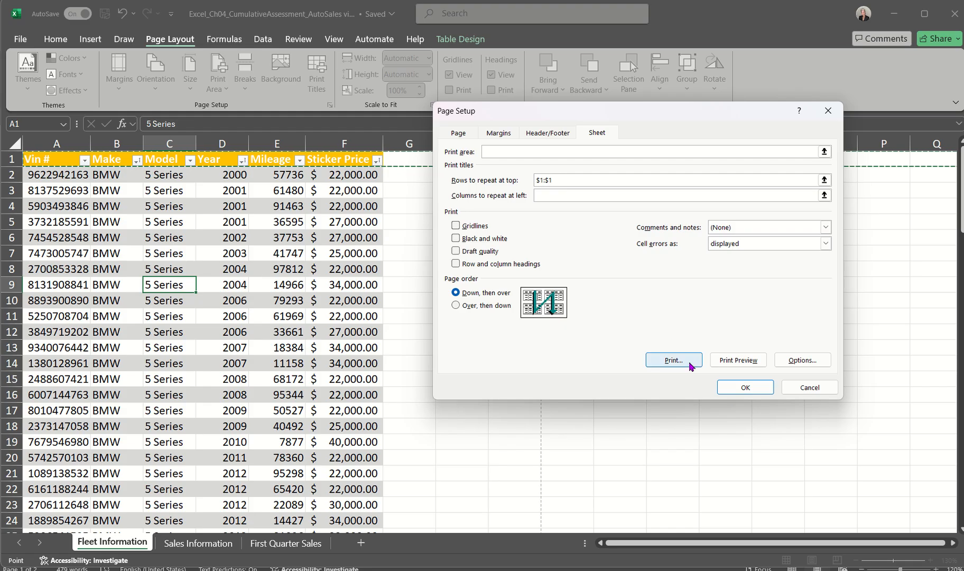
click(745, 386)
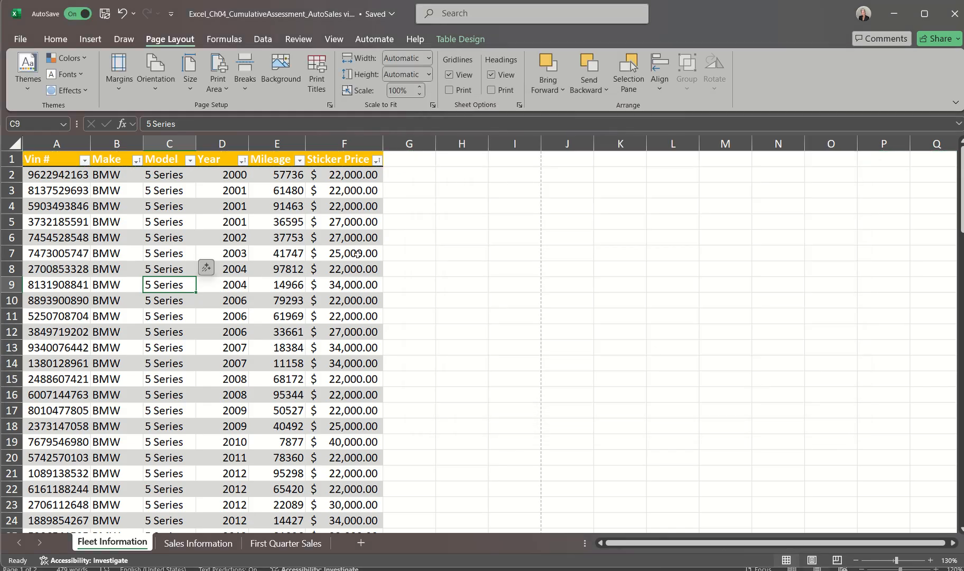
Check in print preview that the column headings repeat on every Fleet Information page and return to the worksheet
click(20, 40)
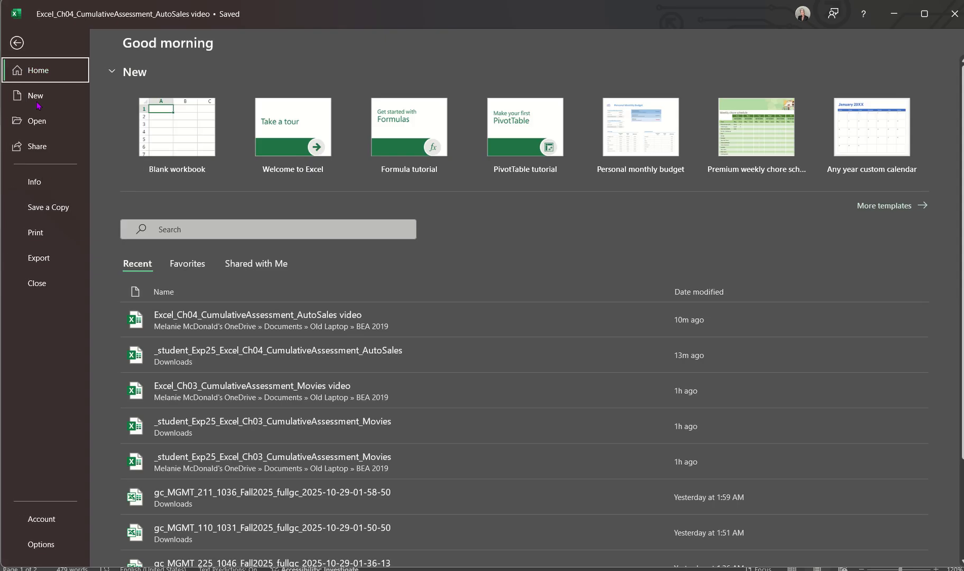
click(36, 233)
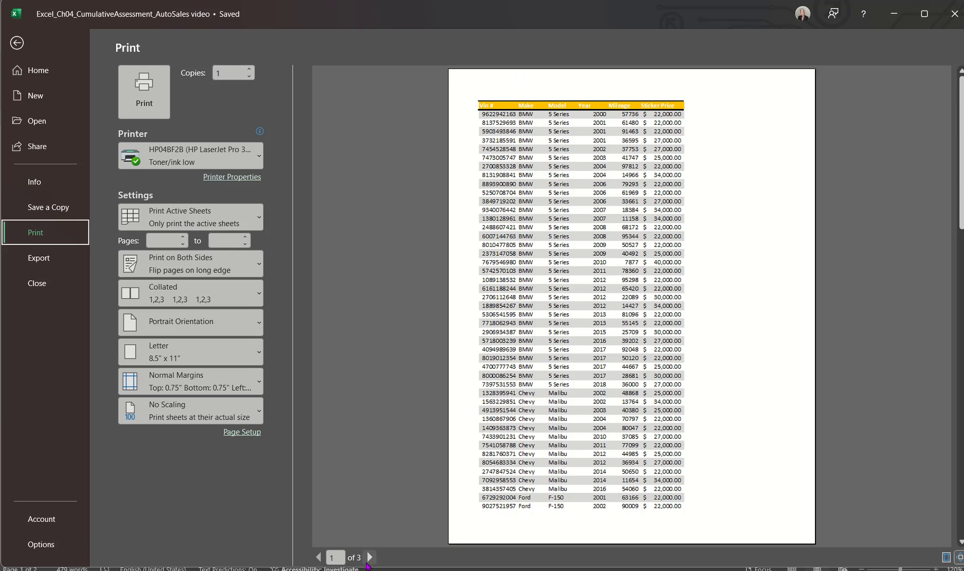
click(369, 557)
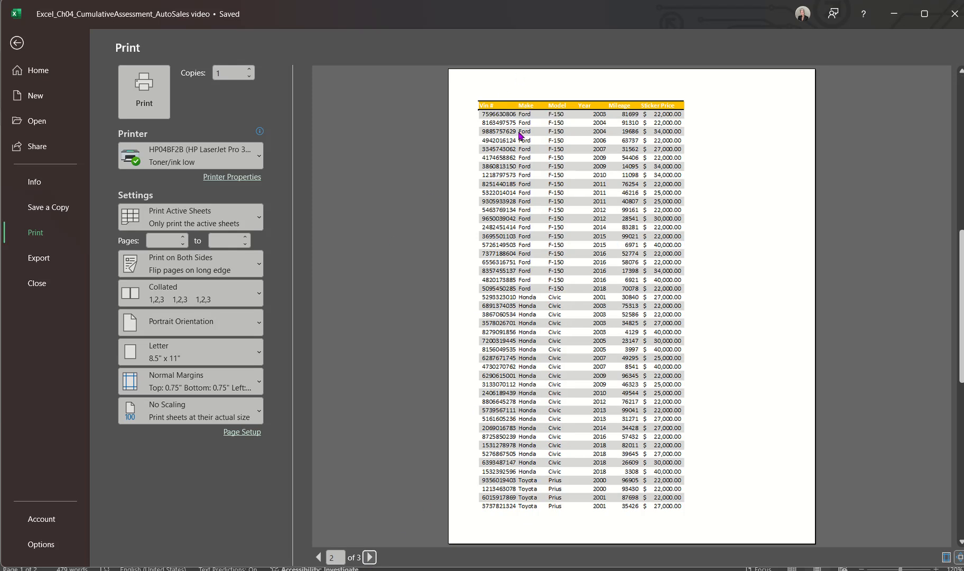
click(369, 557)
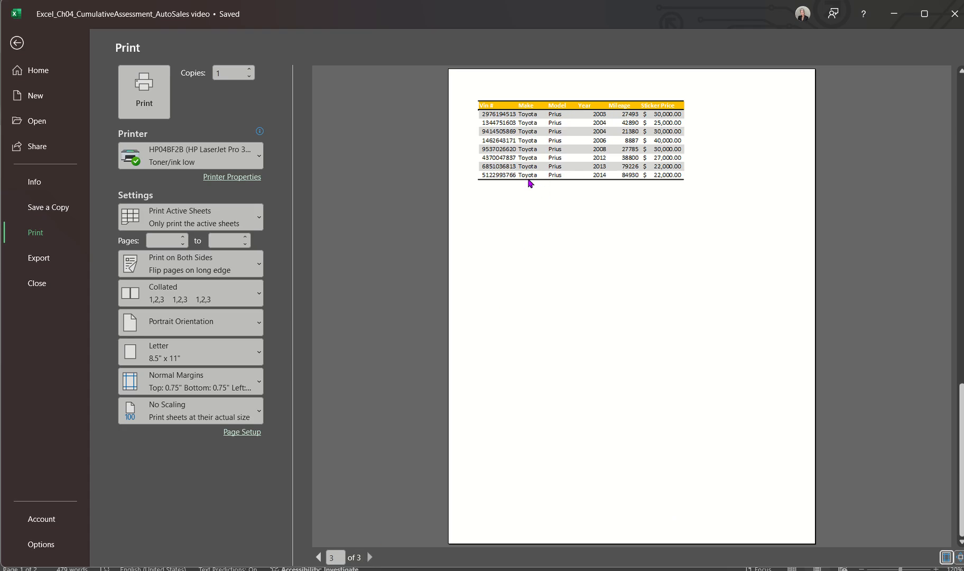
click(17, 43)
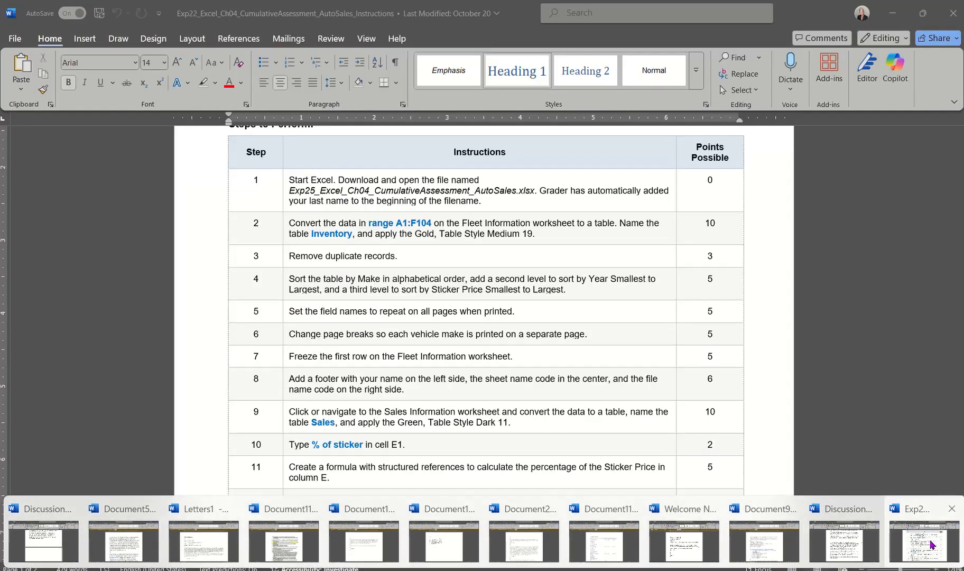
Switch to the Word instructions, read step 6 about page breaks for each vehicle make, and return to the Excel workbook
click(931, 544)
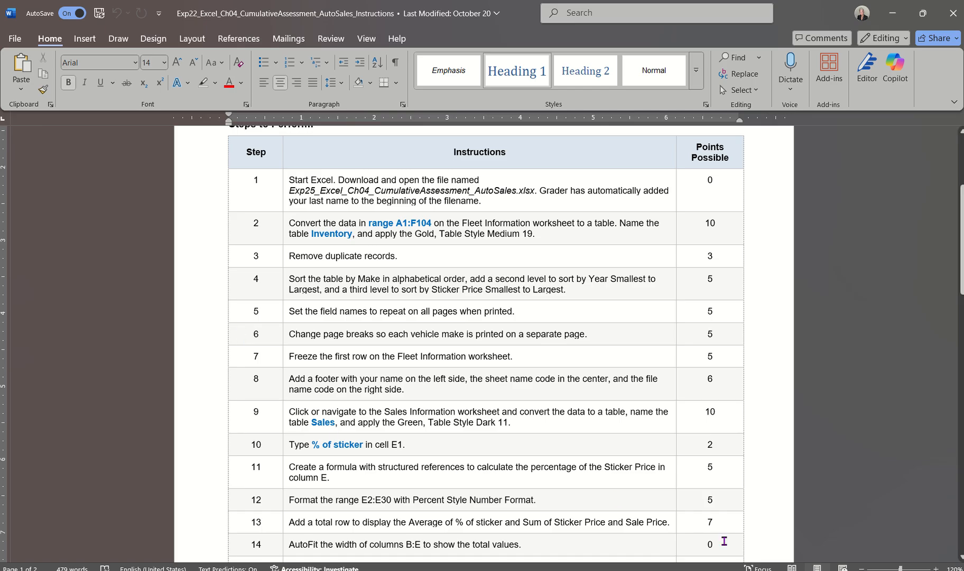
click(740, 570)
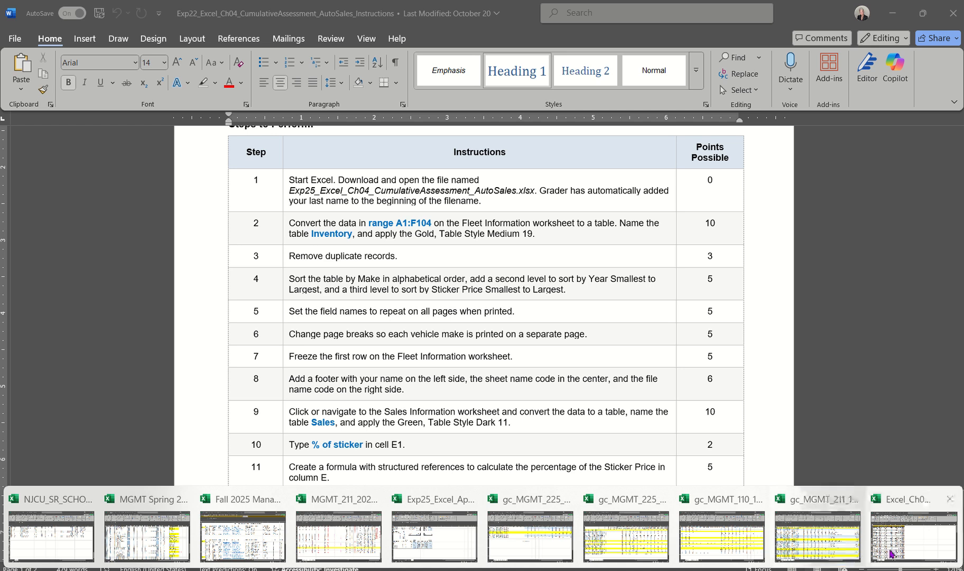
click(891, 553)
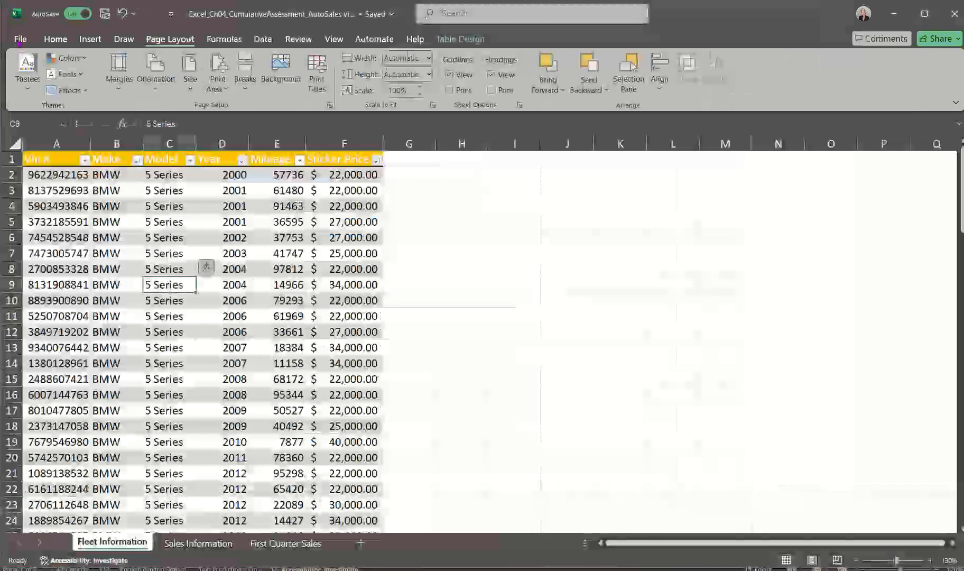
Review in print preview how the vehicle makes are split across the Fleet Information pages and return to the worksheet
click(20, 39)
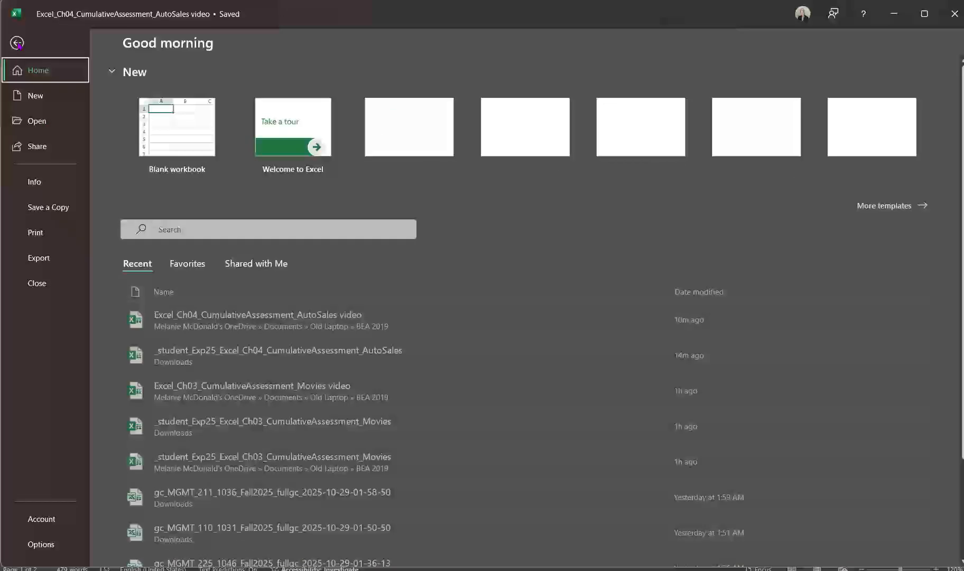
click(35, 233)
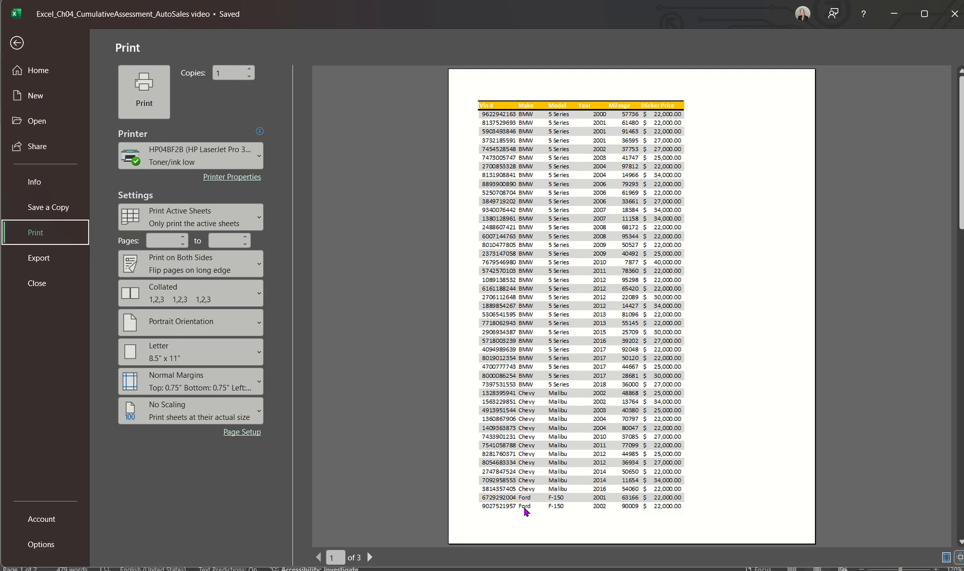
click(369, 557)
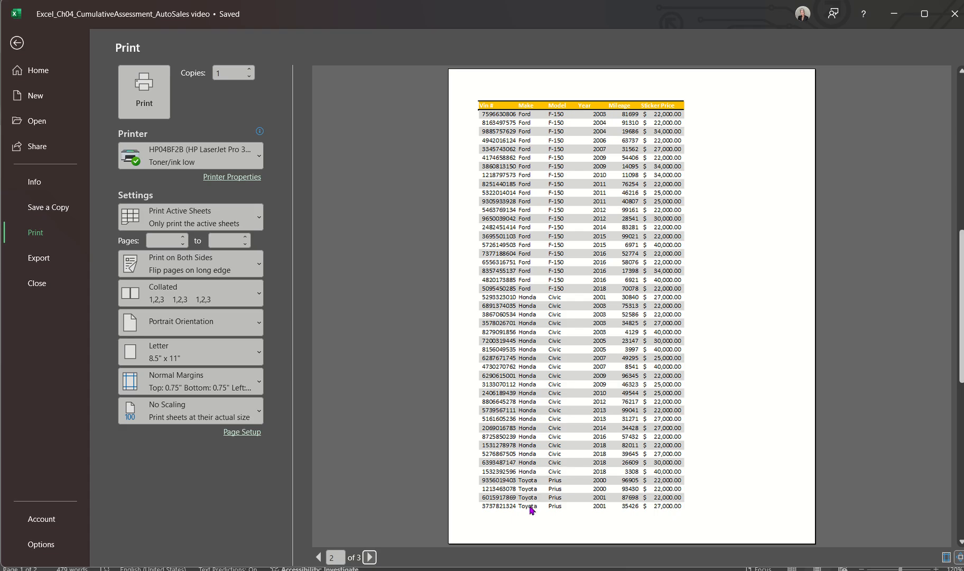
click(369, 557)
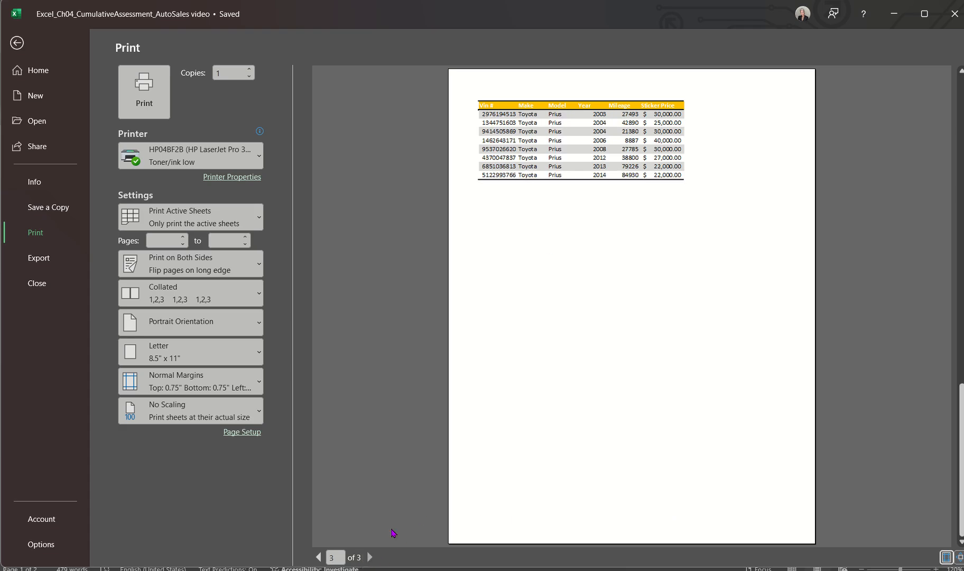
click(19, 44)
Insert a page break above row 34, the first Chevy record on the Fleet Information sheet
scroll(189, 365, down, 2)
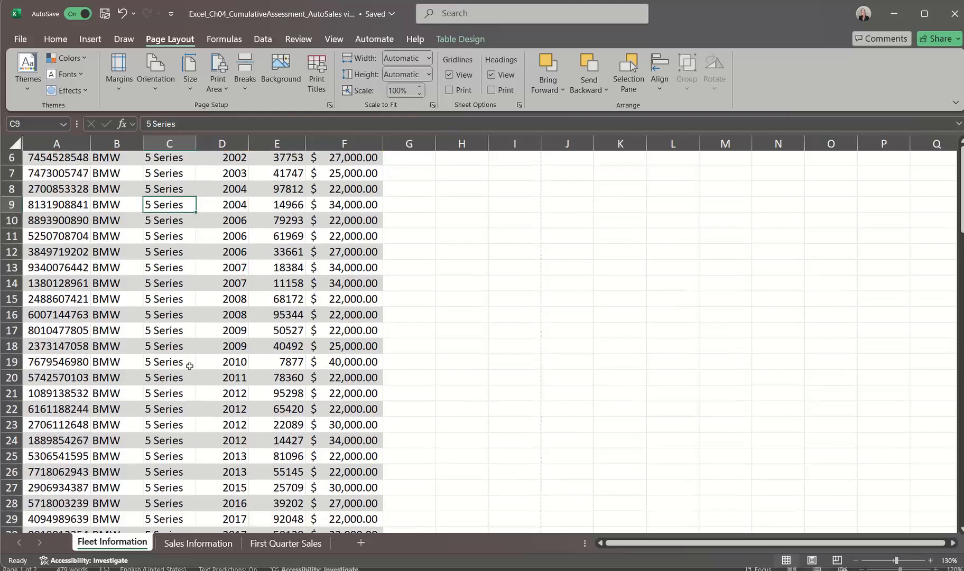
scroll(189, 366, up, 2)
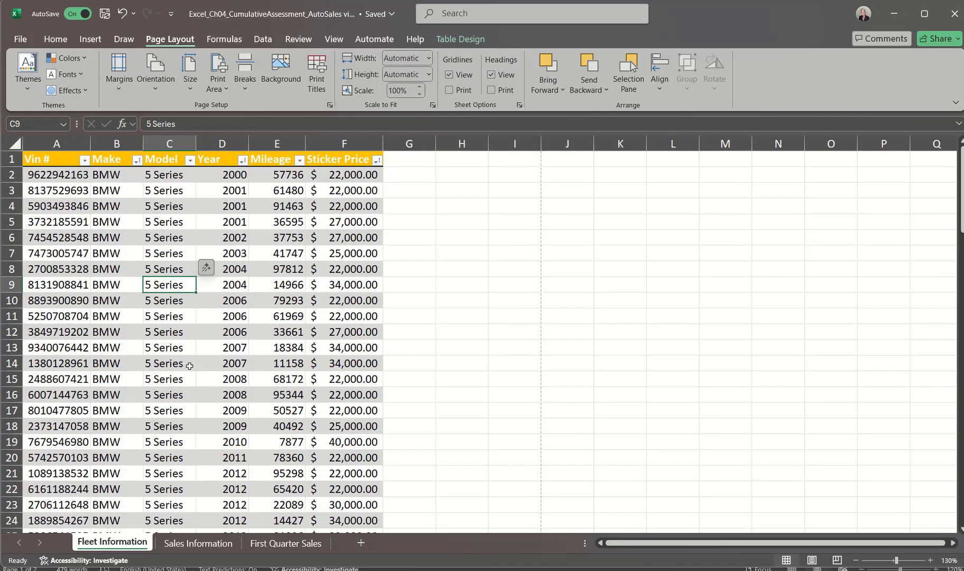
scroll(189, 365, down, 5)
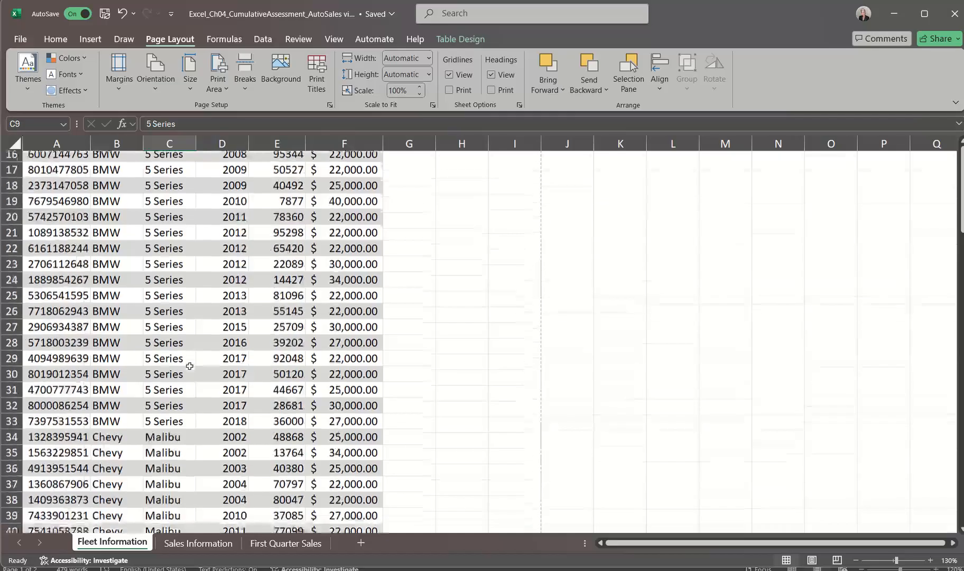
scroll(189, 366, down, 2)
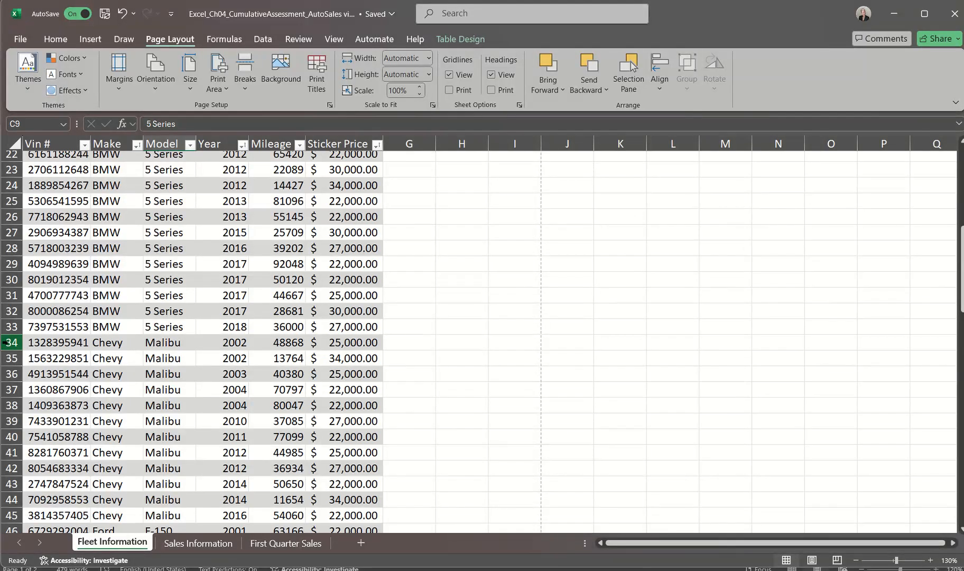
click(9, 343)
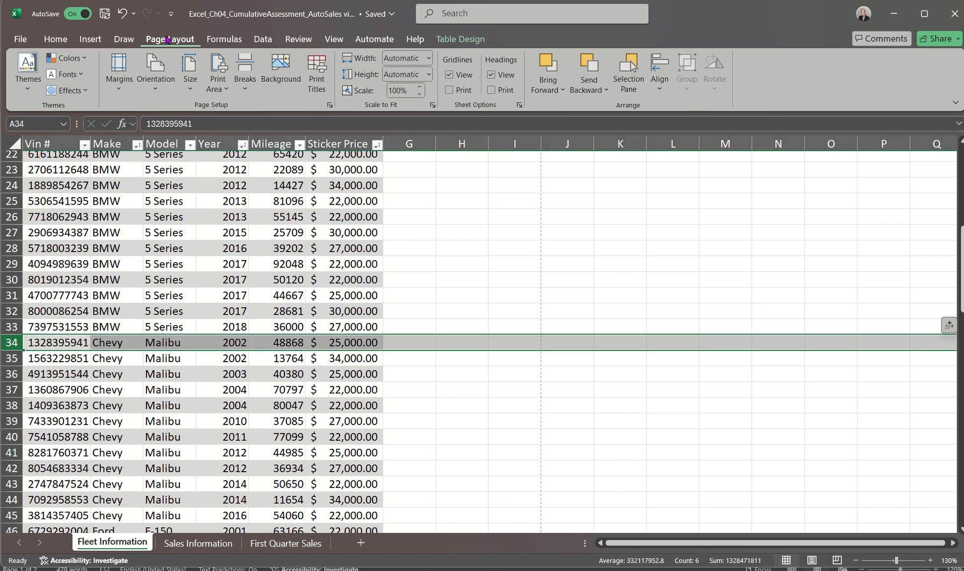
click(245, 89)
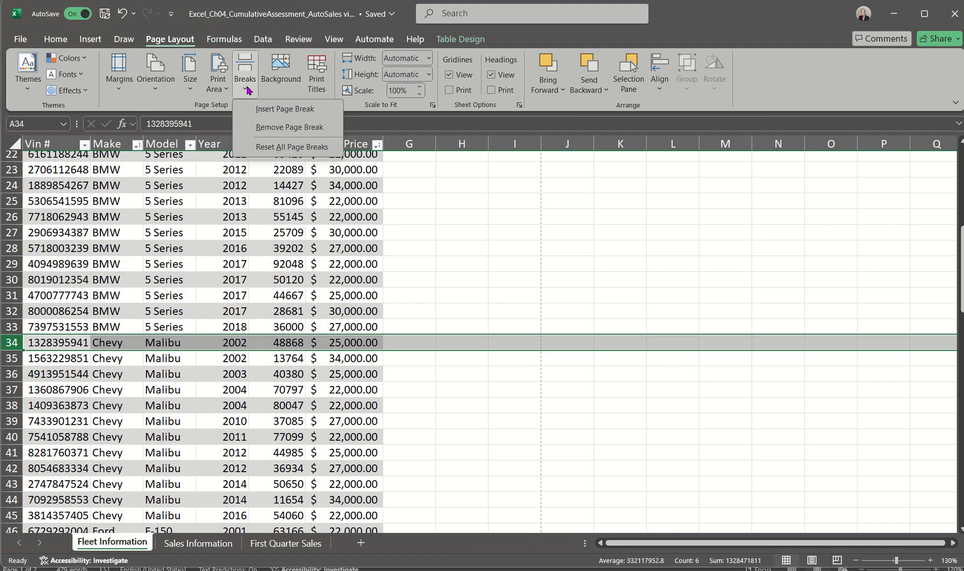
click(263, 113)
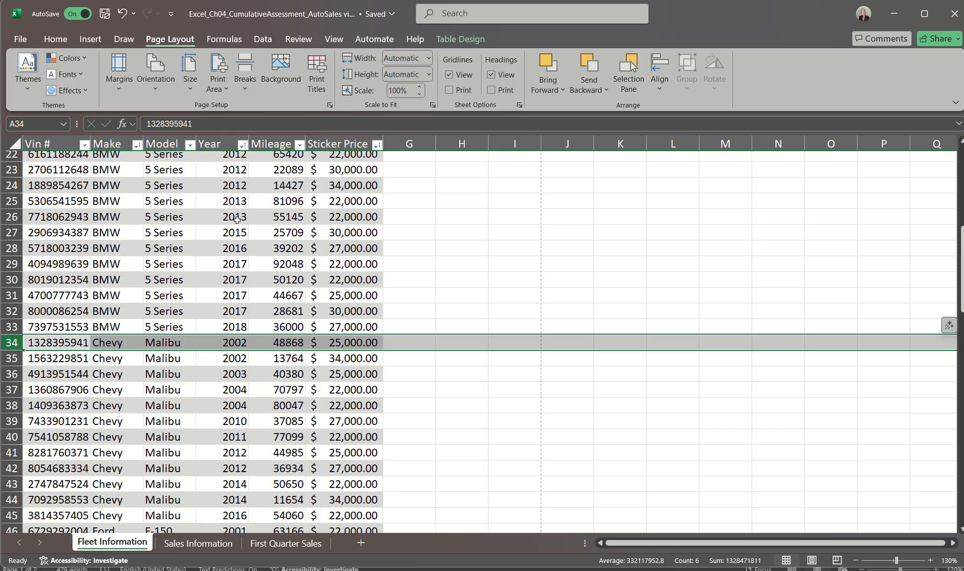
click(207, 238)
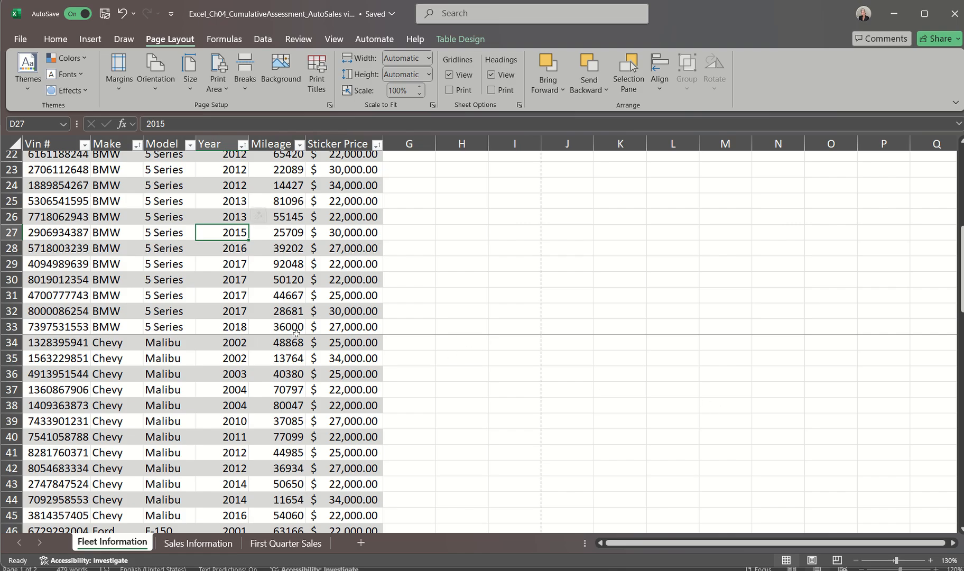
Insert a page break above row 46, where the Ford records start
scroll(209, 381, down, 4)
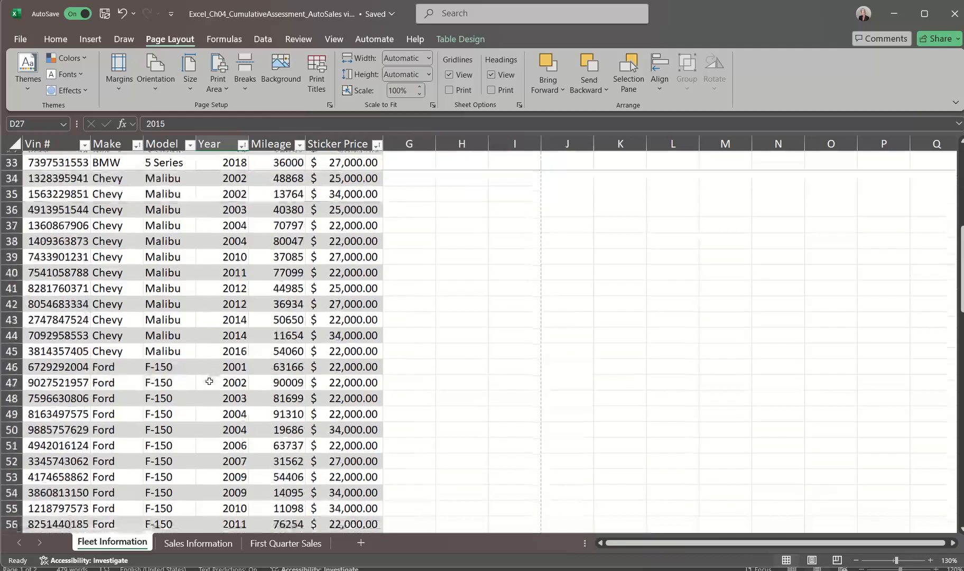
click(10, 363)
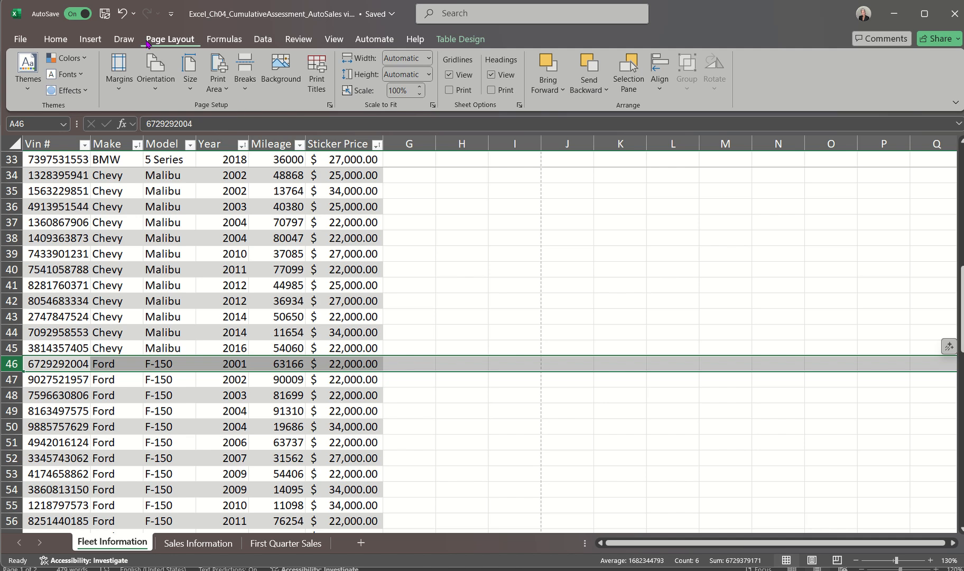
click(249, 90)
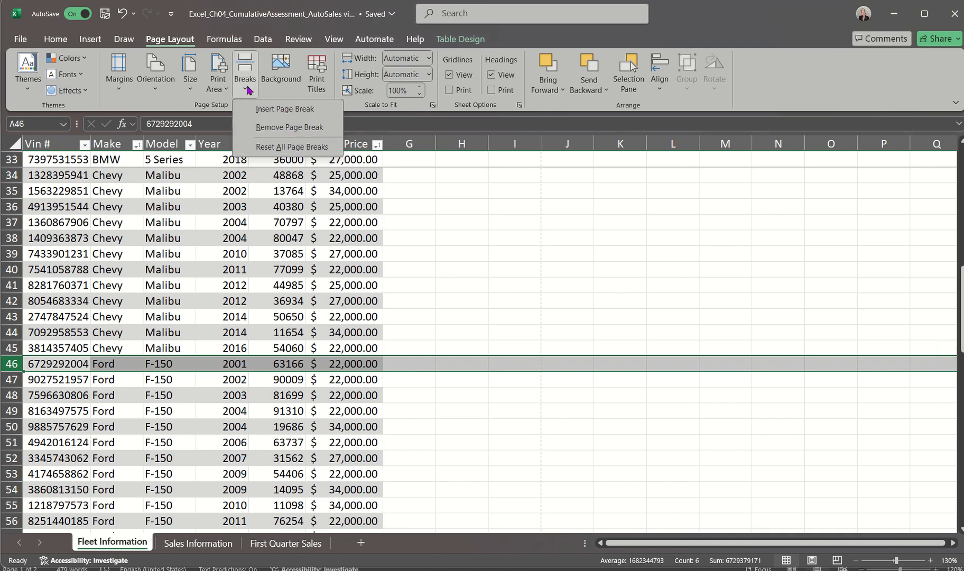
click(260, 115)
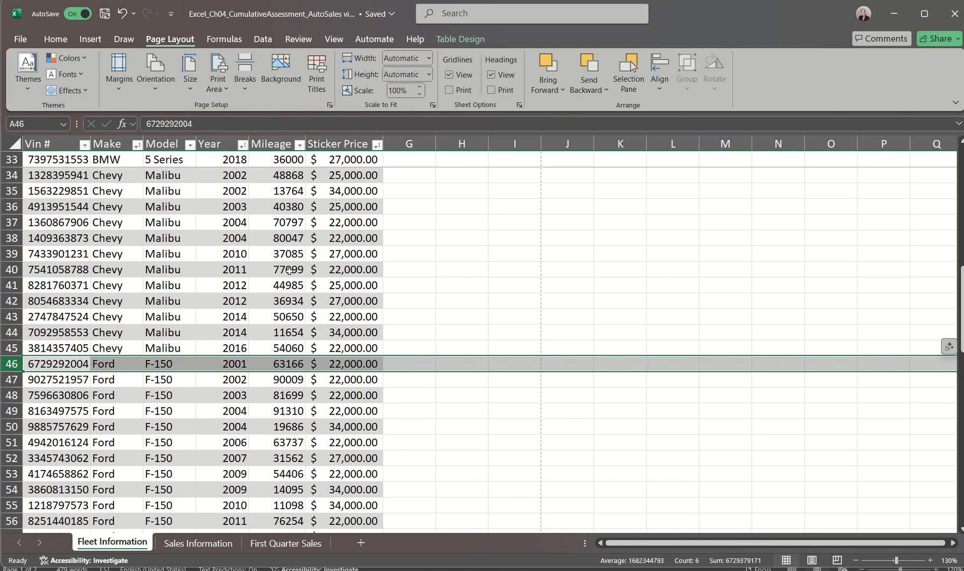
click(249, 89)
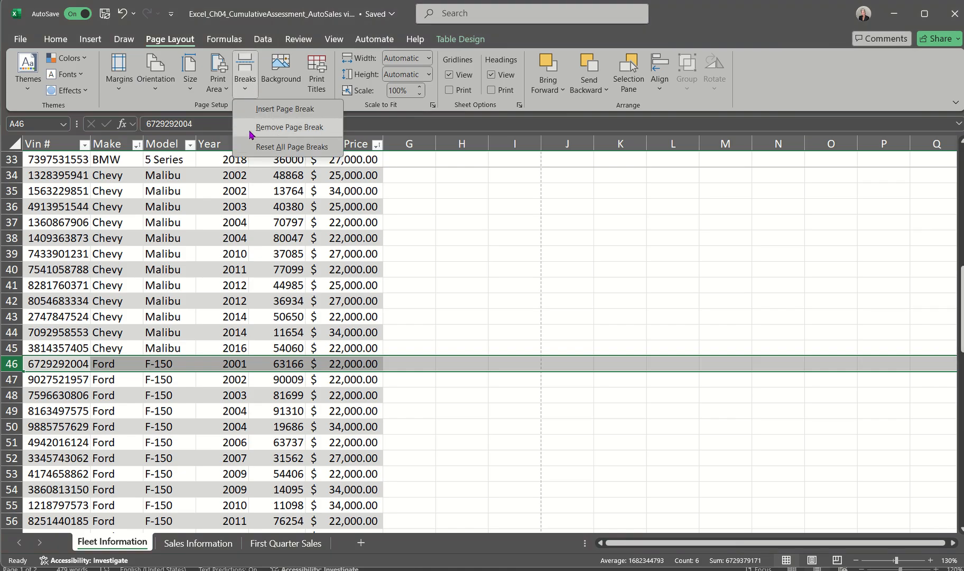
click(248, 73)
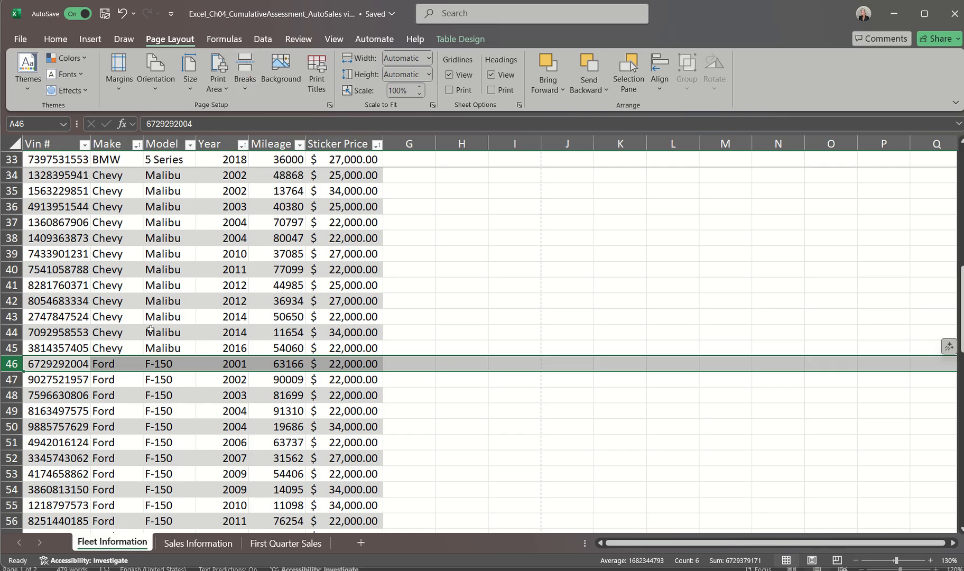
click(150, 330)
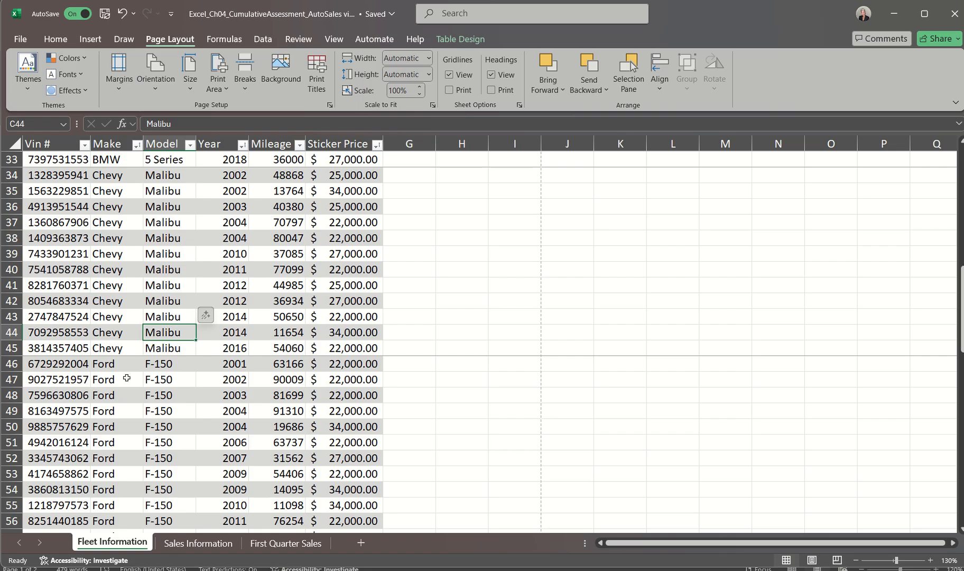
Insert a page break above row 69, where the Honda records start
scroll(245, 419, down, 7)
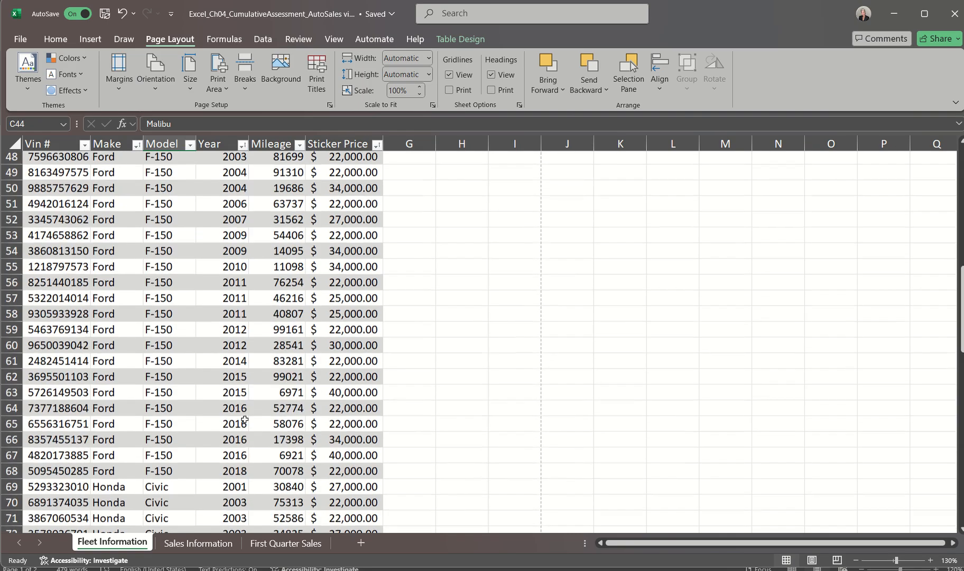
scroll(244, 419, down, 2)
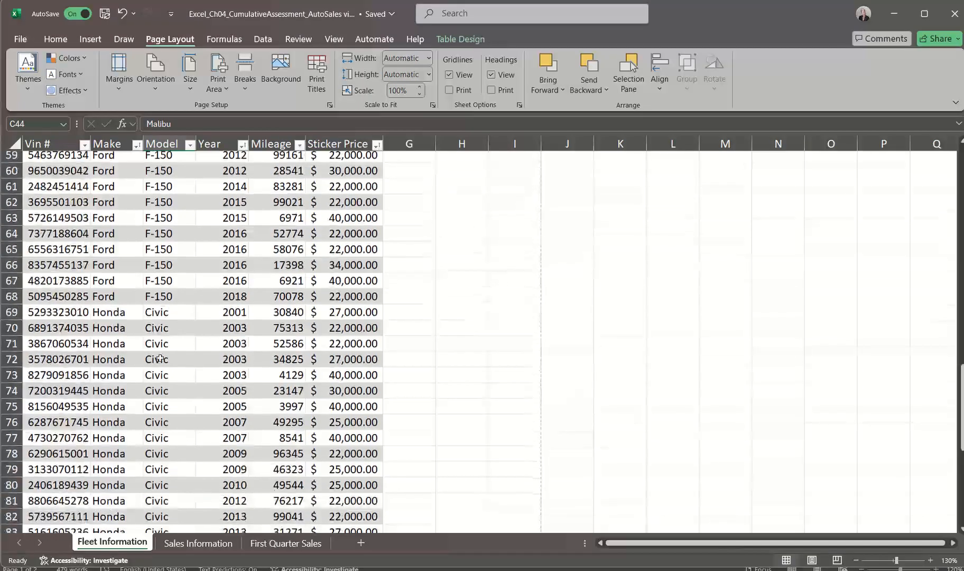
click(5, 312)
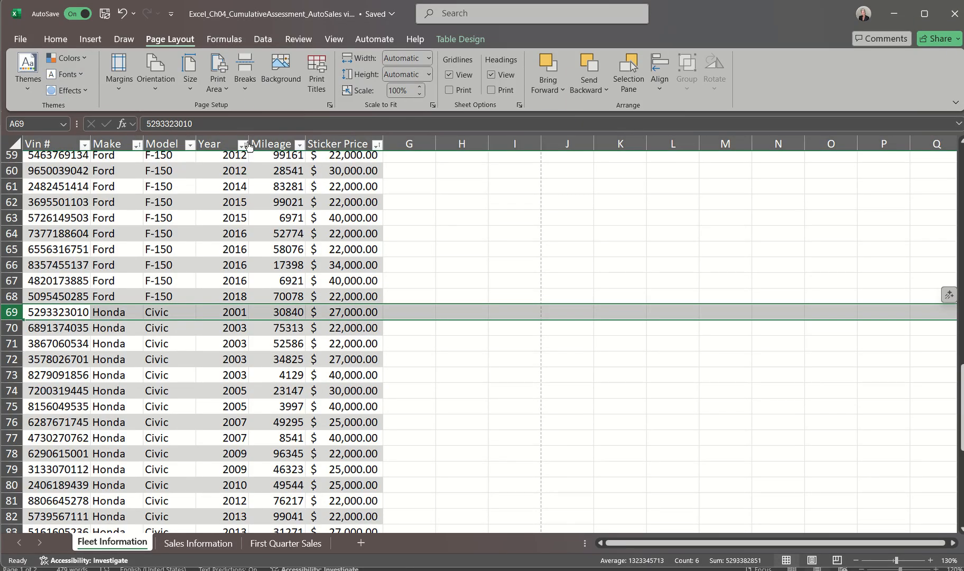
click(247, 90)
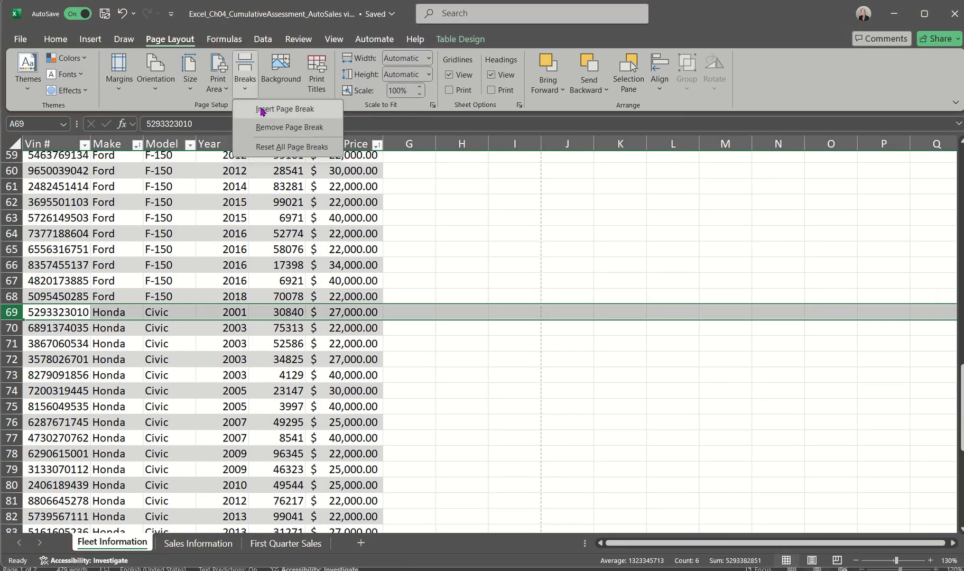
click(261, 110)
click(290, 366)
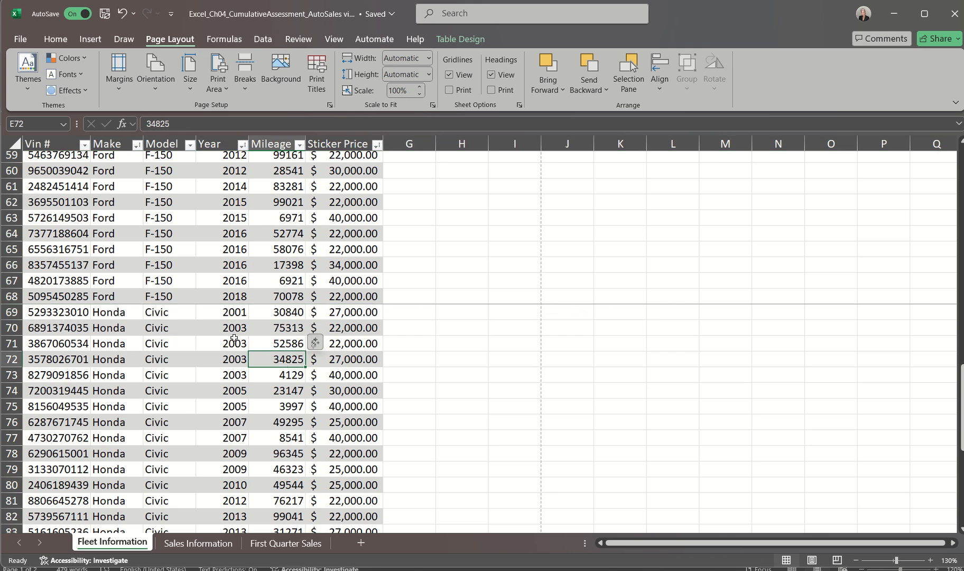
Insert a page break above row 90, where the Toyota records start on the Fleet Information sheet
scroll(172, 417, down, 6)
scroll(173, 417, down, 1)
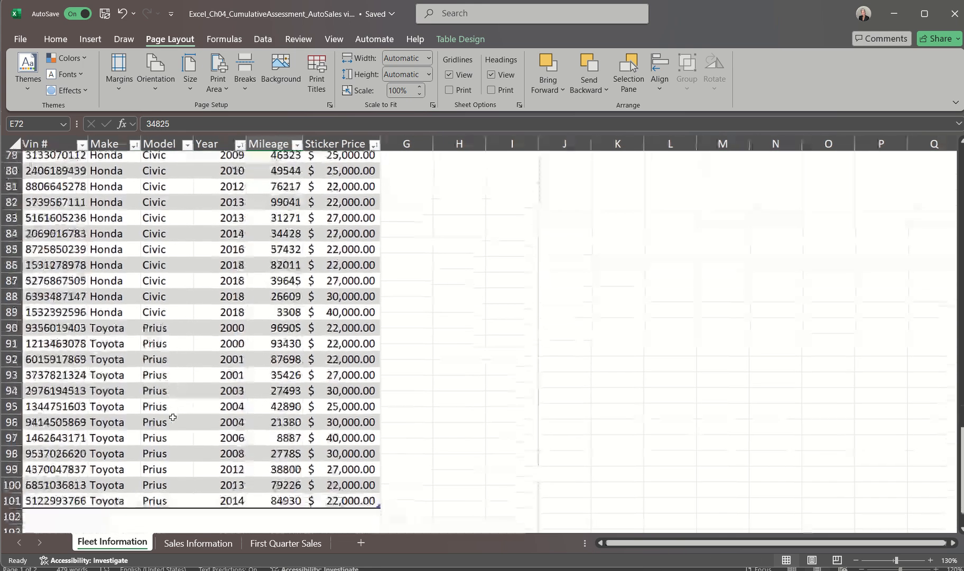
click(7, 327)
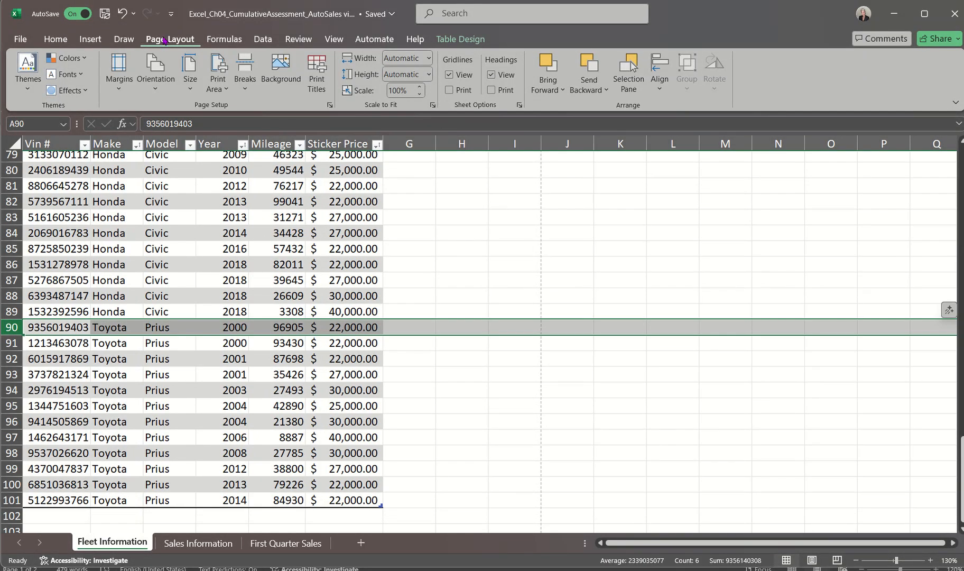
click(253, 80)
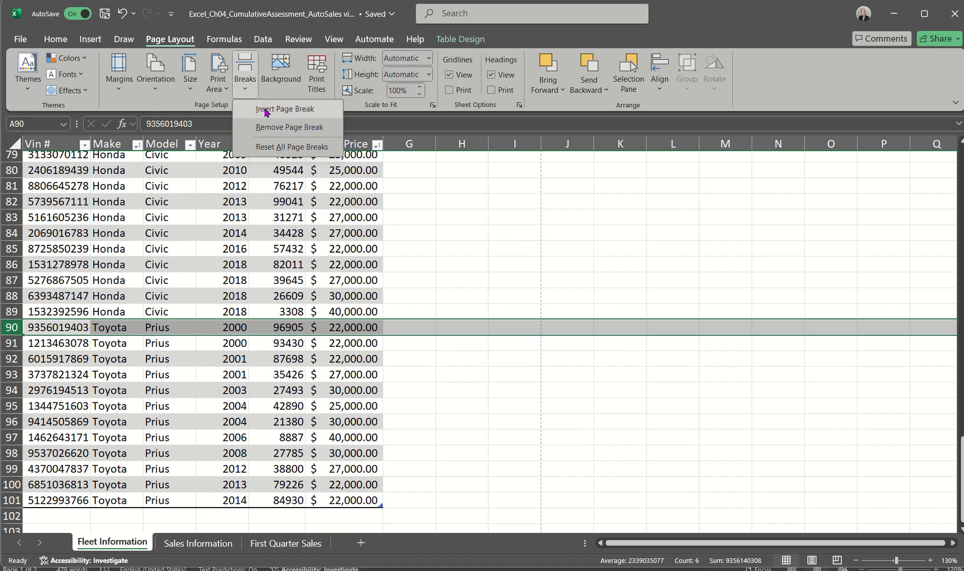
click(267, 111)
click(292, 263)
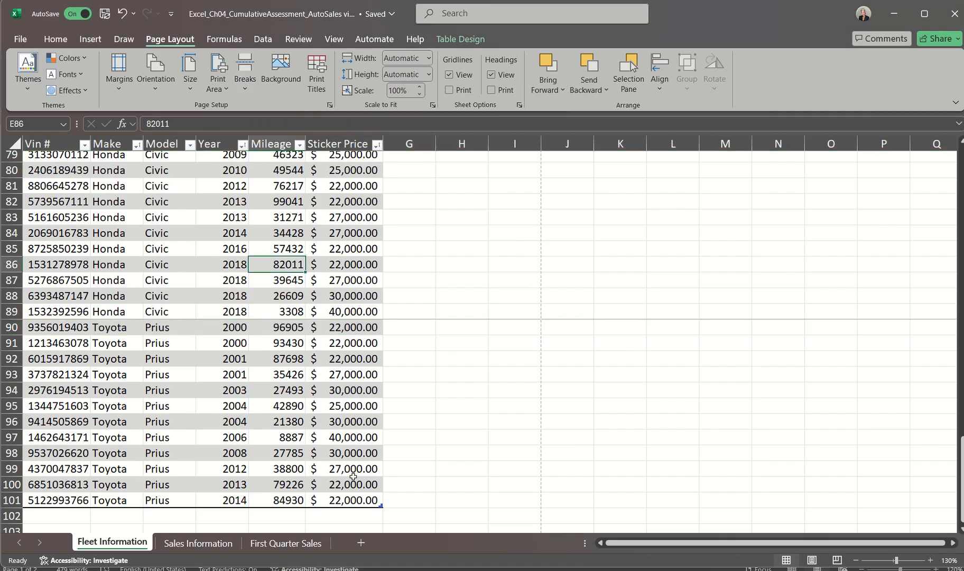
Check the page break lines between the vehicle makes throughout the Fleet Information table
scroll(353, 479, up, 3)
scroll(353, 479, up, 20)
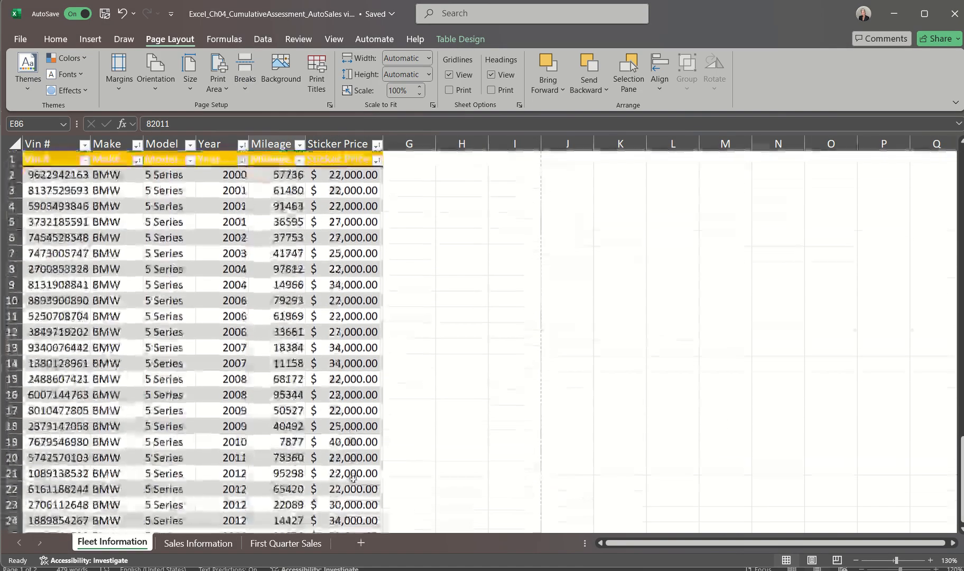
scroll(353, 479, down, 6)
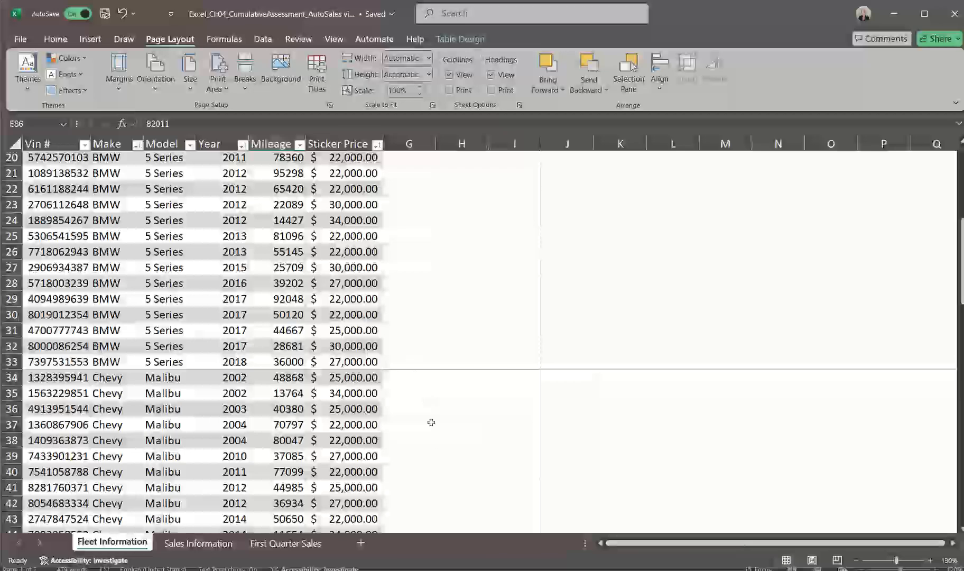
scroll(249, 465, down, 5)
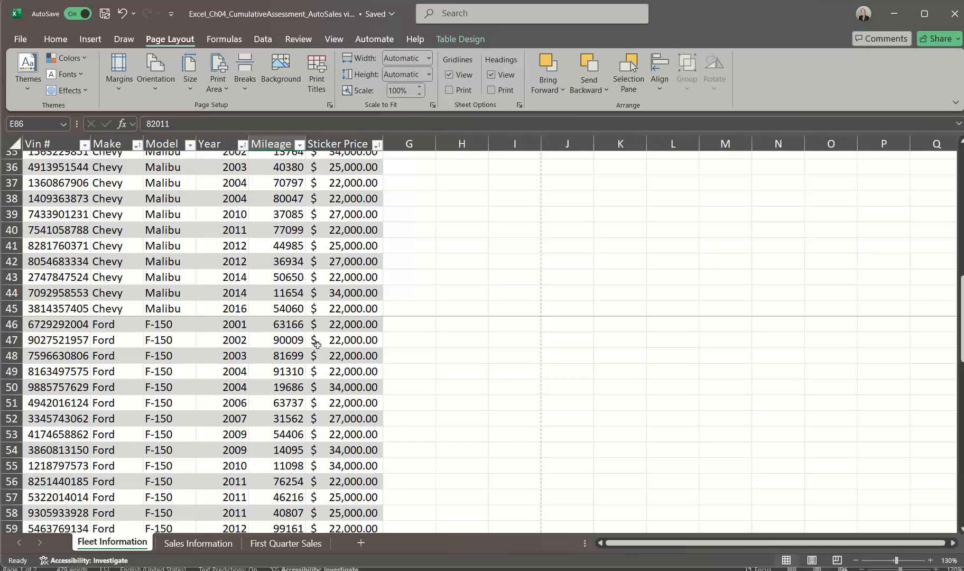
scroll(306, 413, down, 1)
scroll(306, 414, down, 6)
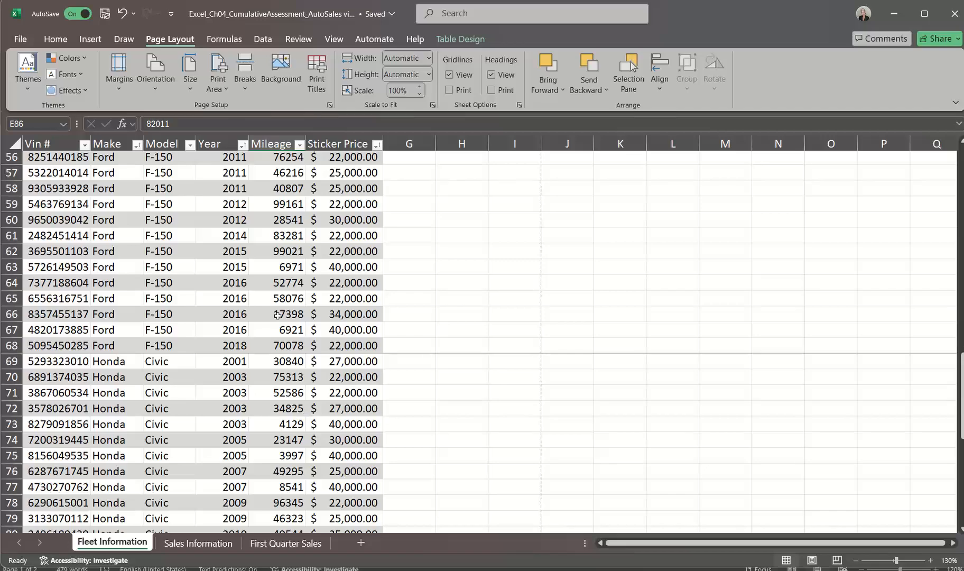
scroll(280, 388, down, 7)
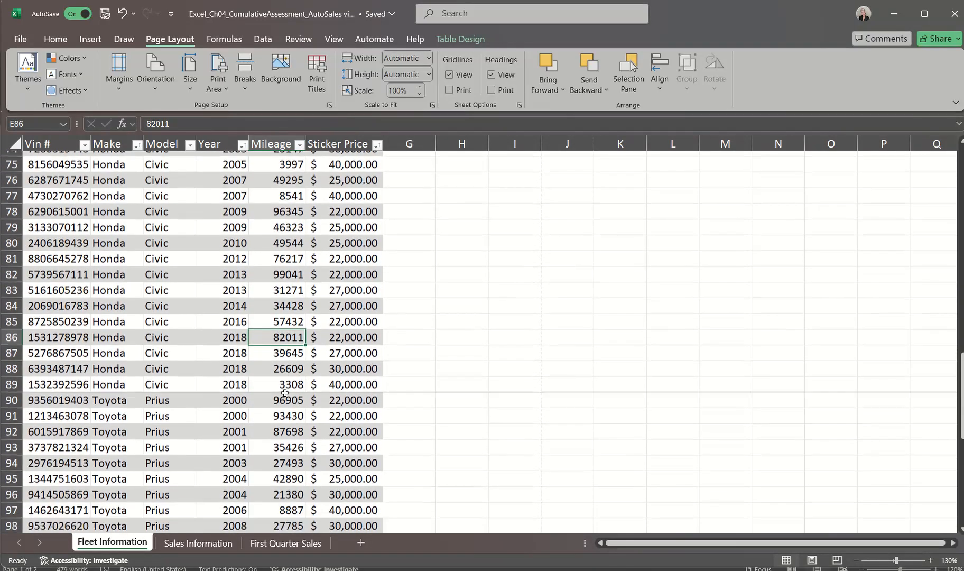
scroll(247, 403, down, 4)
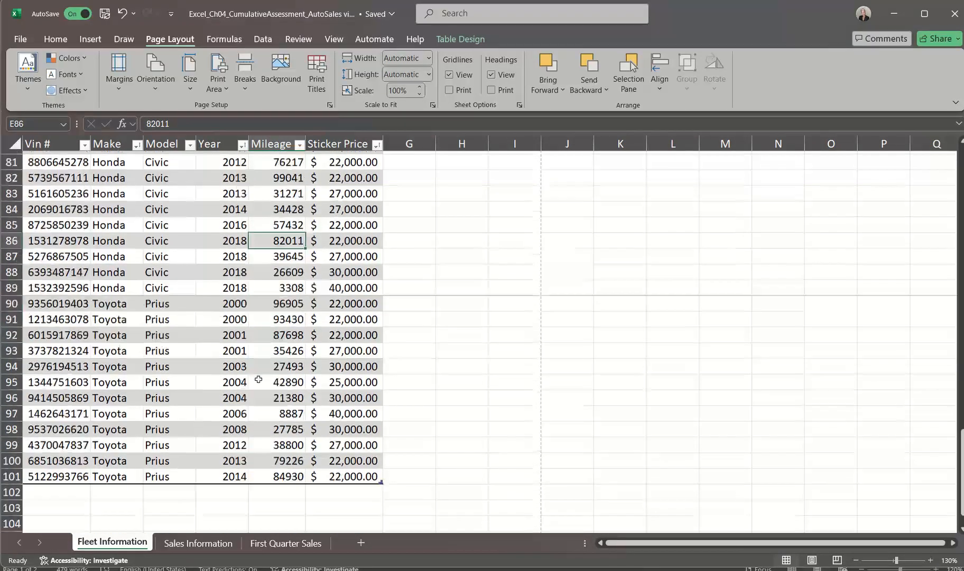
scroll(253, 391, up, 20)
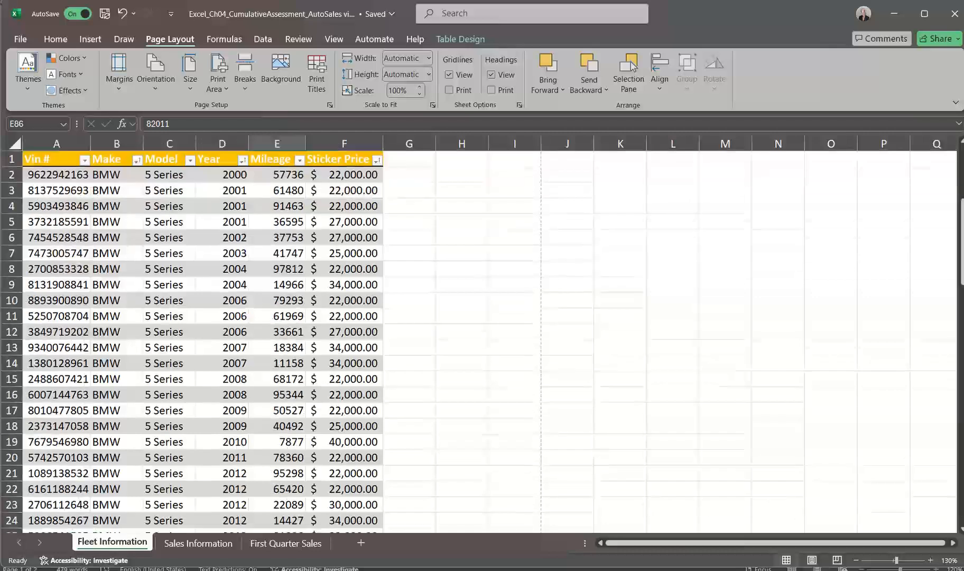
Page through the print preview to check how each vehicle make prints, and return to the worksheet
click(20, 38)
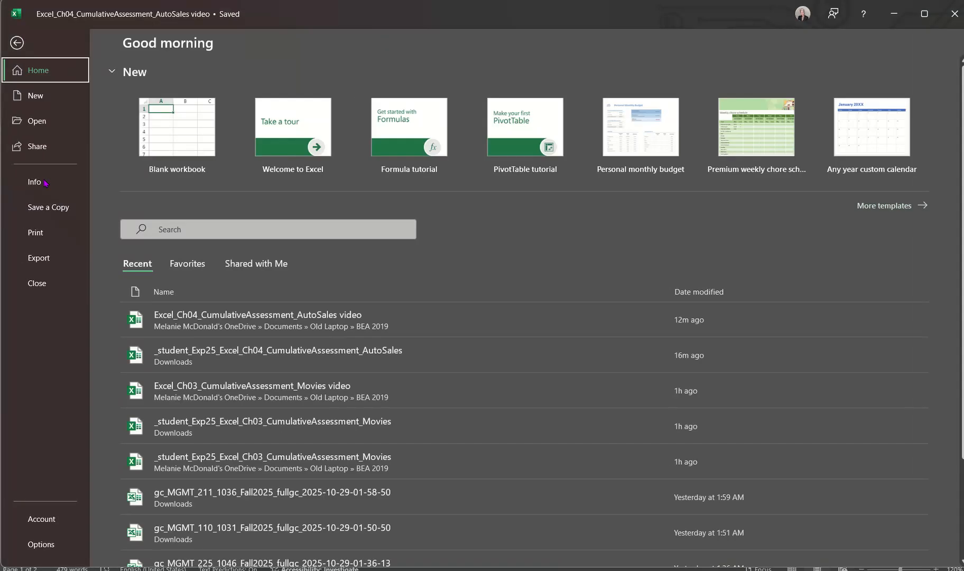
click(35, 232)
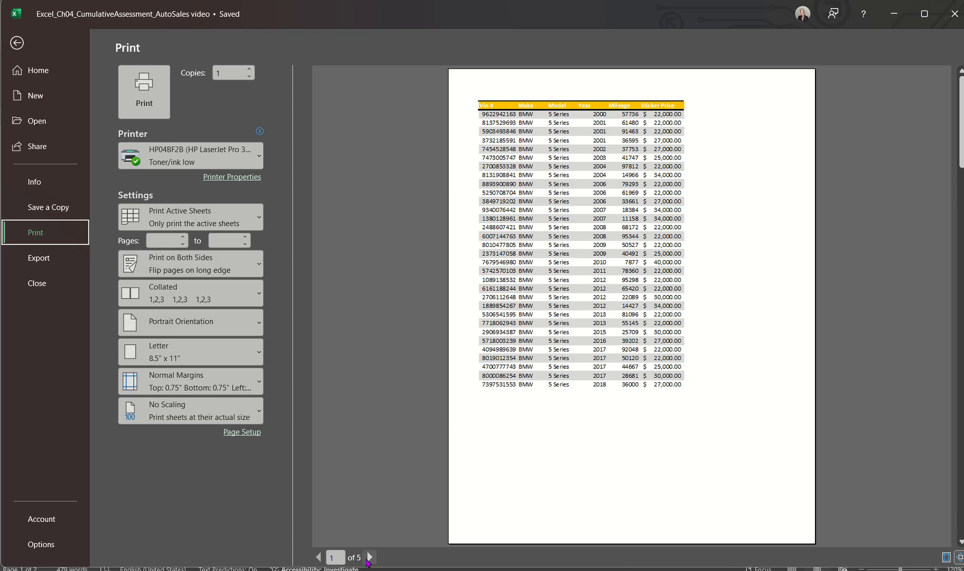
click(369, 558)
click(369, 558)
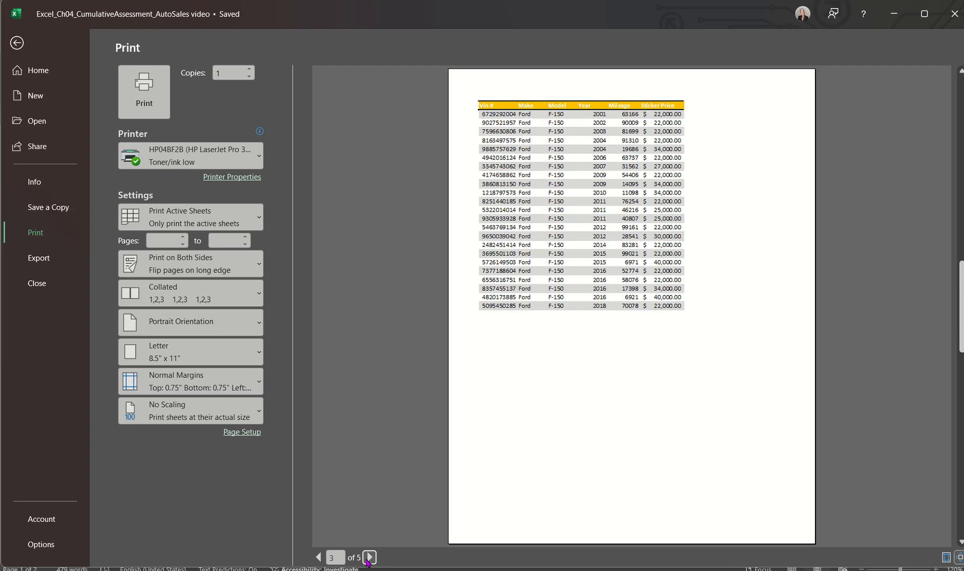
click(368, 558)
click(369, 558)
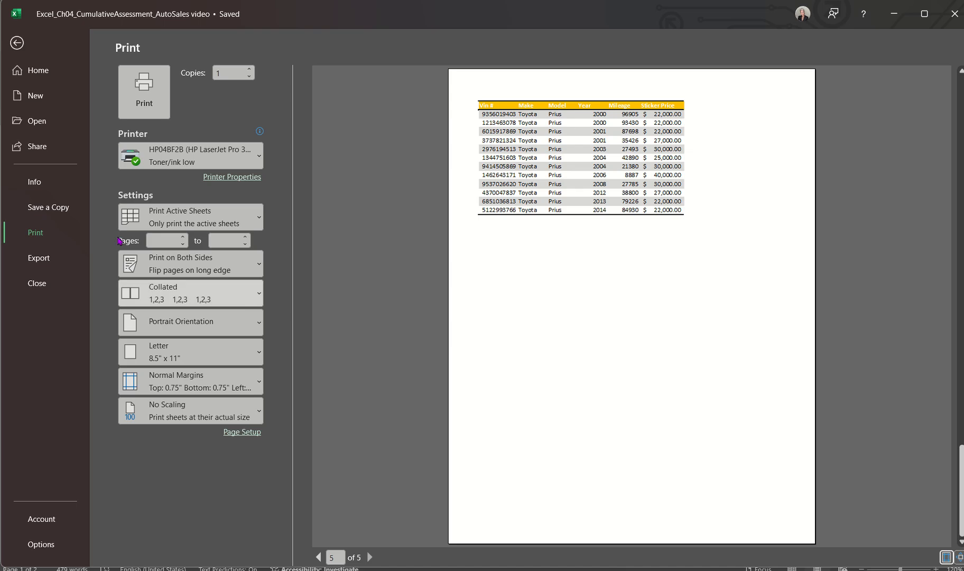
click(17, 42)
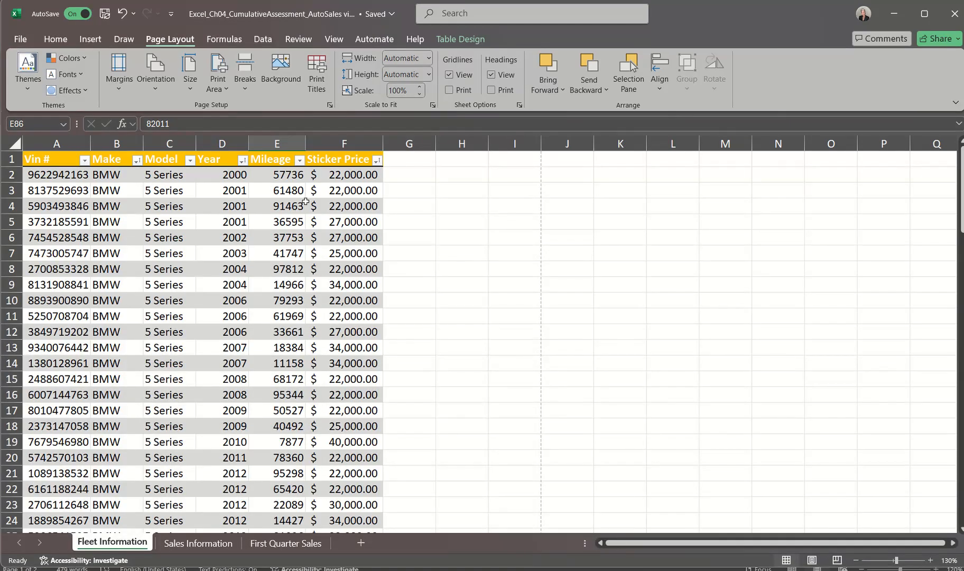
Show the Fleet Information sheet in Page Break Preview at 90% zoom
click(334, 41)
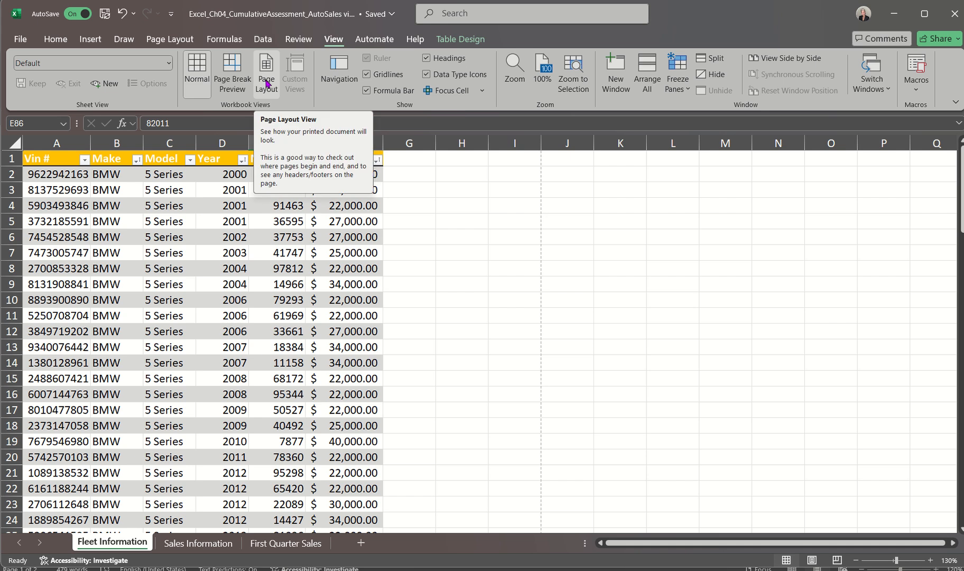
click(236, 84)
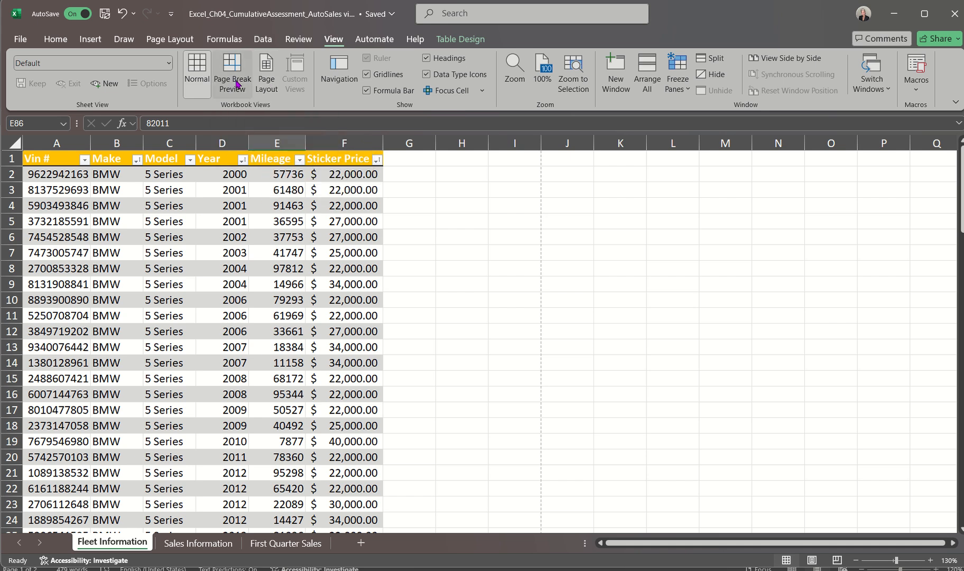
scroll(271, 198, up, 10)
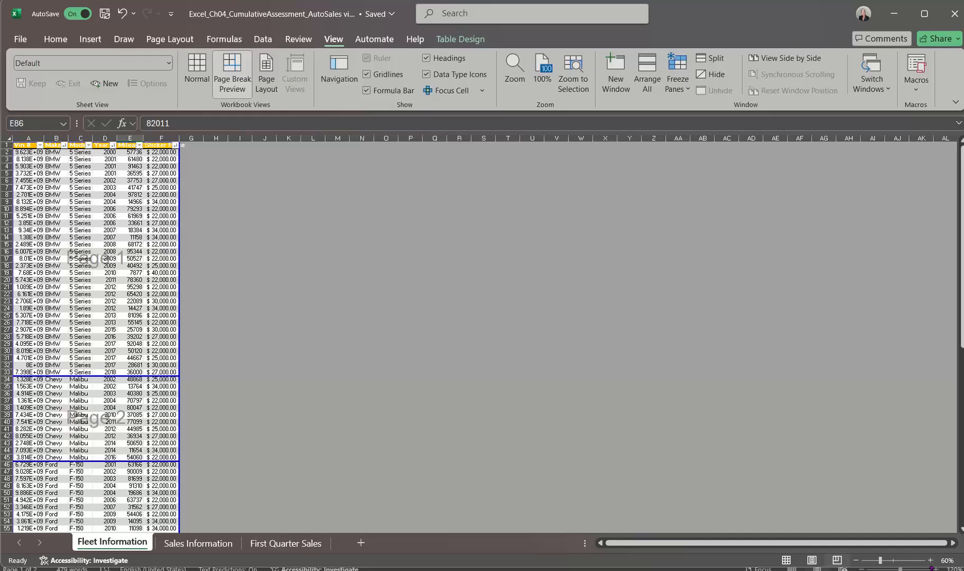
click(929, 560)
click(930, 560)
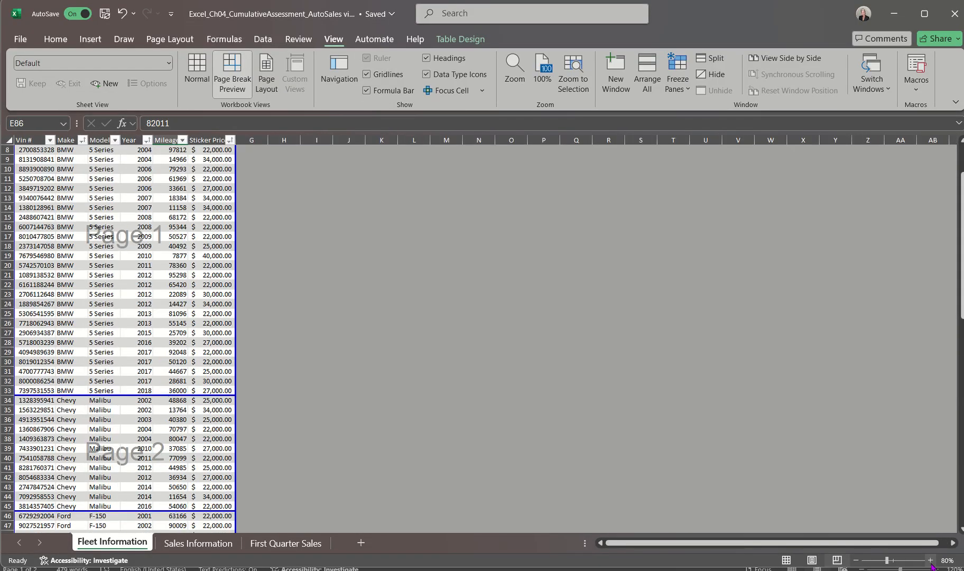
click(930, 560)
scroll(520, 367, up, 4)
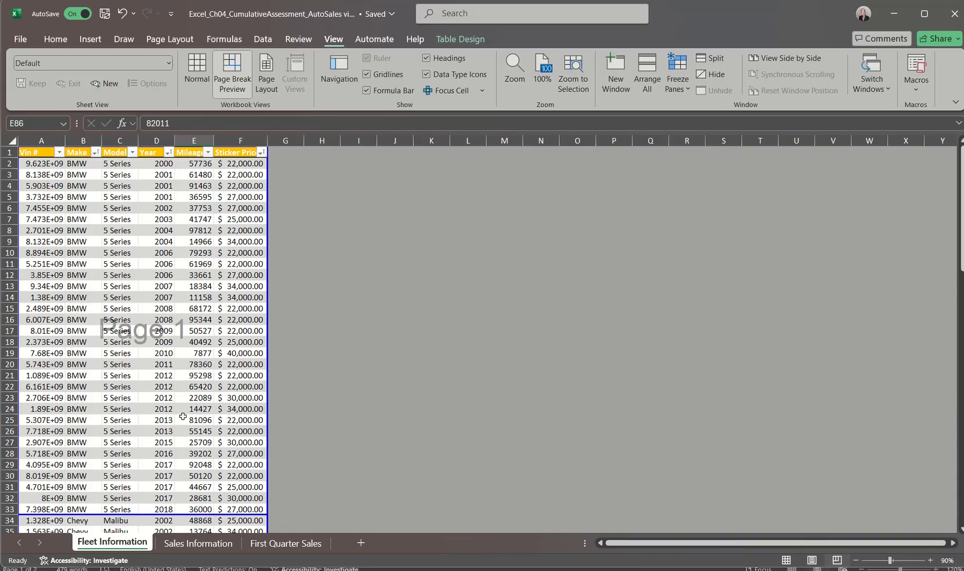
Examine where the page breaks fall between the BMW, Chevy, Ford, Honda and Toyota records in Page Break Preview
scroll(182, 417, down, 10)
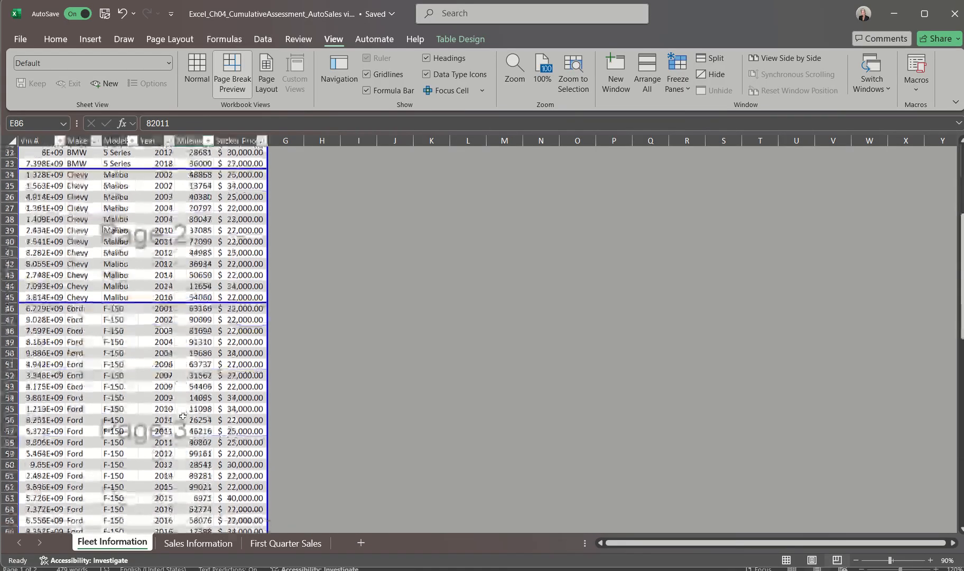
scroll(182, 417, down, 11)
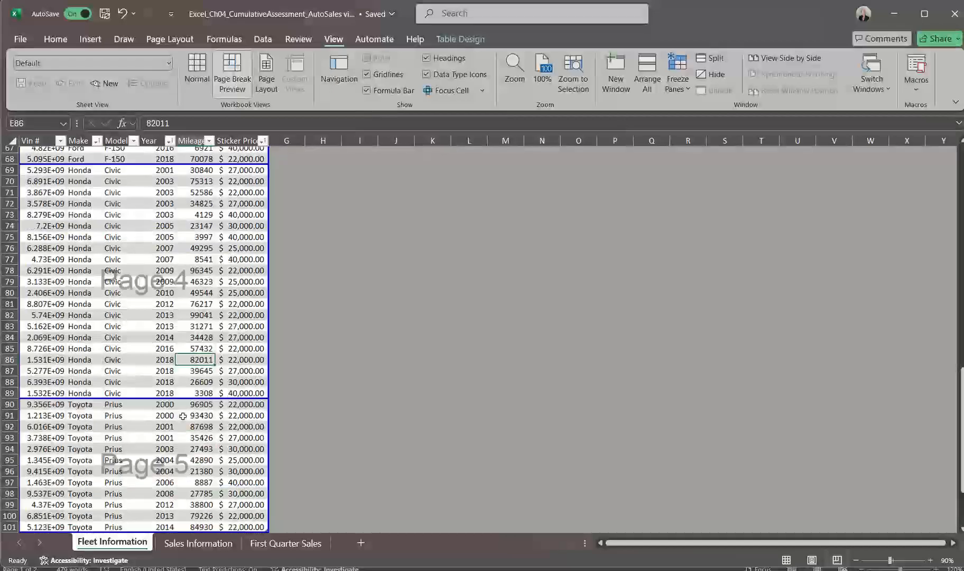
scroll(183, 416, down, 6)
scroll(183, 417, up, 20)
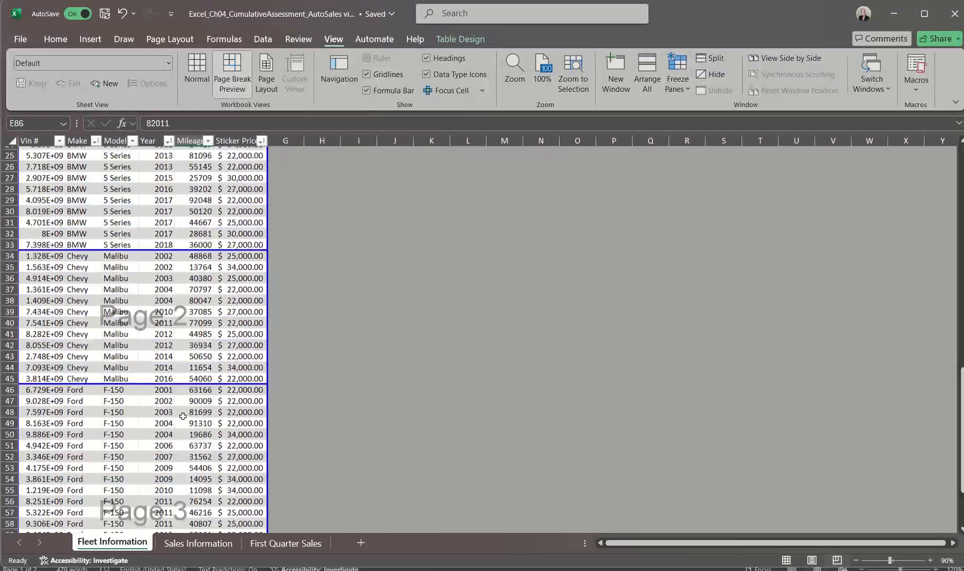
scroll(183, 416, up, 3)
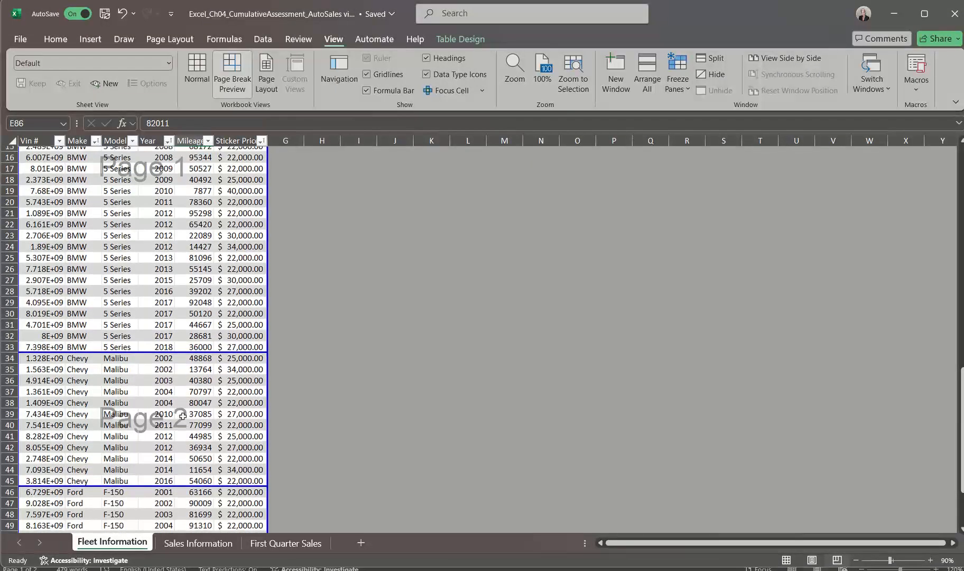
scroll(183, 416, up, 3)
scroll(183, 417, down, 5)
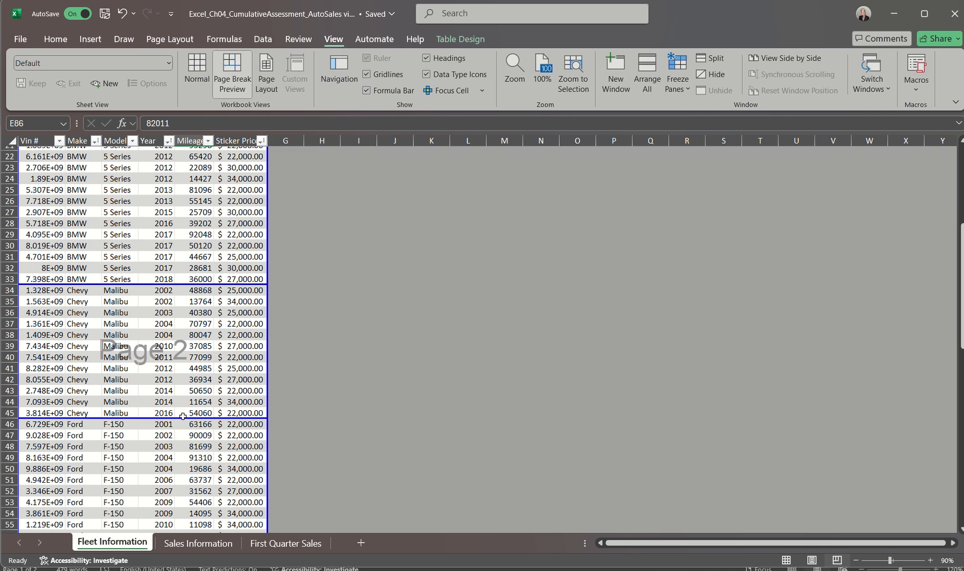
scroll(183, 416, up, 5)
scroll(175, 321, down, 3)
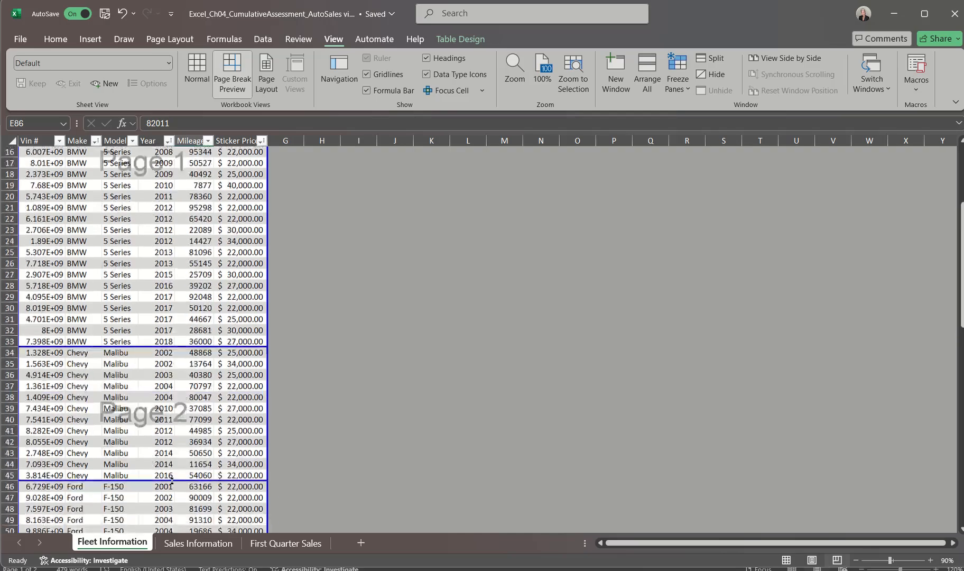
scroll(171, 480, down, 15)
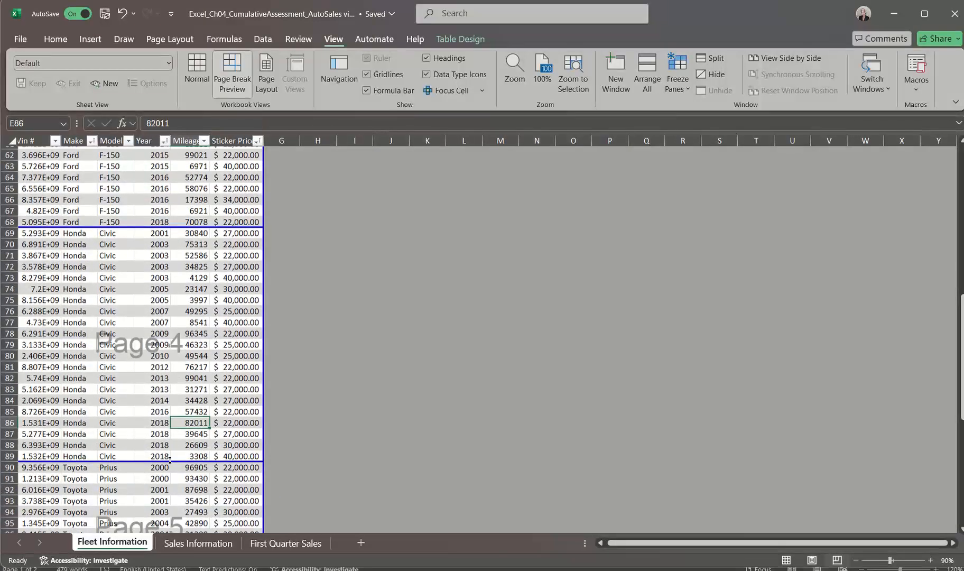
scroll(169, 459, up, 13)
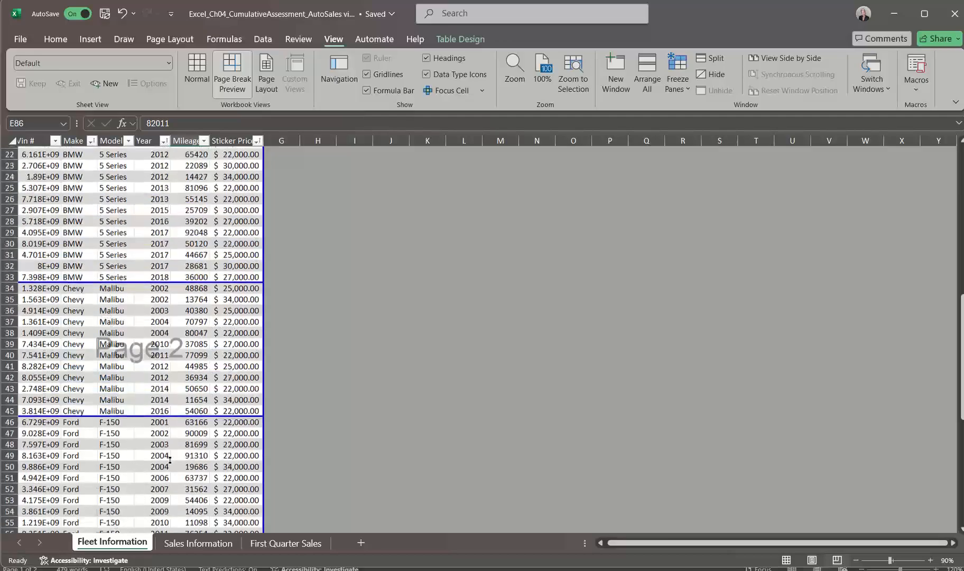
scroll(169, 459, up, 7)
scroll(170, 459, down, 6)
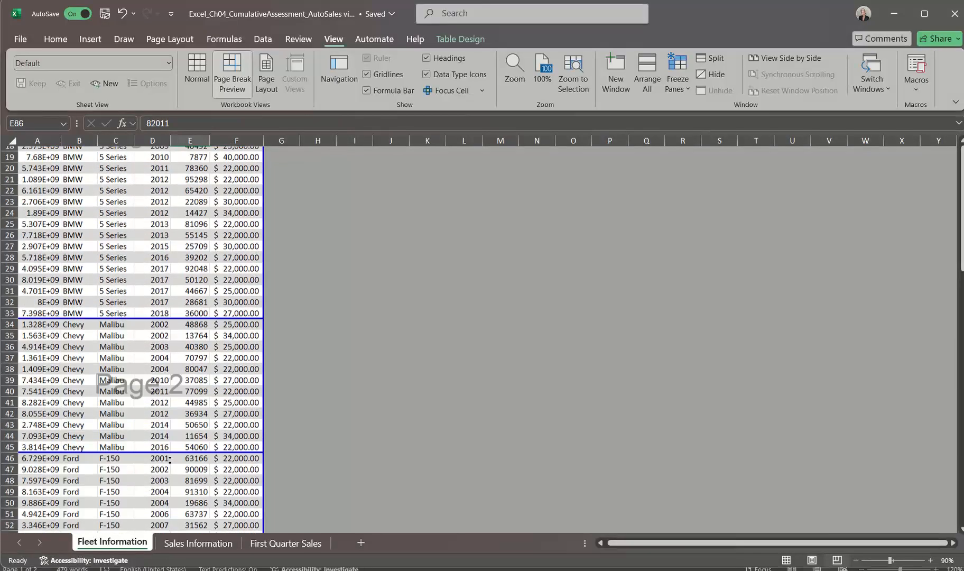
Move the page break between the BMW and Chevy records up one row, and put it back above row 34
scroll(170, 459, down, 1)
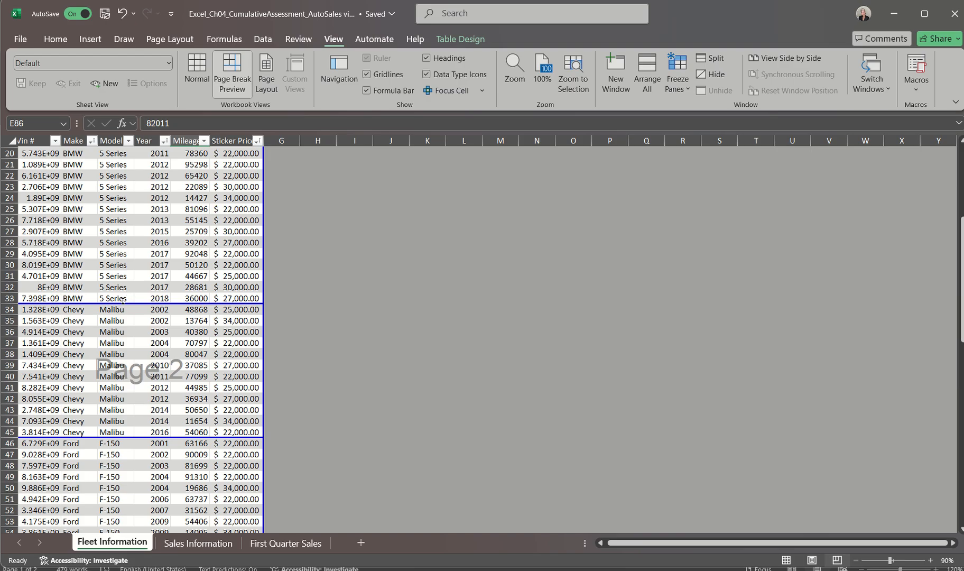
drag(136, 302, 134, 290)
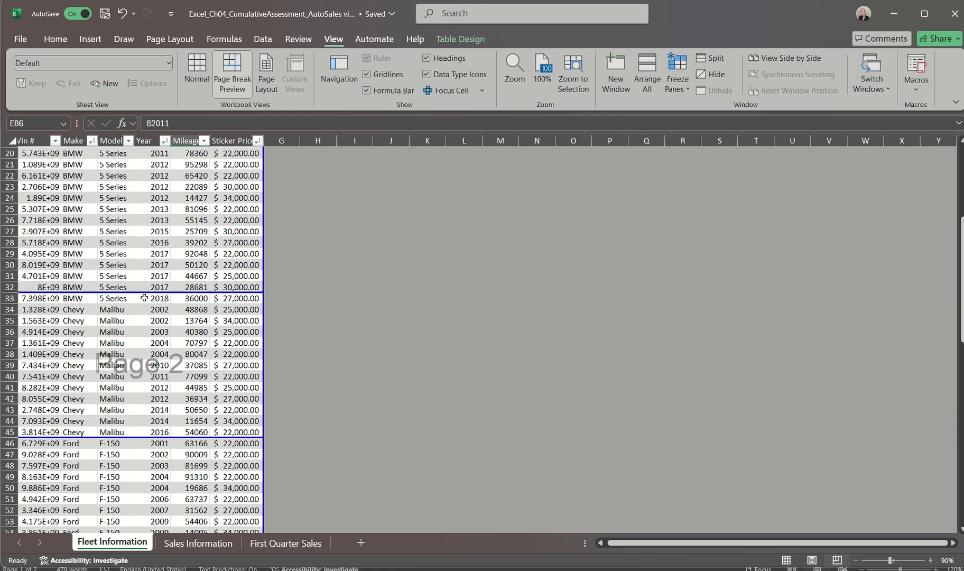
drag(141, 290, 143, 303)
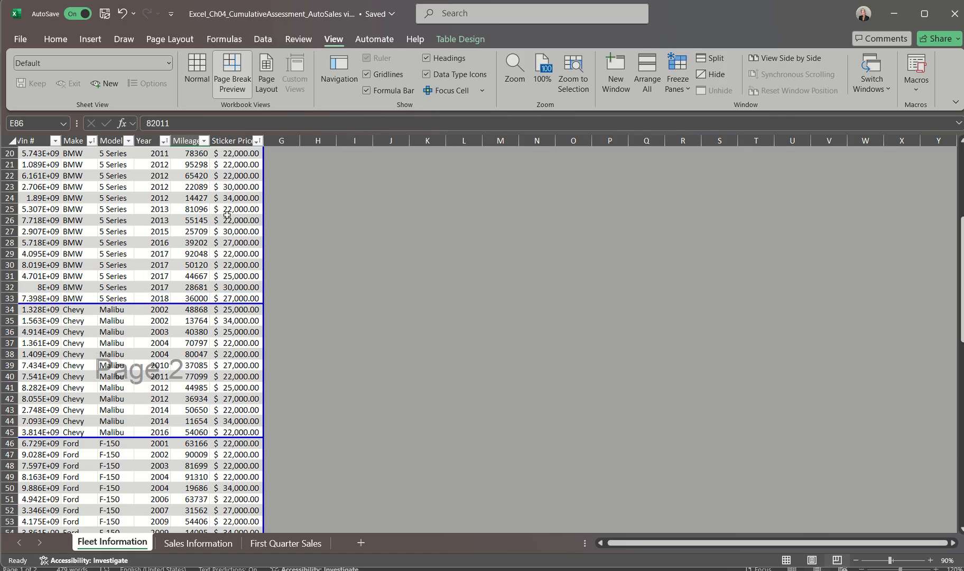
Return the Fleet Information sheet to Normal view and switch to the AutoSales instructions document in Word
click(197, 77)
scroll(393, 397, up, 20)
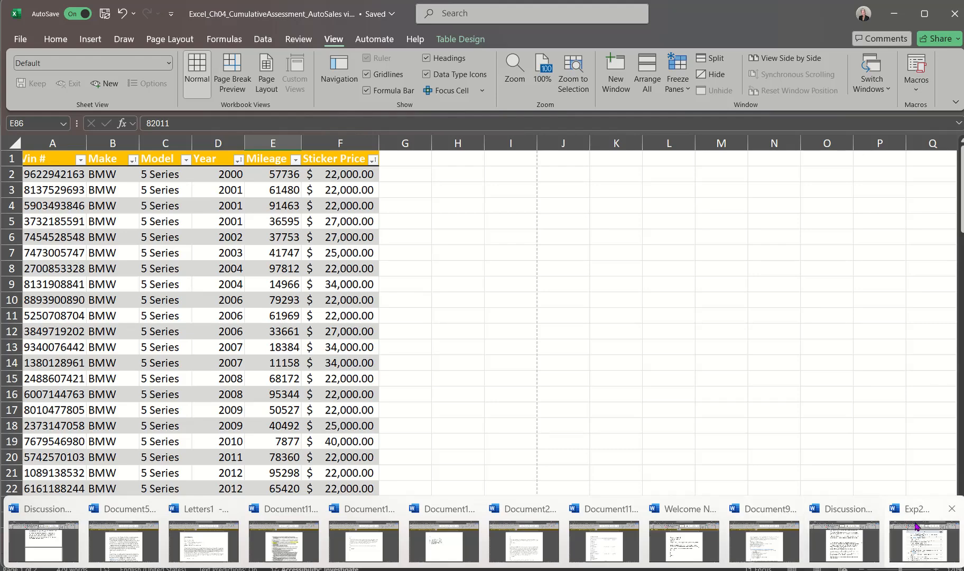
click(914, 535)
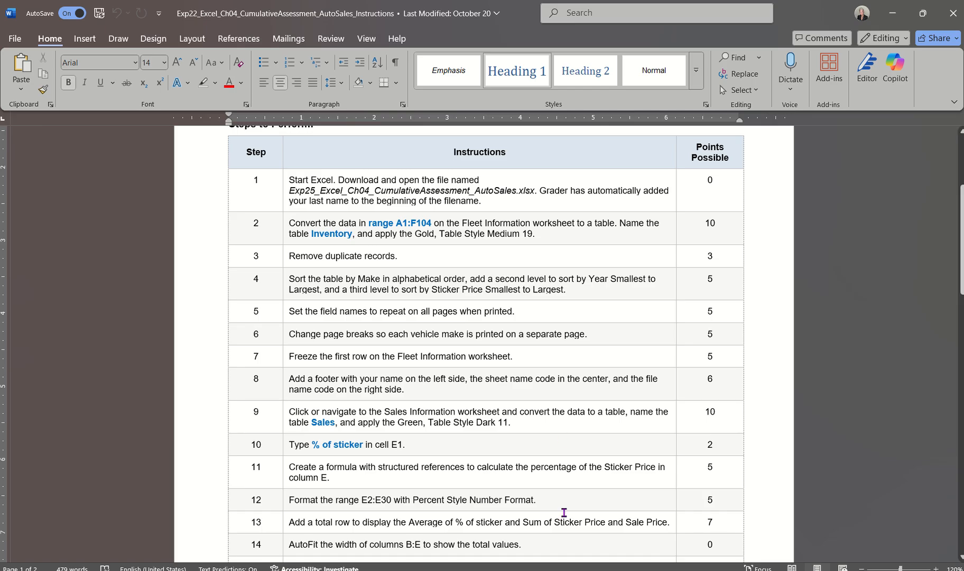
Switch to the AutoSales workbook in Excel and look through the records on the Sales Information sheet down to row 30
click(656, 570)
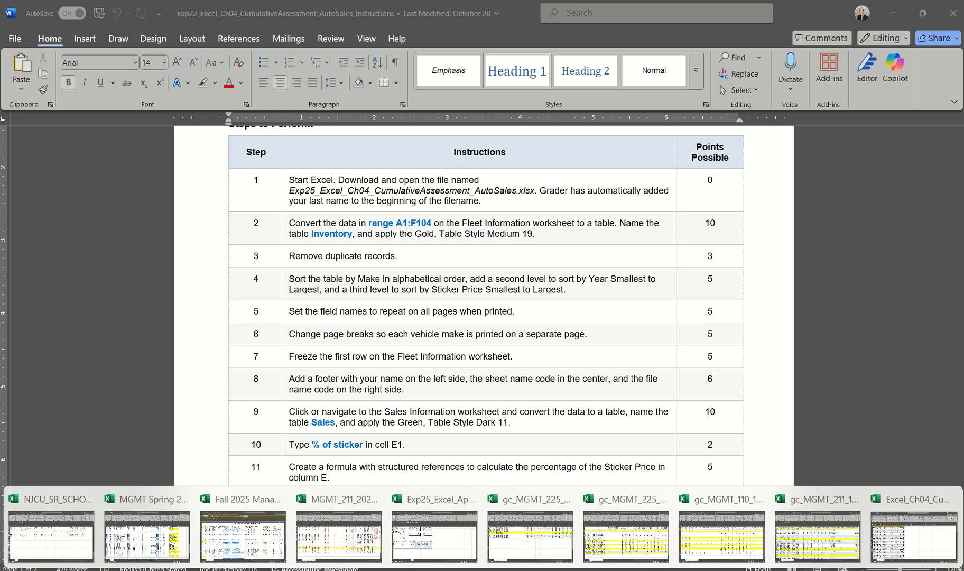
click(918, 537)
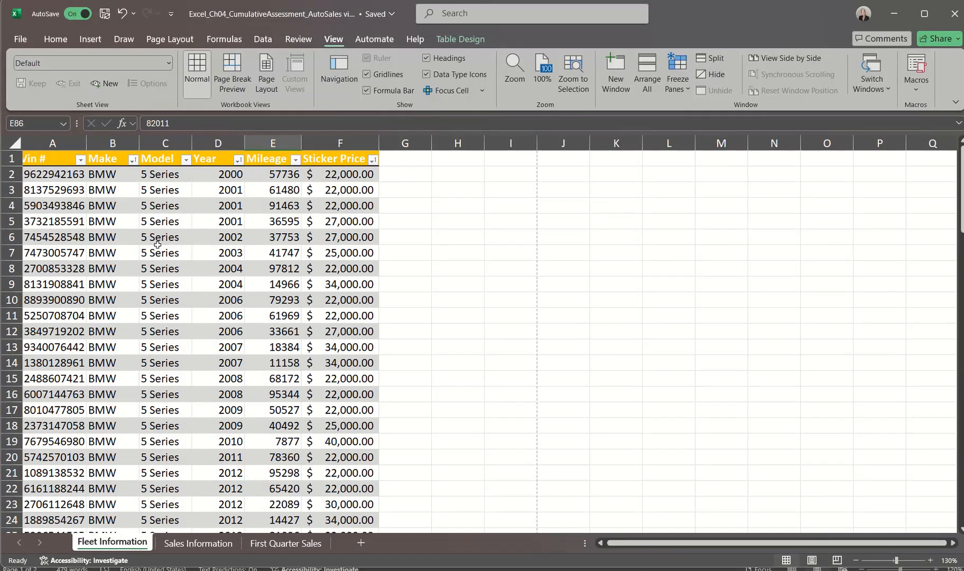
click(185, 544)
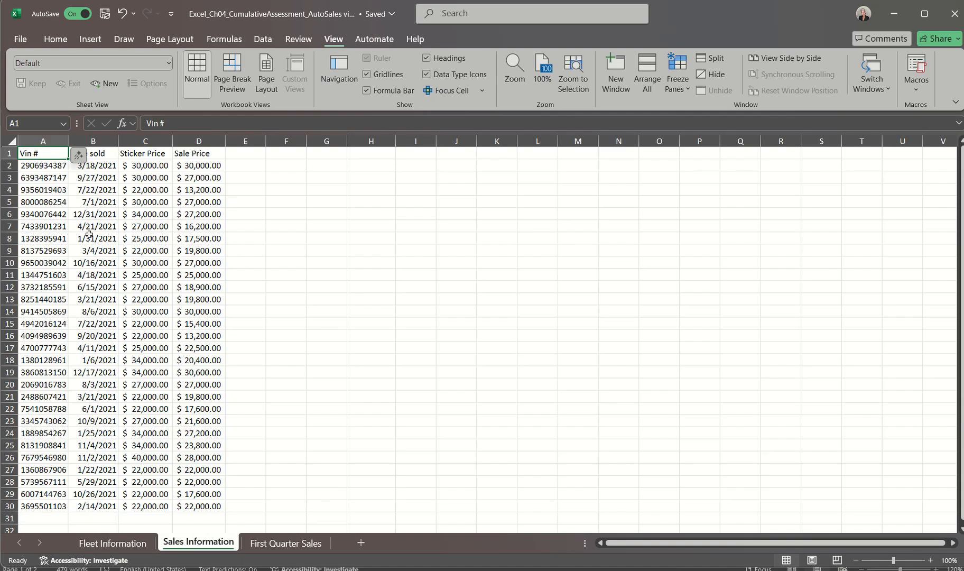
scroll(89, 234, down, 4)
scroll(89, 234, up, 1)
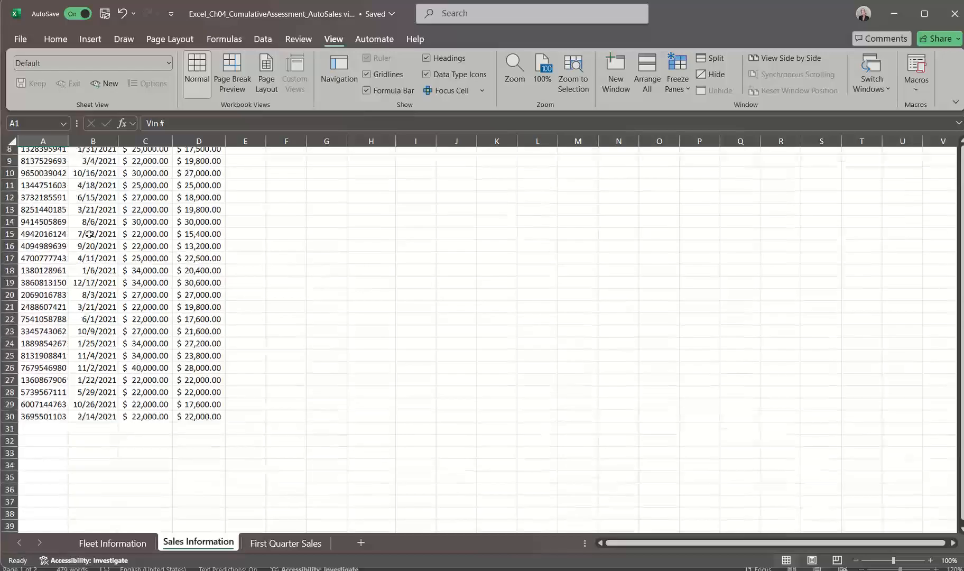
scroll(89, 234, up, 3)
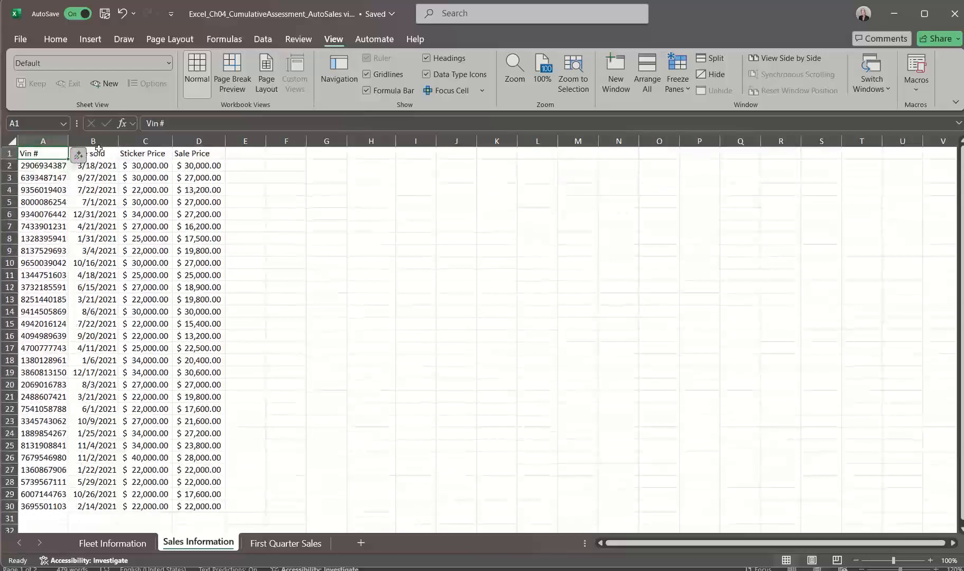
scroll(163, 259, down, 4)
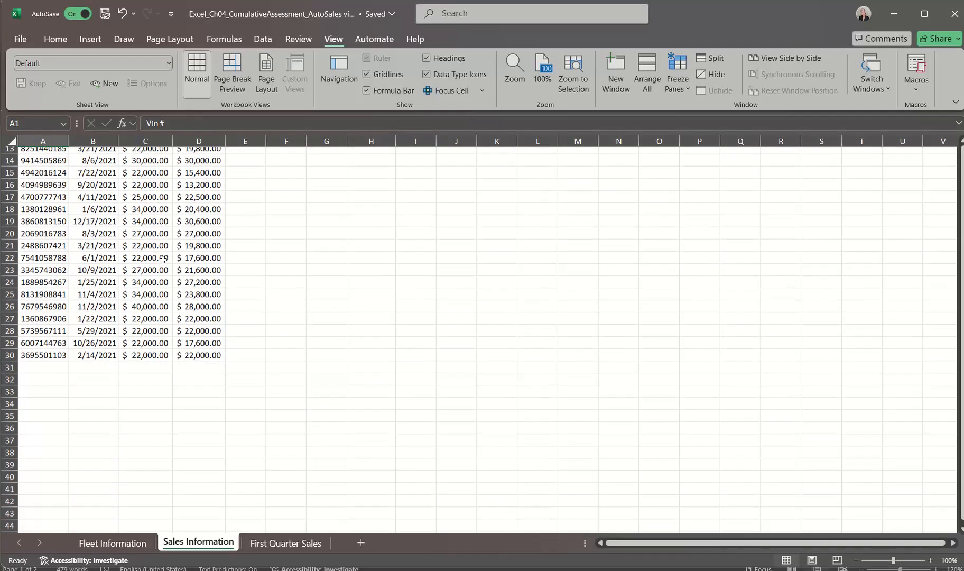
scroll(163, 259, down, 1)
scroll(163, 259, up, 5)
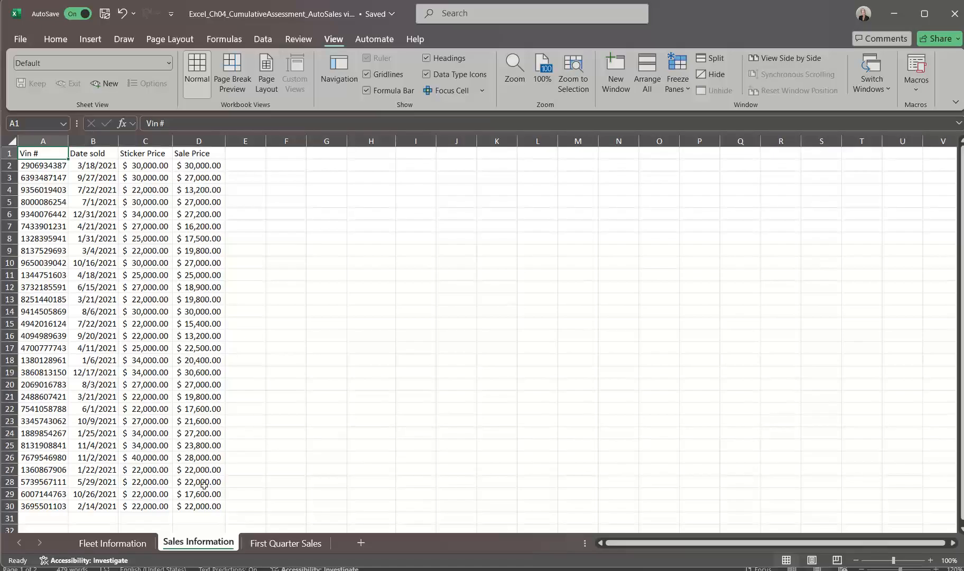
Compare how the column headings behave while scrolling through the Fleet Information table and the Sales Information data
click(120, 543)
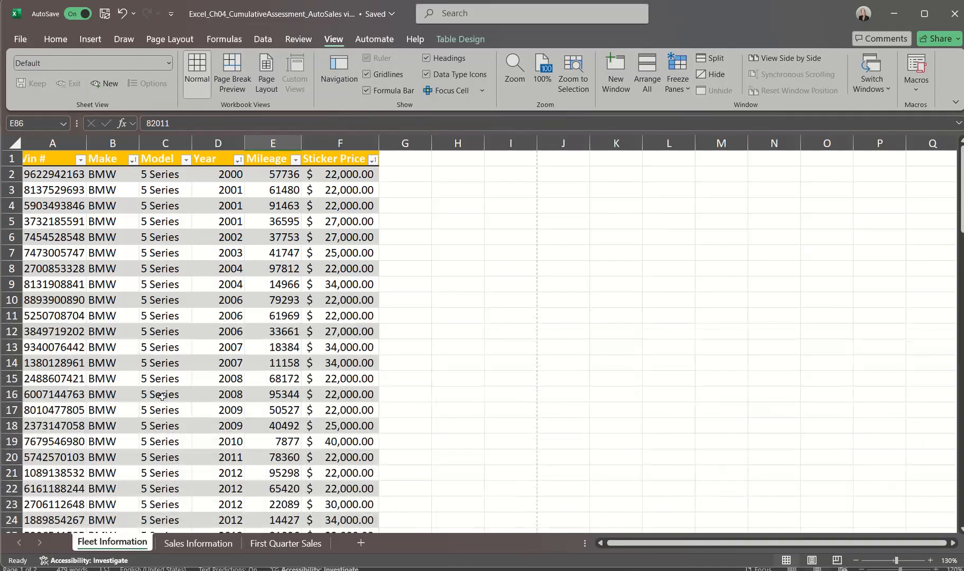
scroll(165, 332, down, 1)
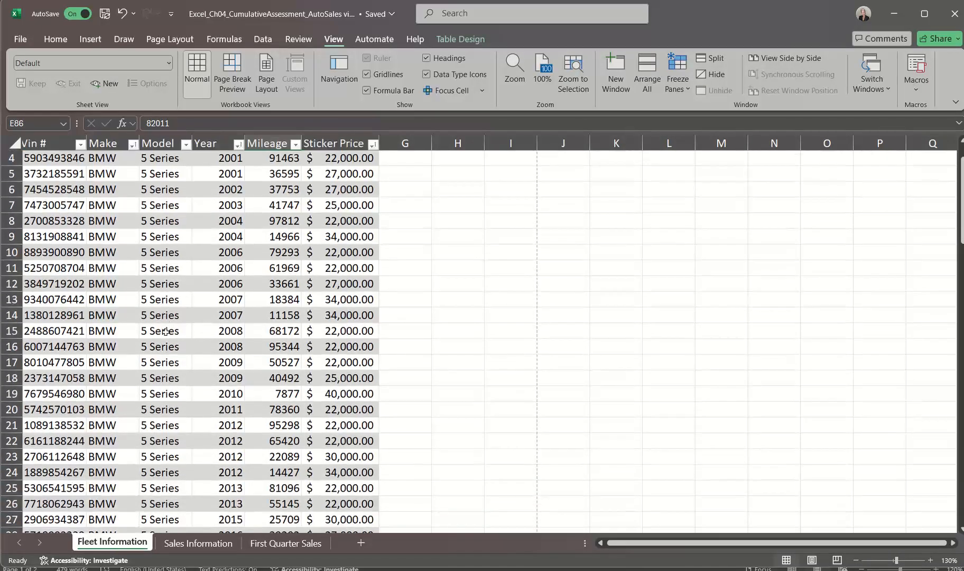
click(165, 331)
scroll(165, 331, up, 1)
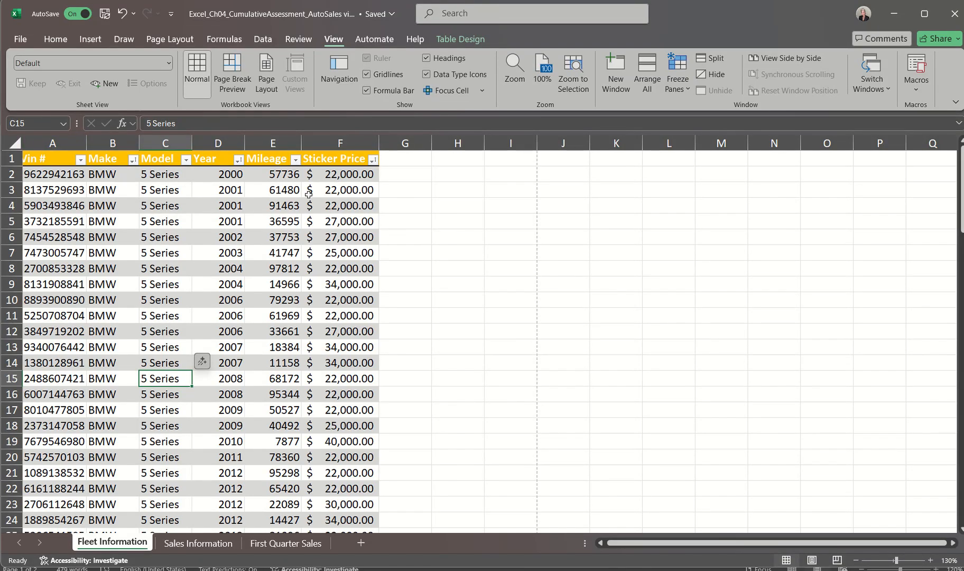
scroll(224, 248, down, 2)
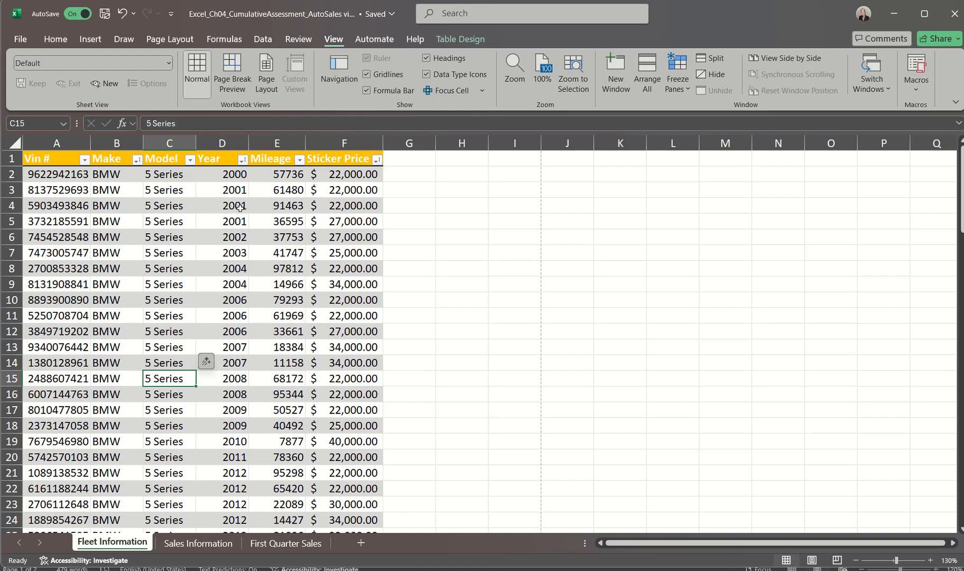
scroll(240, 208, down, 2)
scroll(243, 232, up, 2)
click(203, 549)
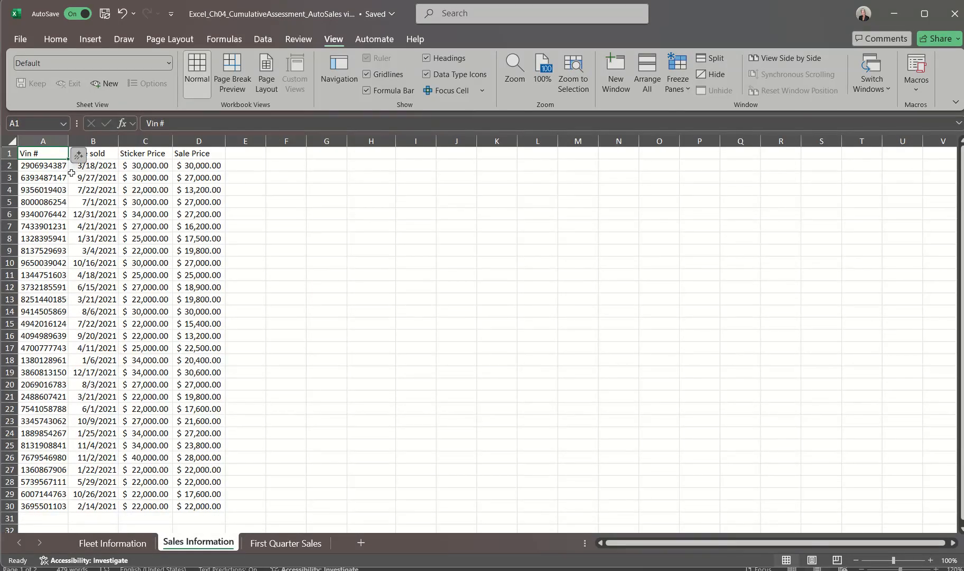
scroll(108, 221, down, 6)
scroll(109, 221, up, 6)
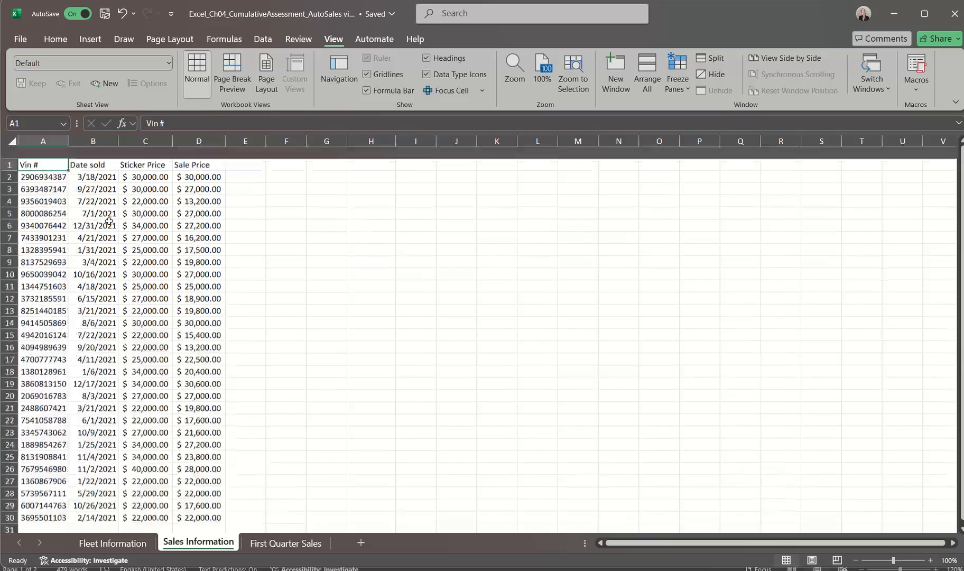
scroll(108, 221, down, 2)
scroll(108, 221, up, 2)
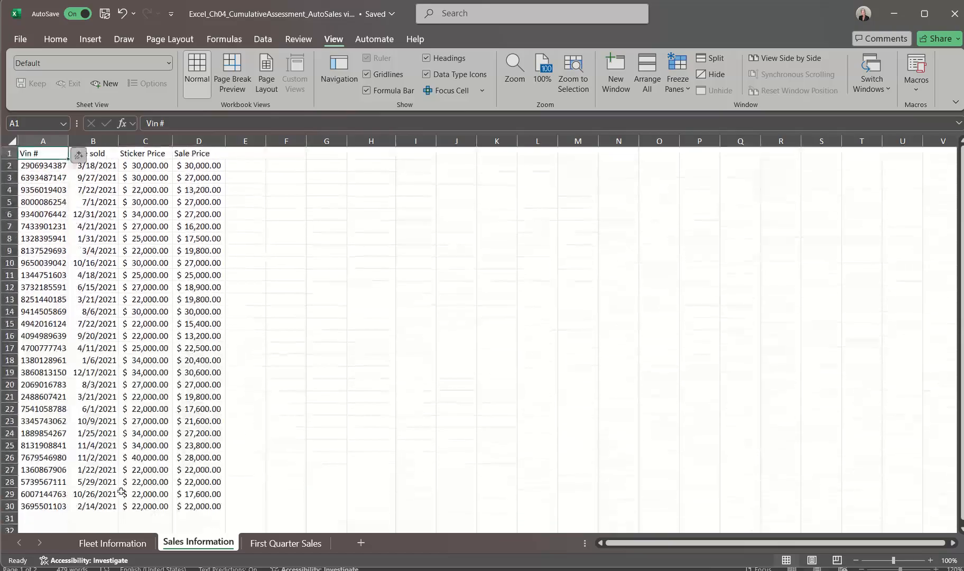
Freeze the top row of the Fleet Information sheet
click(118, 544)
click(149, 253)
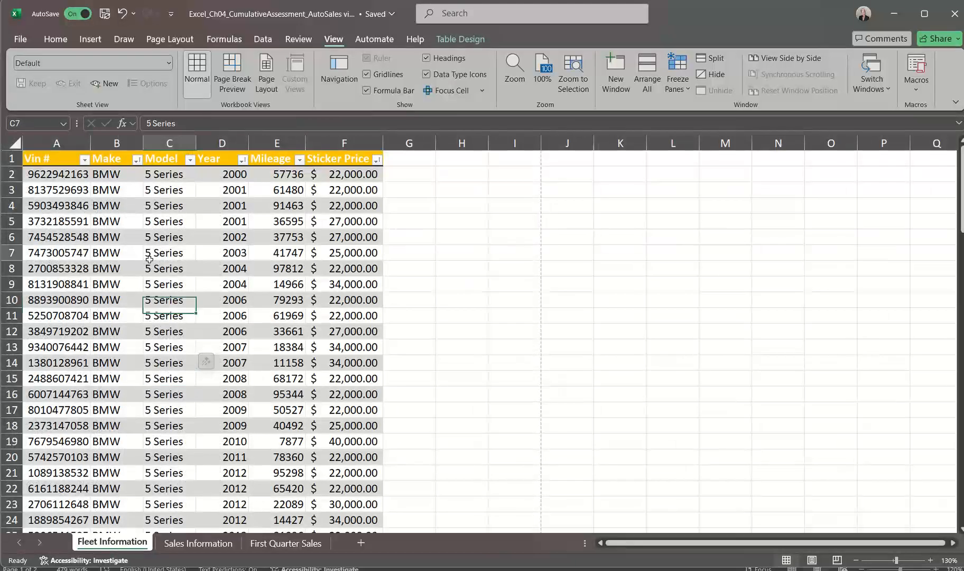
click(688, 91)
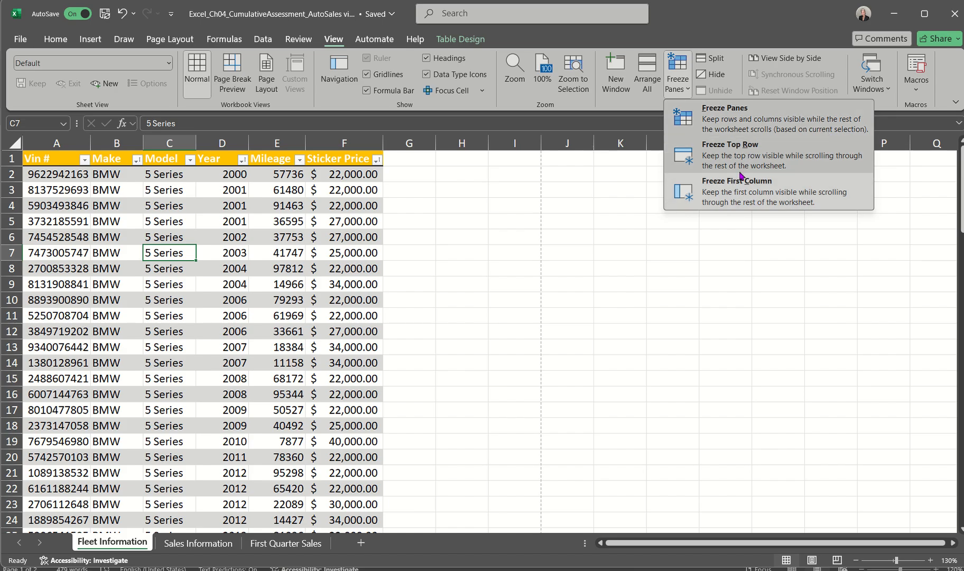
click(726, 161)
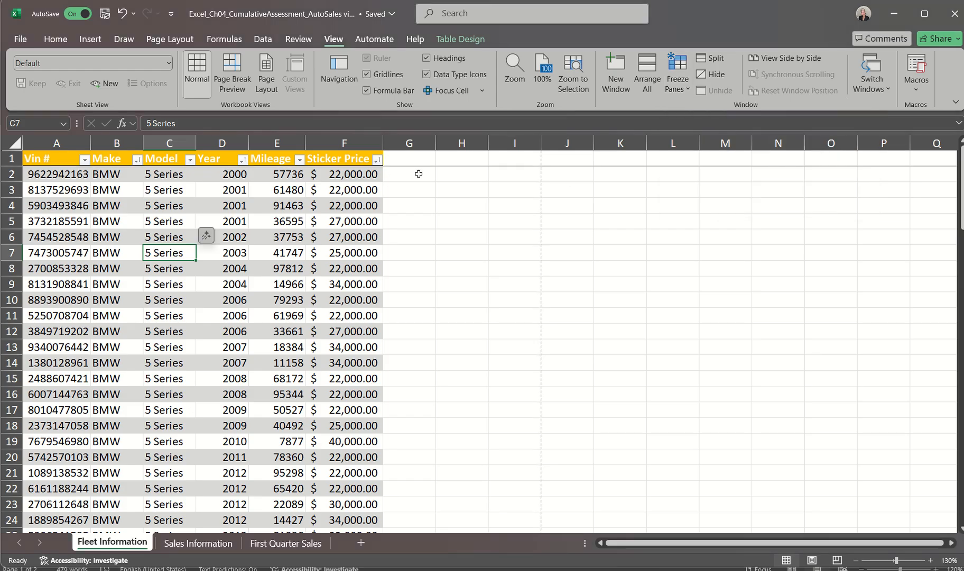
Check the frozen header row against the BMW and Chevy records, and view the freeze options without changing them
scroll(241, 256, up, 1)
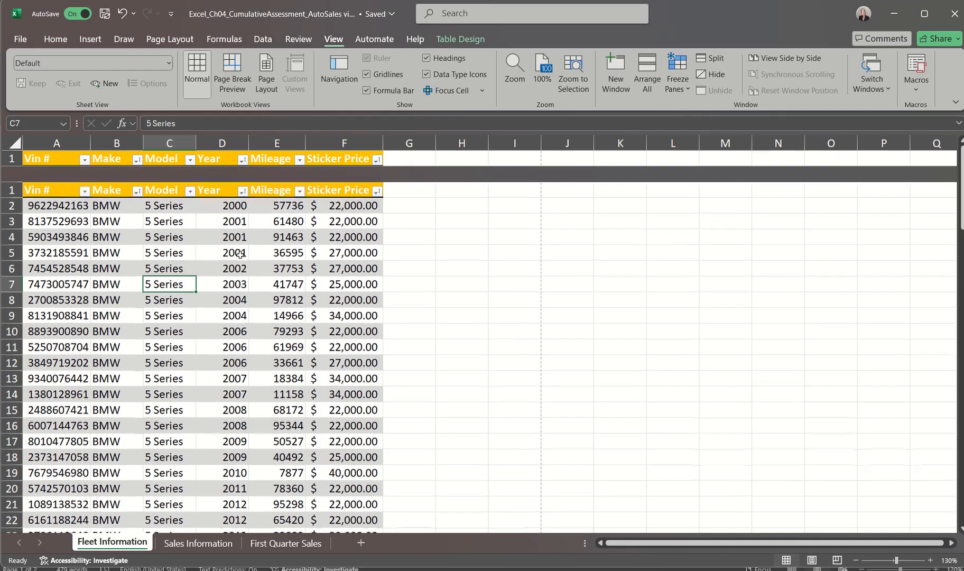
scroll(240, 255, down, 3)
scroll(241, 255, down, 3)
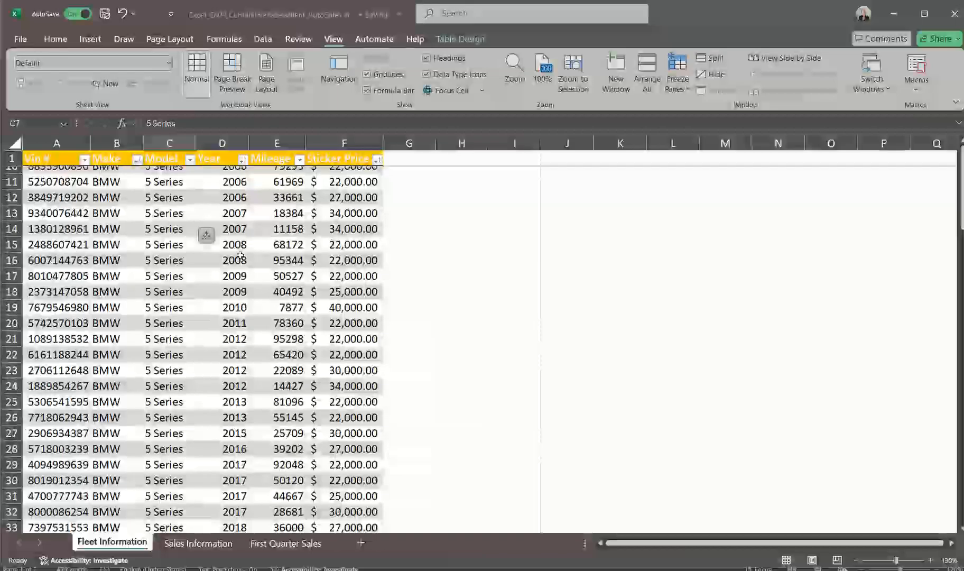
scroll(241, 256, down, 1)
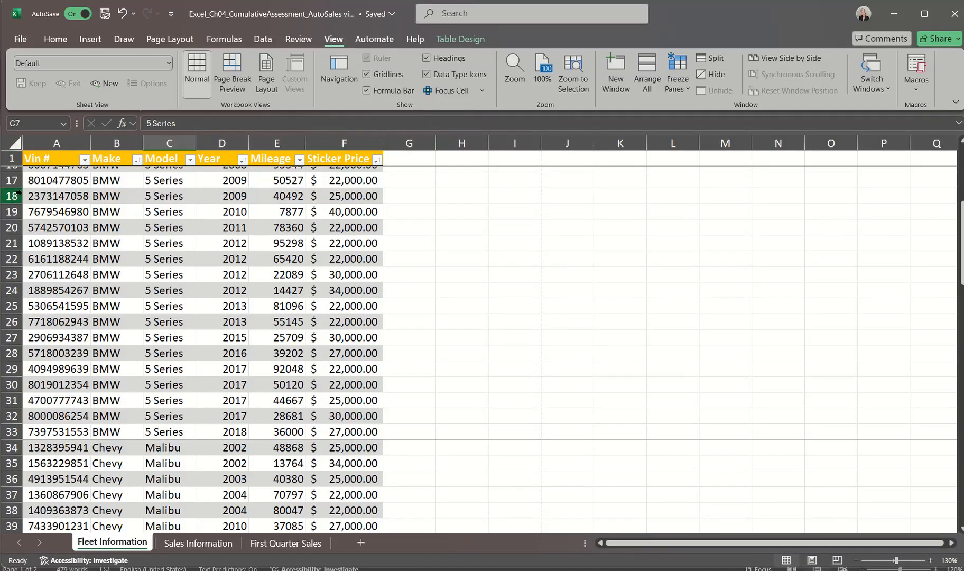
scroll(162, 314, down, 6)
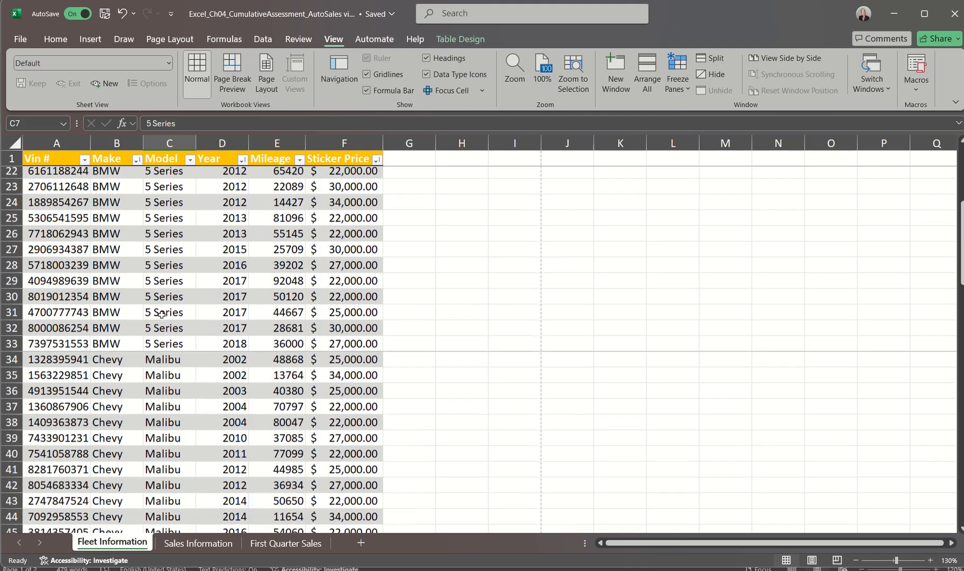
scroll(162, 315, up, 11)
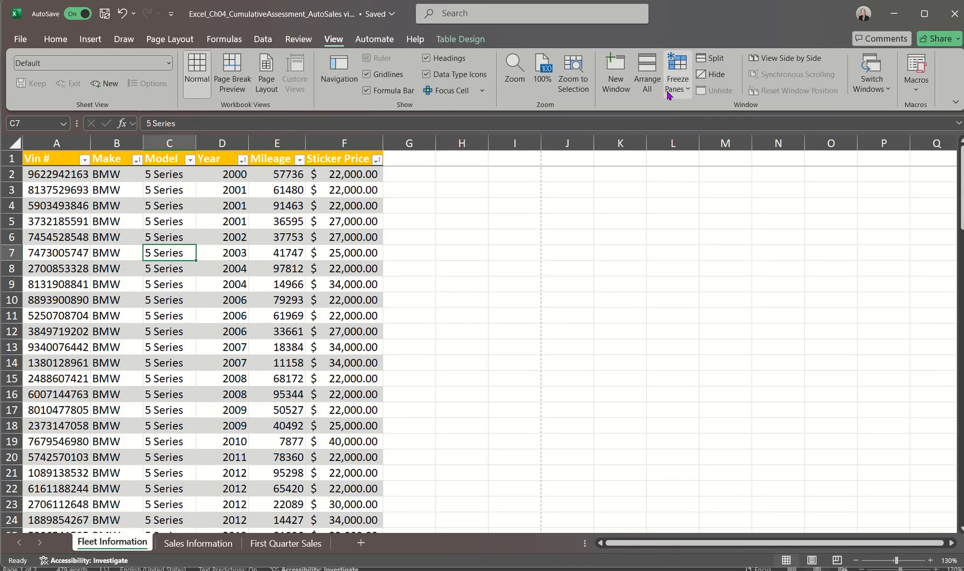
click(689, 91)
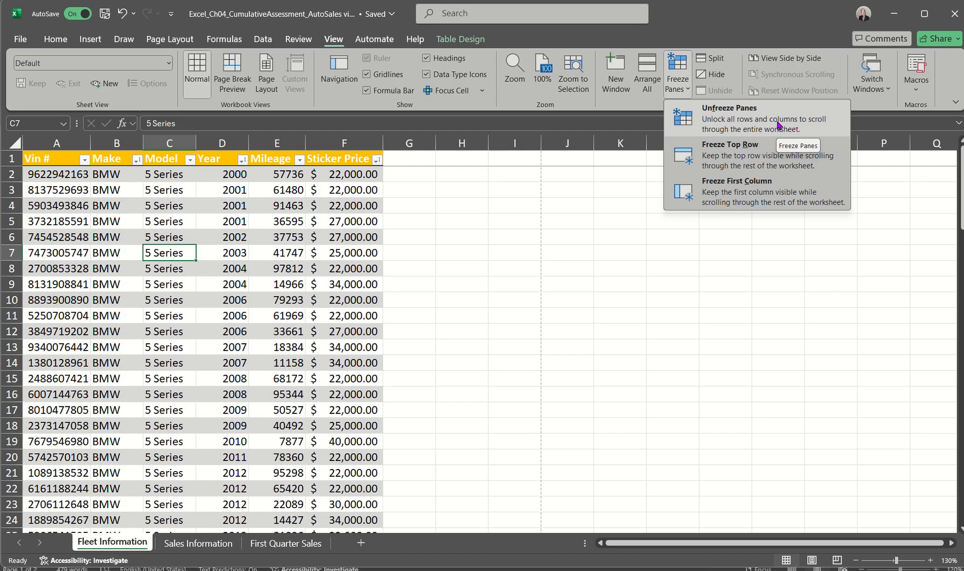
click(201, 332)
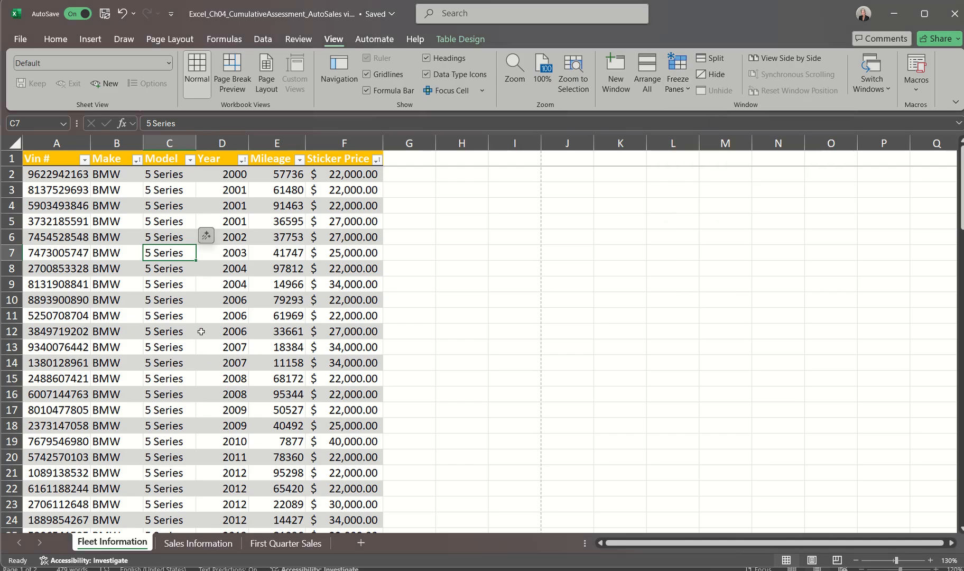
click(172, 315)
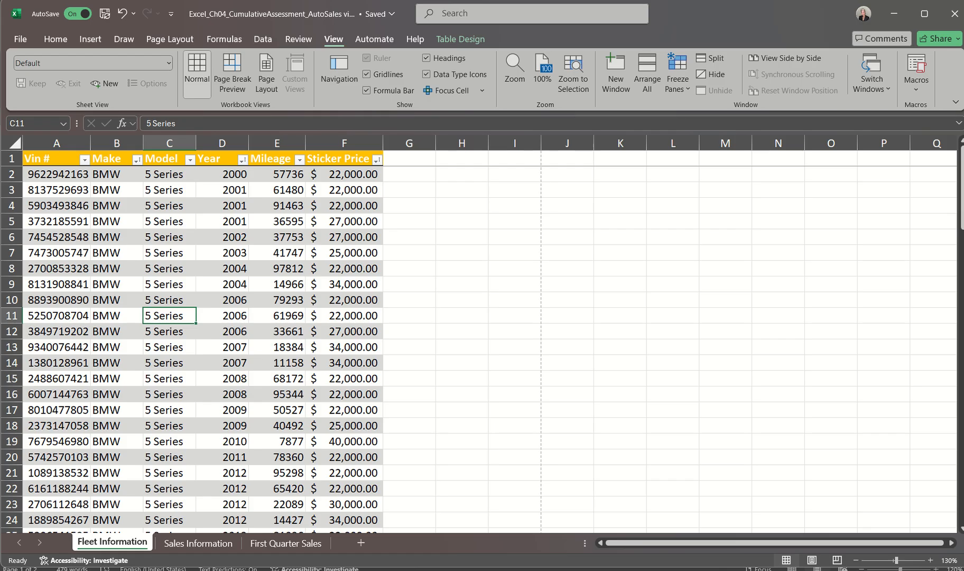
Check the instructions in Word, return to the workbook, and insert a header and footer on Fleet Information, accepting that its panes are unfrozen
click(922, 555)
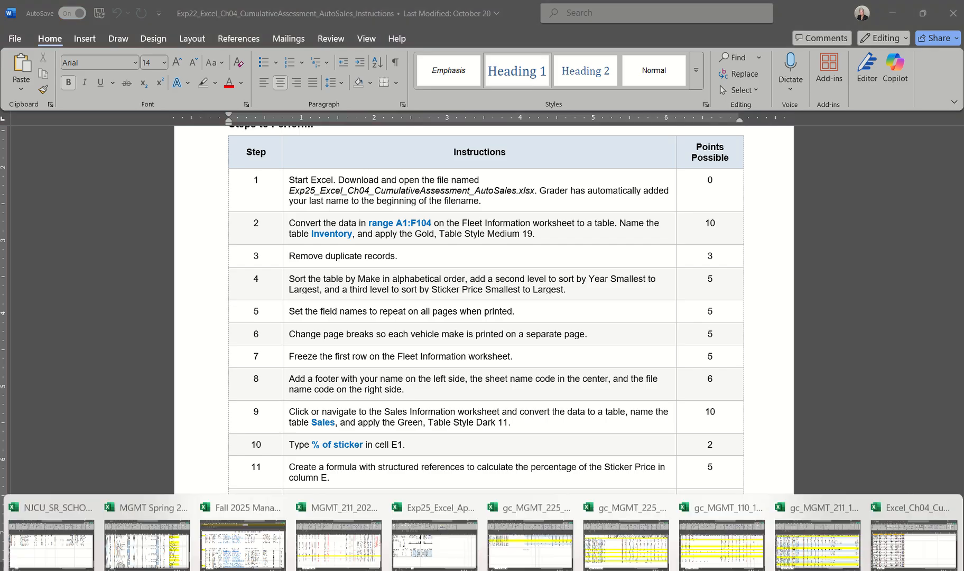
click(891, 528)
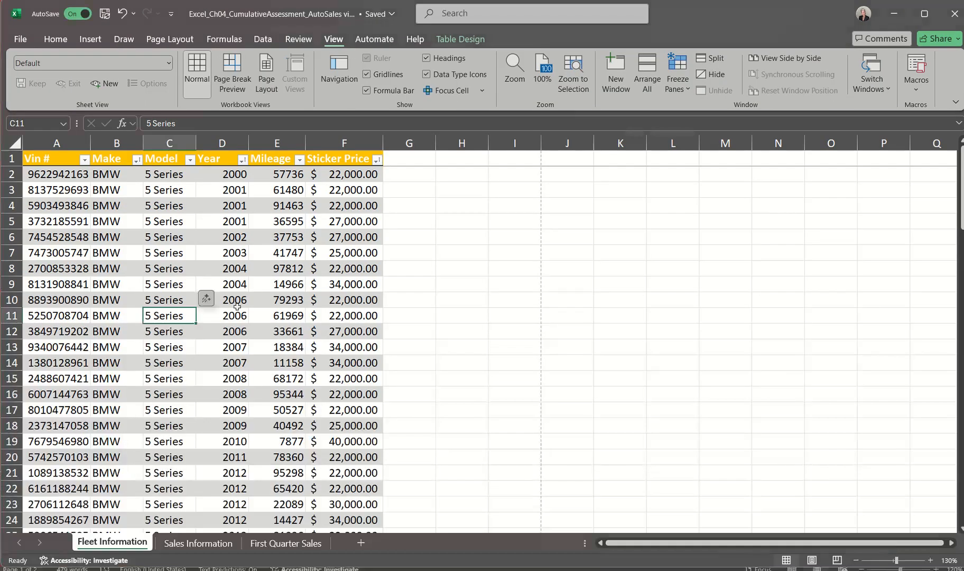
click(91, 41)
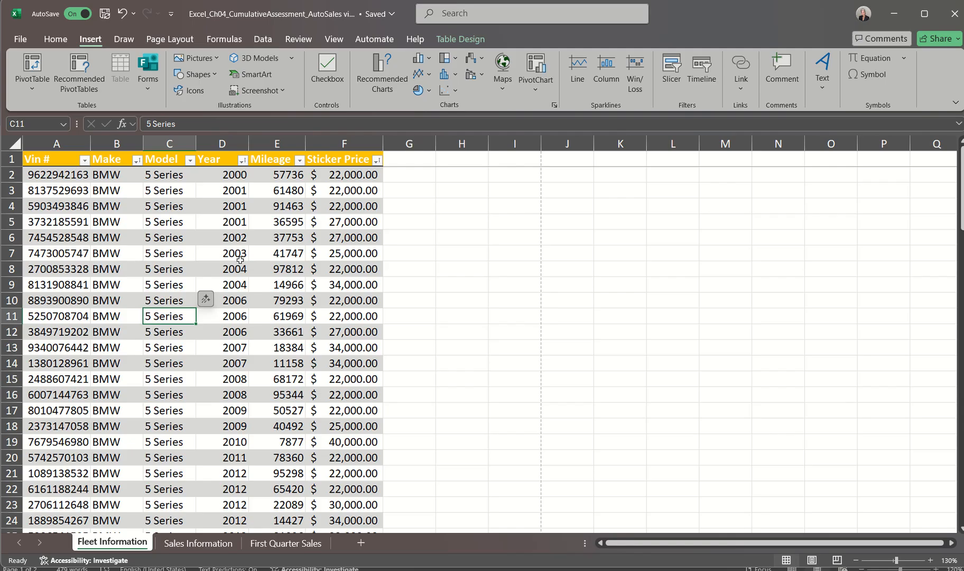
click(823, 85)
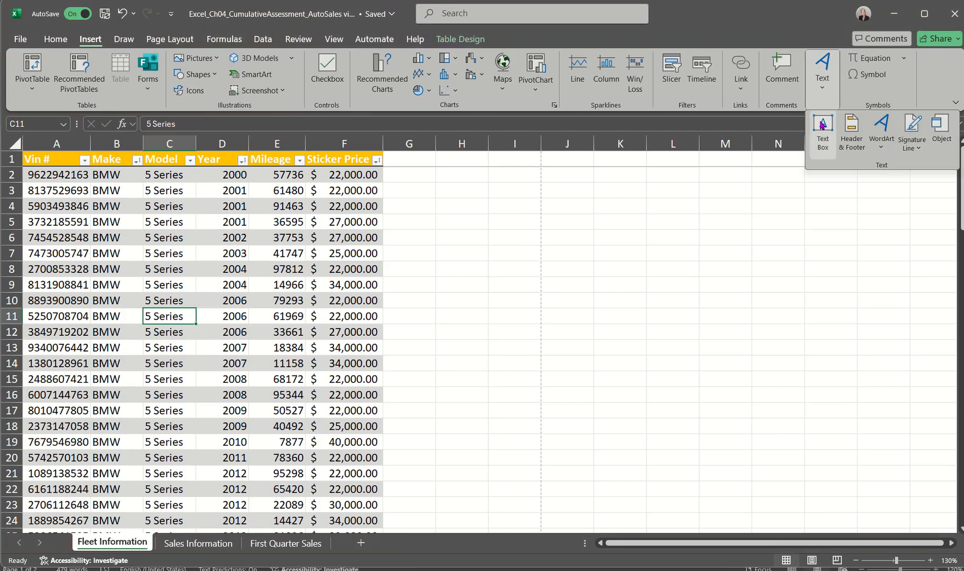
click(852, 132)
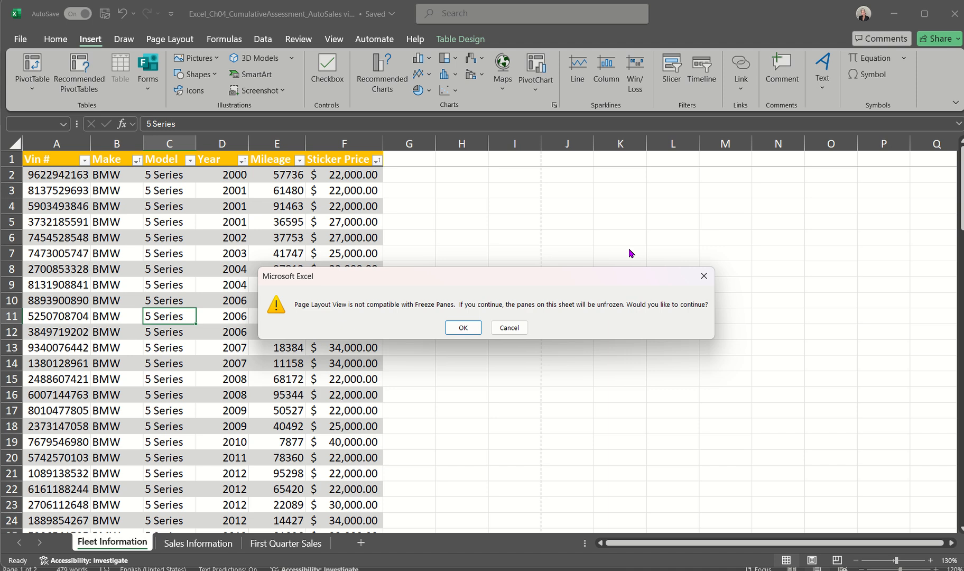
click(458, 330)
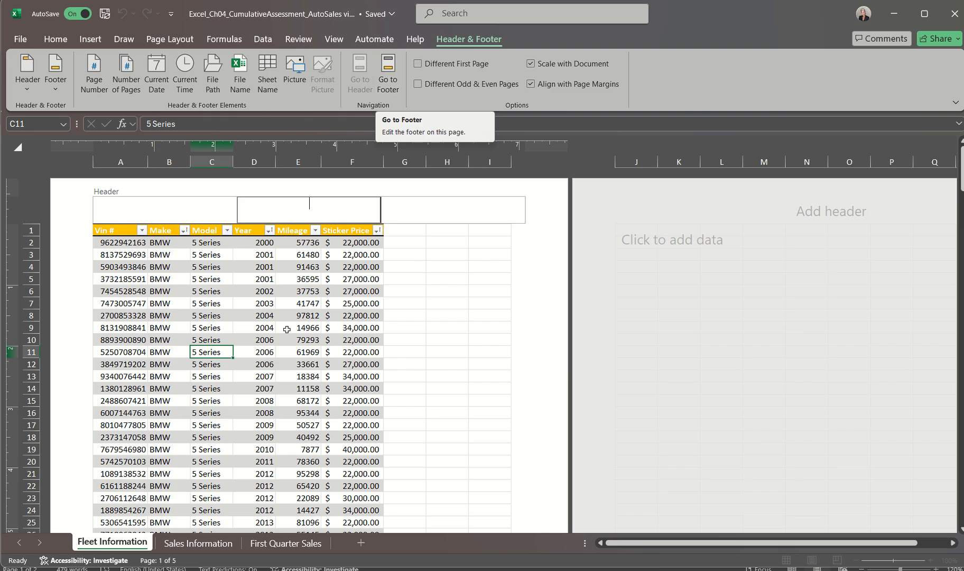
Go to the Fleet Information page footer and enter the person's title and surname in its left section
scroll(246, 431, down, 6)
scroll(246, 431, down, 5)
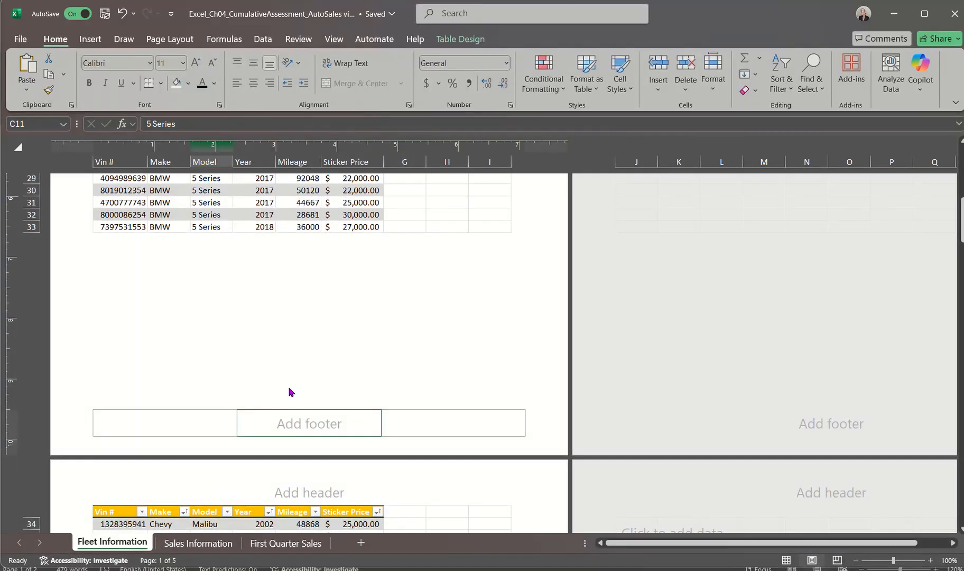
scroll(290, 392, up, 11)
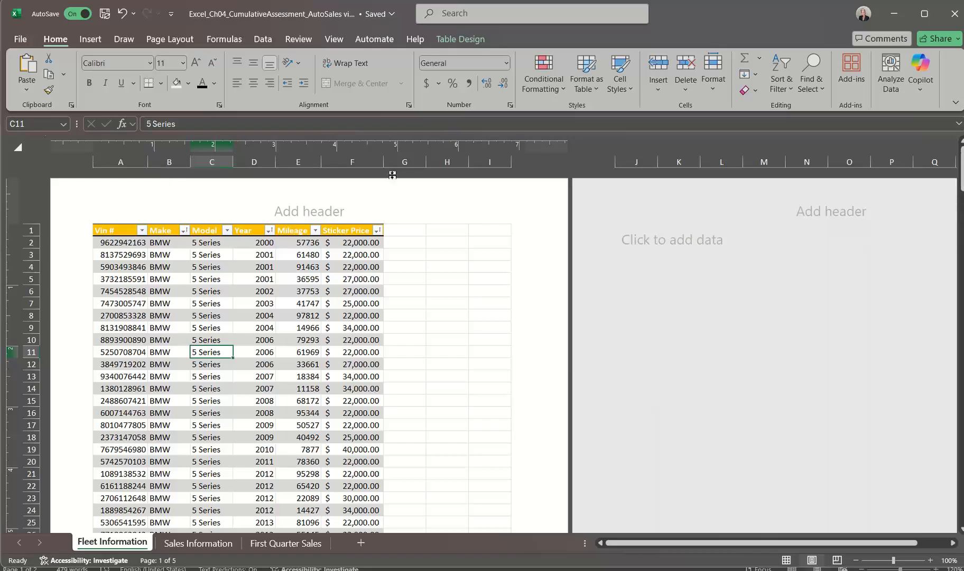
click(448, 41)
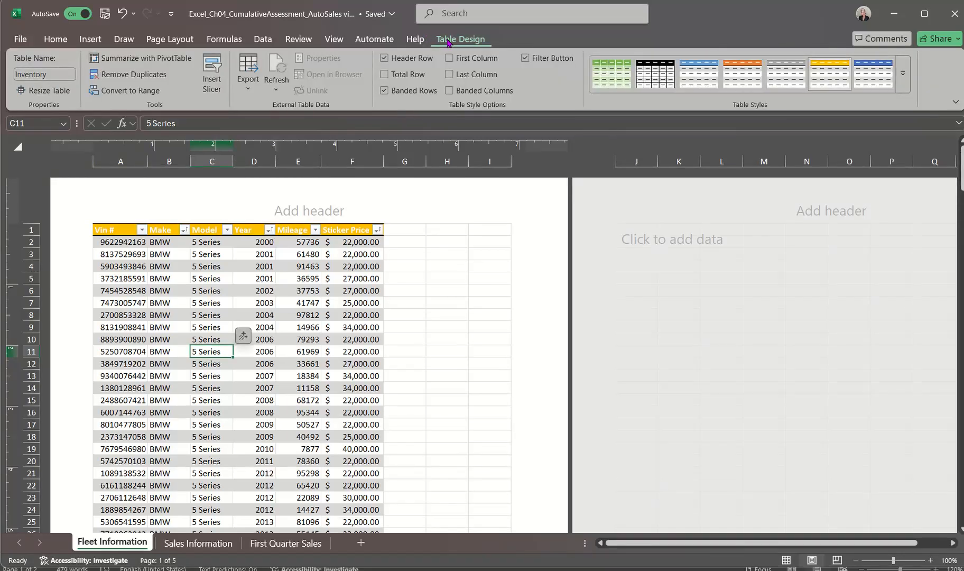
click(295, 326)
click(298, 211)
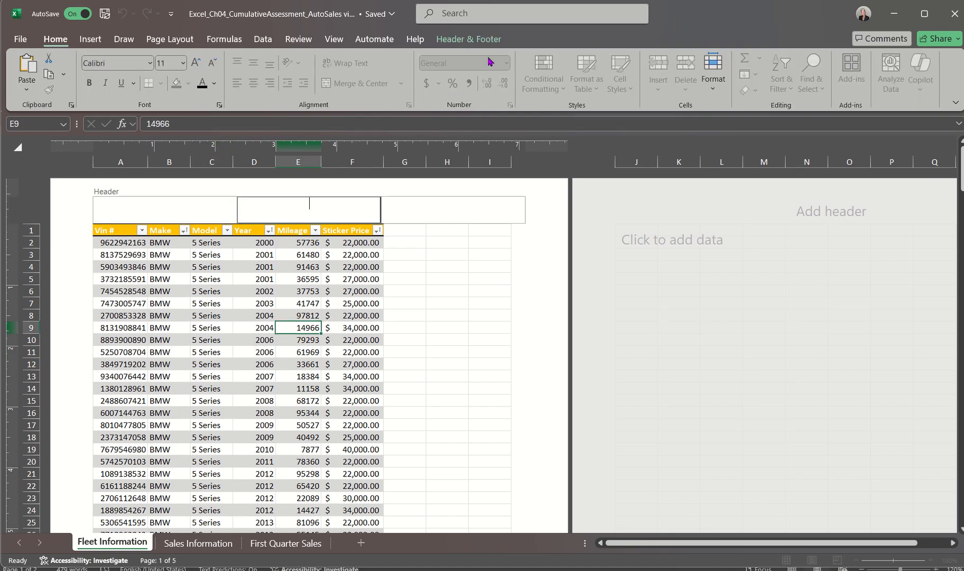
click(471, 40)
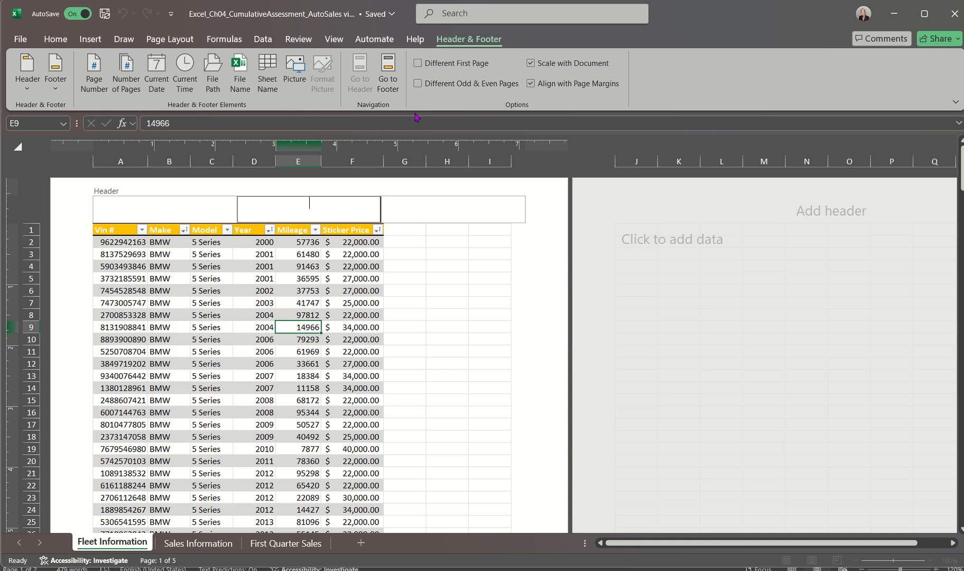
click(388, 81)
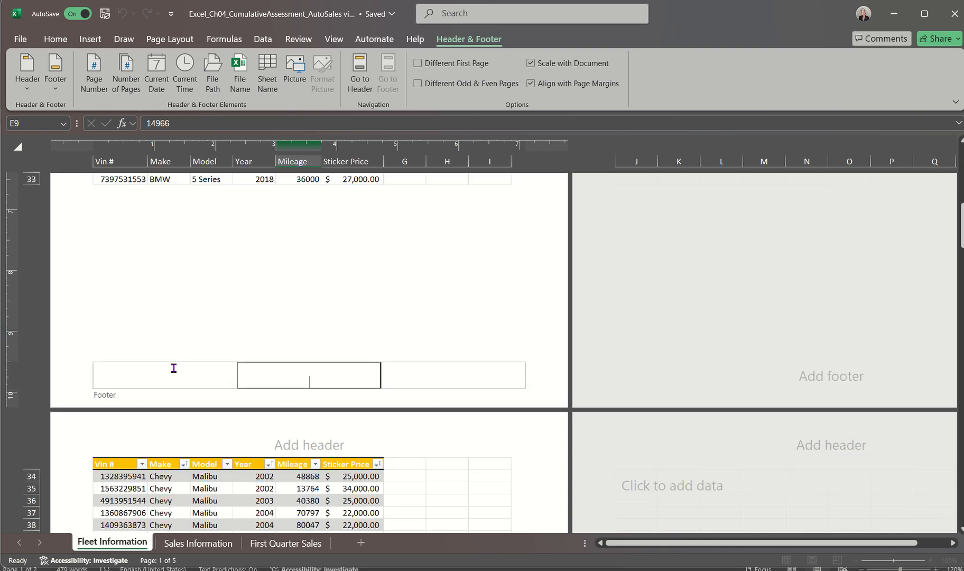
click(173, 368)
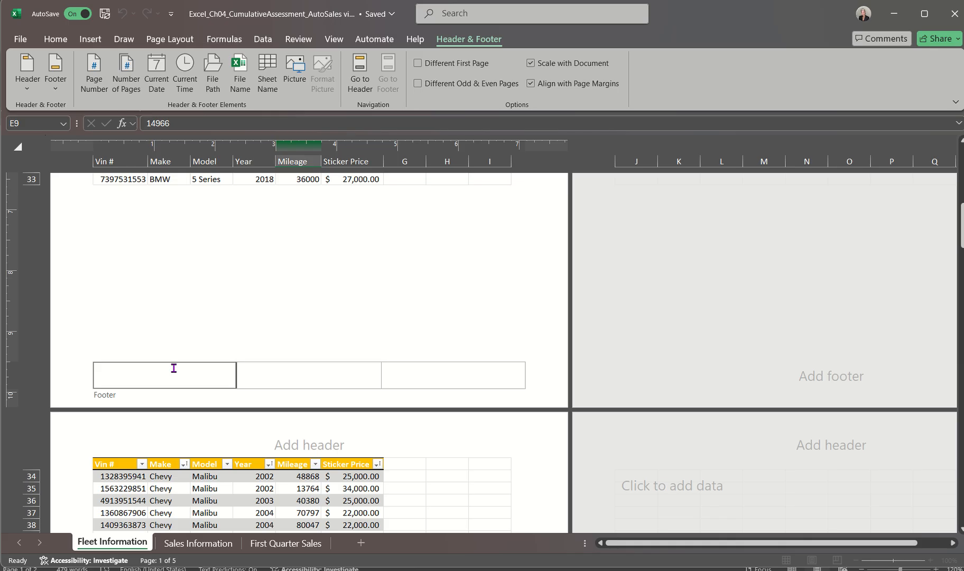
text(Dr. McDonald)
Insert the sheet name element in the center section of the Fleet Information footer
click(335, 382)
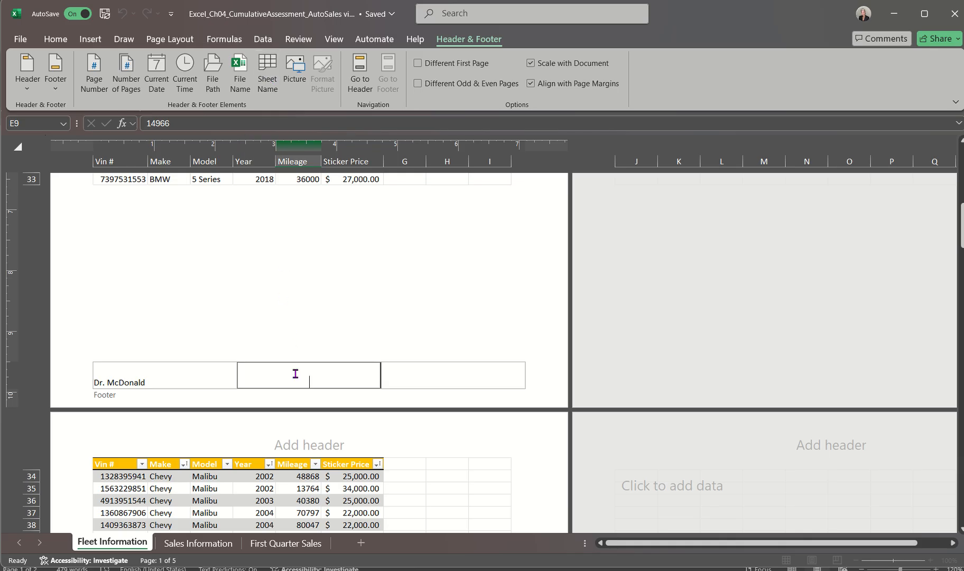
click(268, 67)
click(174, 379)
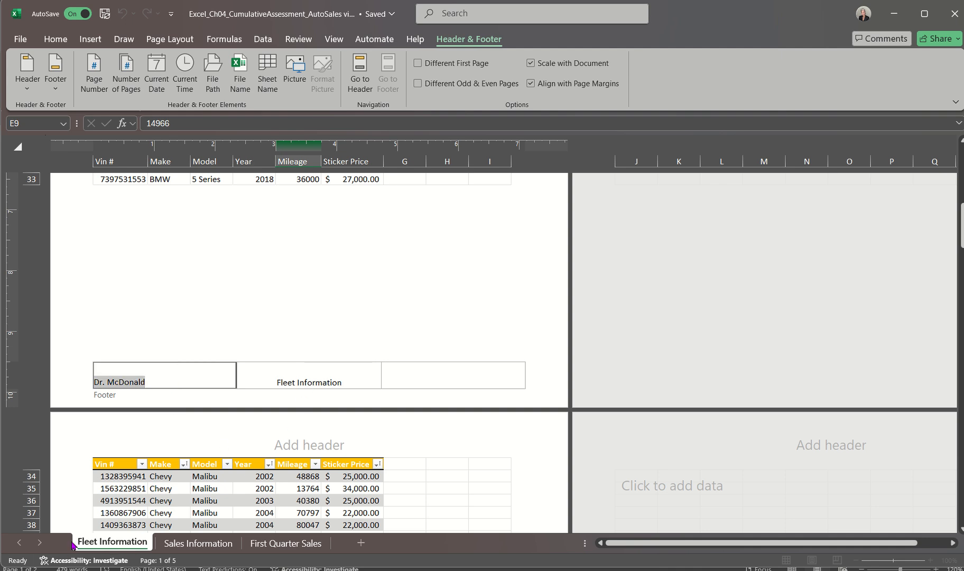
click(257, 370)
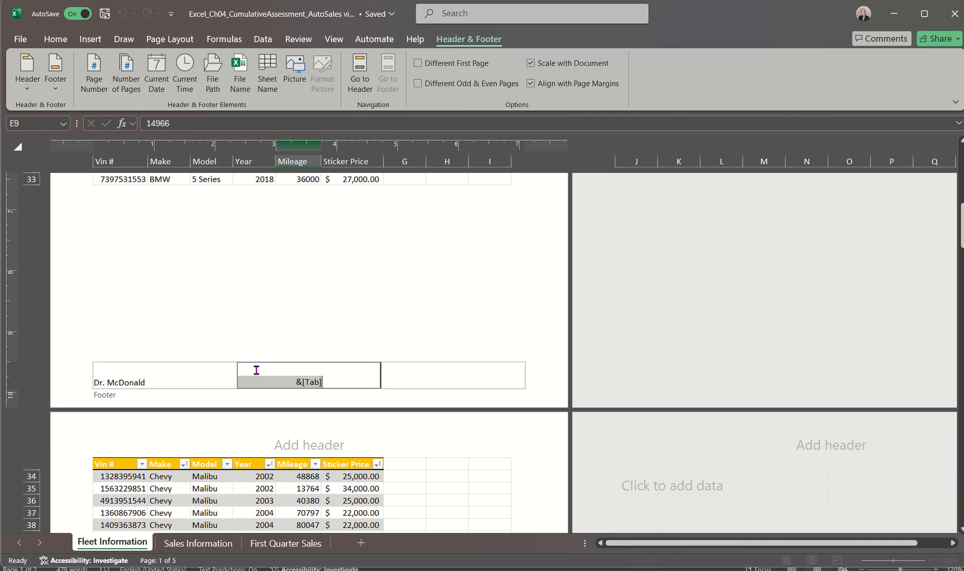
Insert the file name element in the right section of the Fleet Information footer and finish editing the footer
click(416, 373)
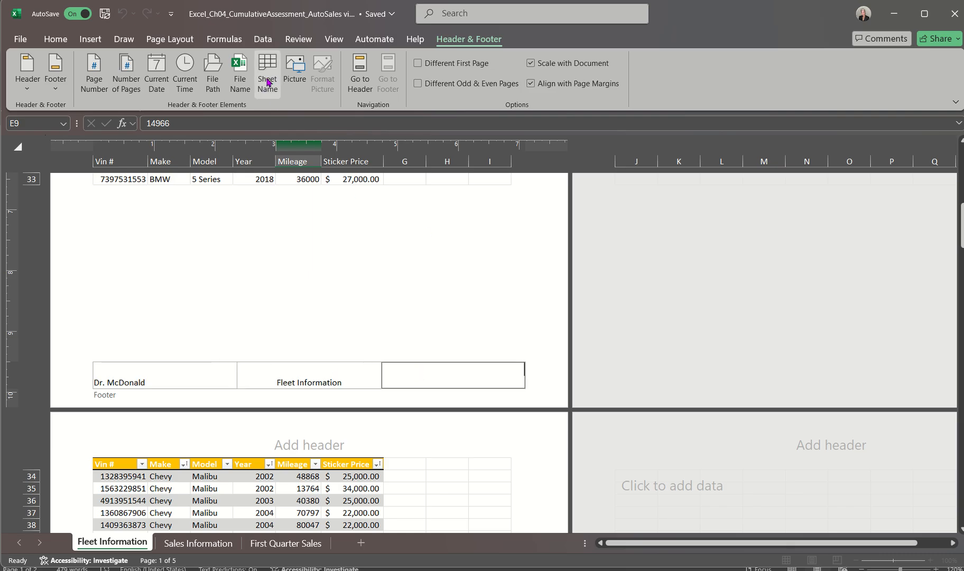
click(239, 77)
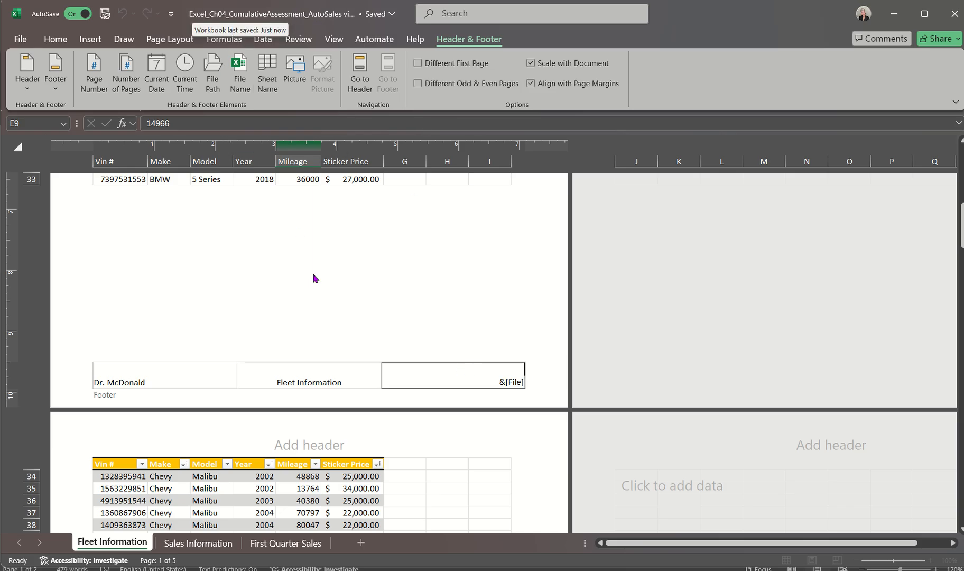
click(166, 384)
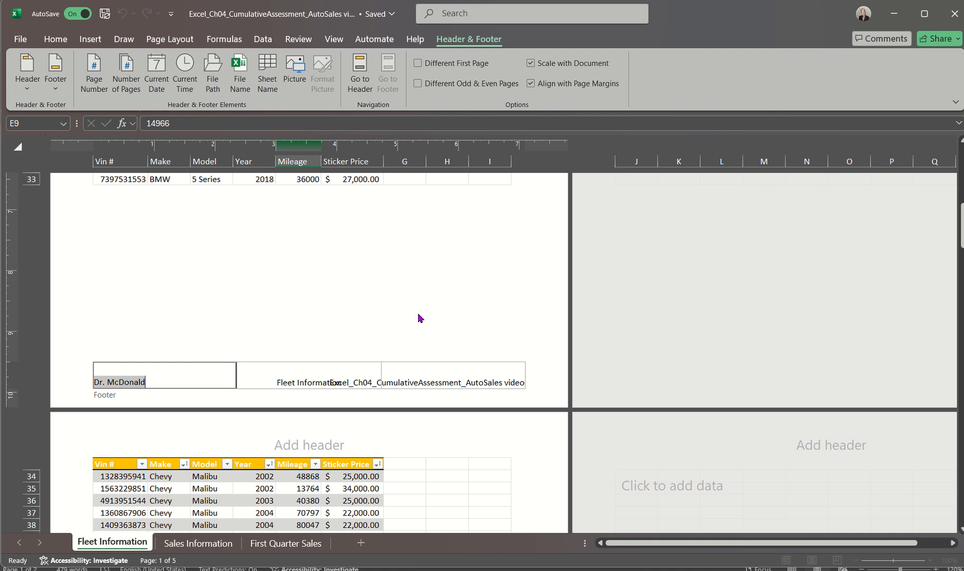
click(419, 478)
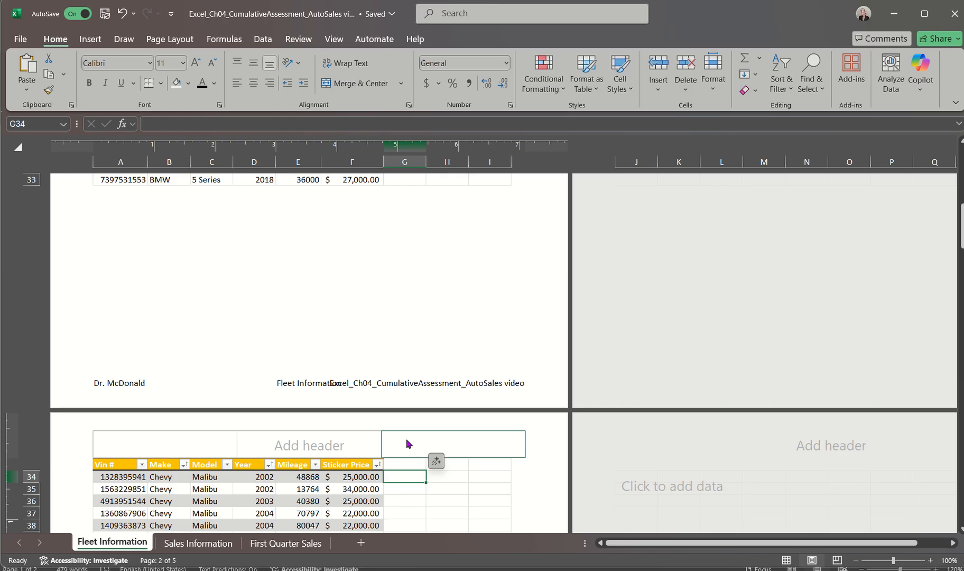
Switch the Fleet Information worksheet from Page Layout back to Normal view
scroll(407, 441, up, 10)
scroll(405, 438, down, 1)
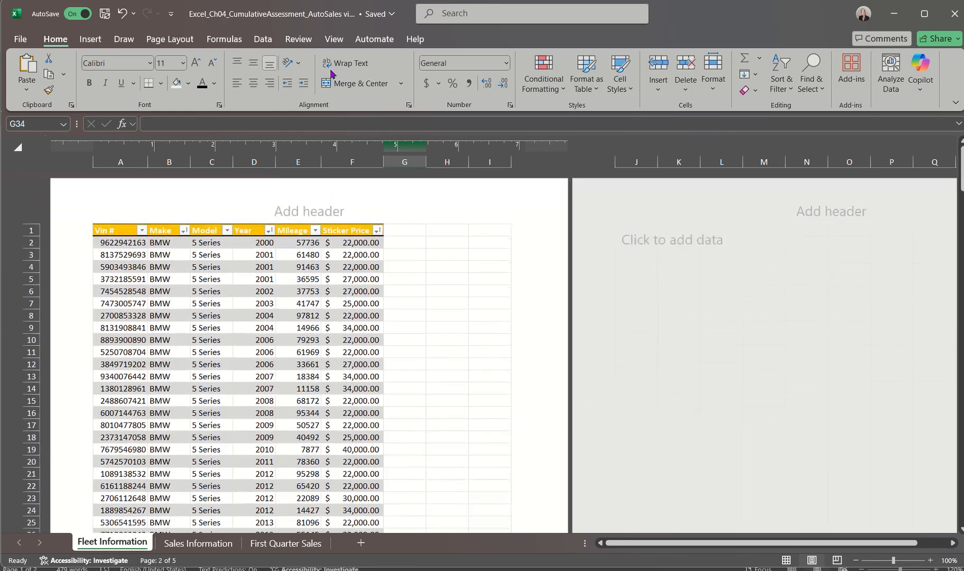
click(333, 44)
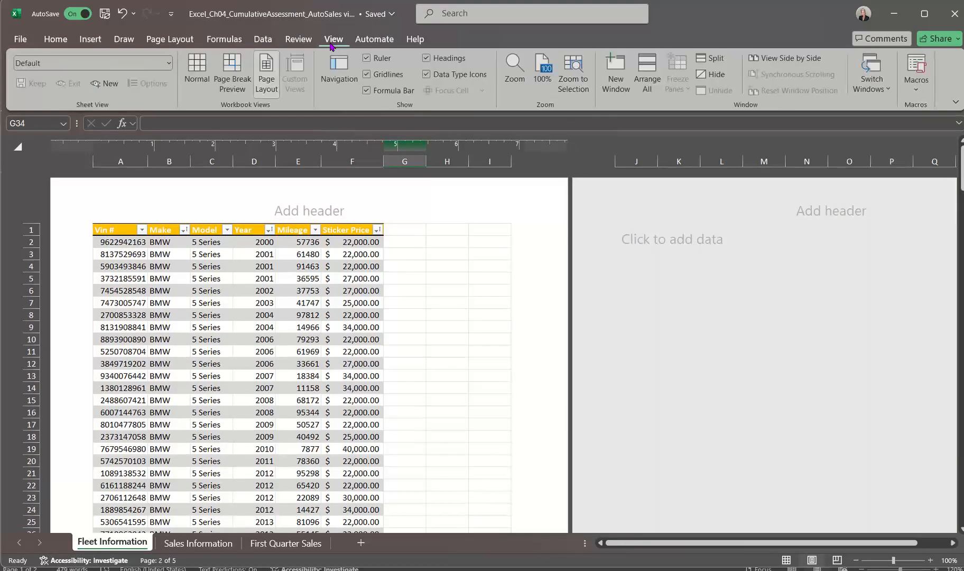
click(197, 66)
scroll(293, 252, up, 4)
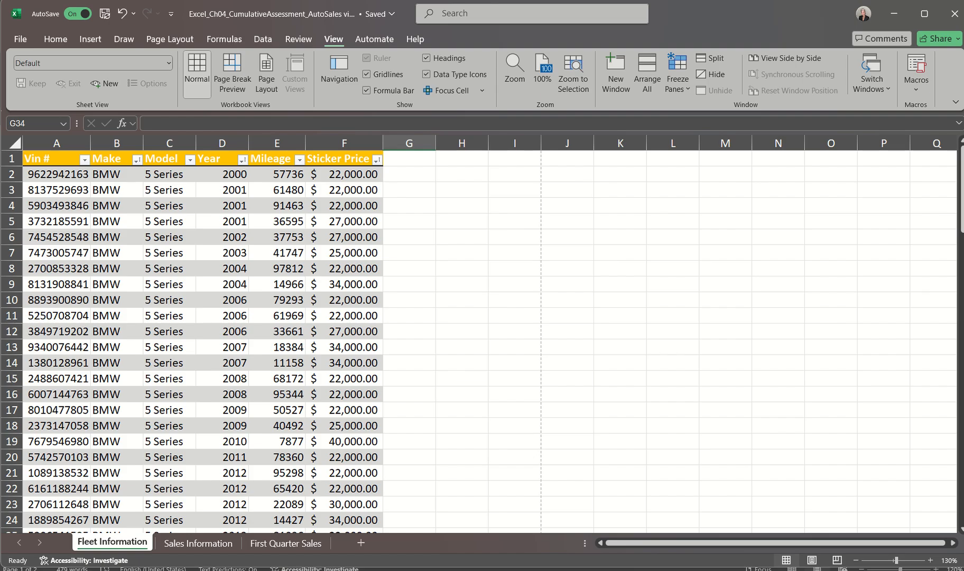
Check the Word instructions, then convert range A1:D30 on the workbook's Sales Information worksheet to a table with headers
click(931, 551)
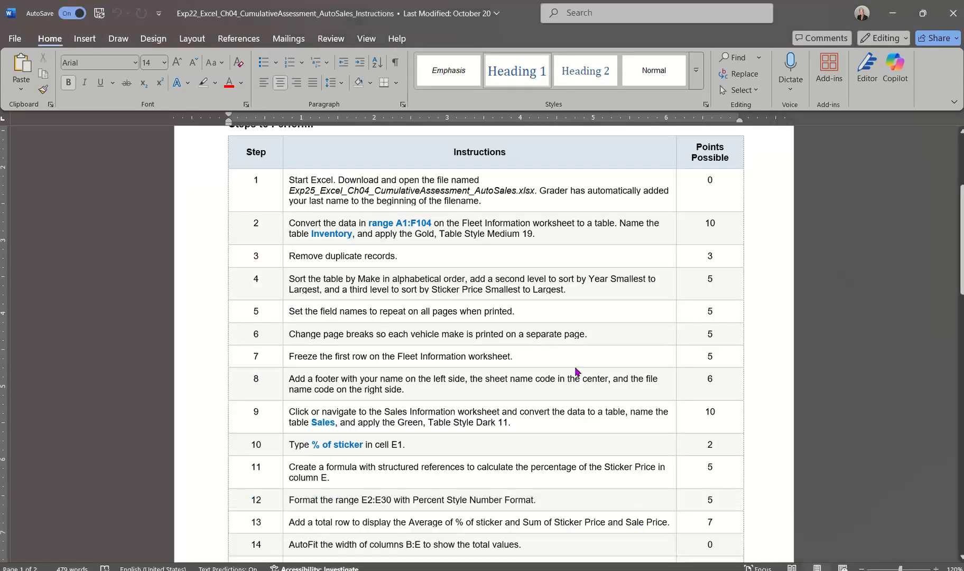
scroll(575, 371, down, 1)
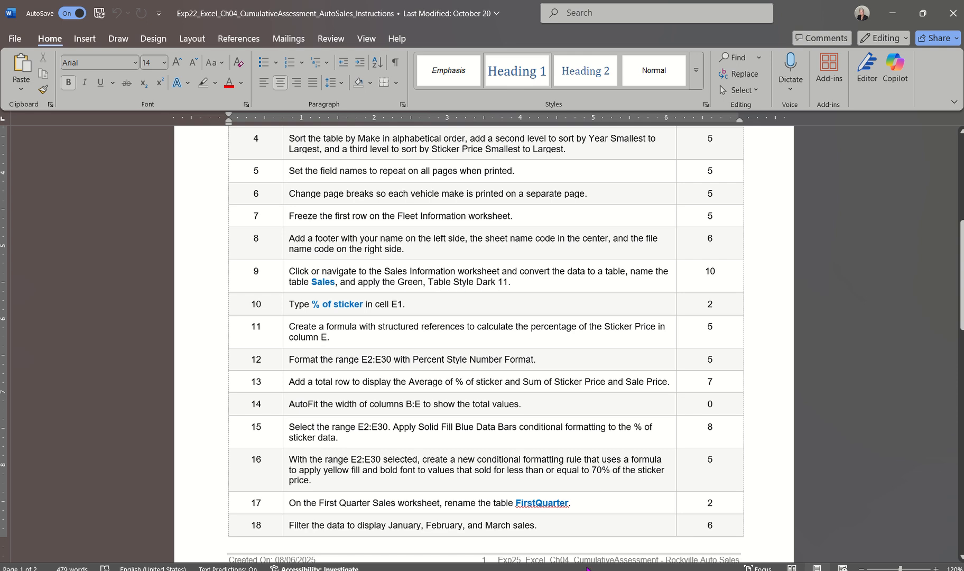
click(481, 569)
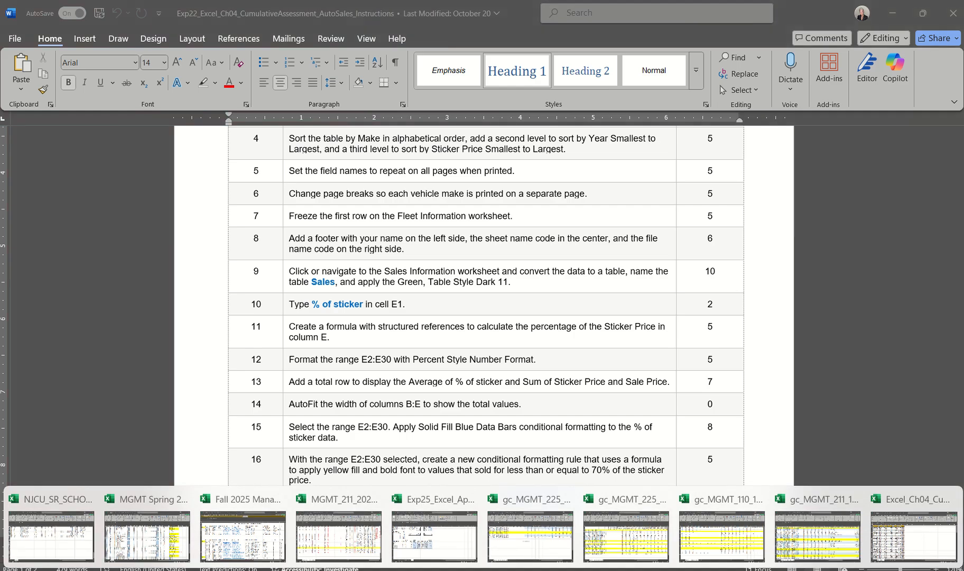
click(913, 534)
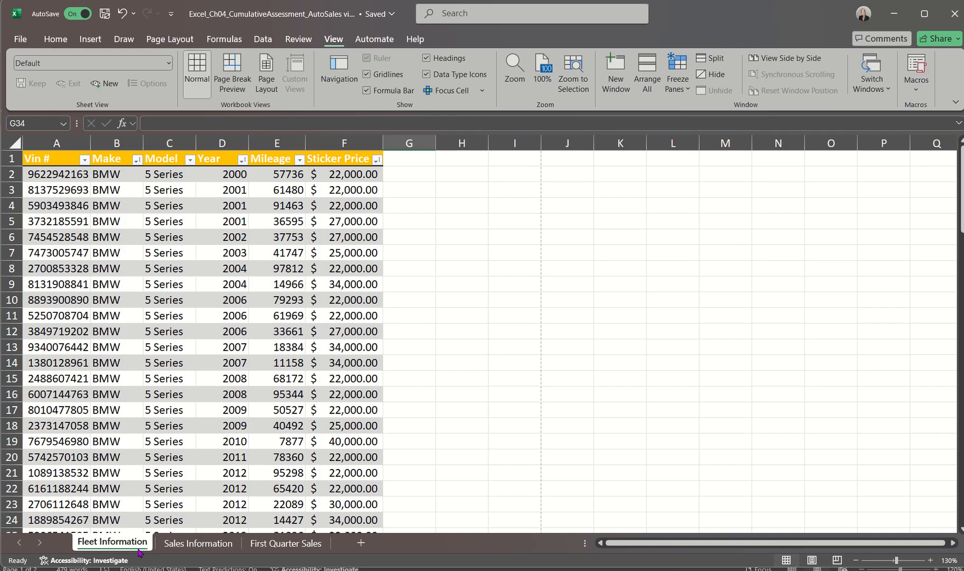
click(195, 545)
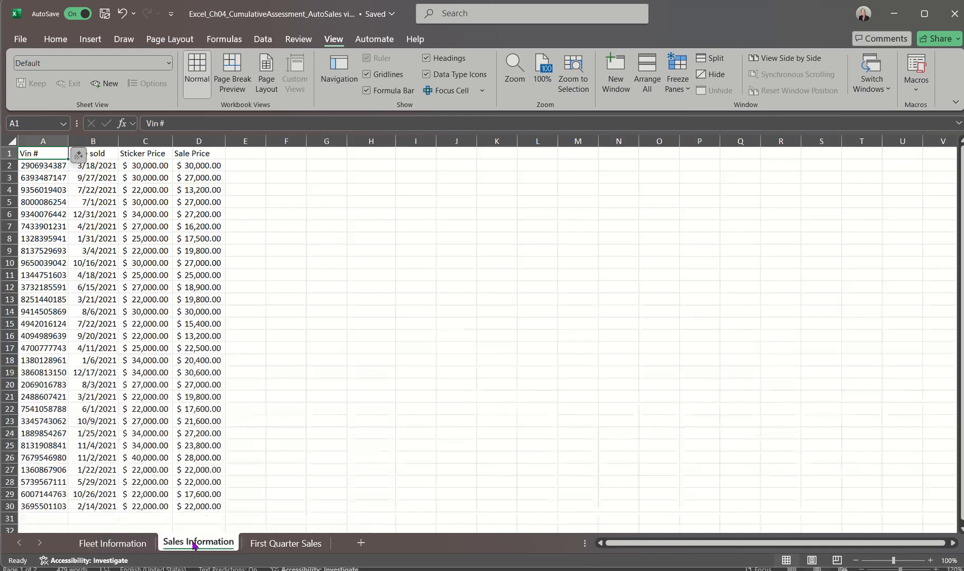
click(148, 274)
click(93, 347)
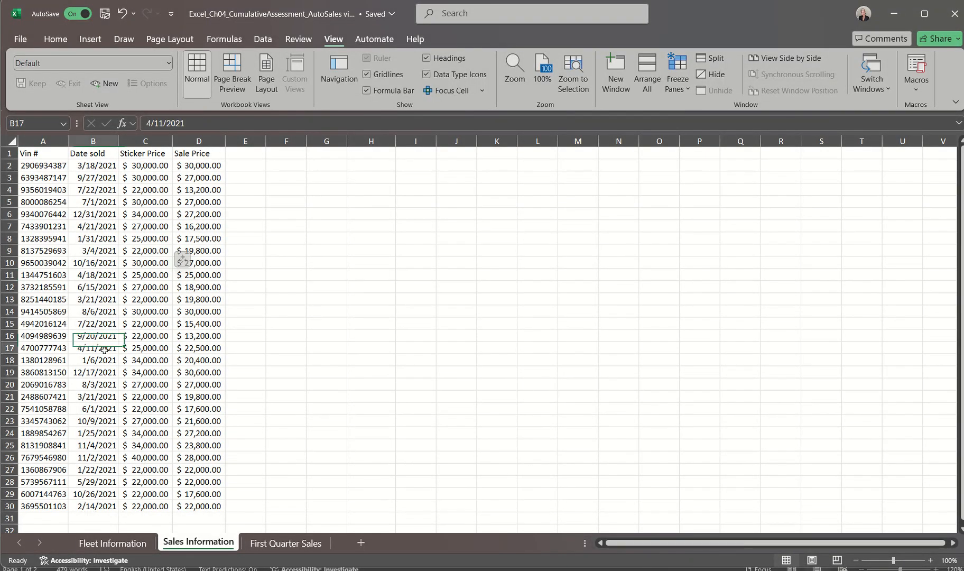
click(107, 255)
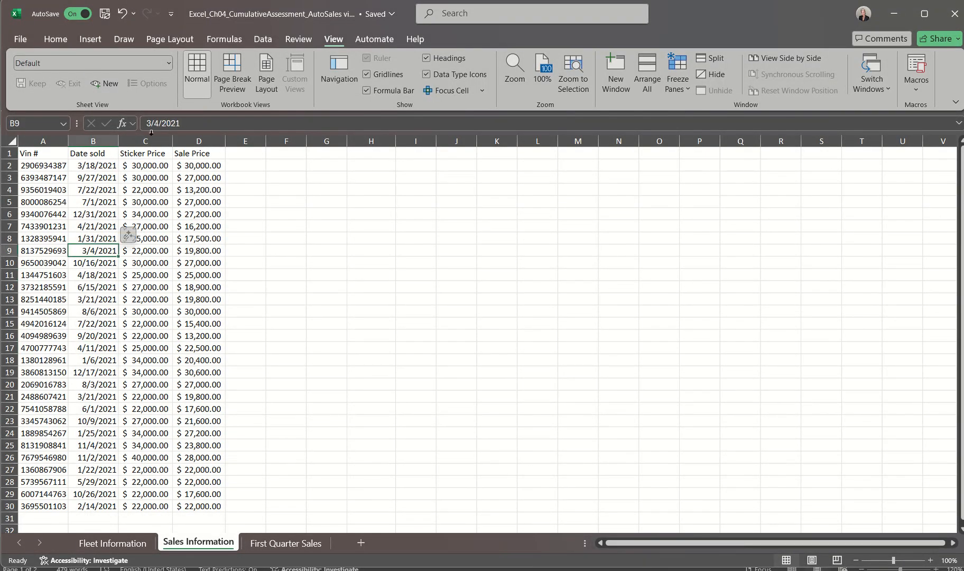
click(88, 38)
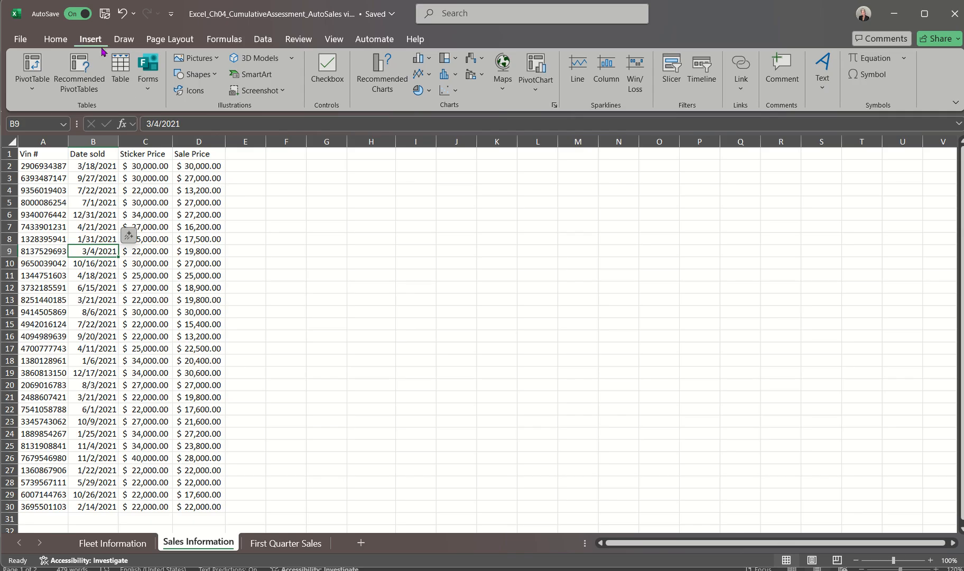
click(120, 77)
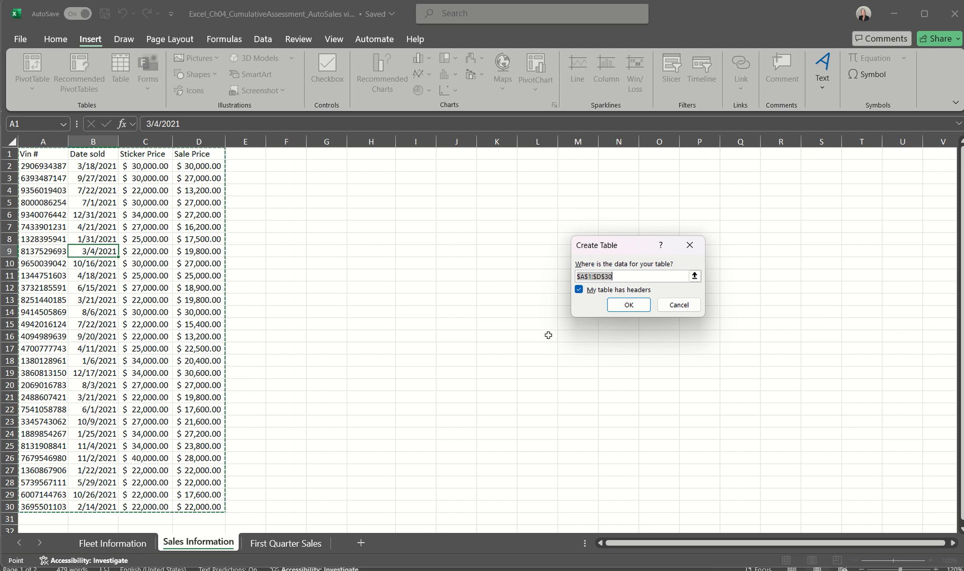
click(628, 305)
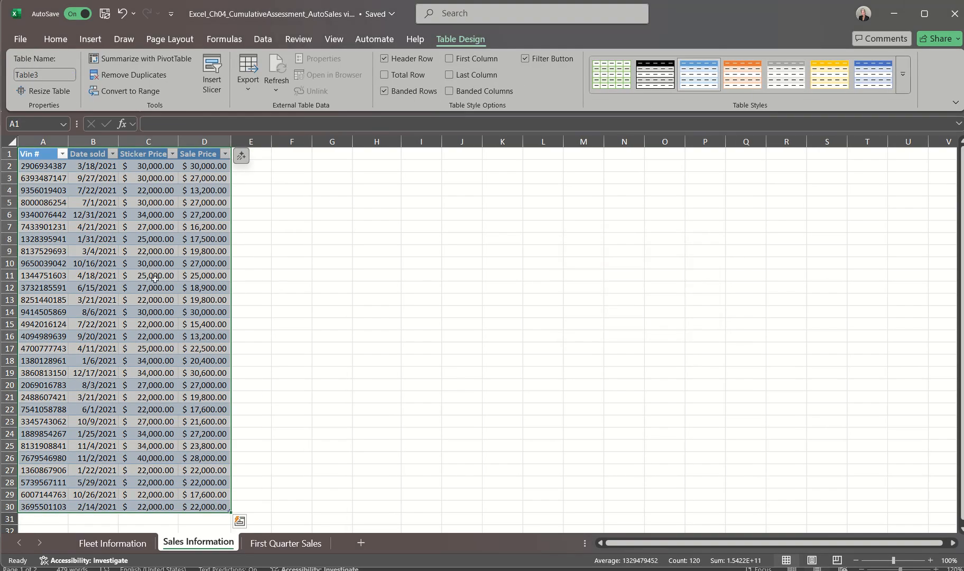
Name the Sales Information table Sales and apply the Green, Table Style Dark 11
click(125, 272)
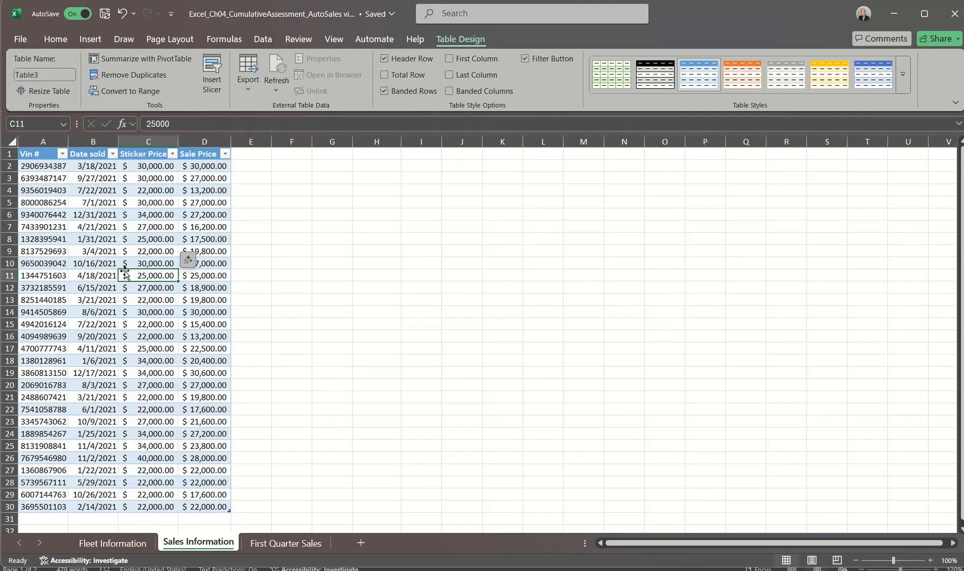
click(56, 75)
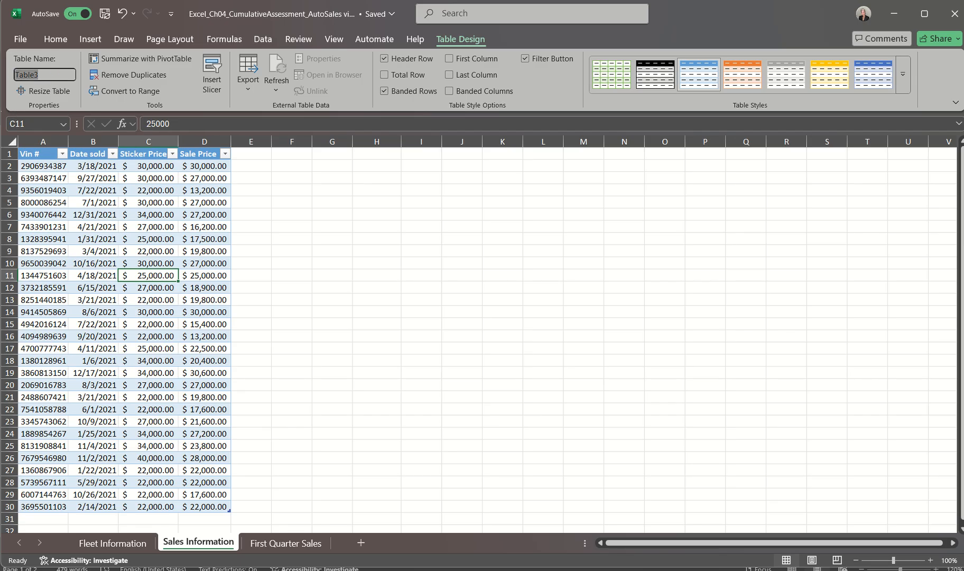
text(Sal)
key(Return)
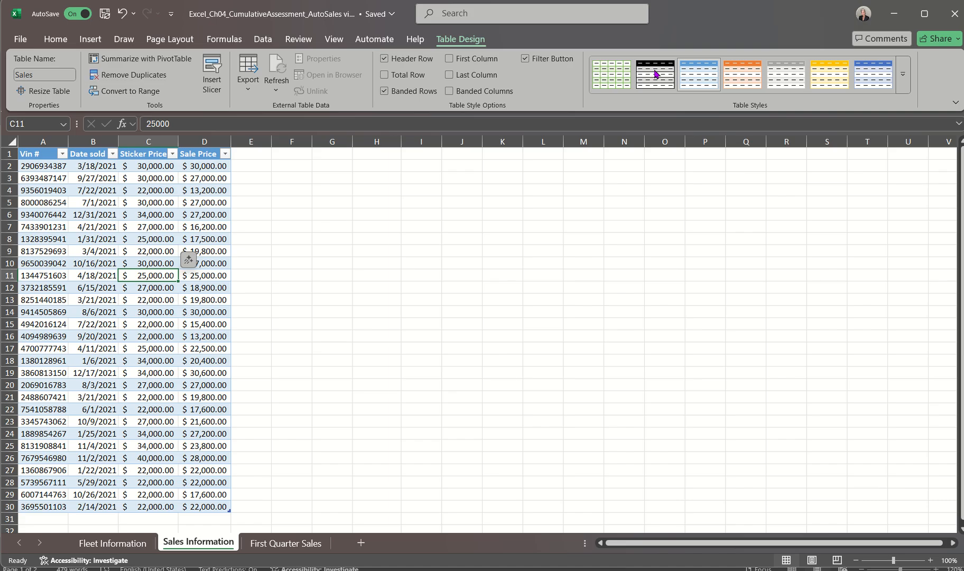
click(905, 89)
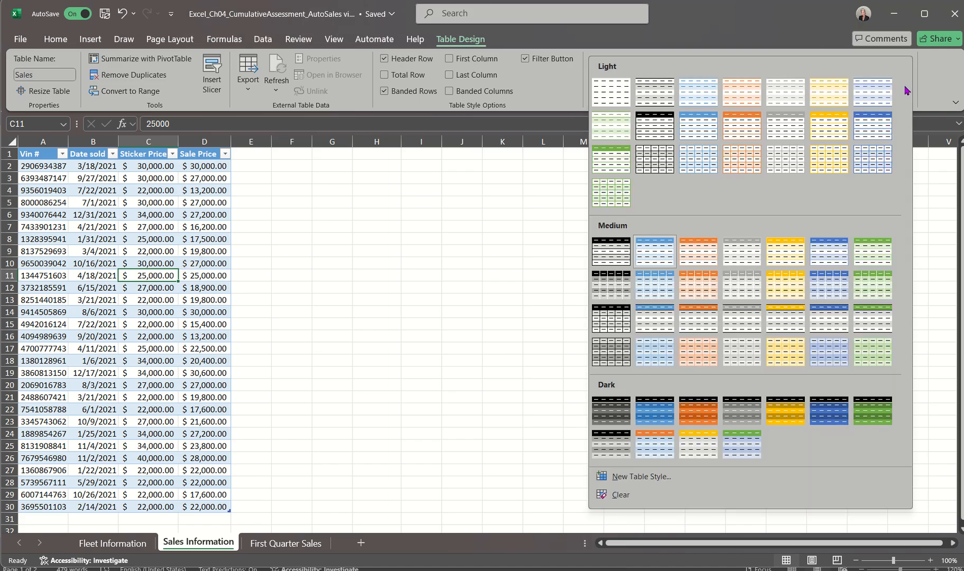
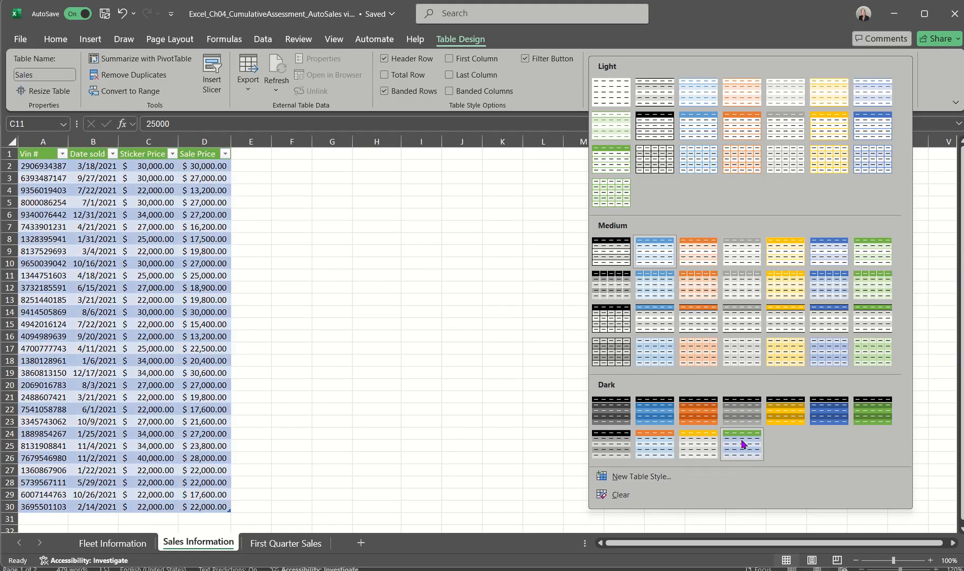
click(738, 442)
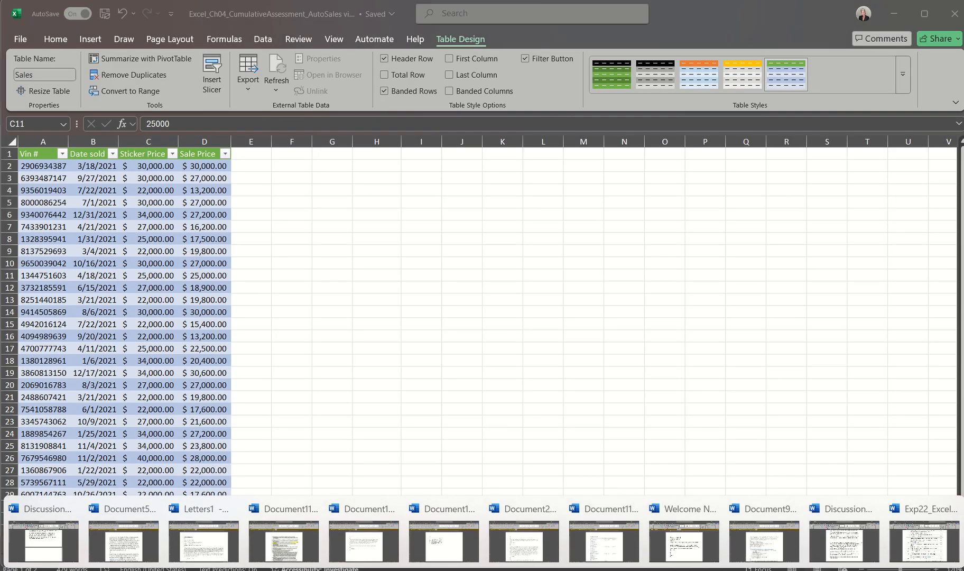
Check step 10 in the Word instructions, then enter the column heading % of sticker in cell E1 of the Excel workbook
click(920, 544)
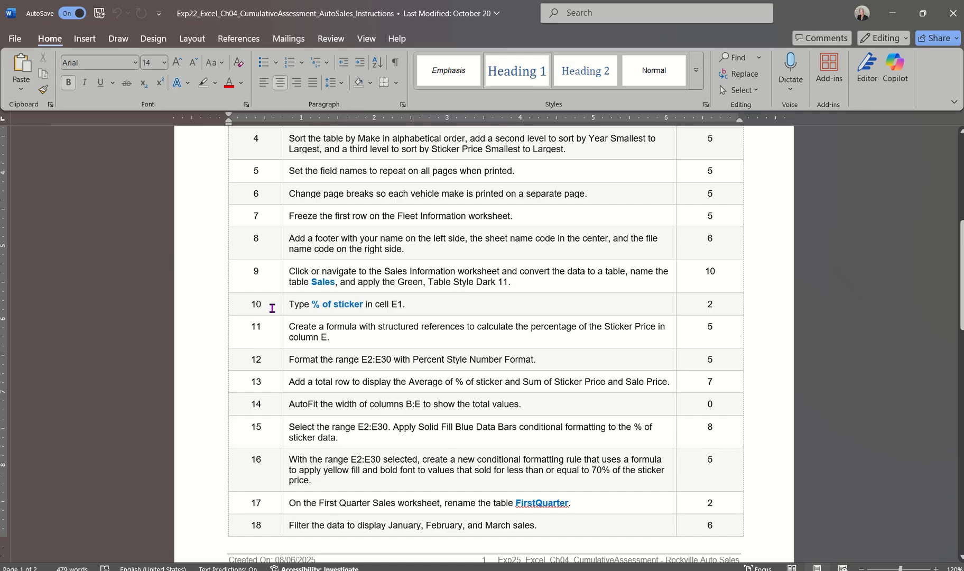
click(581, 570)
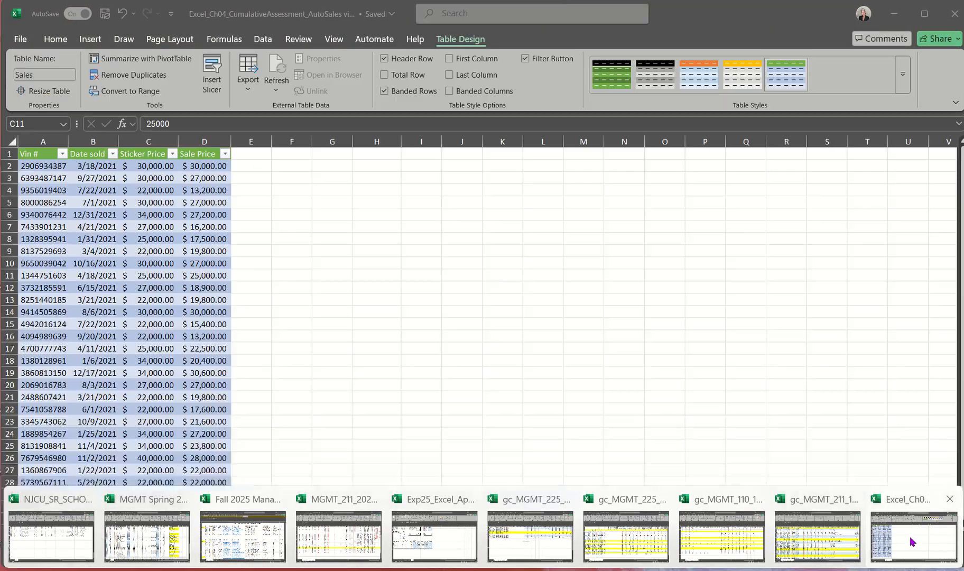
click(909, 536)
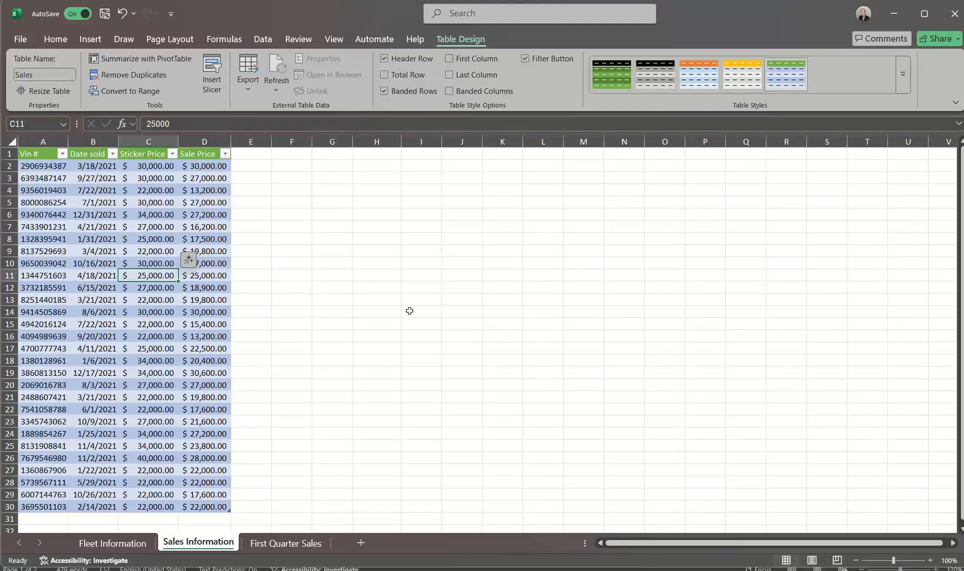
click(241, 152)
text(% of s)
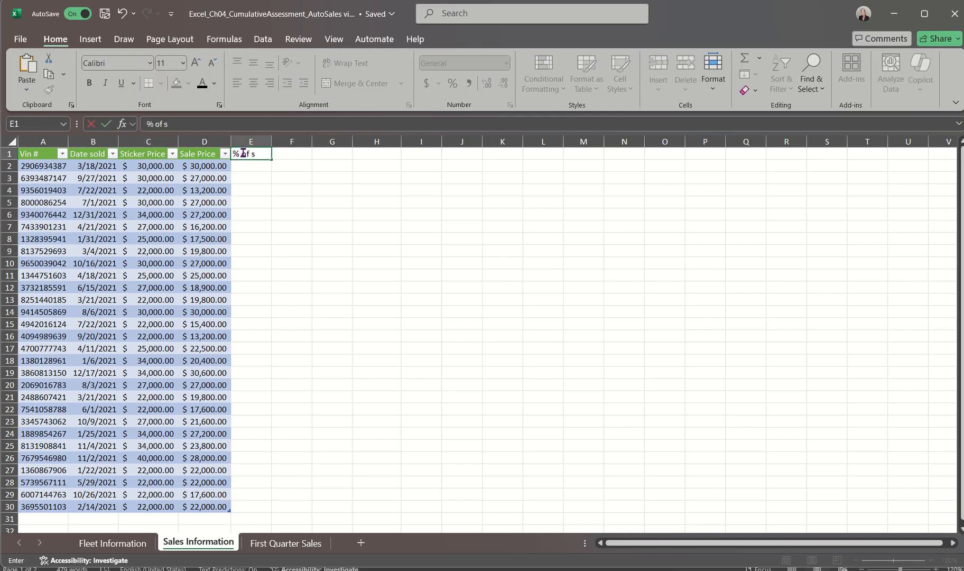
text(ticker)
key(Return)
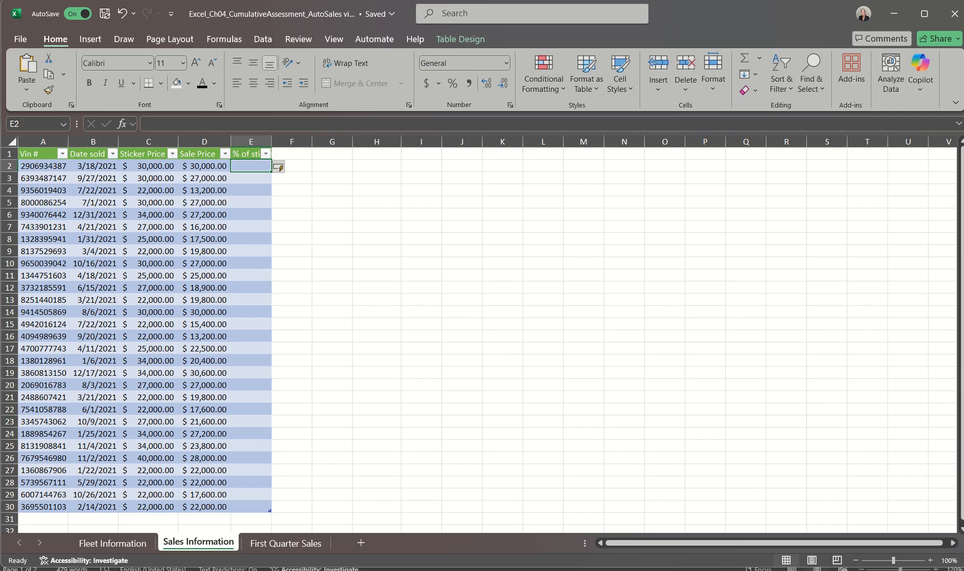
Check step 11 in Word, then fill the % of sticker column in Excel with the formula =[@[Sale Price]]/[@[Sticker Price]], starting in E2
click(930, 550)
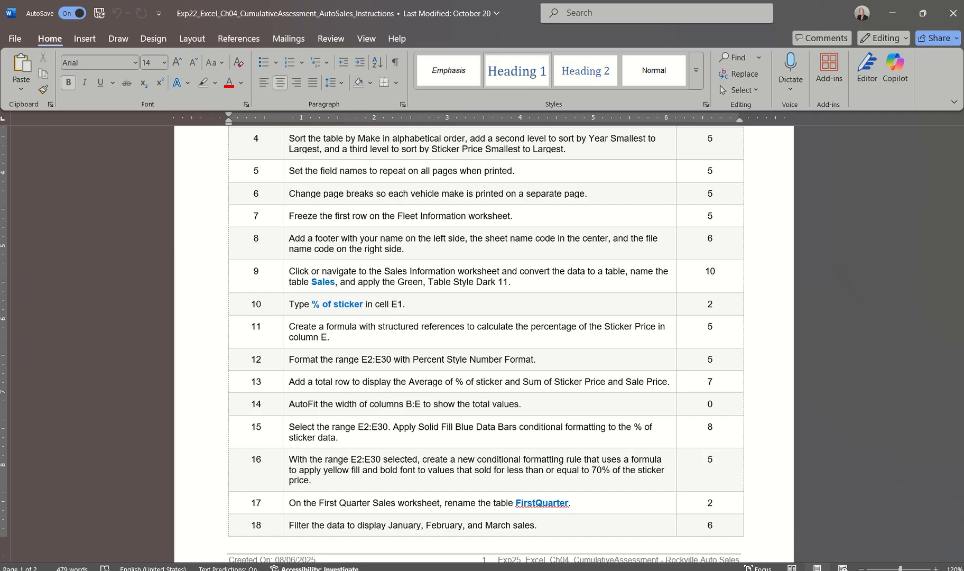
mouse_move(644, 567)
click(893, 552)
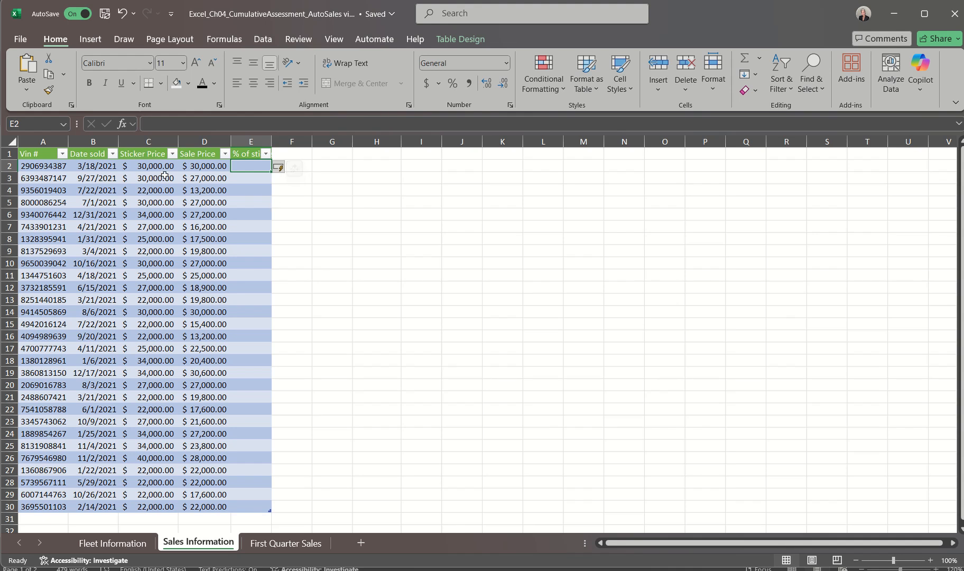
click(193, 153)
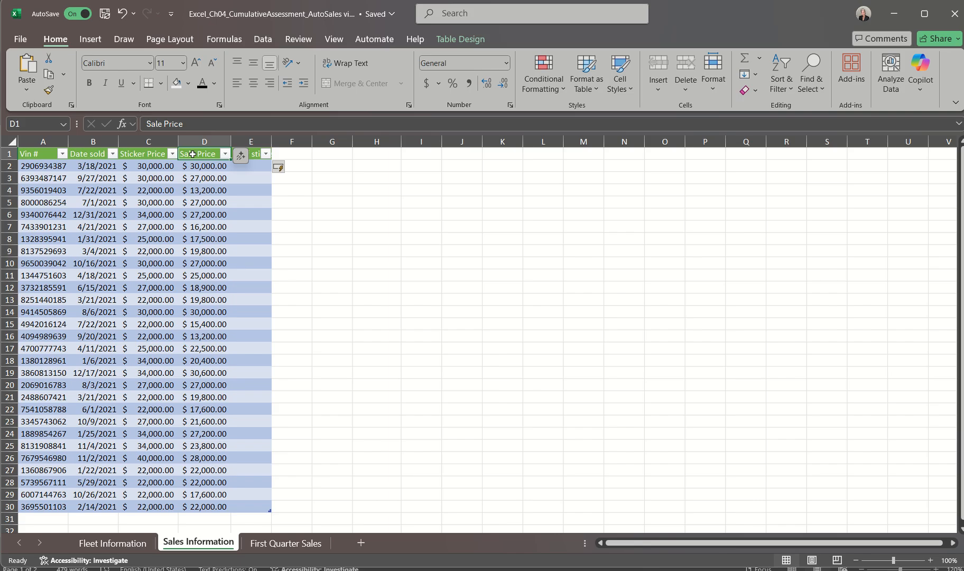
click(255, 168)
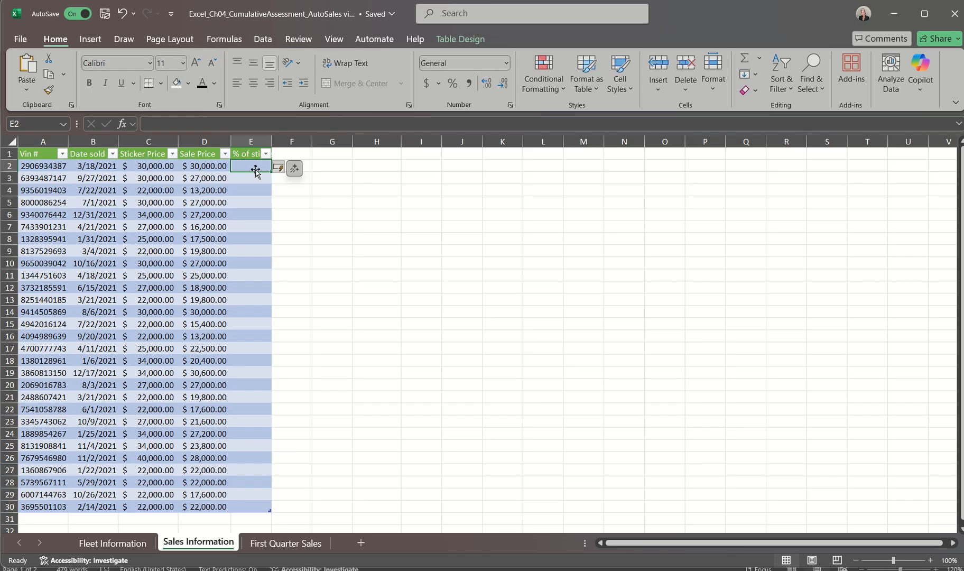
text(=)
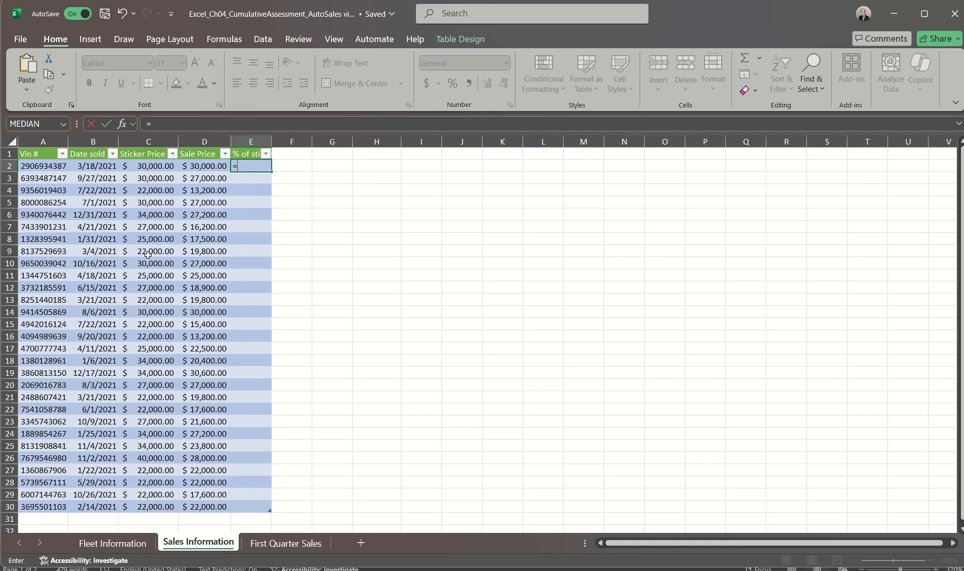
click(189, 166)
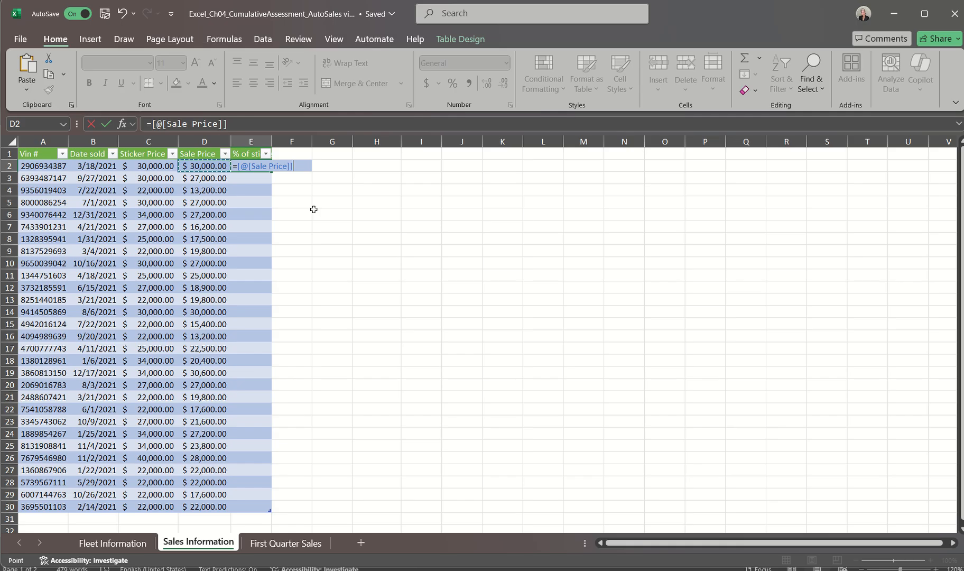
text(/)
click(151, 166)
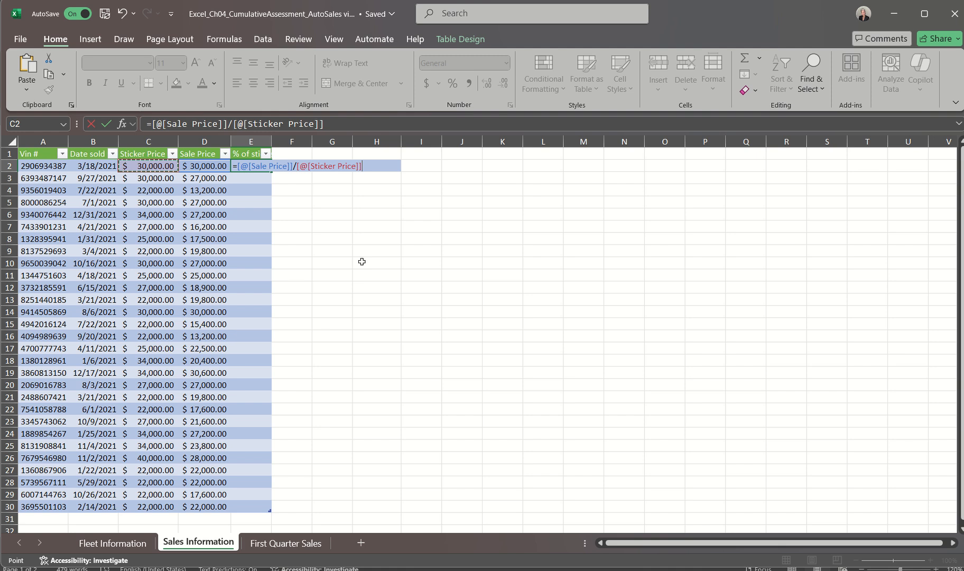
key(Return)
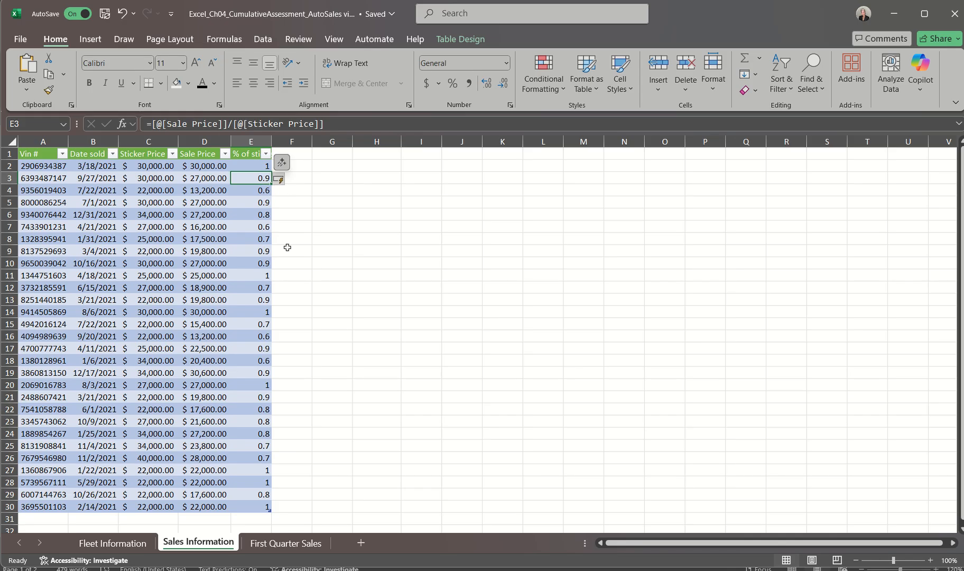
click(262, 265)
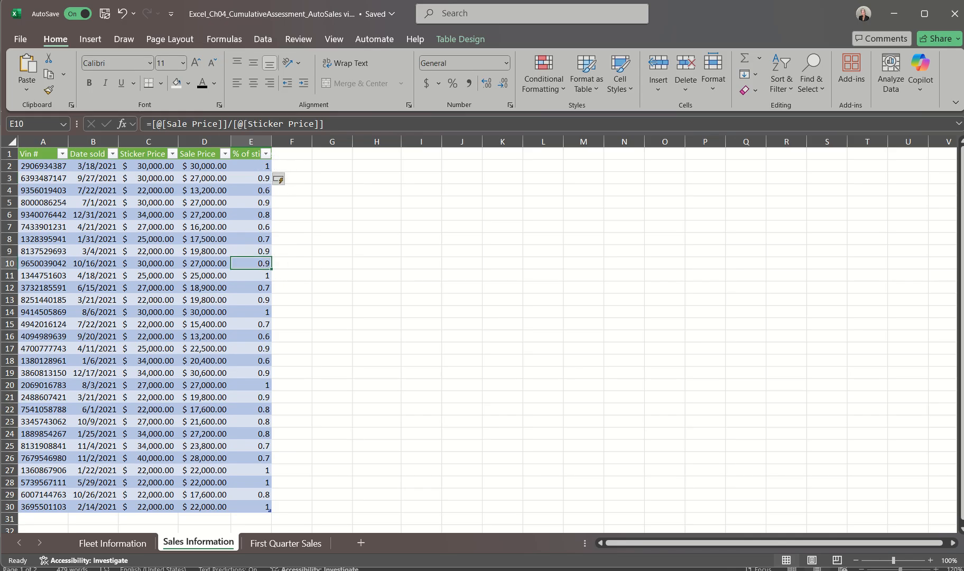
Check step 12 in the Word instructions, then format range E2:E30 of the Excel Sales table with Percent Style
click(930, 528)
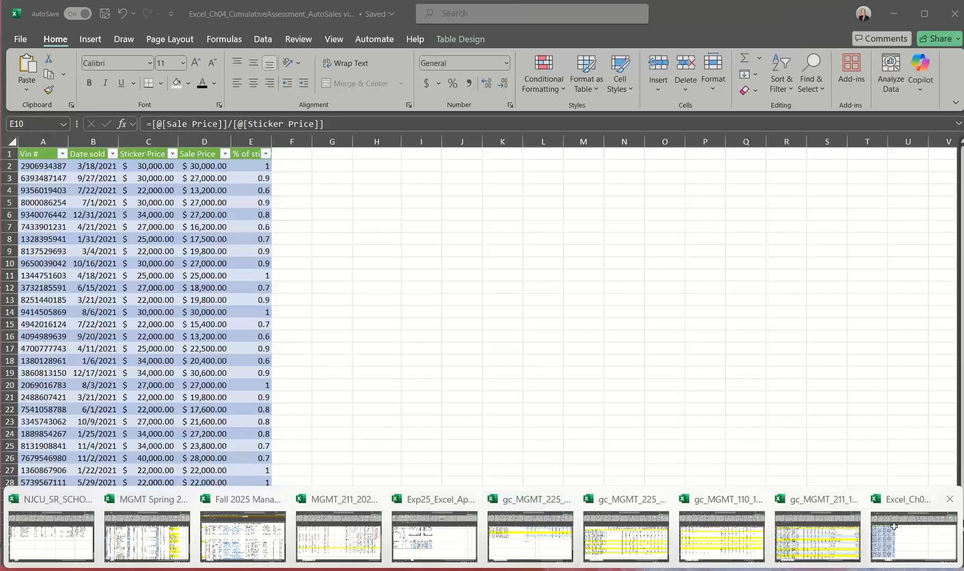
click(897, 531)
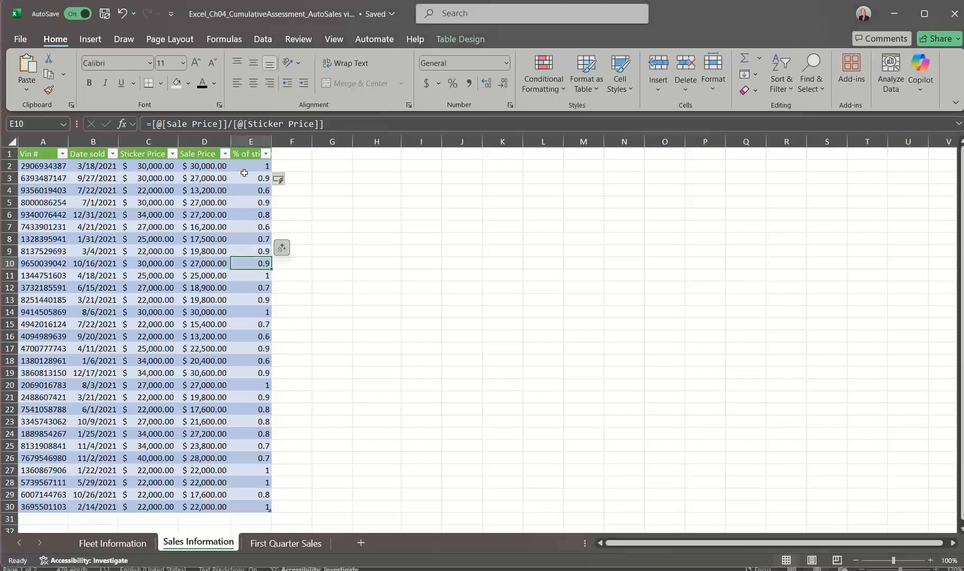
drag(244, 168, 243, 458)
scroll(383, 365, up, 2)
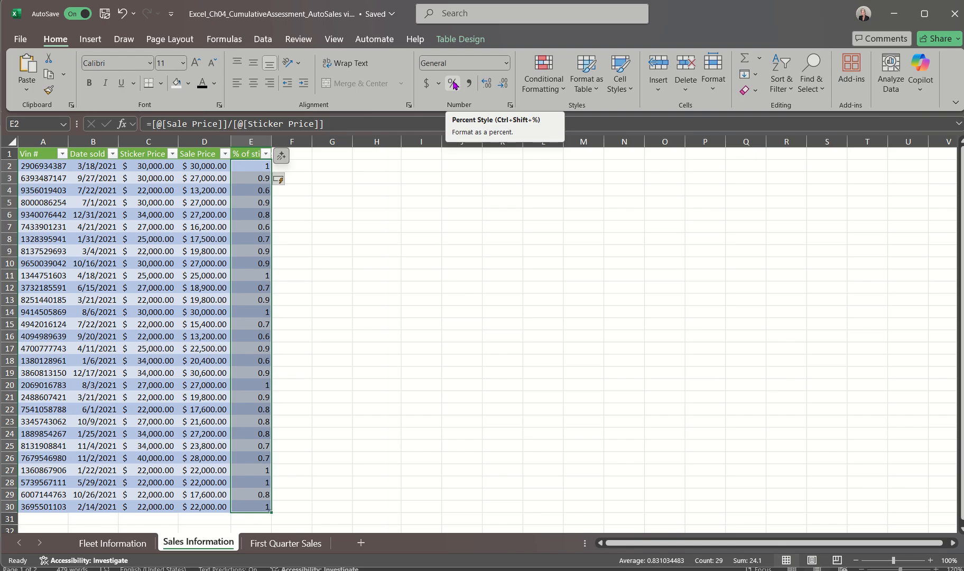
click(506, 64)
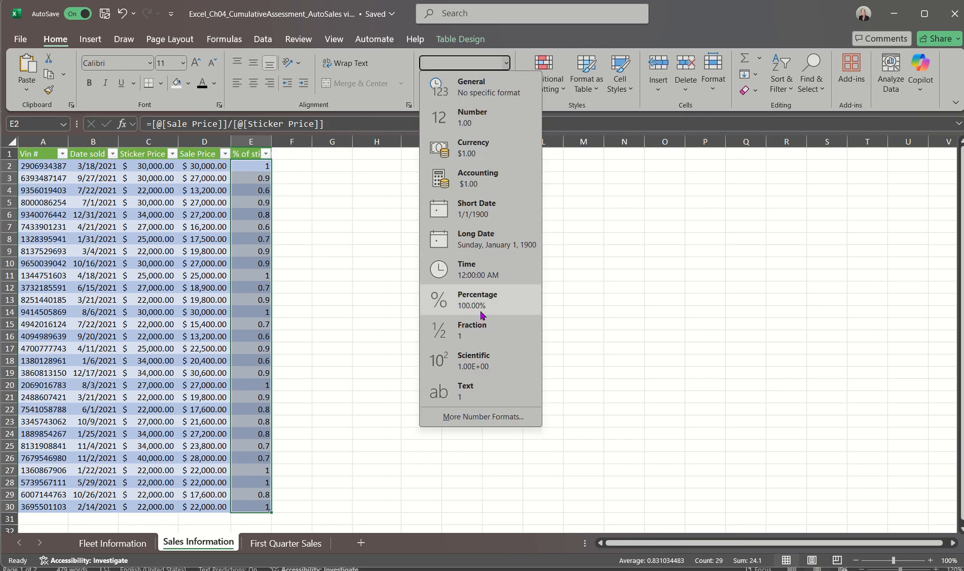
click(500, 64)
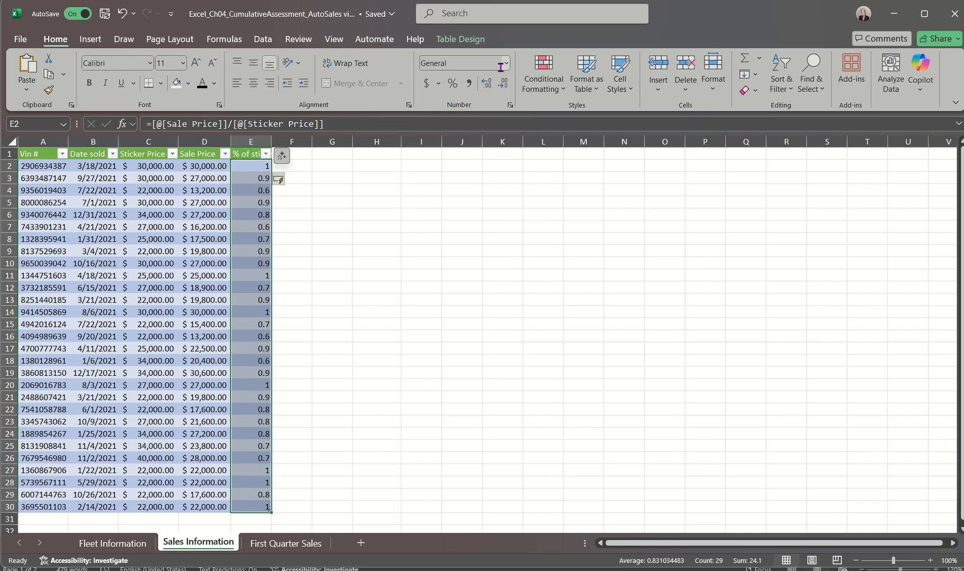
click(453, 84)
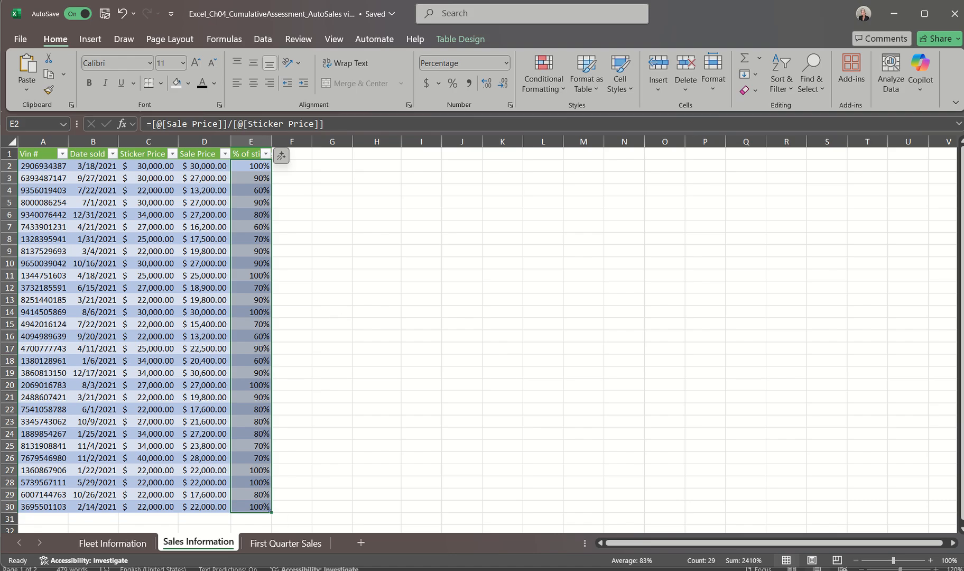
Check step 13 in the Word instructions, then show the Sales table's design options in the Excel workbook
click(924, 531)
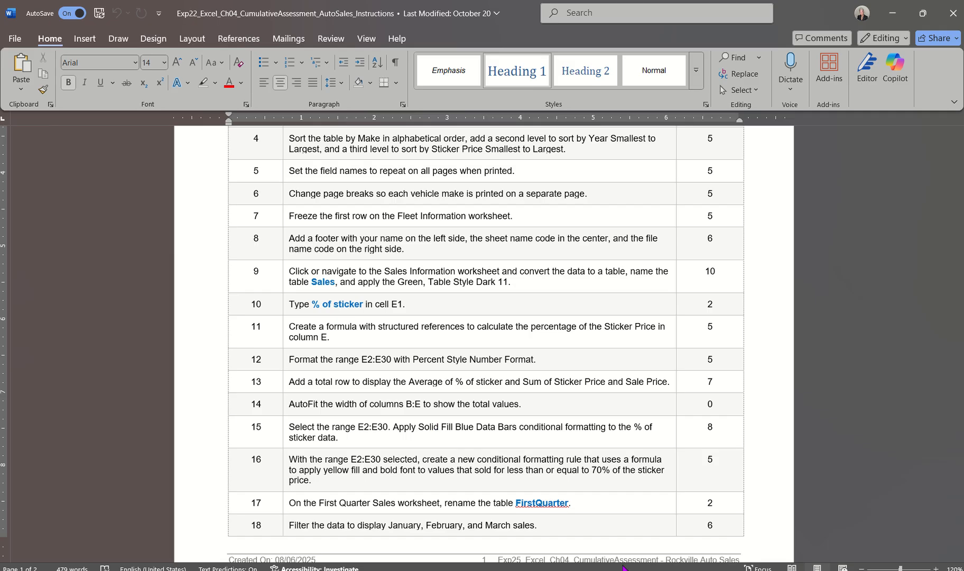
click(902, 543)
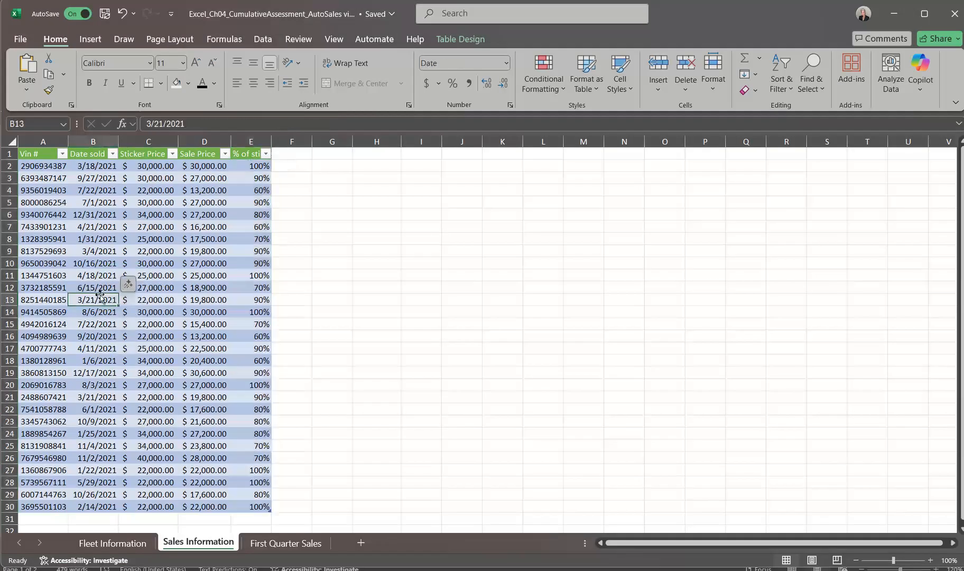
click(460, 41)
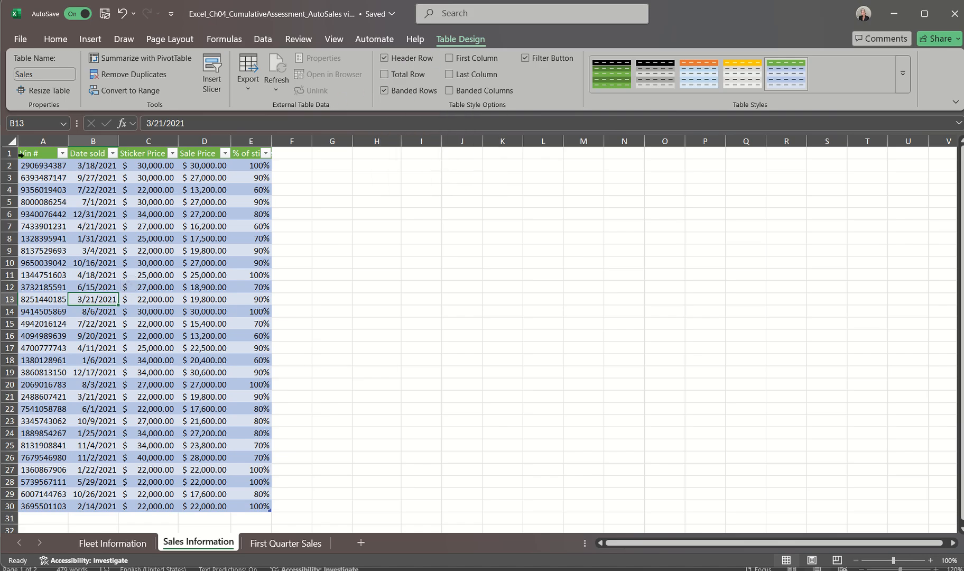
Preview the Sales table's header row, banding, first-column and filter button options, returning each one to its original setting
click(384, 59)
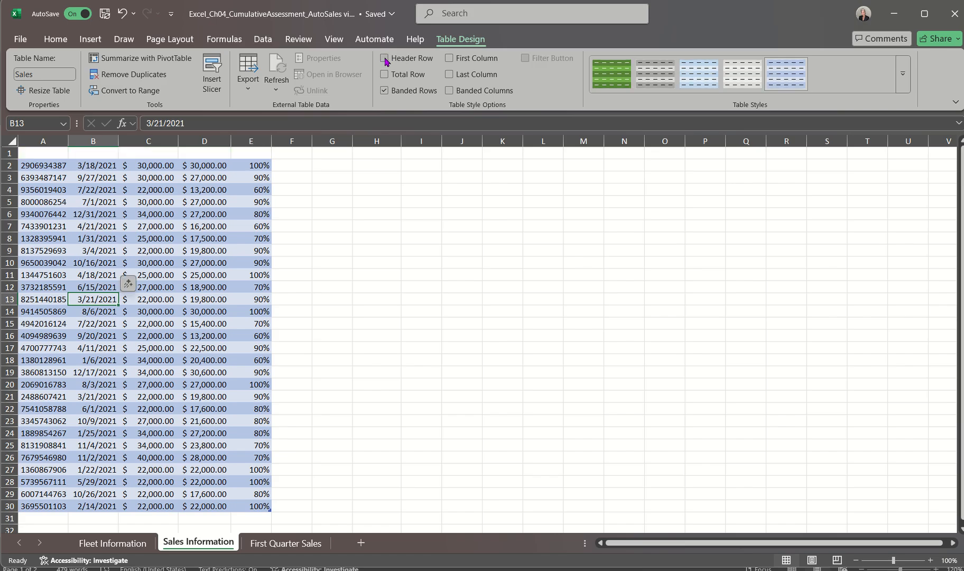
click(384, 59)
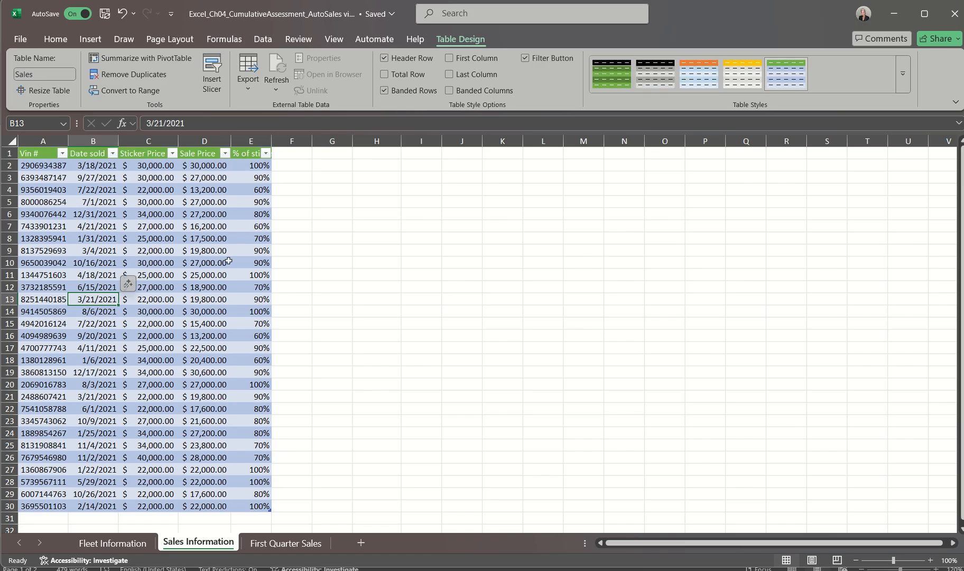
click(384, 91)
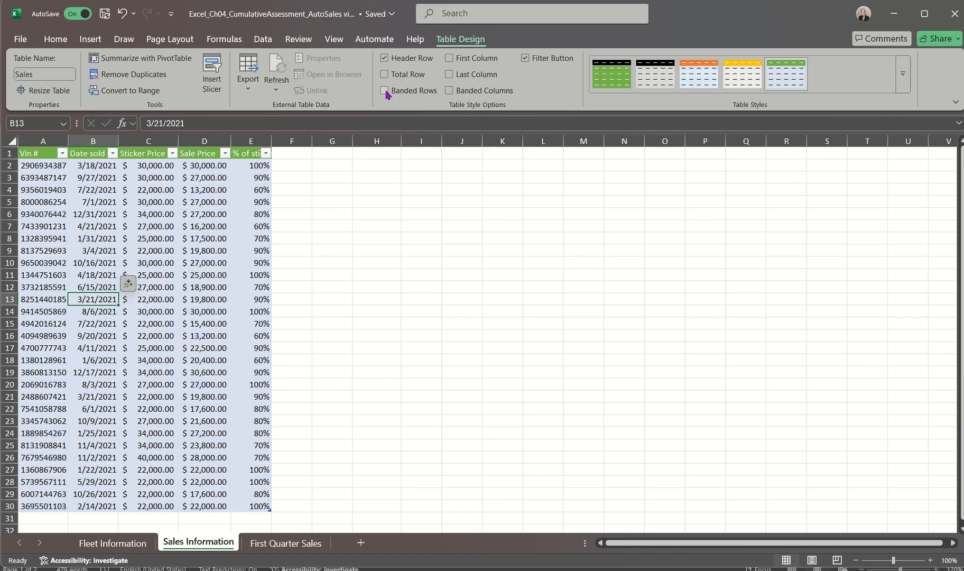
click(385, 91)
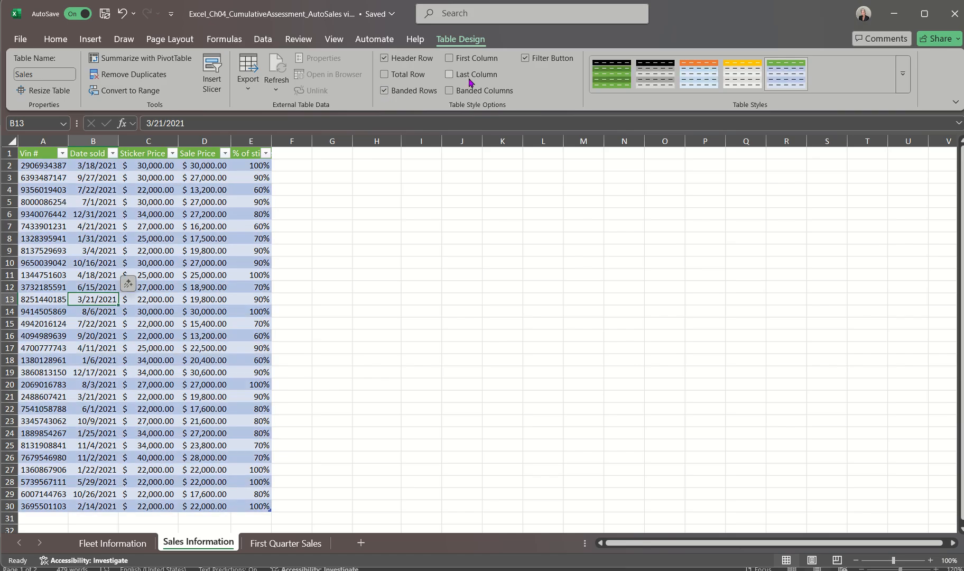
click(449, 58)
click(448, 59)
click(384, 91)
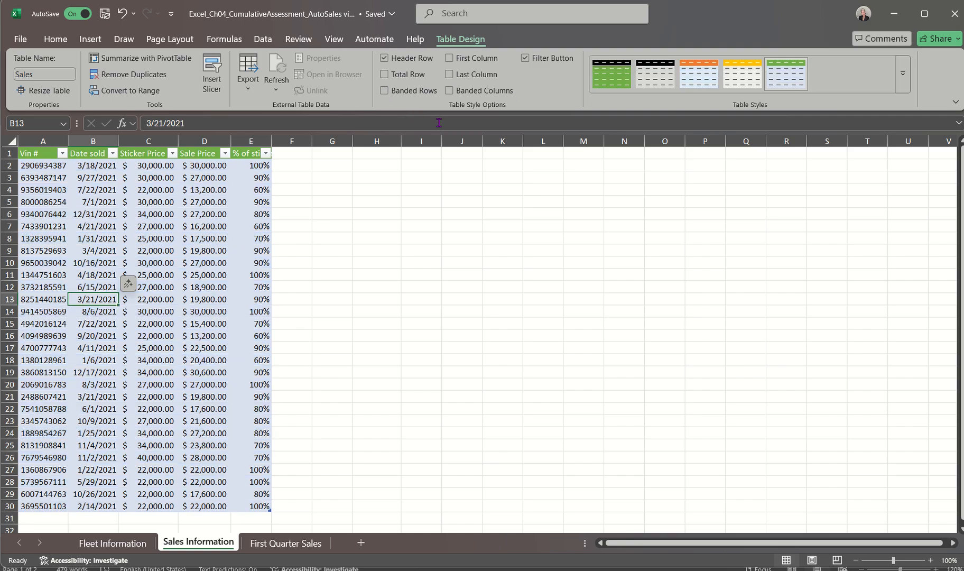
click(449, 92)
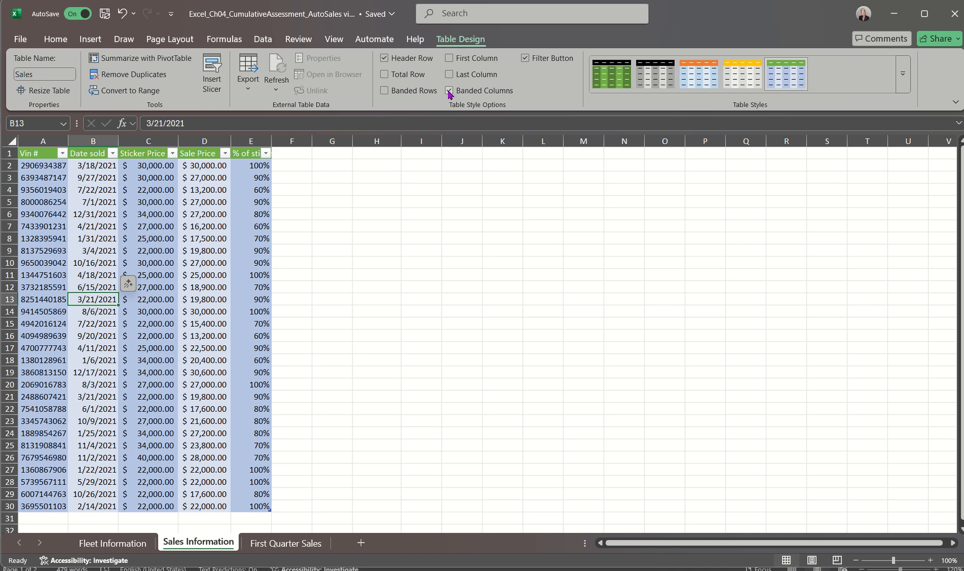
click(449, 92)
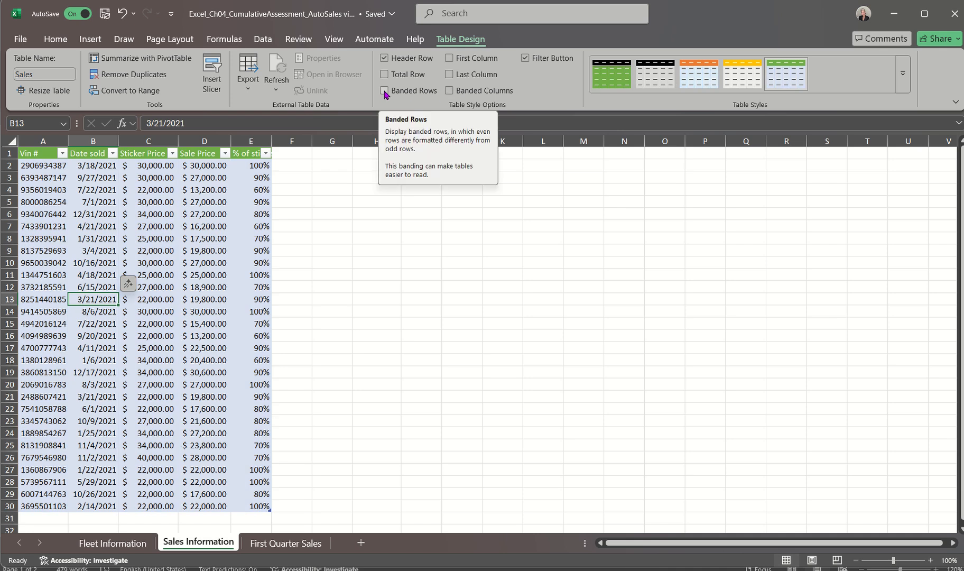
click(385, 92)
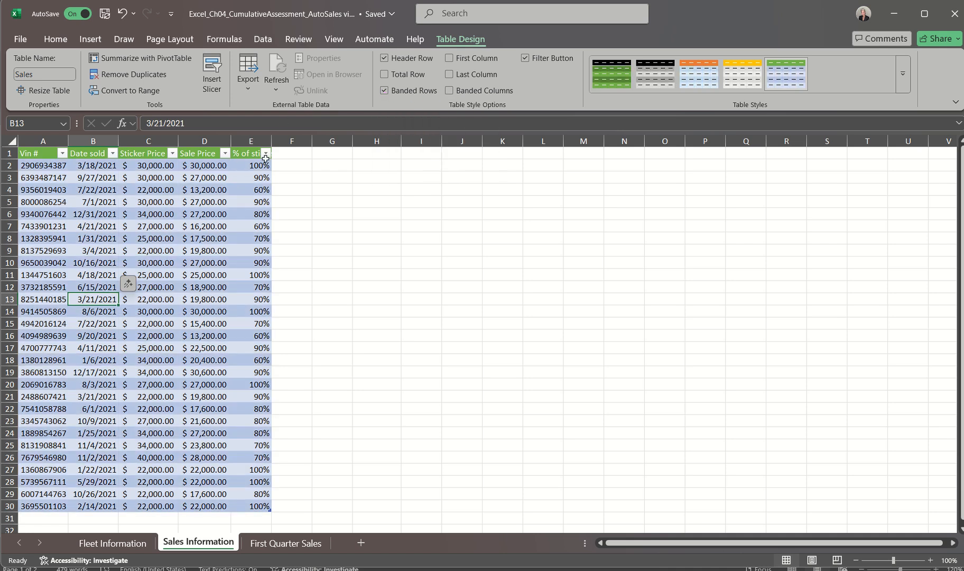
click(526, 59)
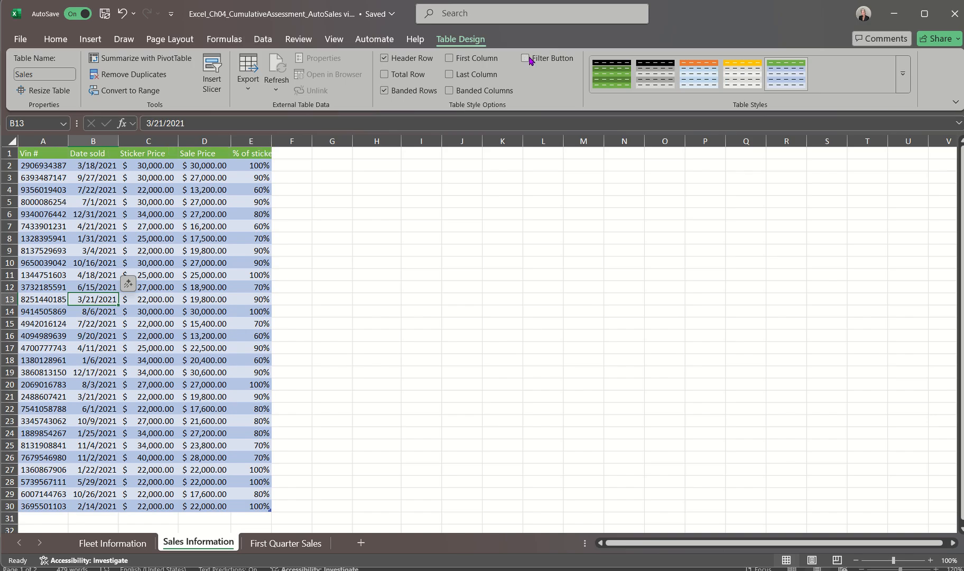
click(528, 59)
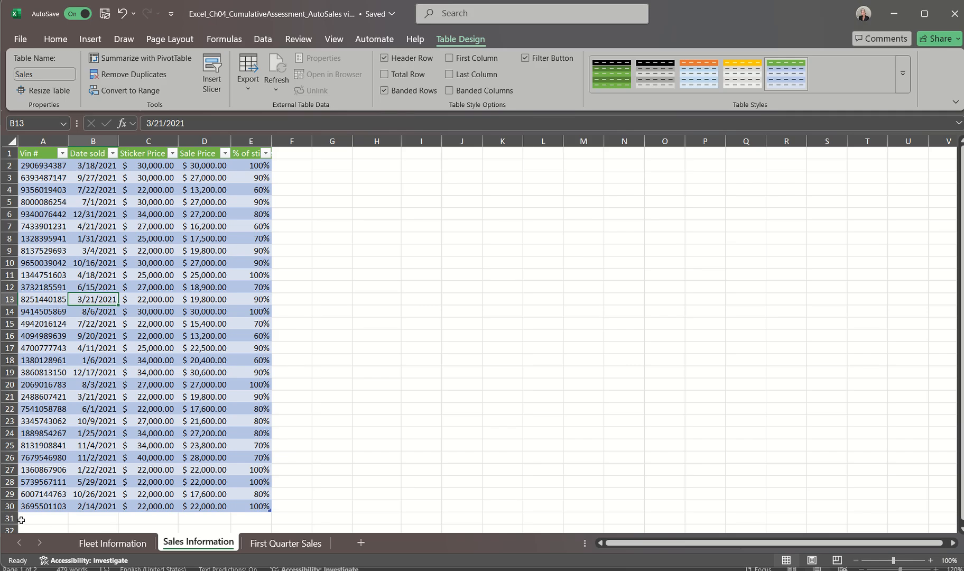
Add a total row to the Sales table and make it display the Average of the % of sticker column
click(384, 74)
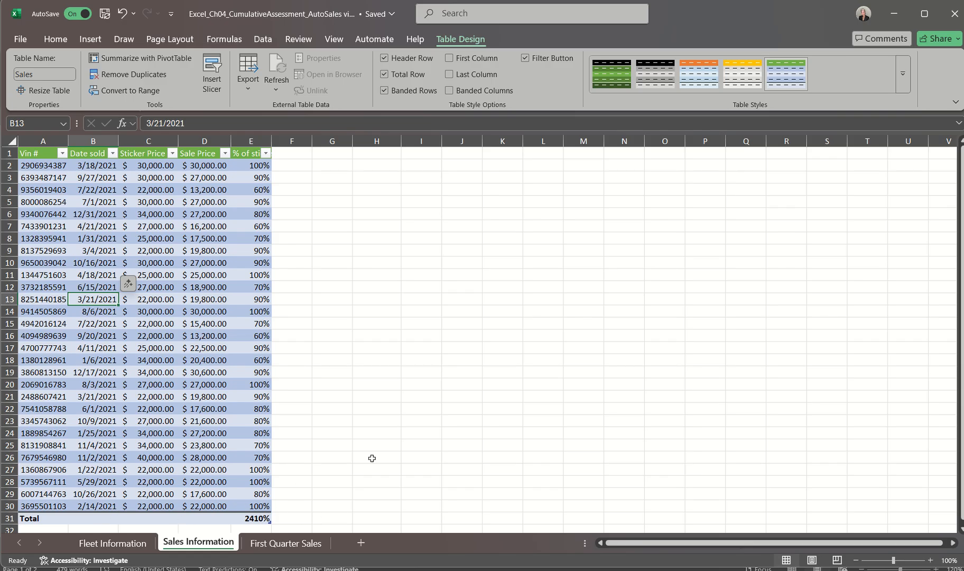
scroll(372, 457, down, 4)
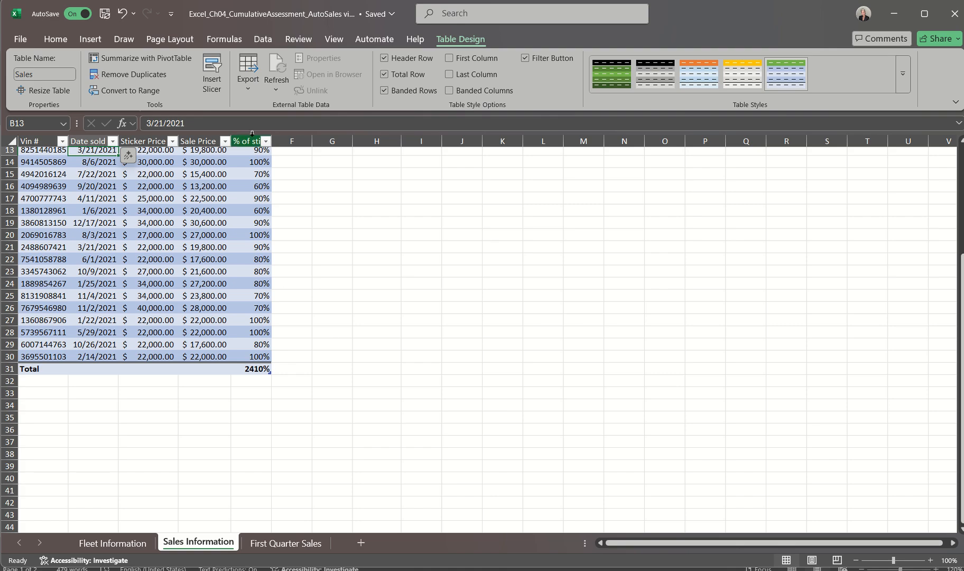
click(254, 369)
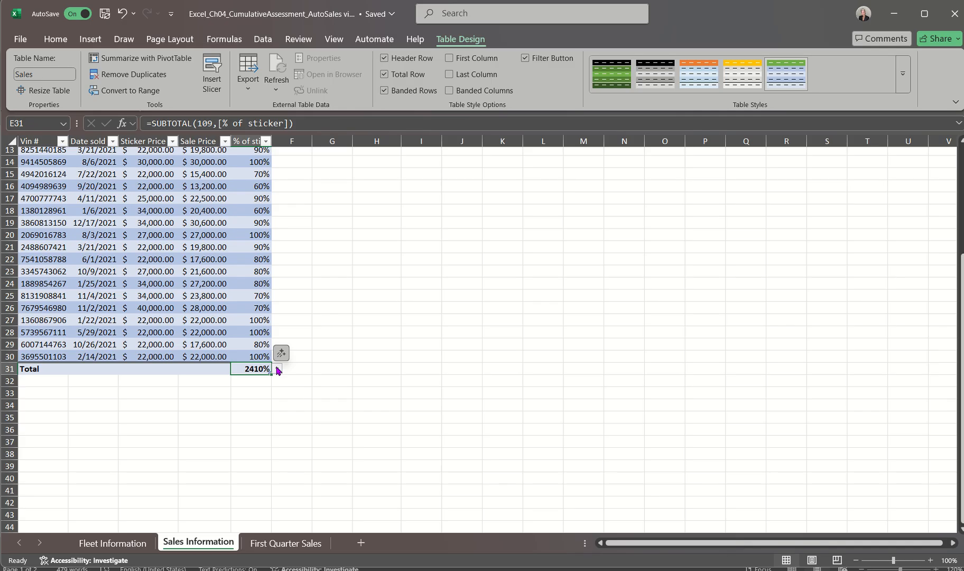
click(278, 369)
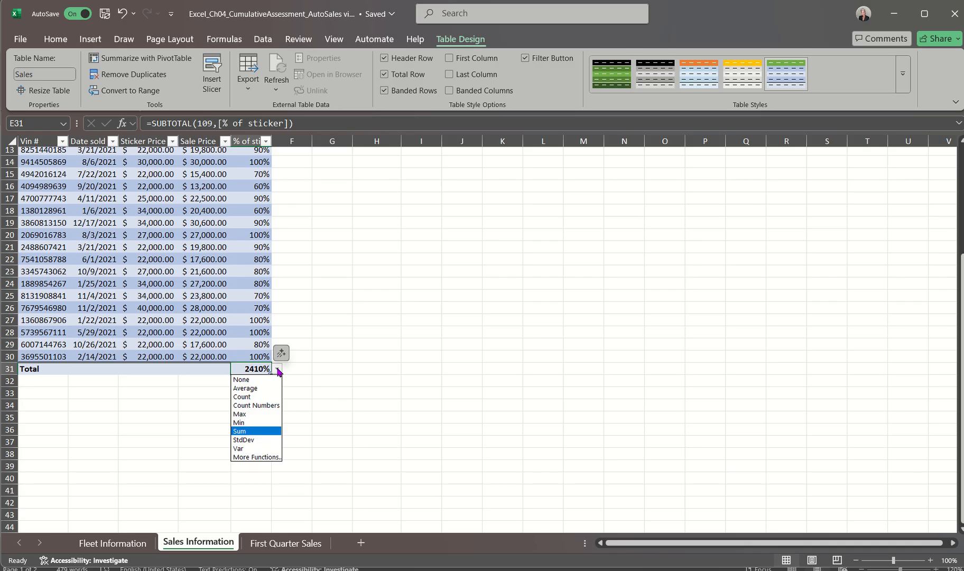
click(258, 389)
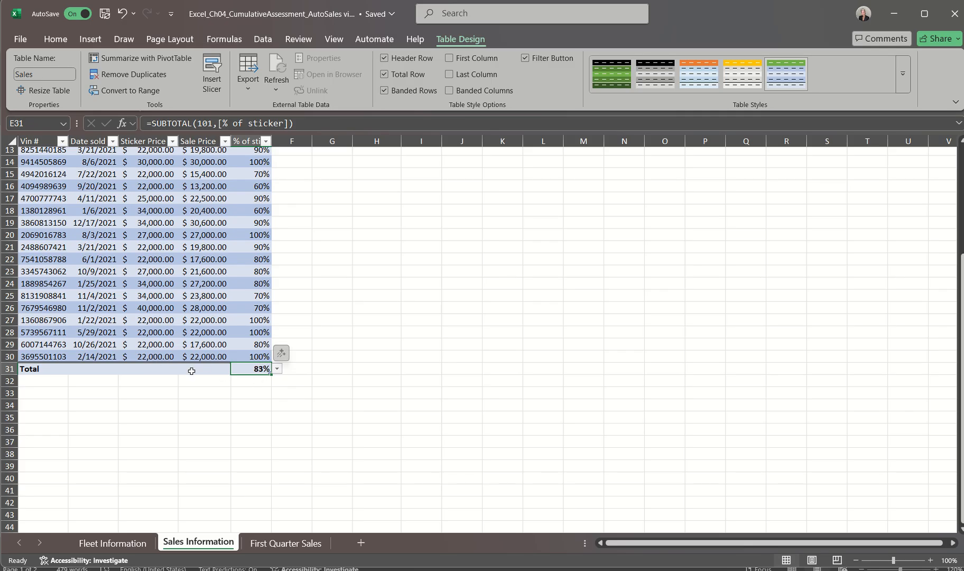
Set the Sales table's total row to show the Sum of both the Sticker Price and Sale Price columns
click(150, 369)
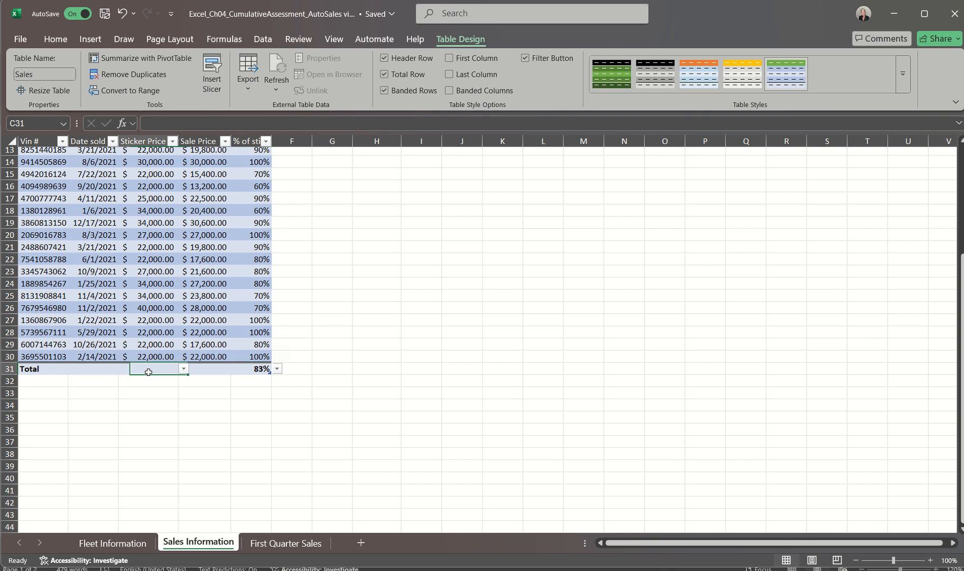
click(184, 369)
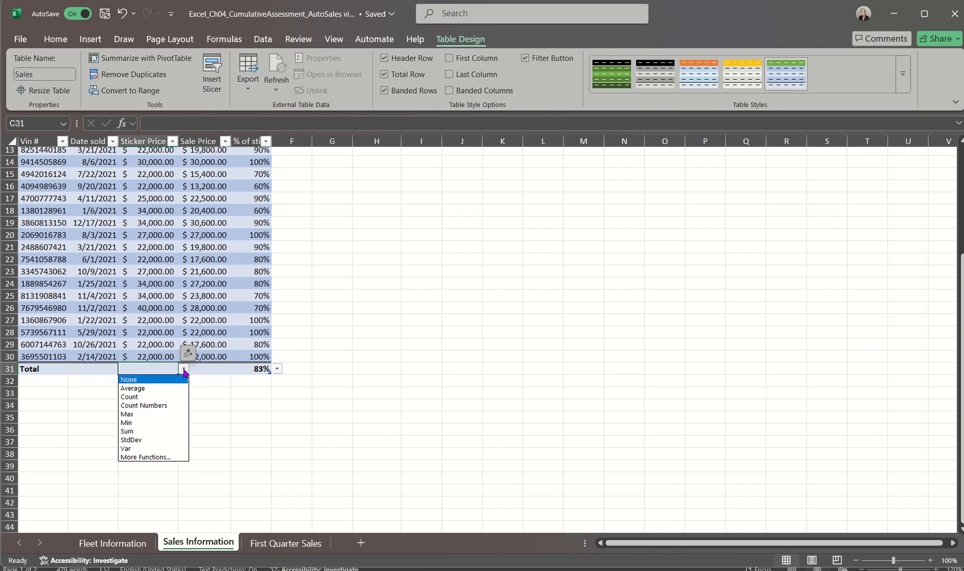
click(127, 431)
click(213, 364)
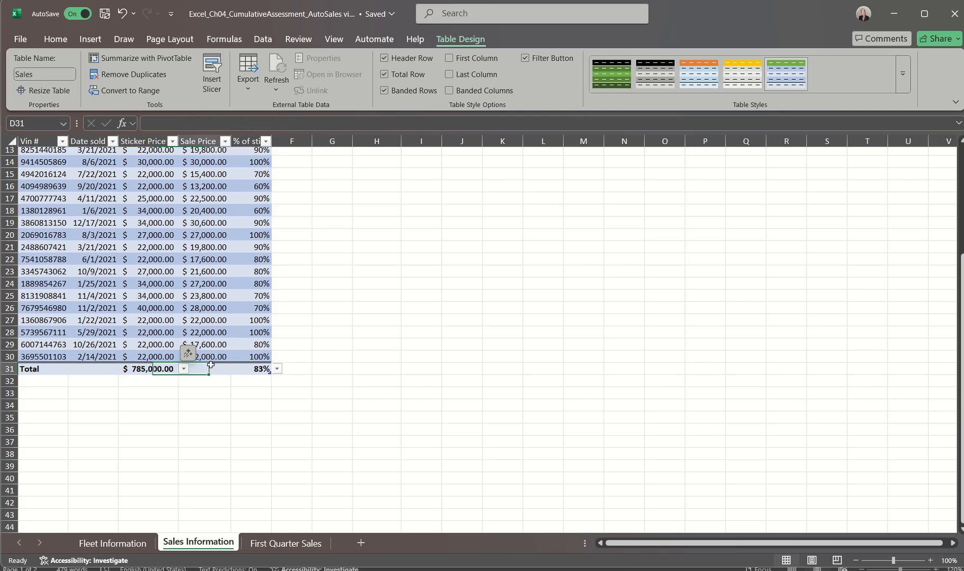
click(237, 369)
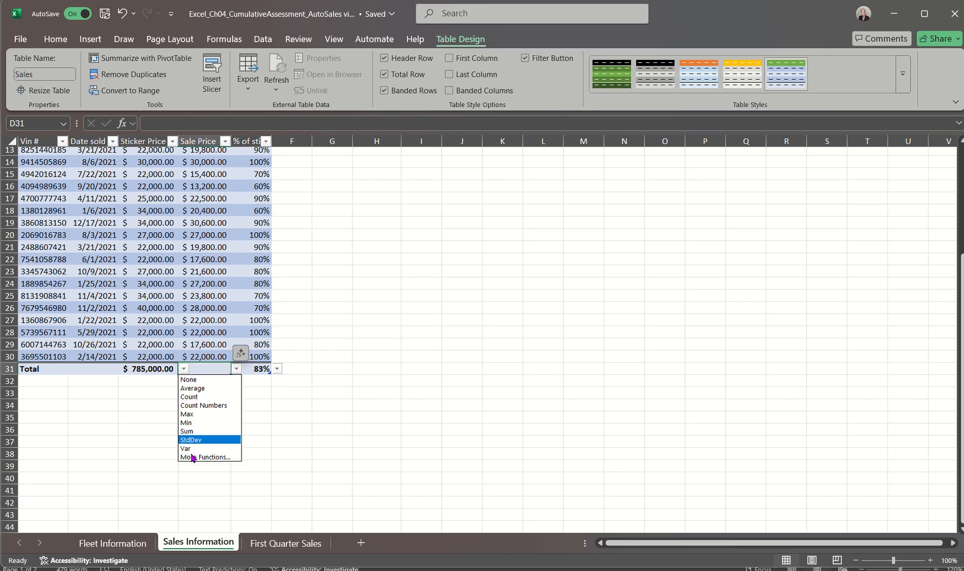
click(191, 431)
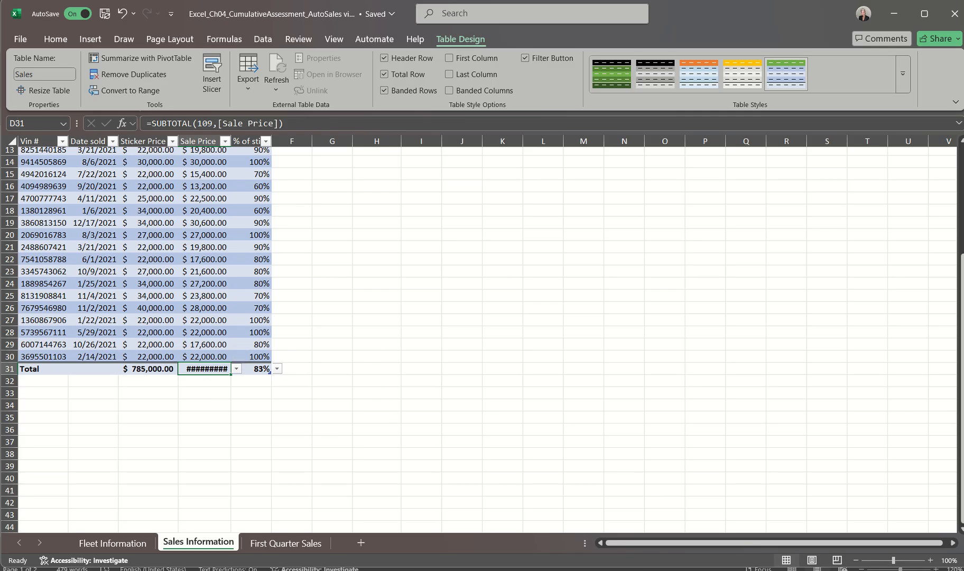
Check step 14 in the Word instructions, then return to the Sales table in the Excel workbook
click(917, 541)
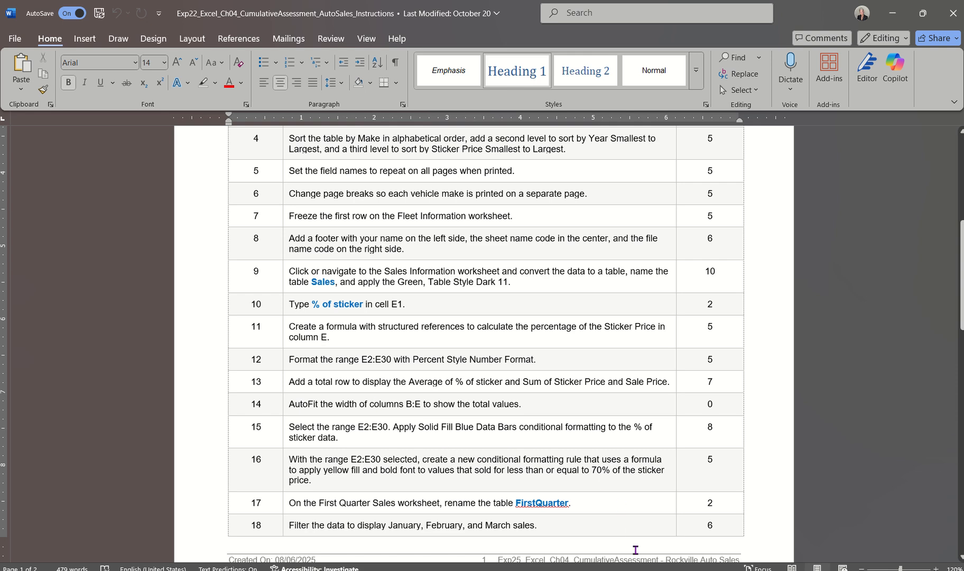
click(640, 569)
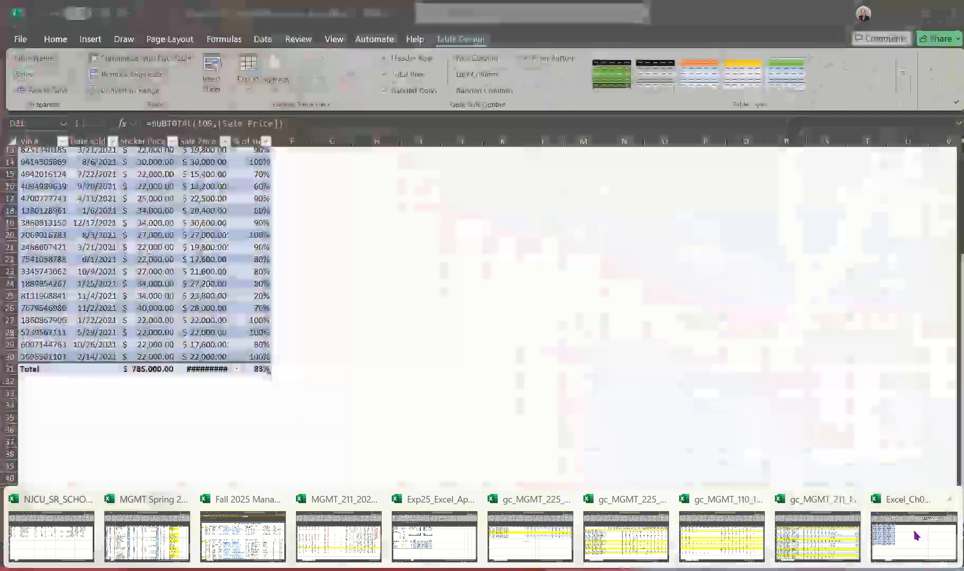
click(915, 534)
scroll(175, 264, up, 4)
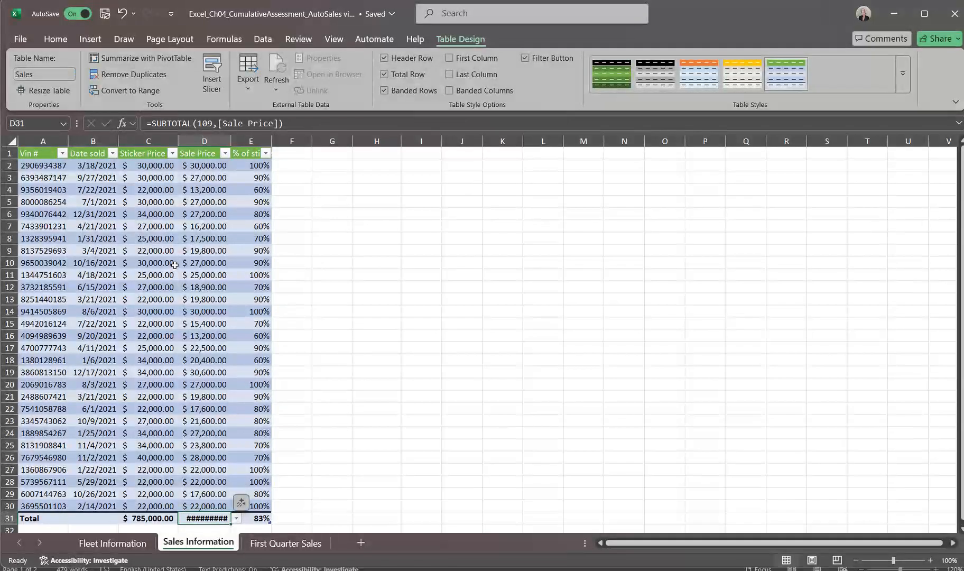
AutoFit the width of columns B through E on the Sales Information sheet and save the workbook
drag(93, 140, 261, 140)
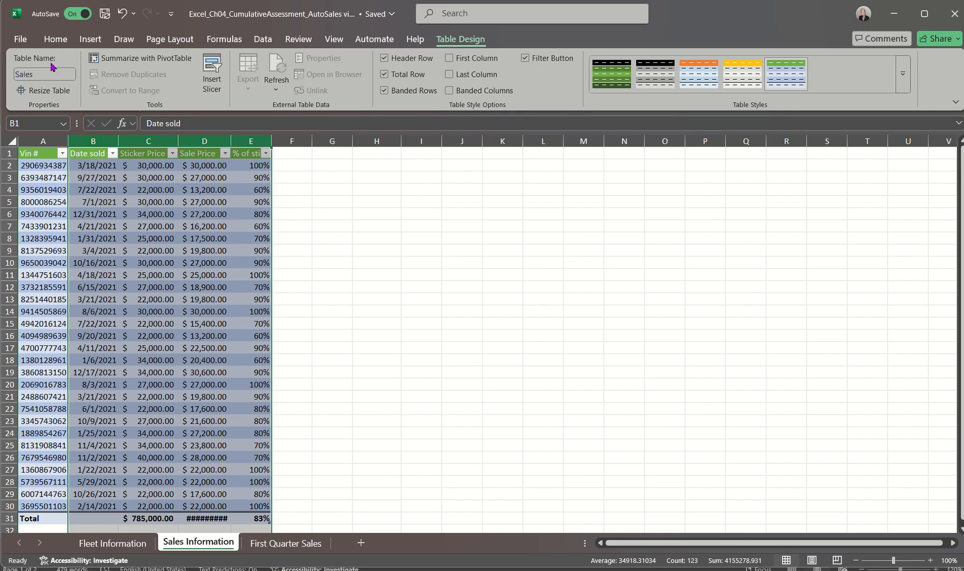
click(53, 42)
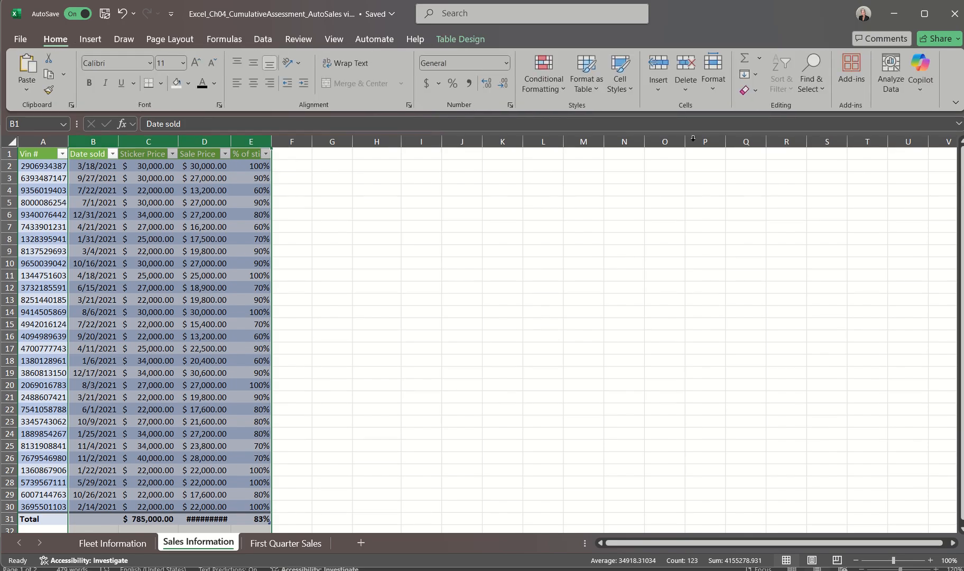
click(720, 87)
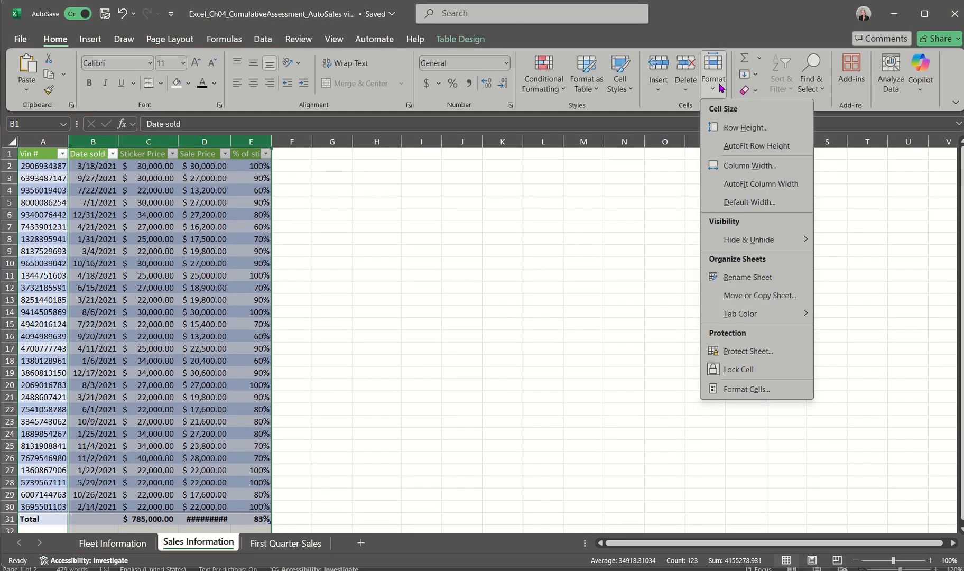
click(722, 186)
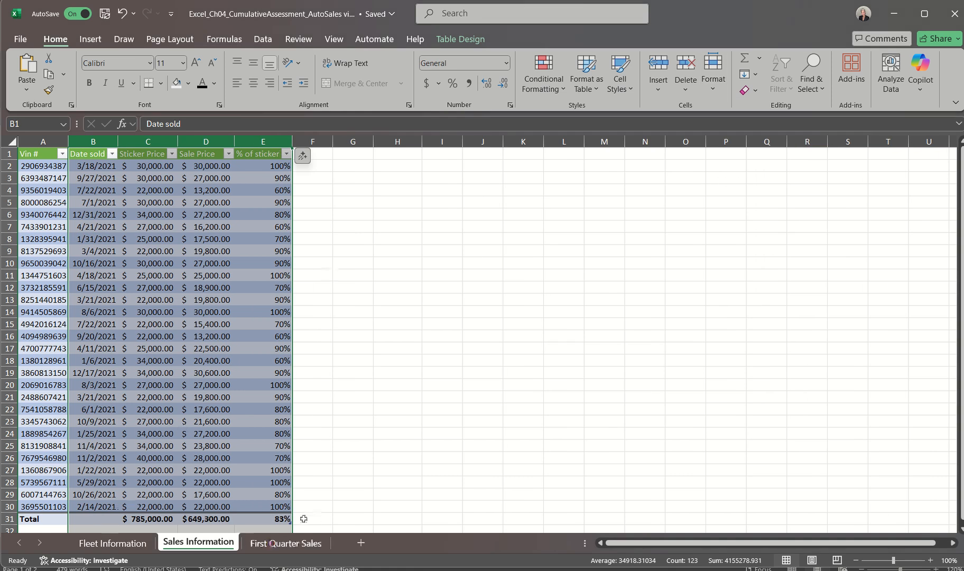
click(159, 362)
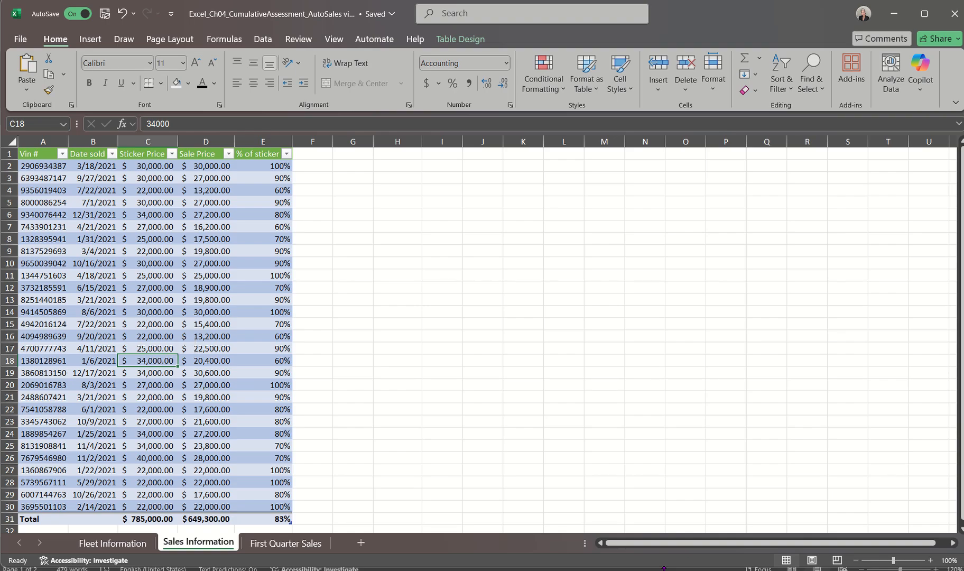
click(105, 14)
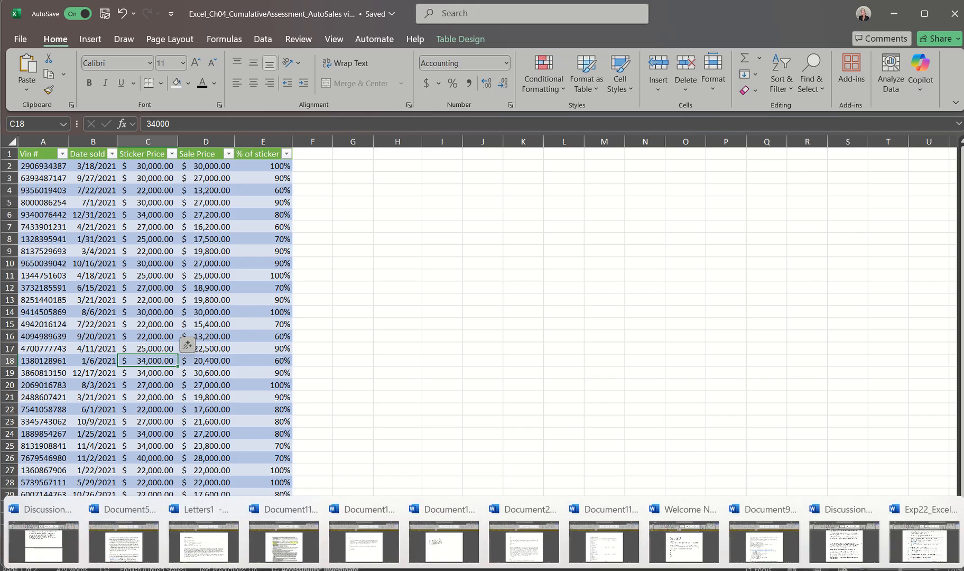
Check step 15 in the Word instructions, then select the range E2:E30 in the Excel workbook
click(898, 536)
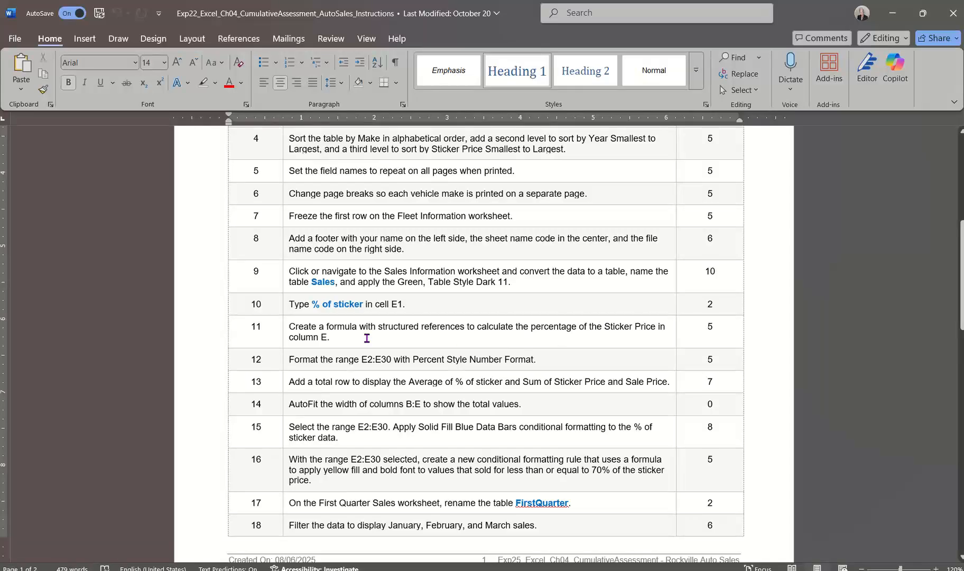
scroll(367, 339, down, 3)
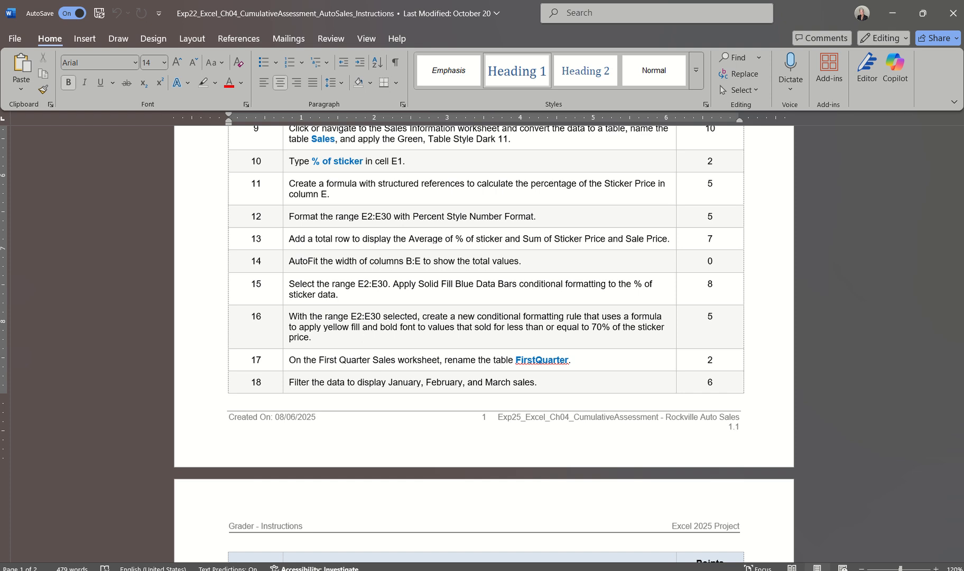
click(913, 536)
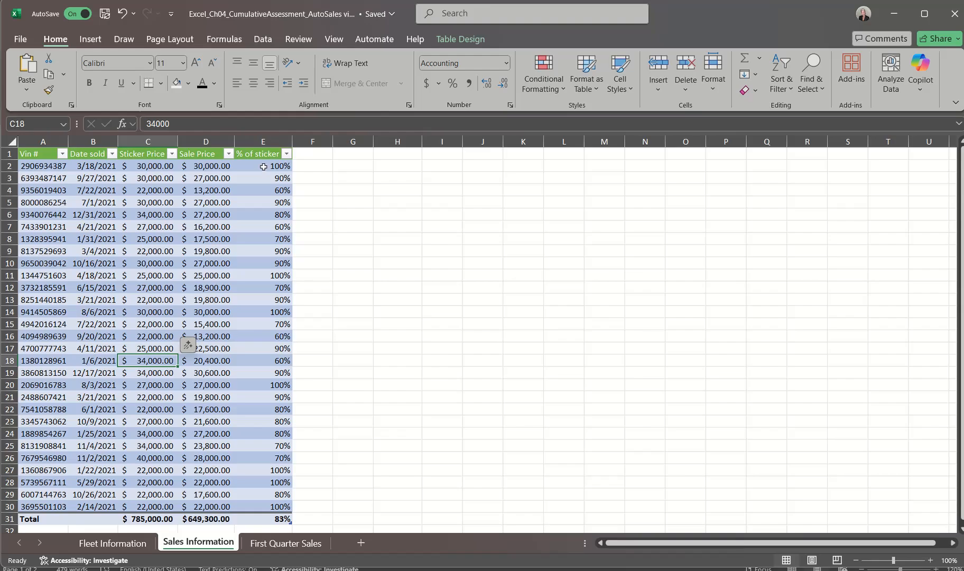
drag(263, 166, 284, 505)
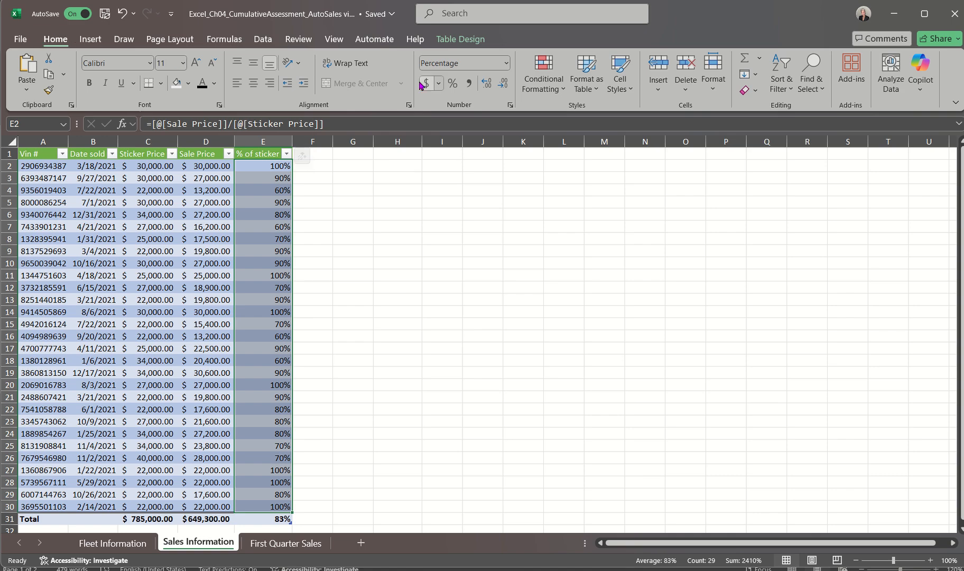
Preview a Top 10 Items rule with Yellow Fill with Dark Yellow Text on the % of sticker values, then cancel it
click(560, 89)
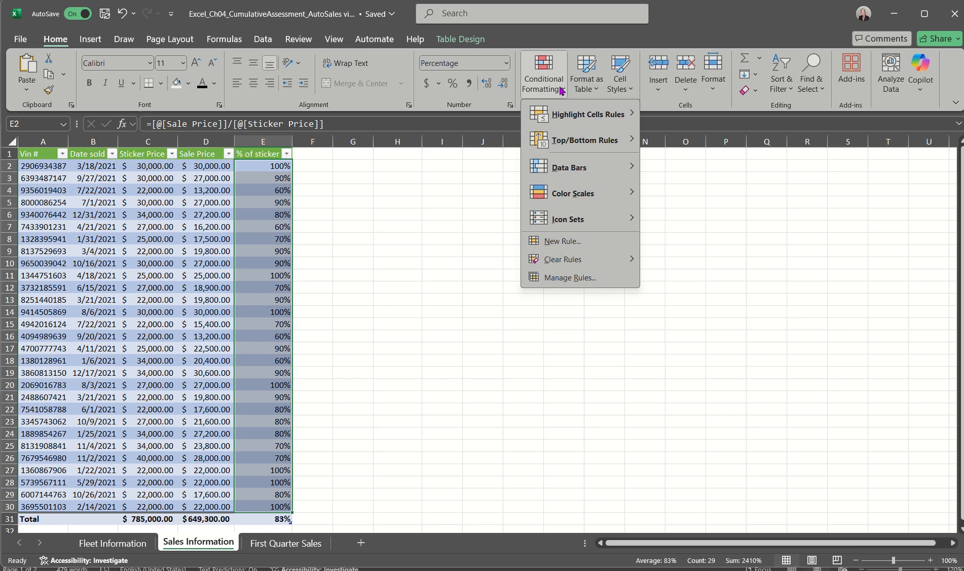
mouse_move(591, 110)
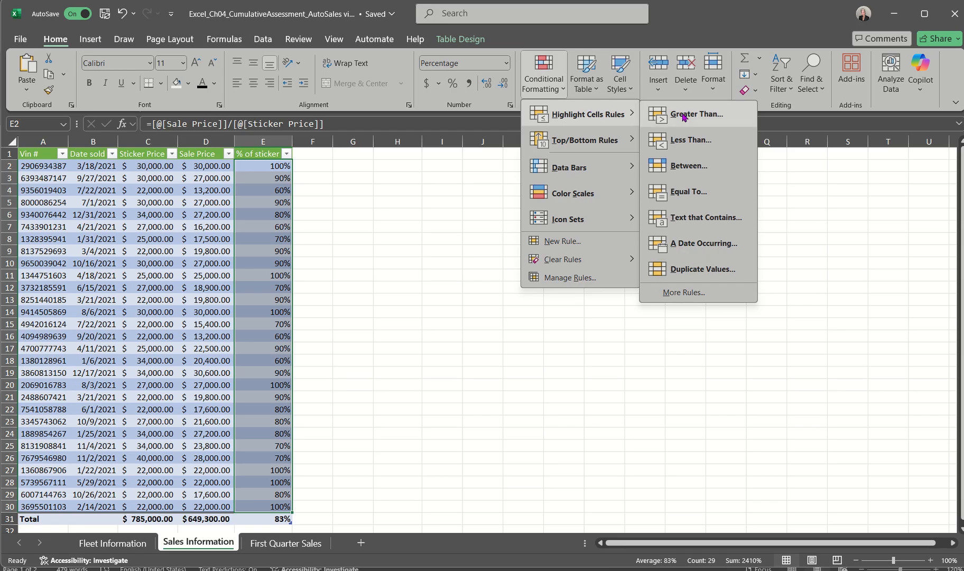
mouse_move(603, 136)
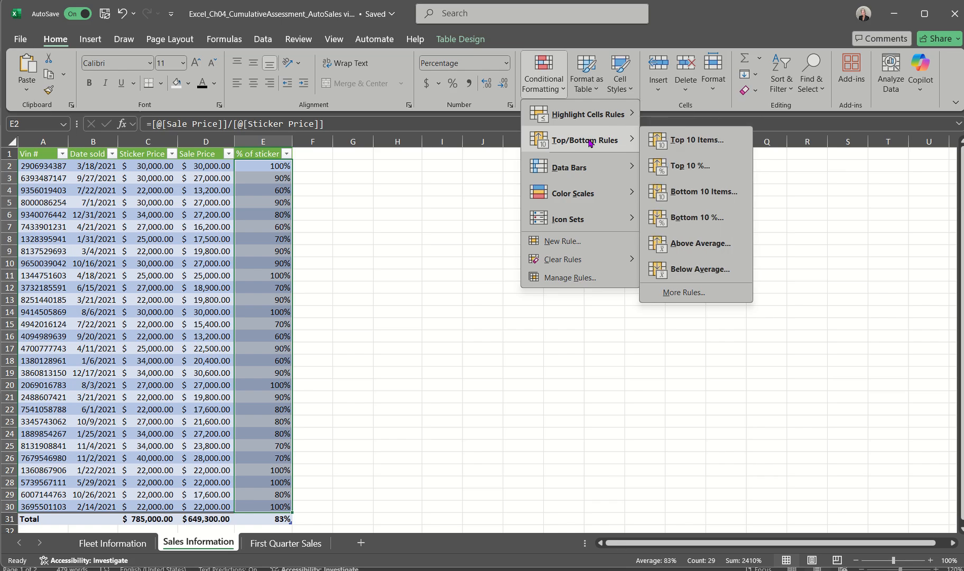
click(677, 148)
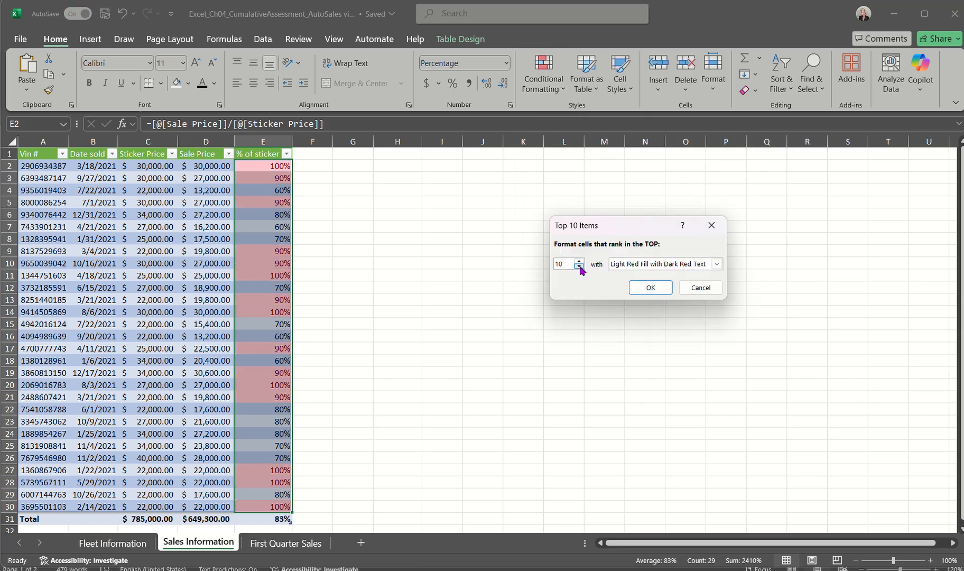
click(637, 267)
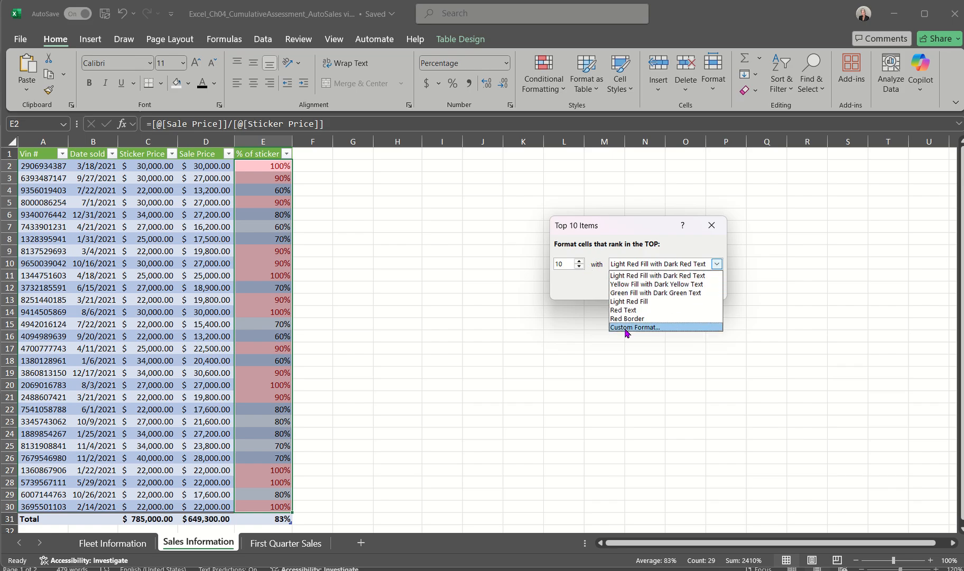
click(713, 224)
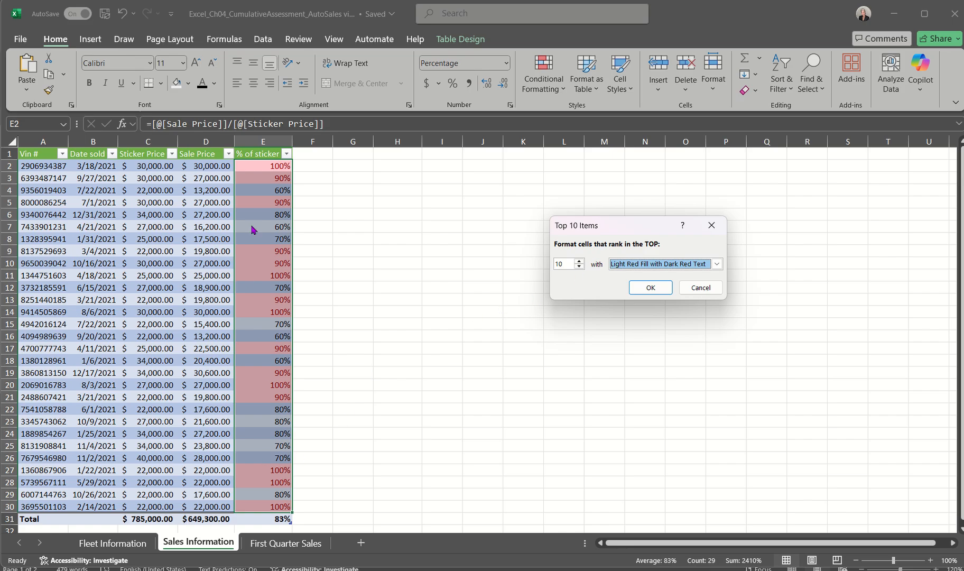
click(705, 268)
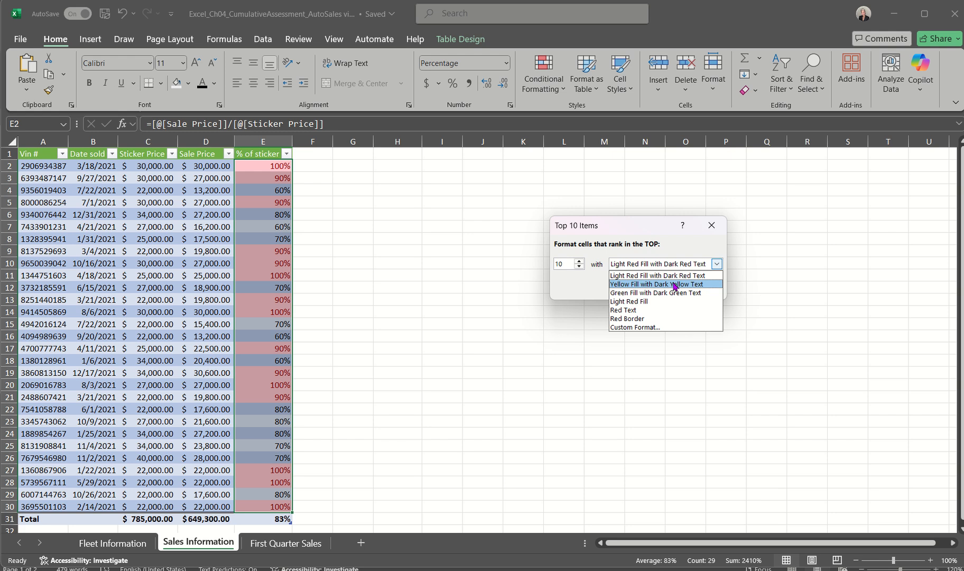
click(675, 284)
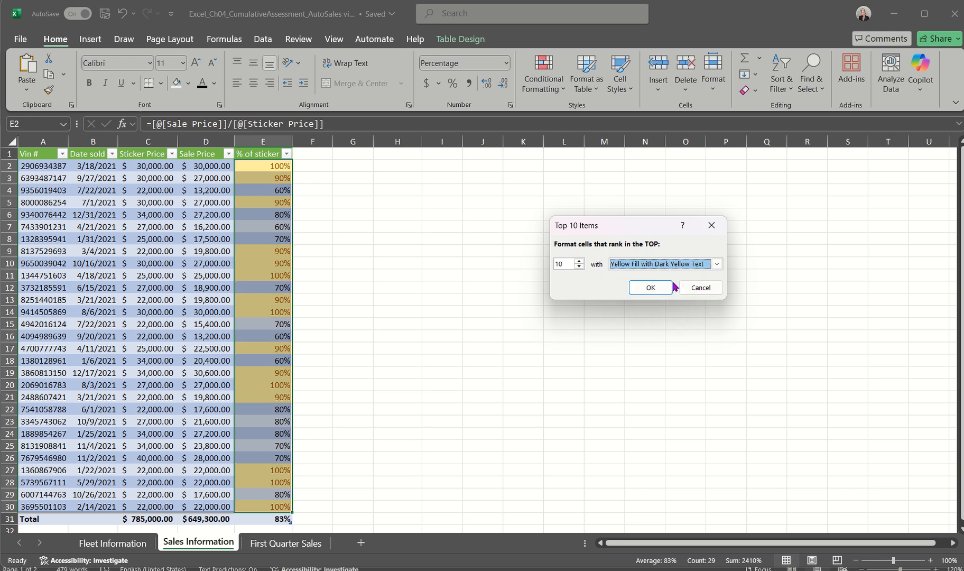
click(697, 287)
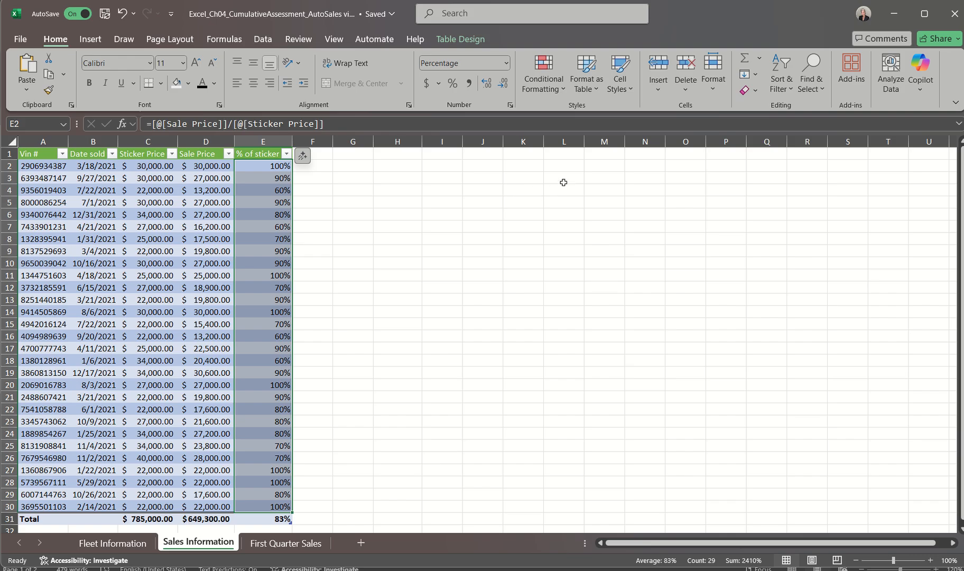
Apply Solid Fill Blue Data Bars conditional formatting to the % of sticker values in E2:E30
click(553, 81)
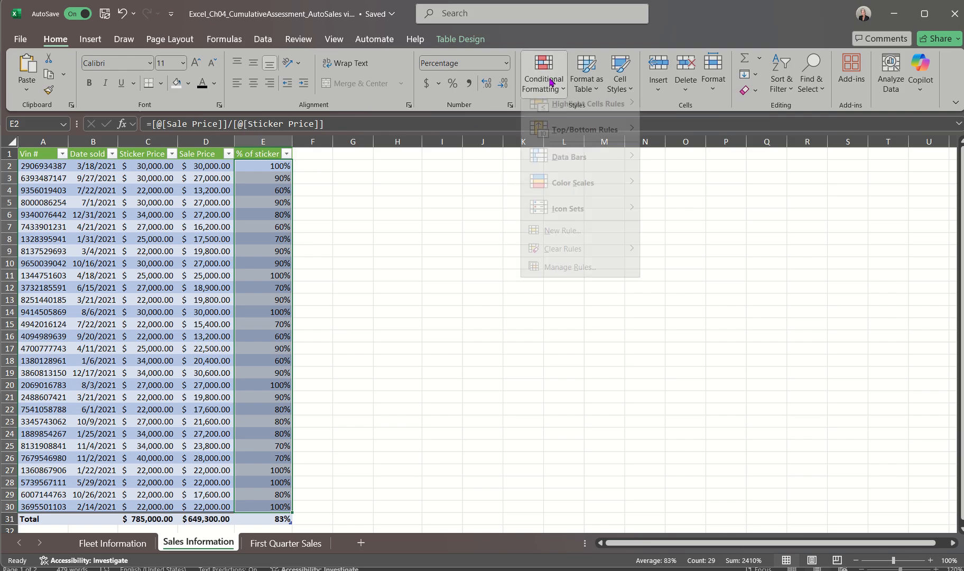
mouse_move(581, 169)
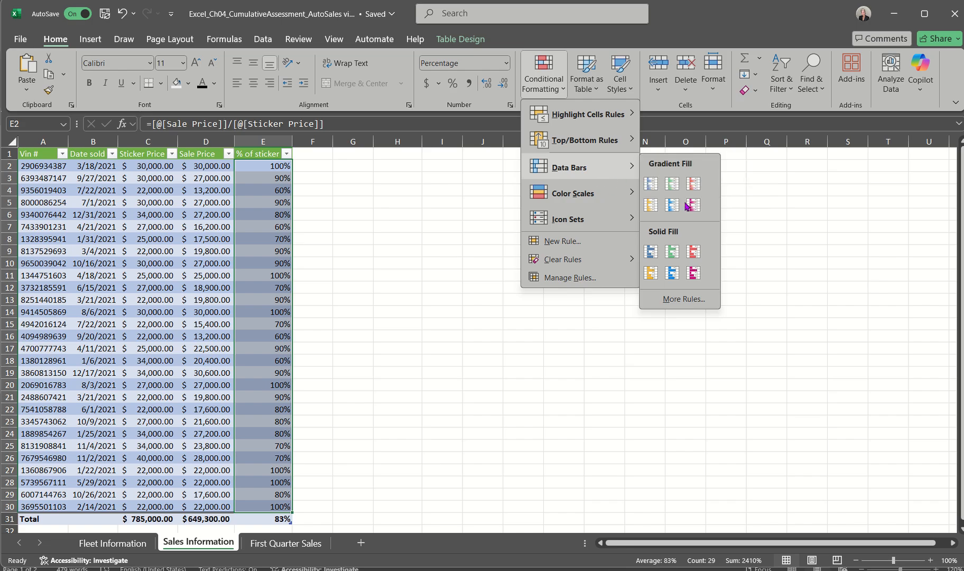
click(650, 252)
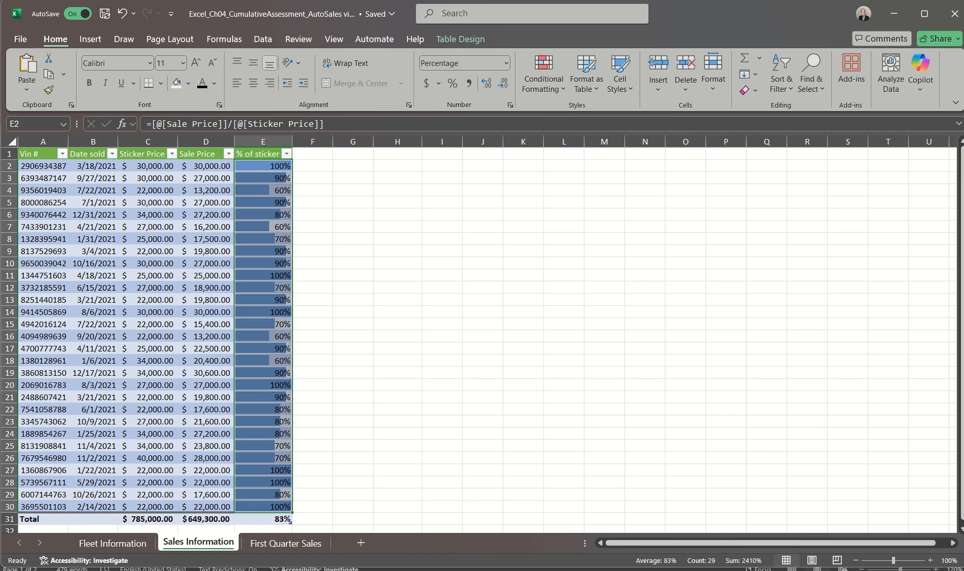
Check step 16 in the Word instructions, then return to the Sales Information sheet in Excel
click(528, 569)
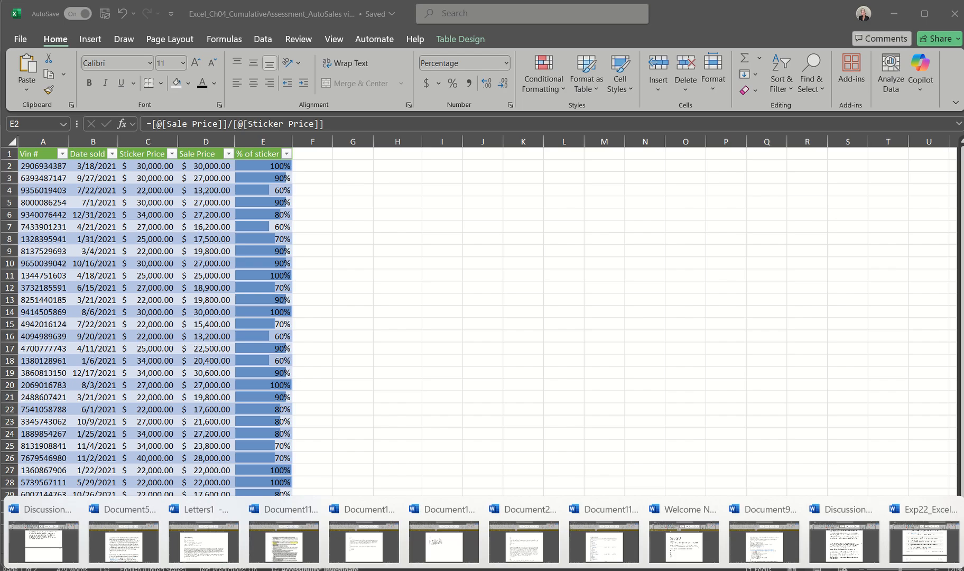
click(915, 543)
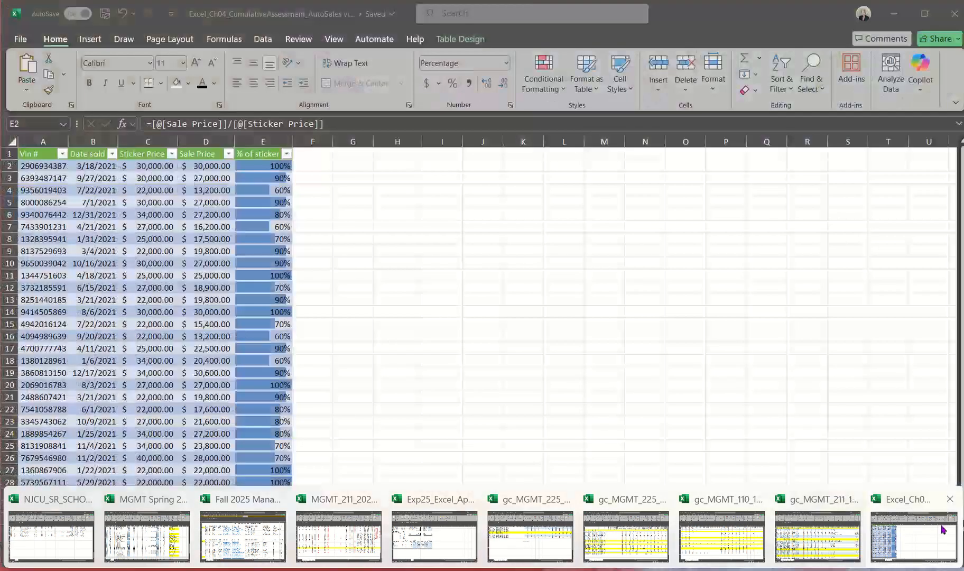
click(898, 544)
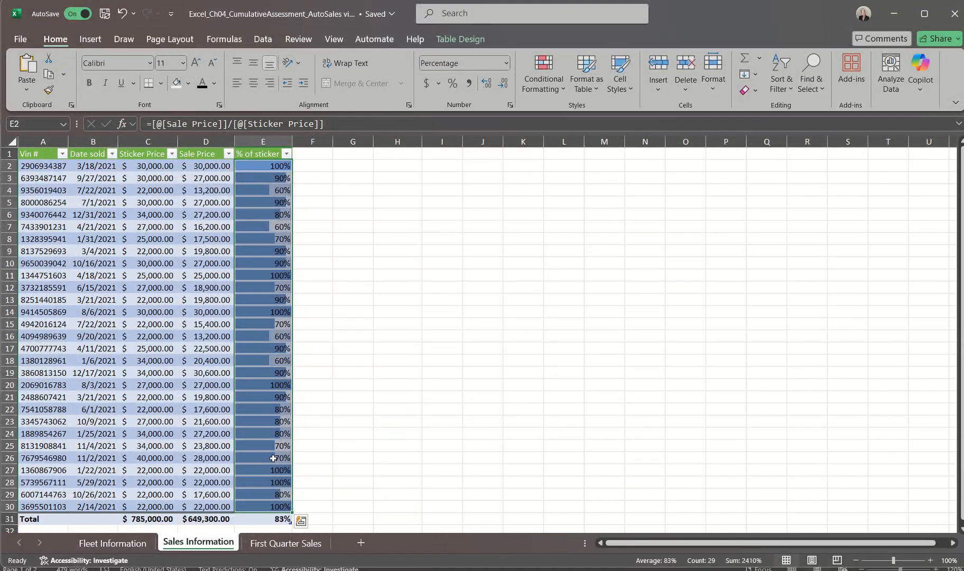
Open a new conditional formatting rule for the % of sticker values and examine the top or bottom ranked and above or below average rule types
click(546, 76)
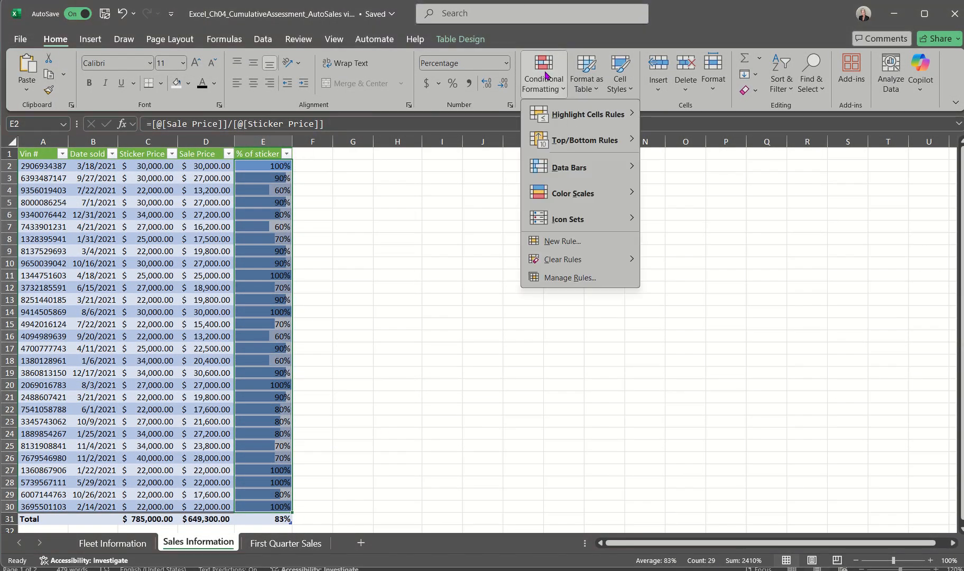
mouse_move(570, 117)
click(539, 80)
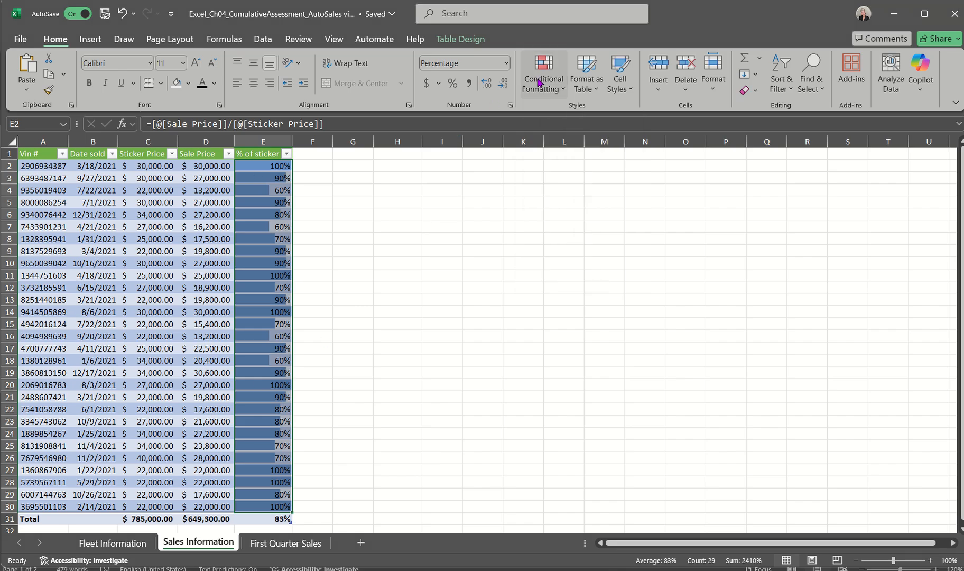
click(540, 80)
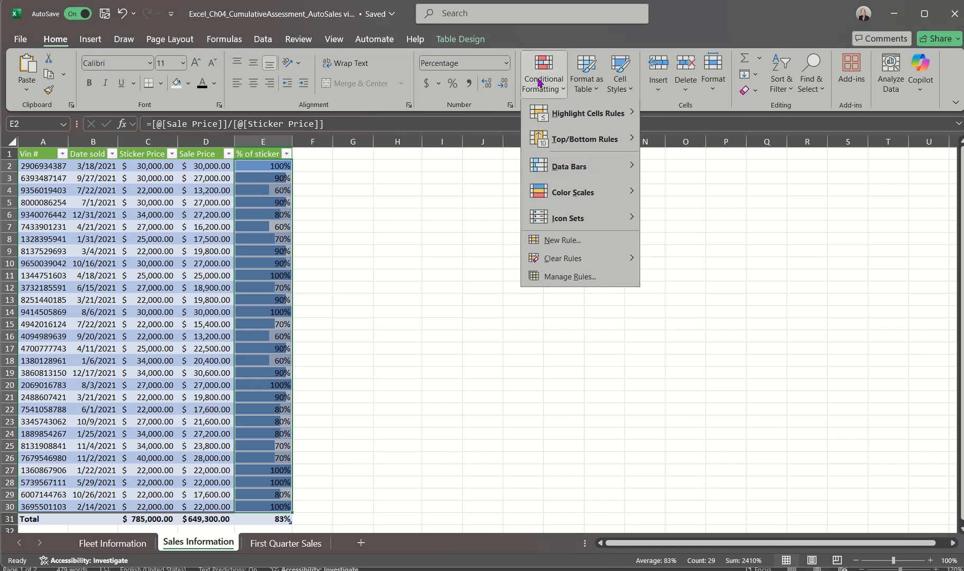
click(558, 244)
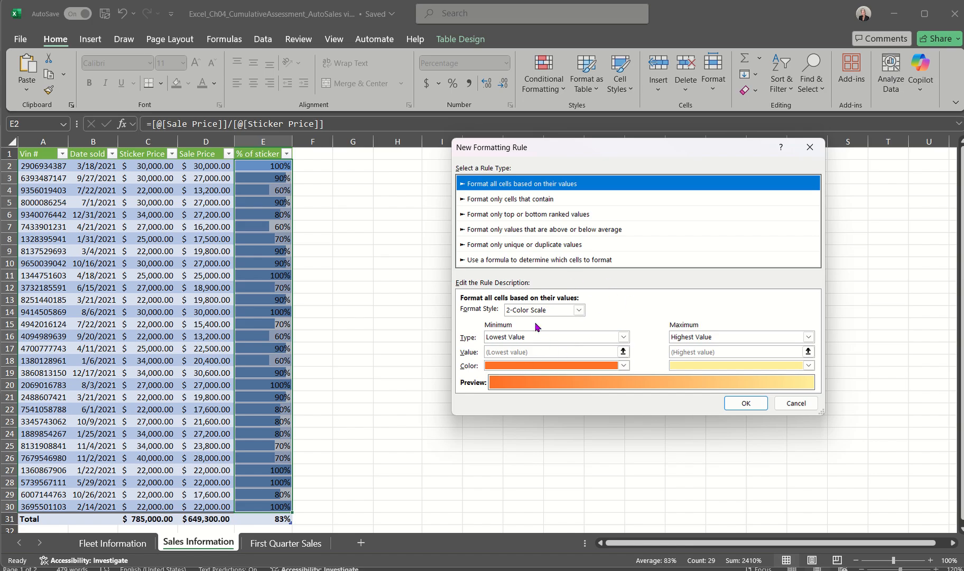
click(530, 201)
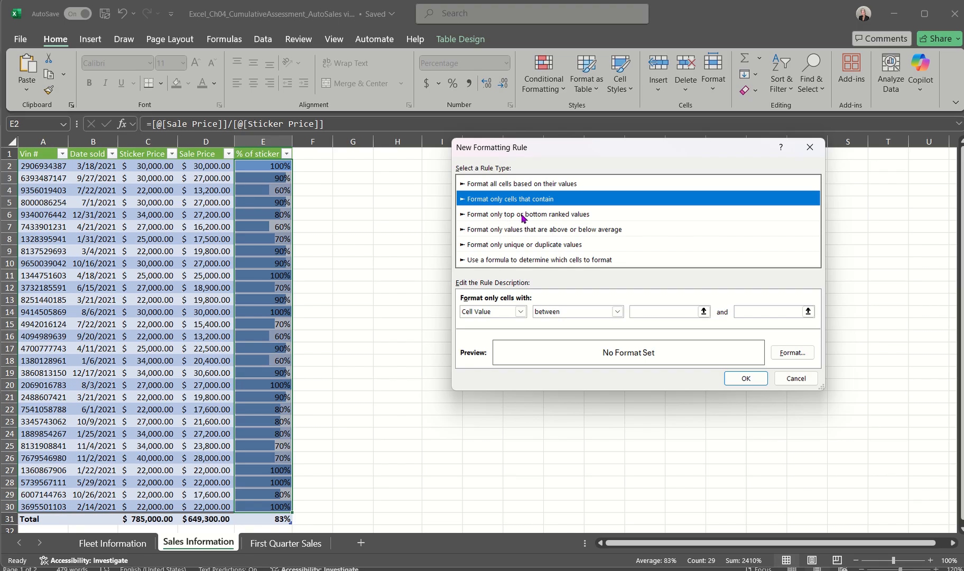
click(524, 215)
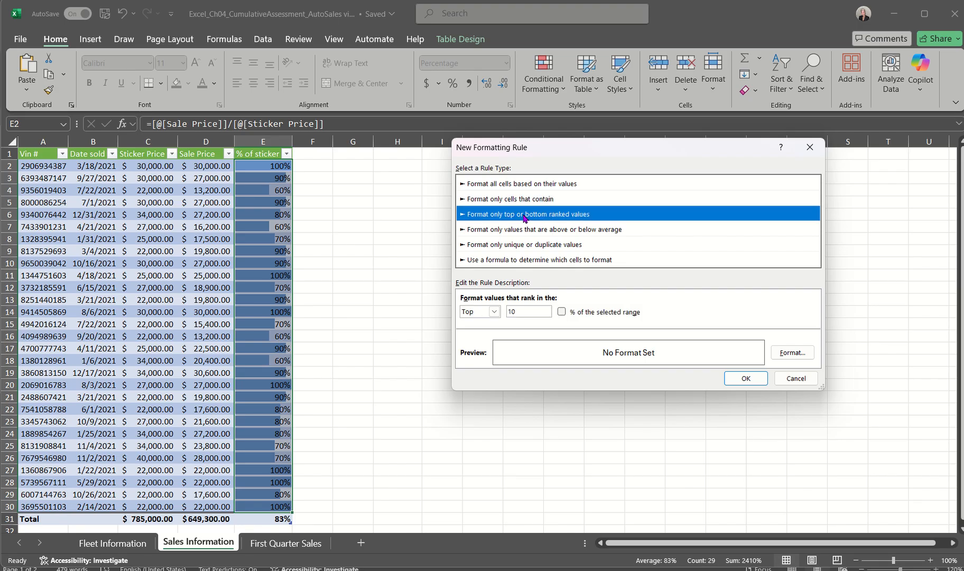
click(494, 311)
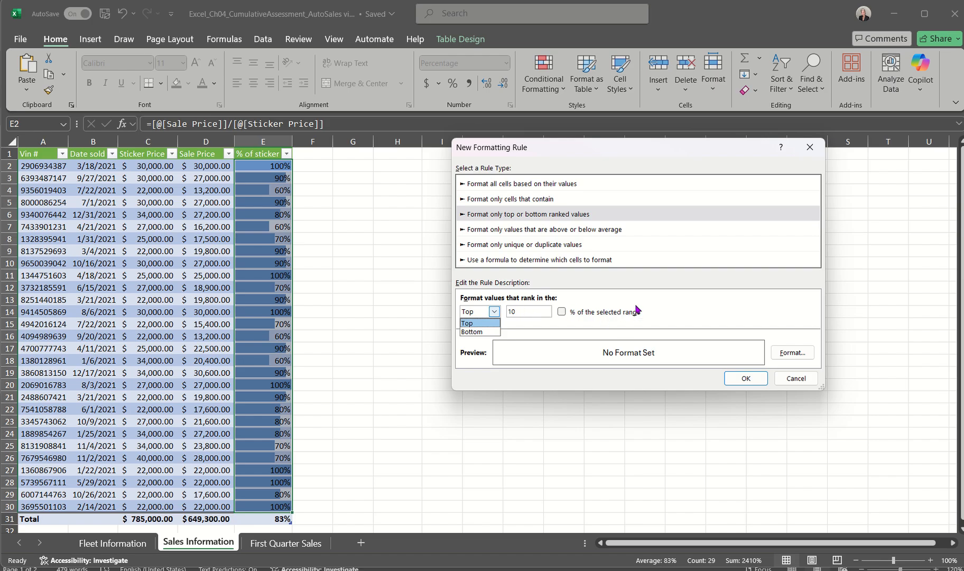
click(522, 310)
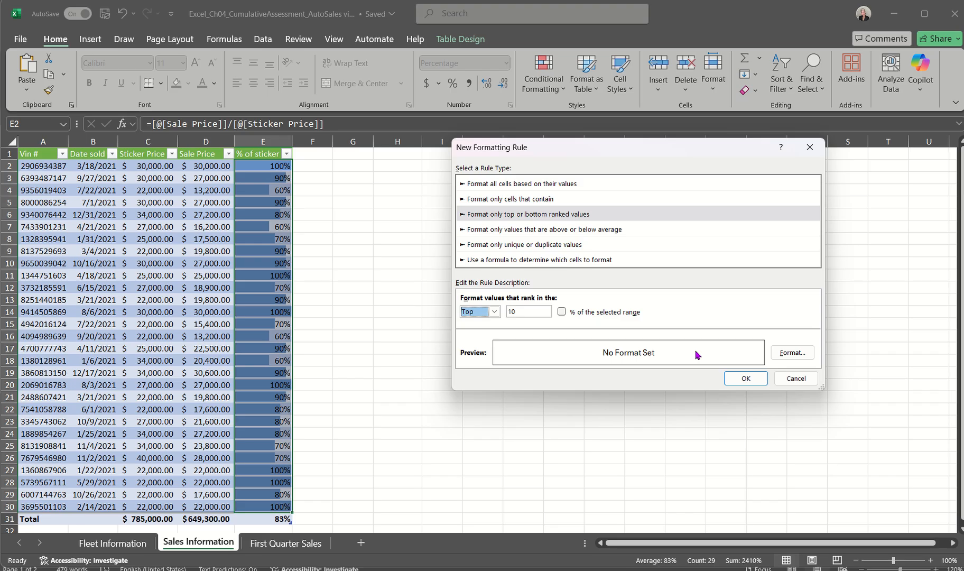
click(567, 233)
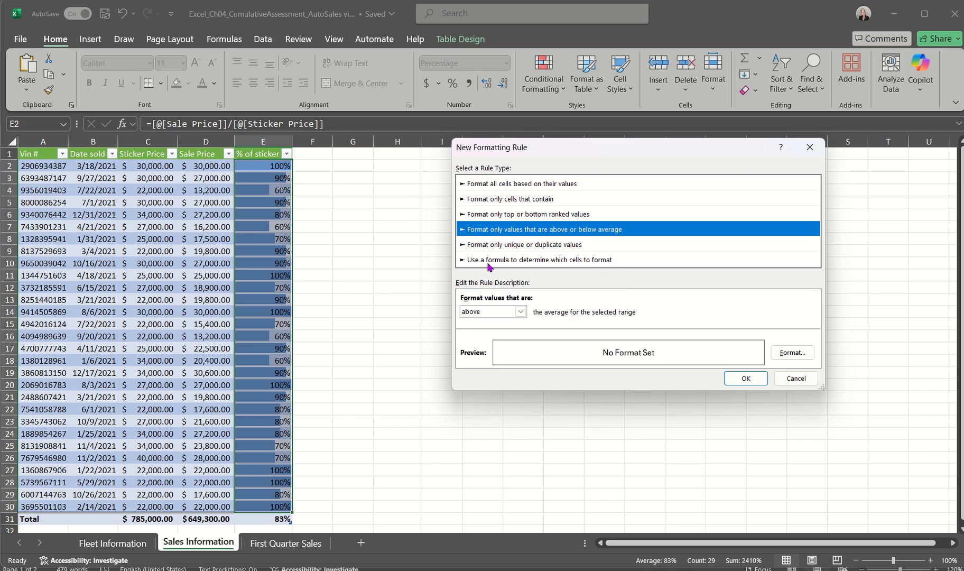
Set the new rule to format only cells whose value is less than or equal to 70%
click(531, 201)
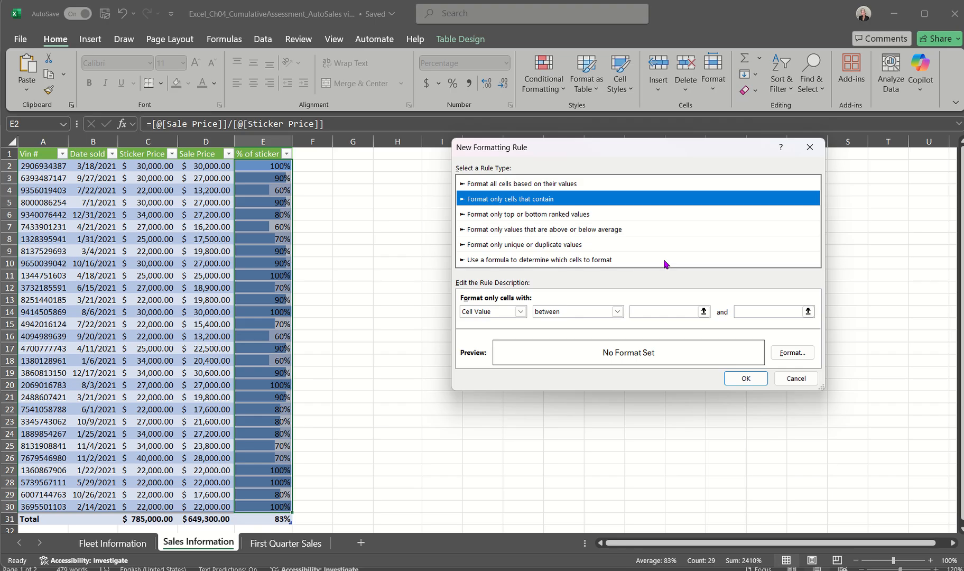
click(617, 311)
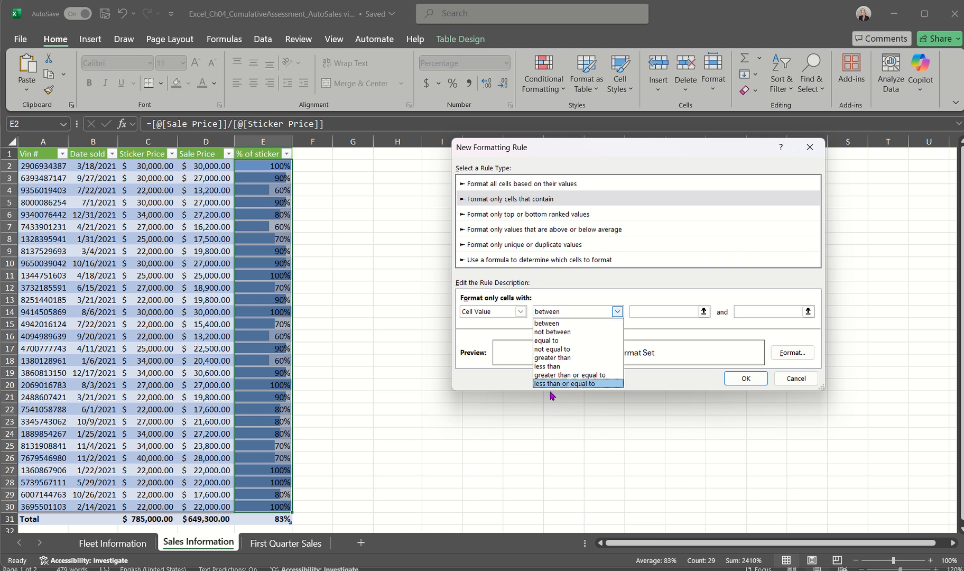
click(580, 375)
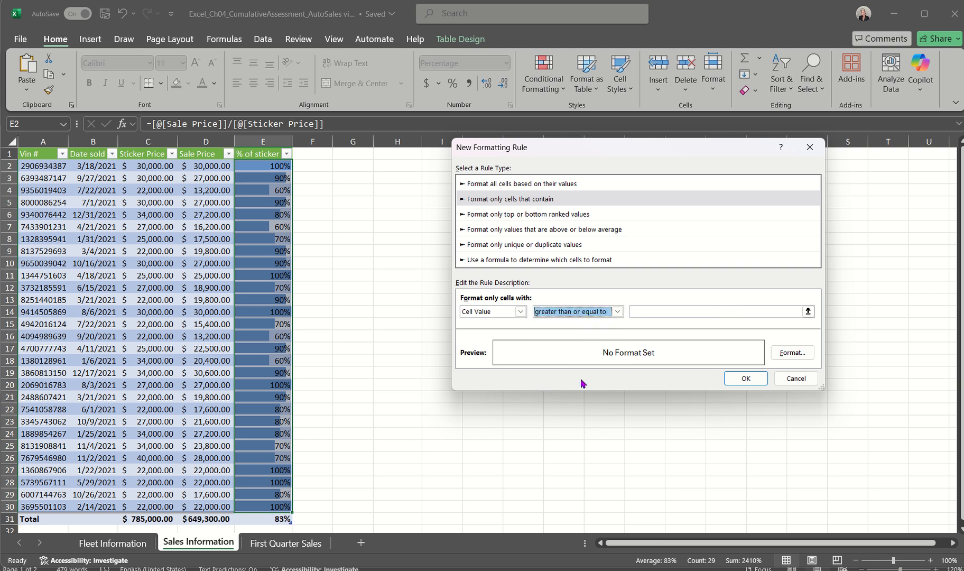
click(617, 311)
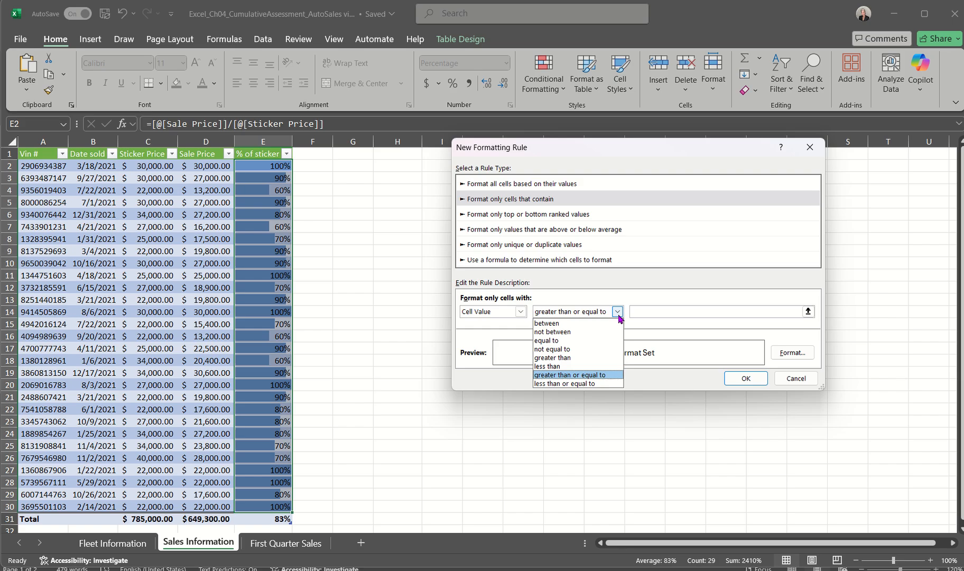
click(588, 384)
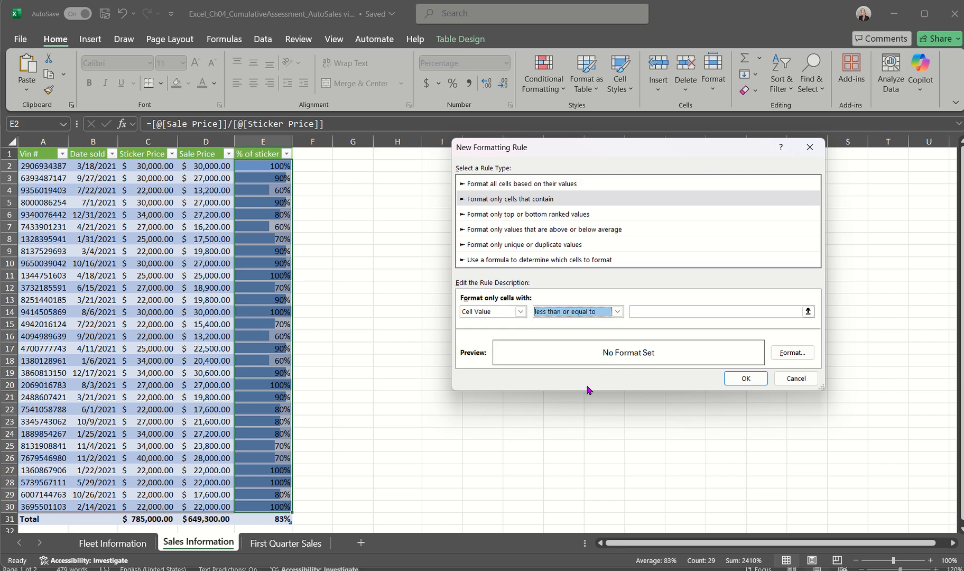
click(657, 315)
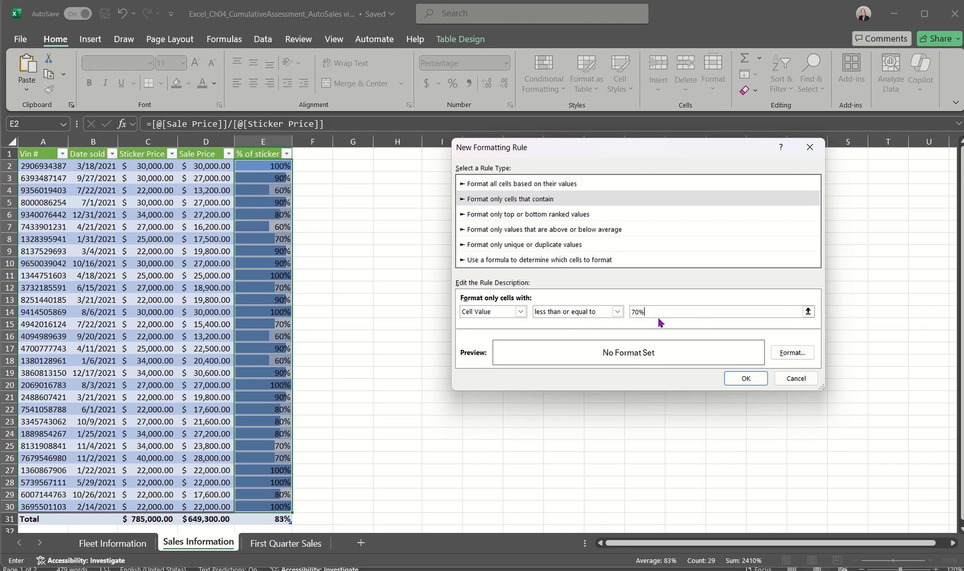
Give the rule a Bold font style and a yellow fill, then apply it to the % of sticker values
click(792, 354)
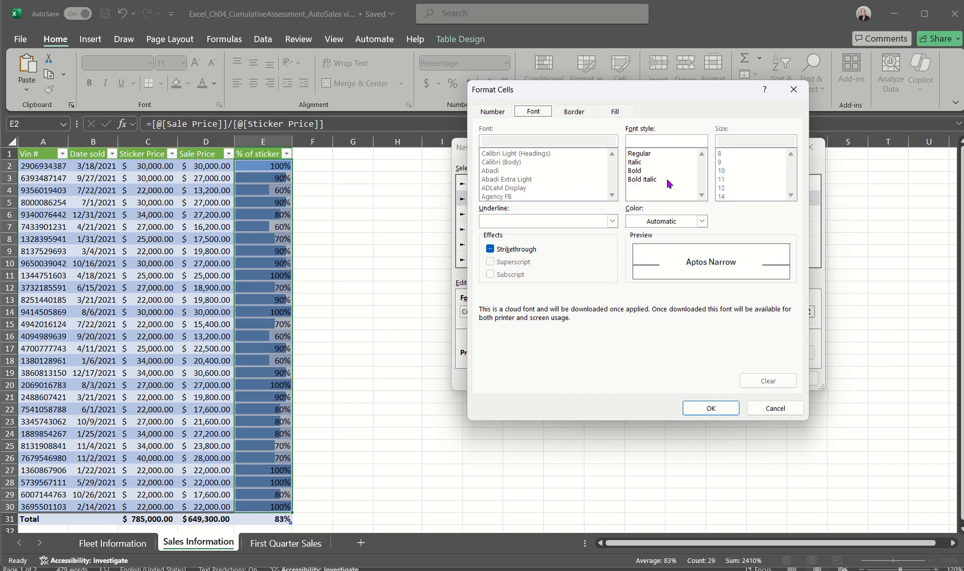
click(637, 170)
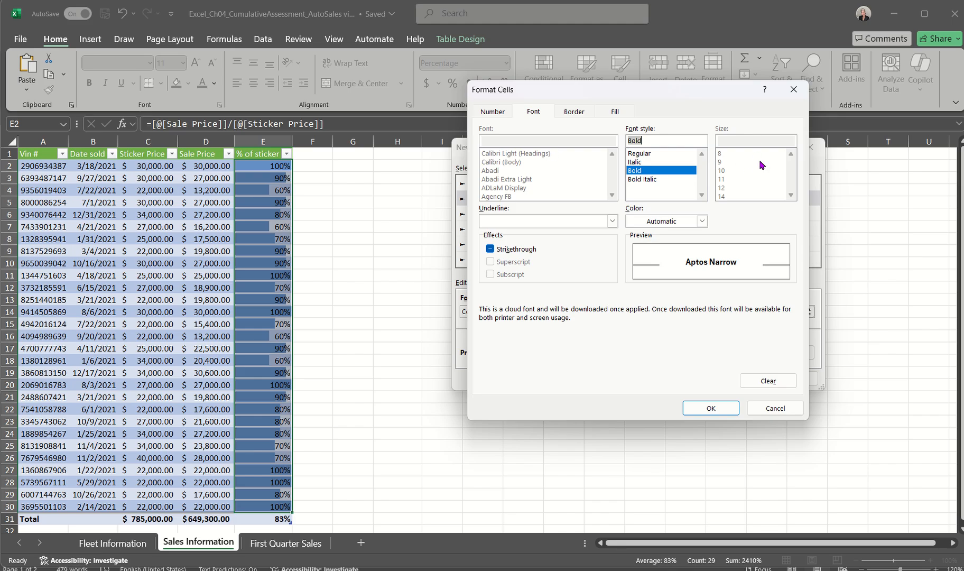
click(616, 112)
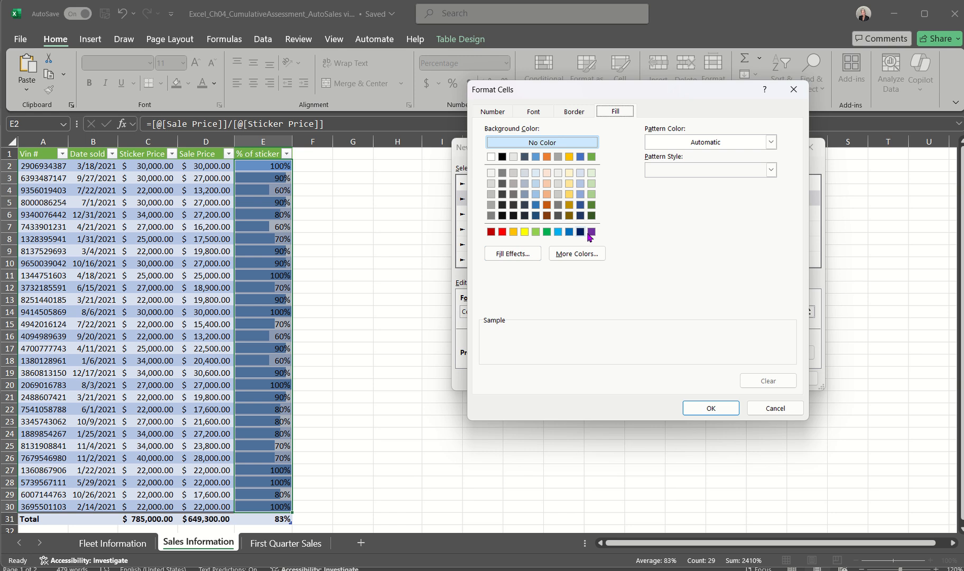
click(524, 232)
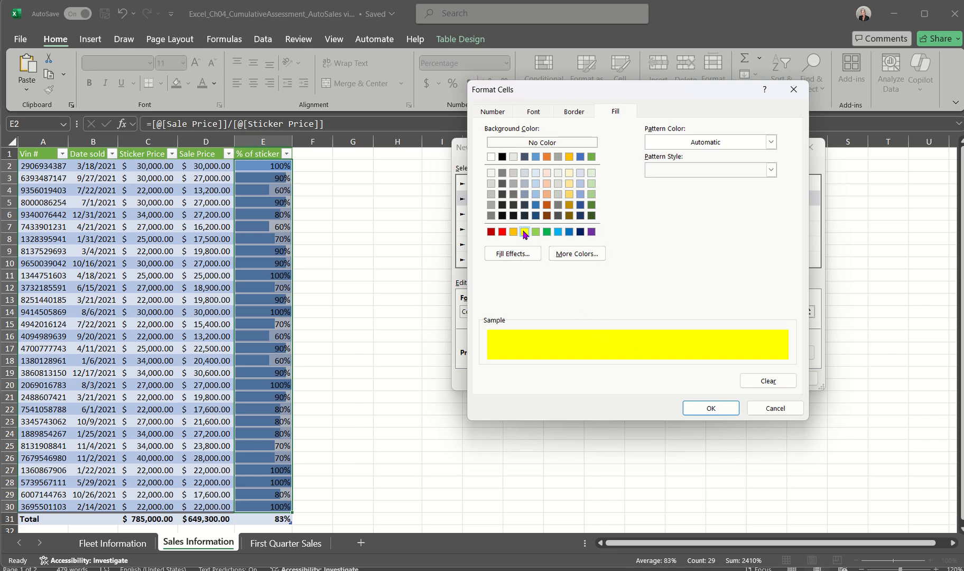
click(533, 112)
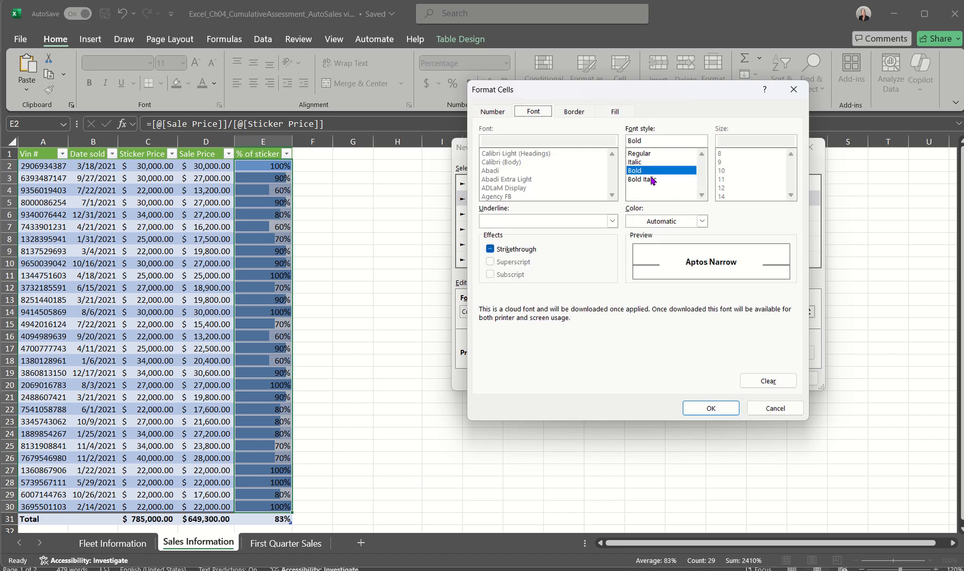
click(709, 406)
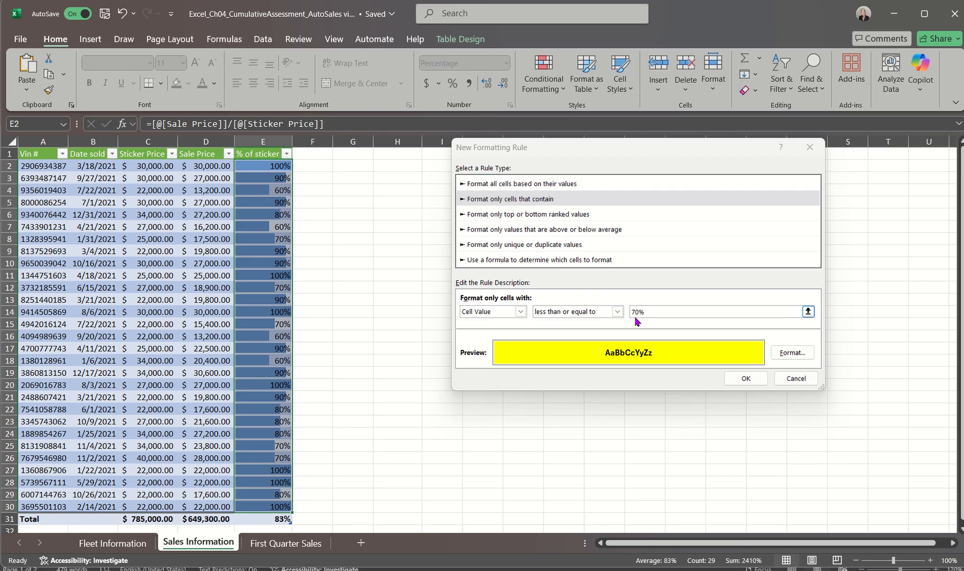
click(523, 200)
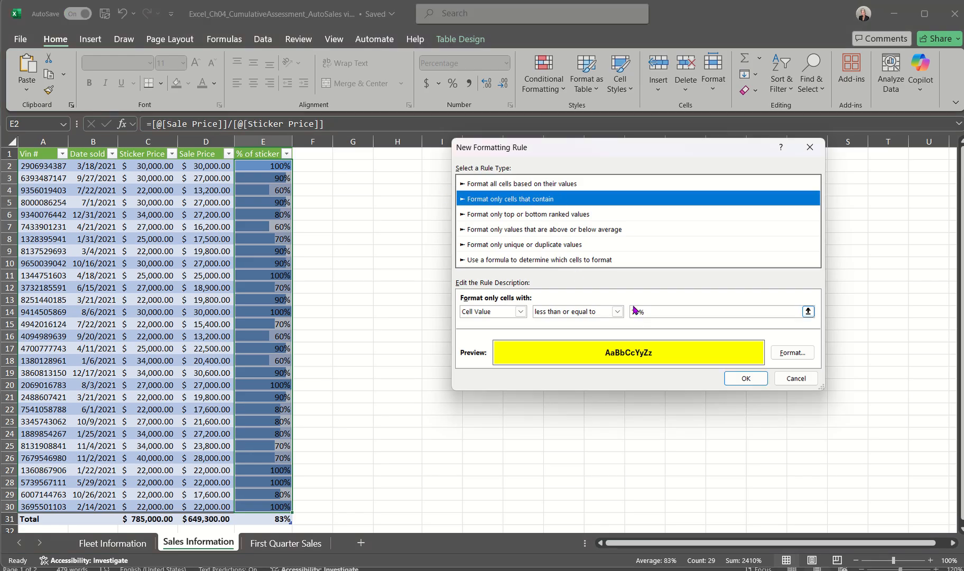
click(617, 312)
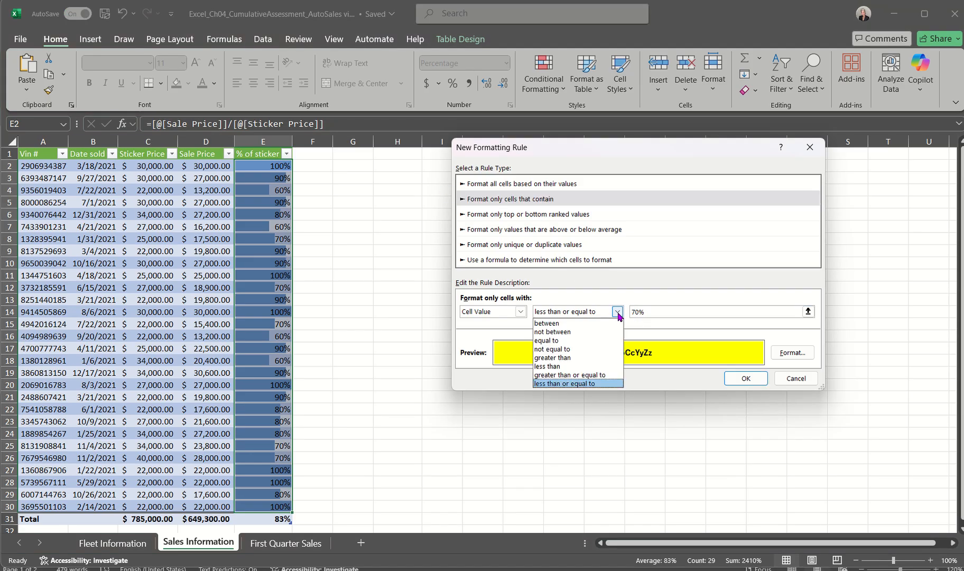
click(581, 384)
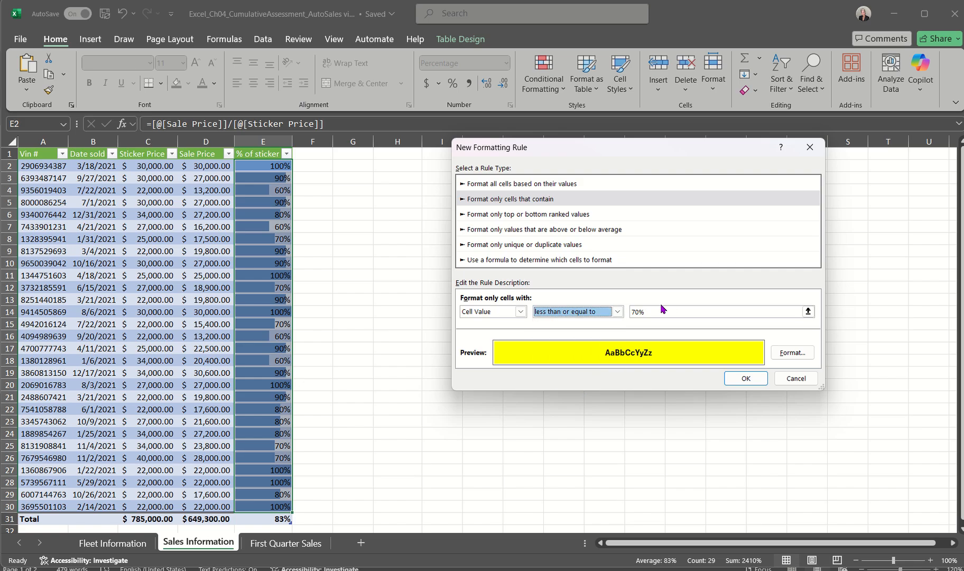
click(745, 378)
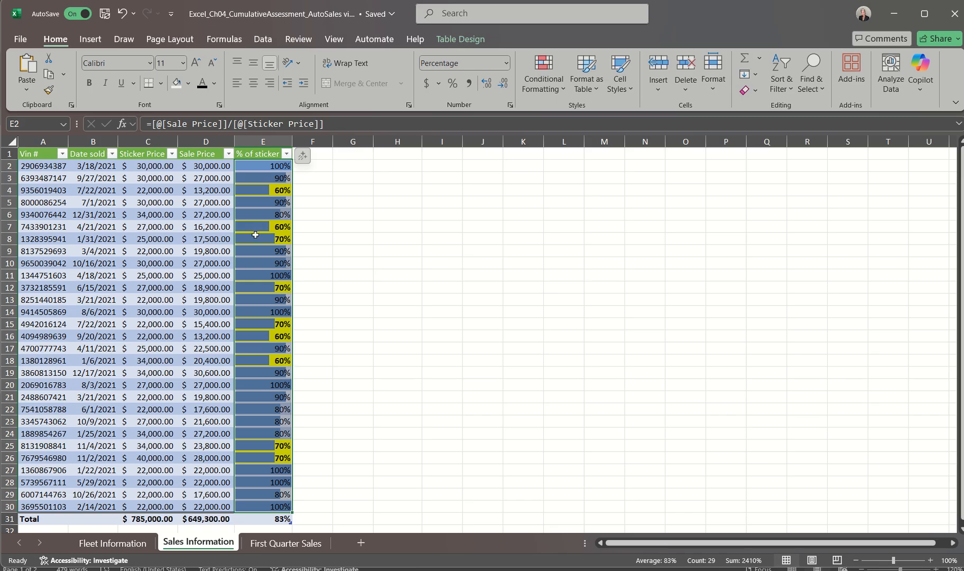
Delete the Data Bar rule from the table's conditional formatting rules and check the % of sticker column
click(554, 93)
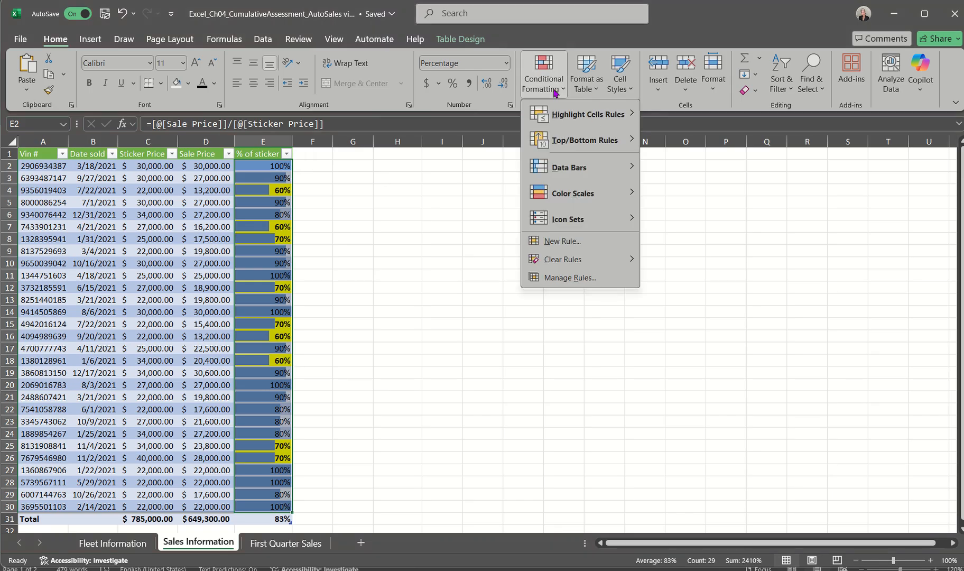
click(552, 279)
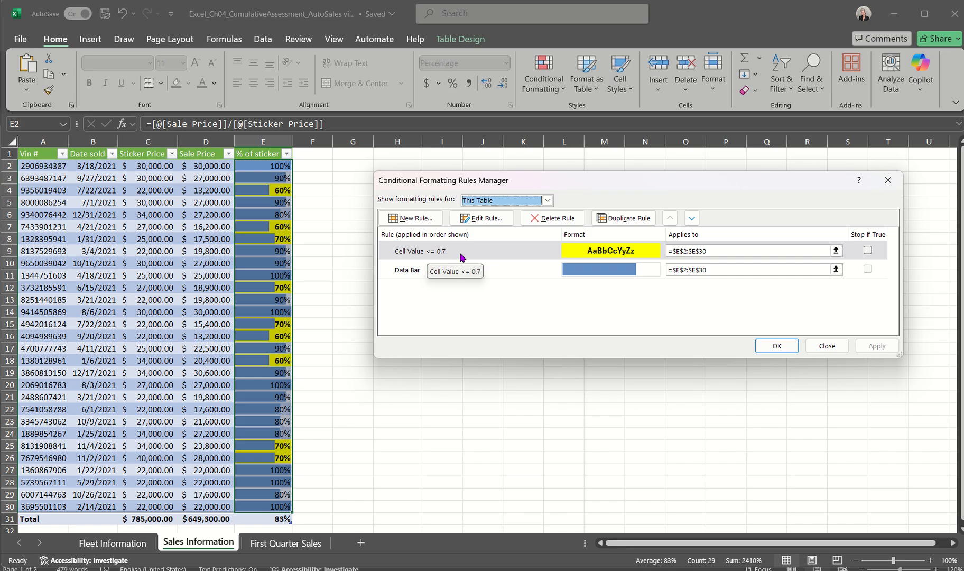
click(426, 270)
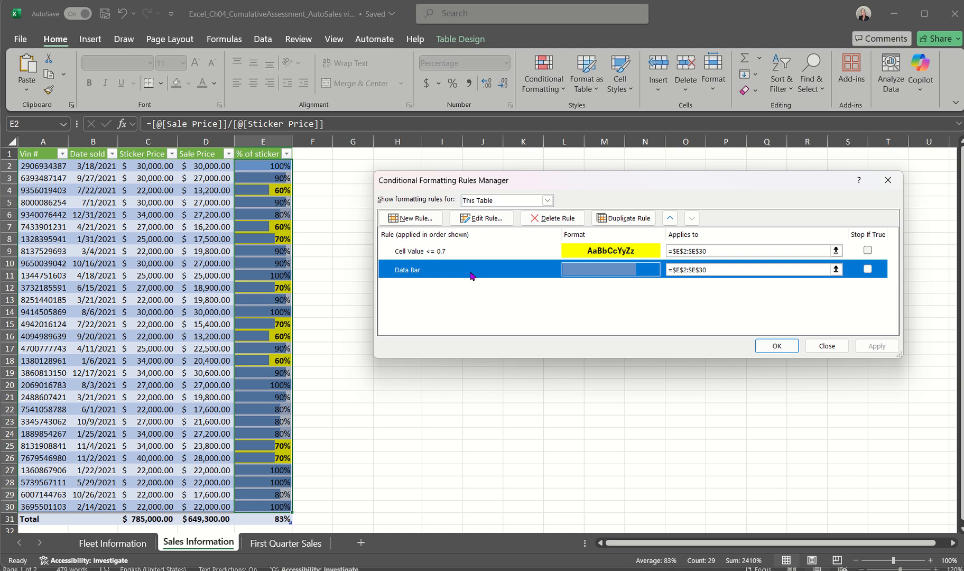
click(530, 219)
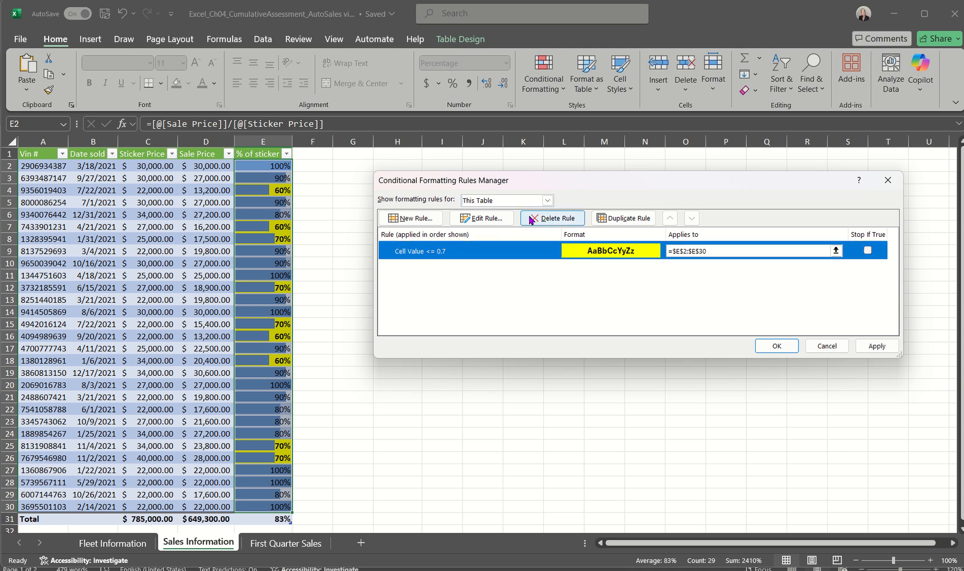
click(865, 346)
click(774, 346)
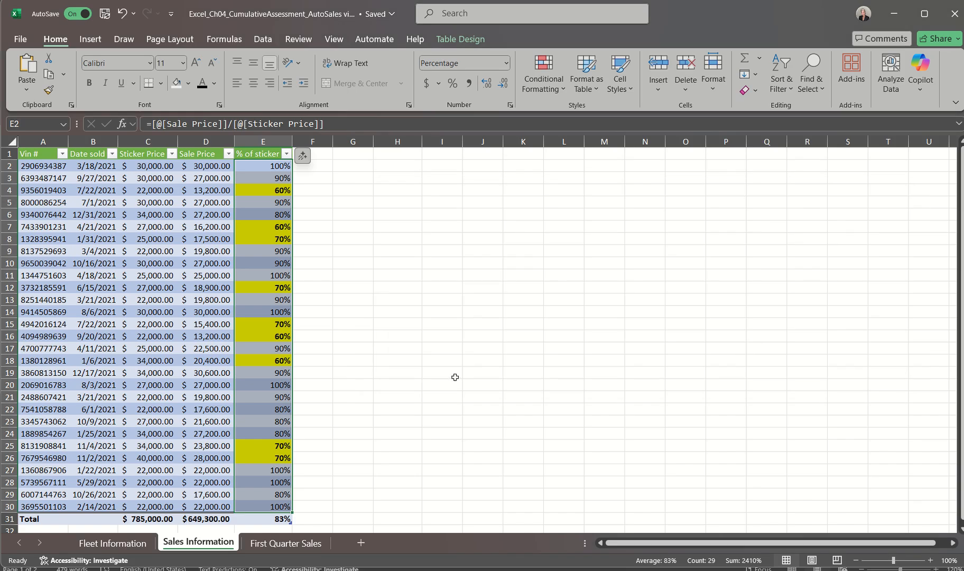
click(170, 360)
scroll(169, 361, down, 3)
scroll(168, 317, up, 3)
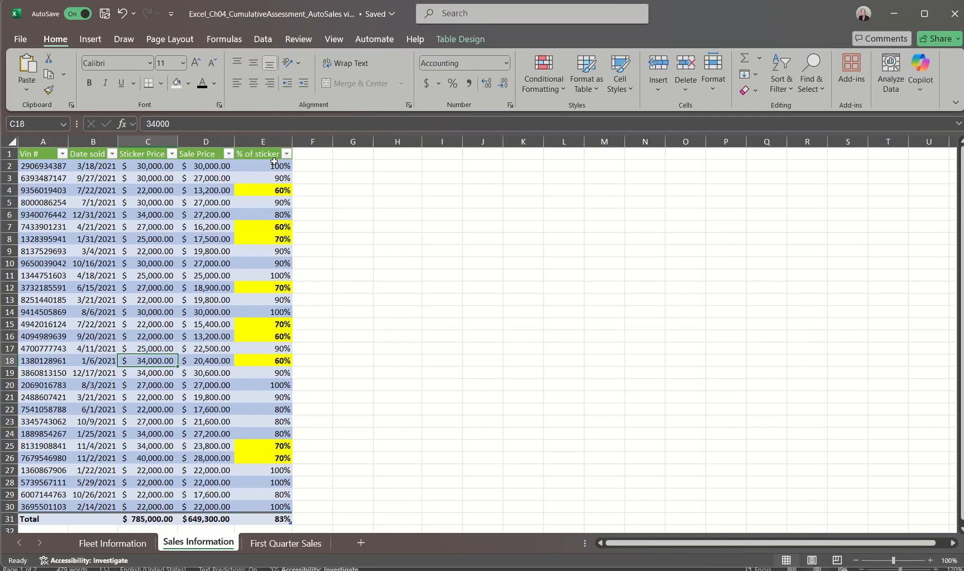
Reapply Solid Fill Blue Data Bars to the % of sticker values in E2:E30
drag(274, 164, 281, 504)
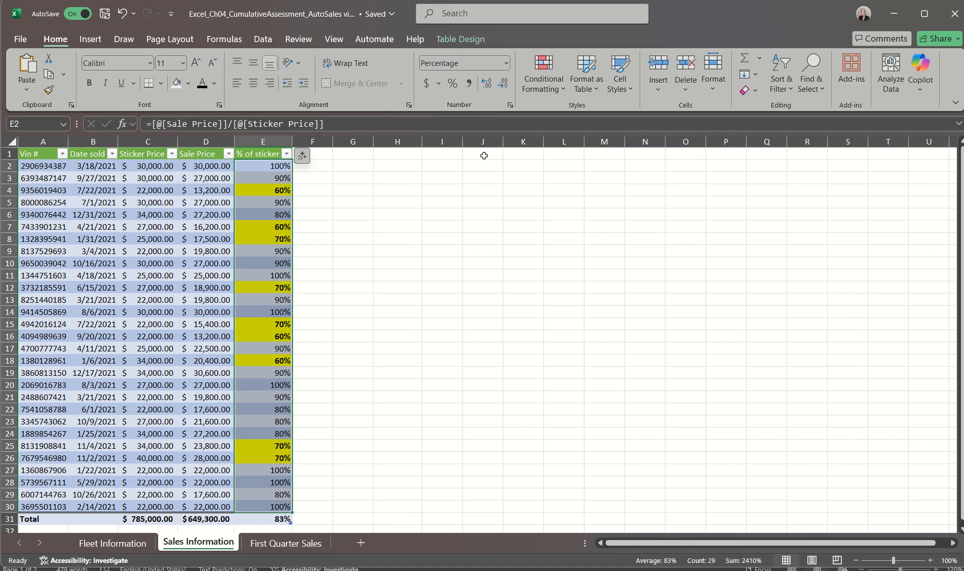
click(553, 95)
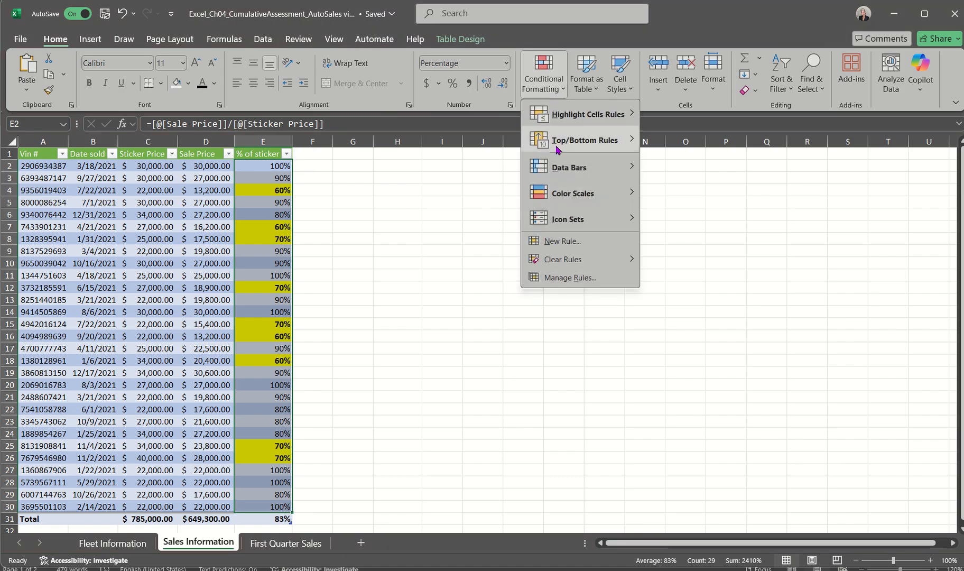
mouse_move(560, 164)
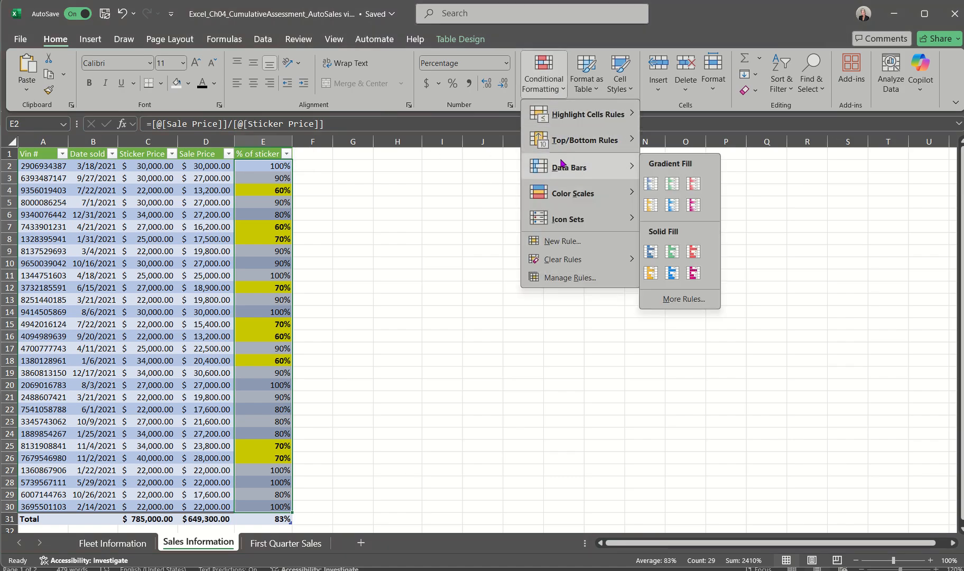
click(652, 247)
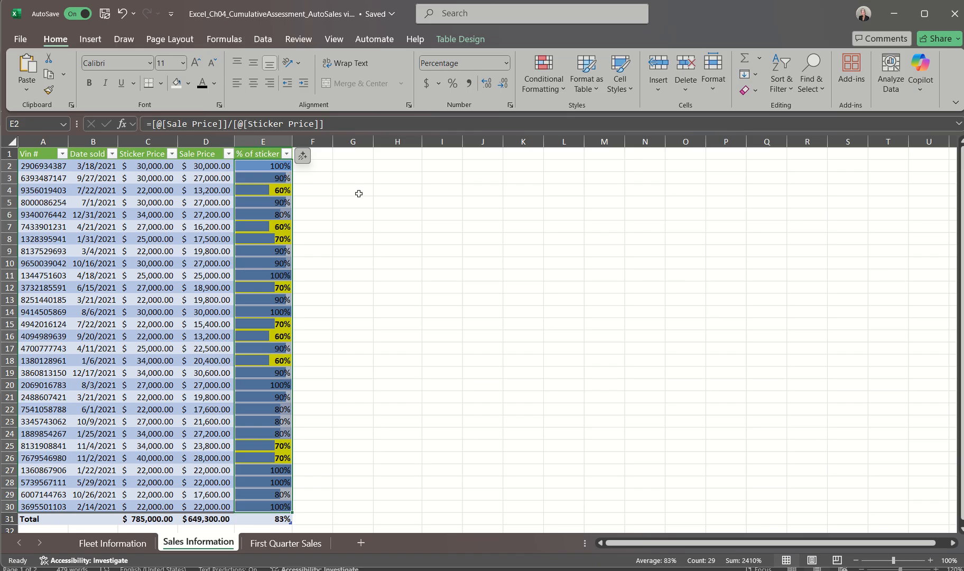
Delete the Cell Value <= 0.7 rule from the table's conditional formatting rules
click(548, 100)
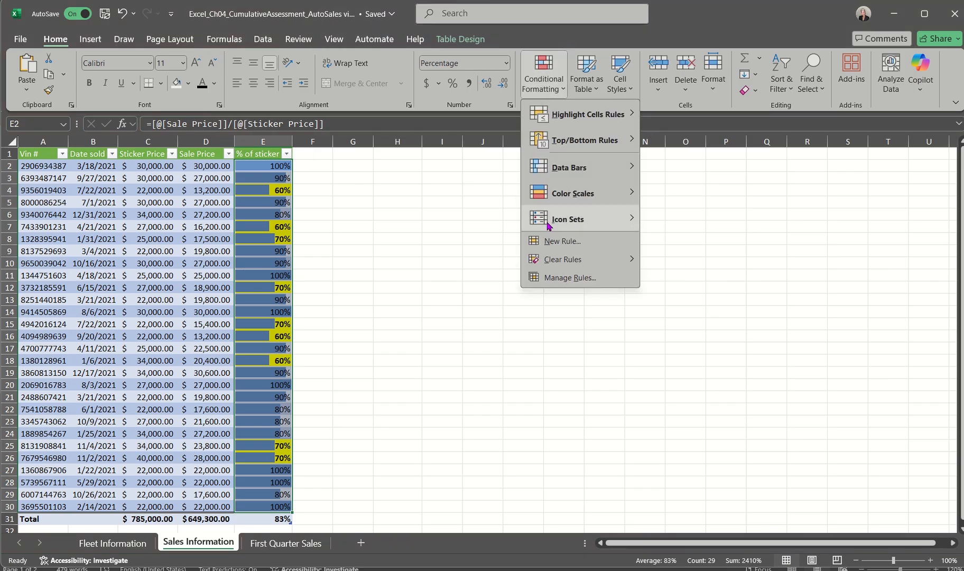
click(560, 280)
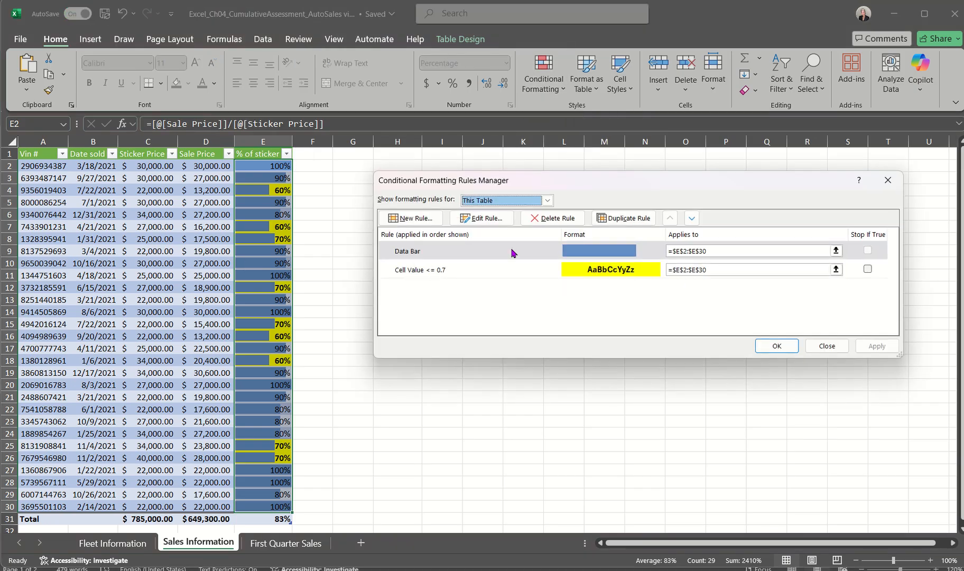
click(456, 272)
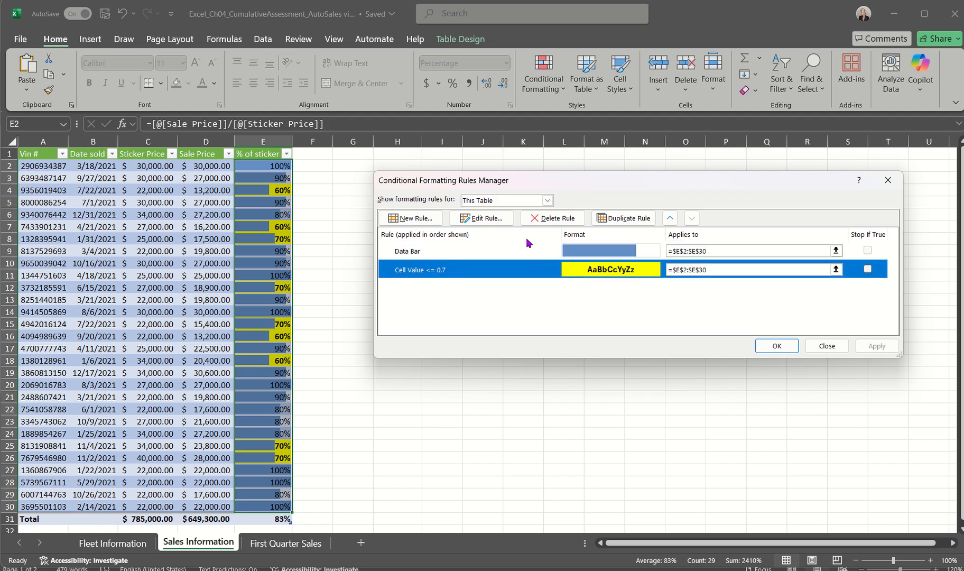
click(546, 222)
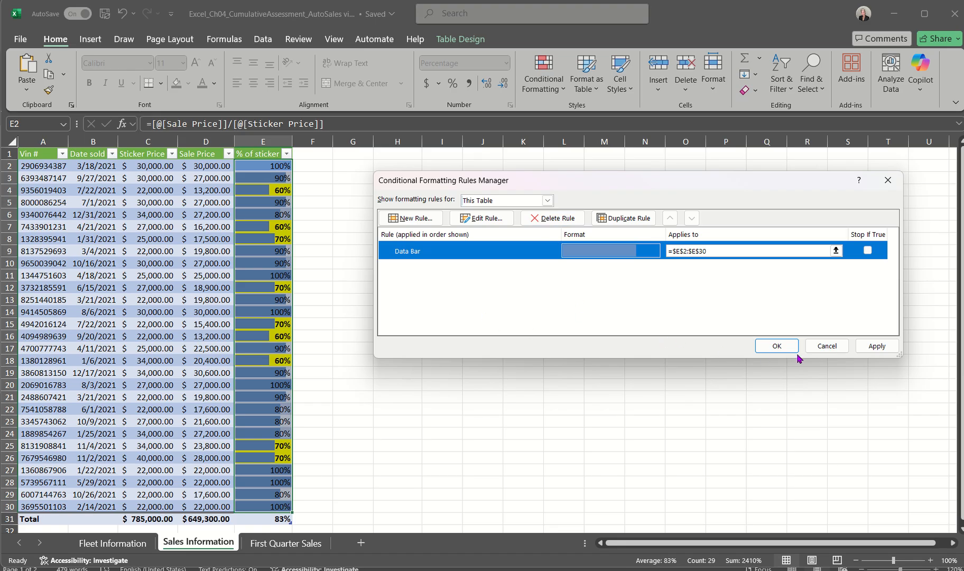
click(776, 346)
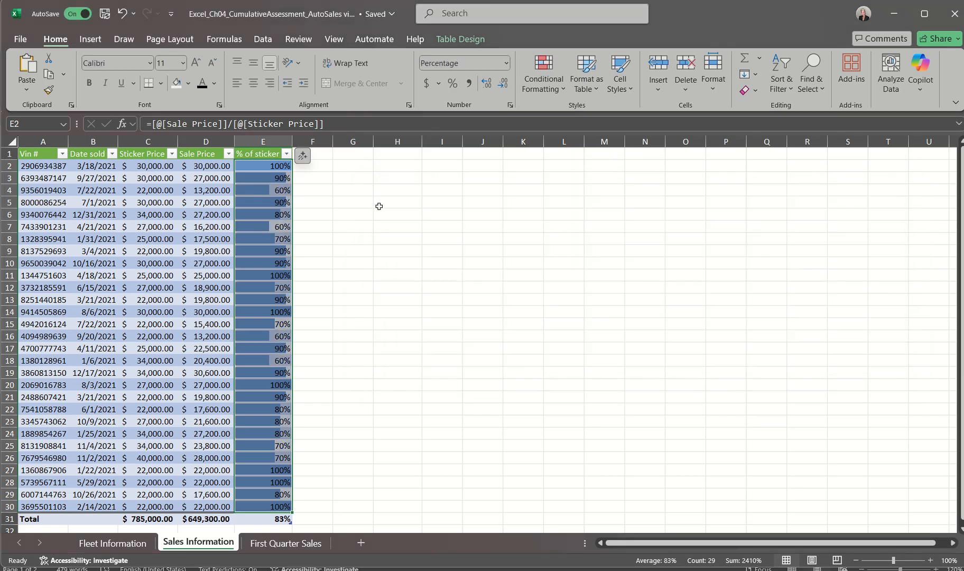
click(534, 76)
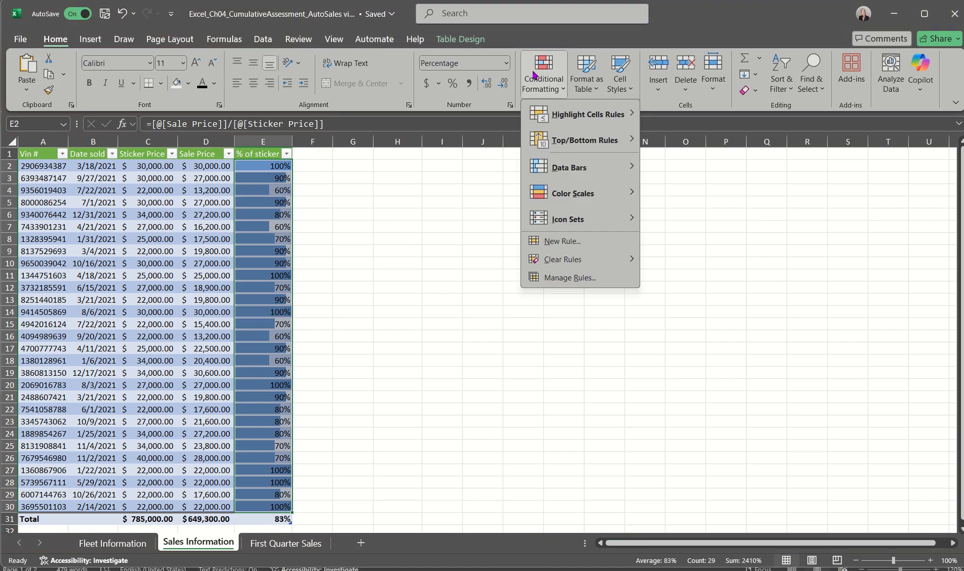
mouse_move(587, 113)
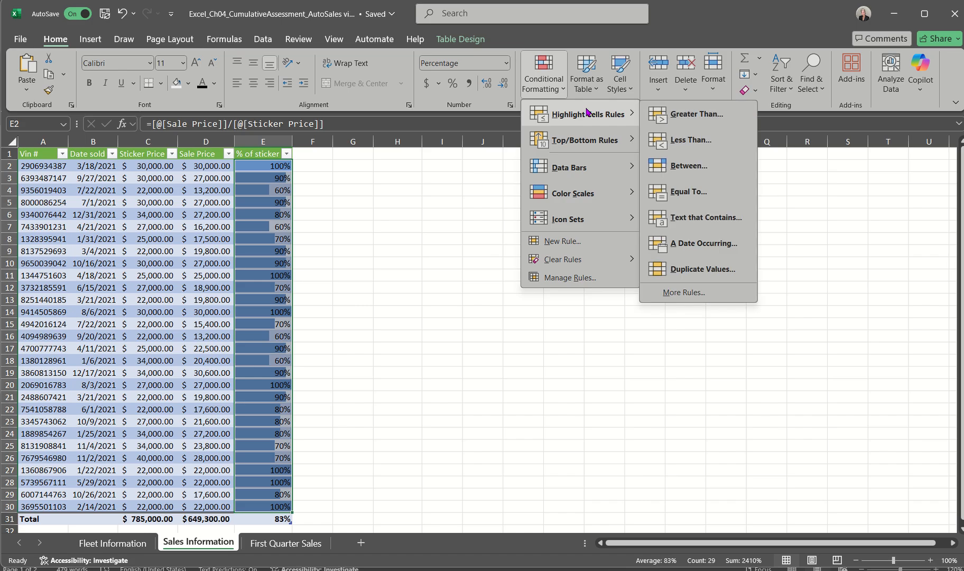
click(691, 141)
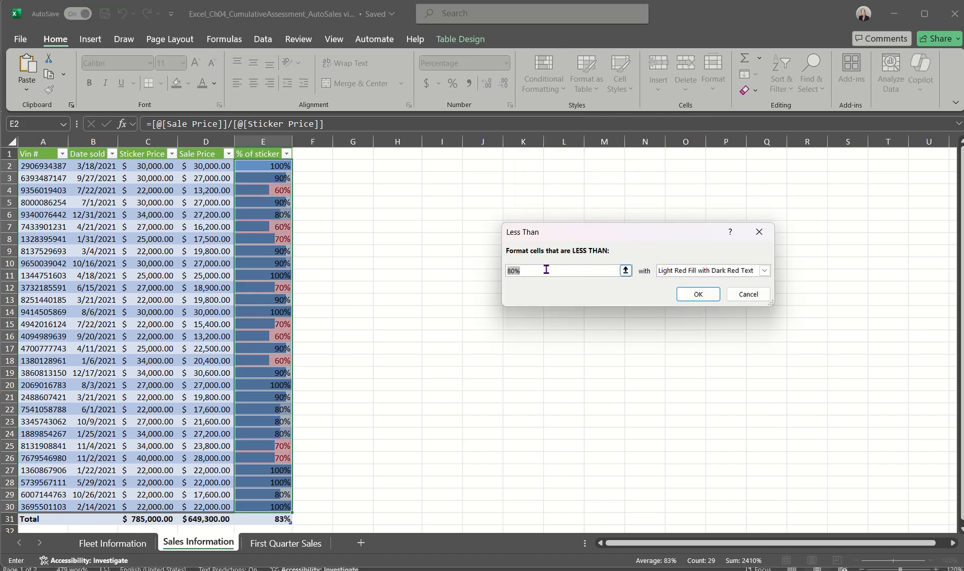
click(508, 269)
text(=)
key(Right)
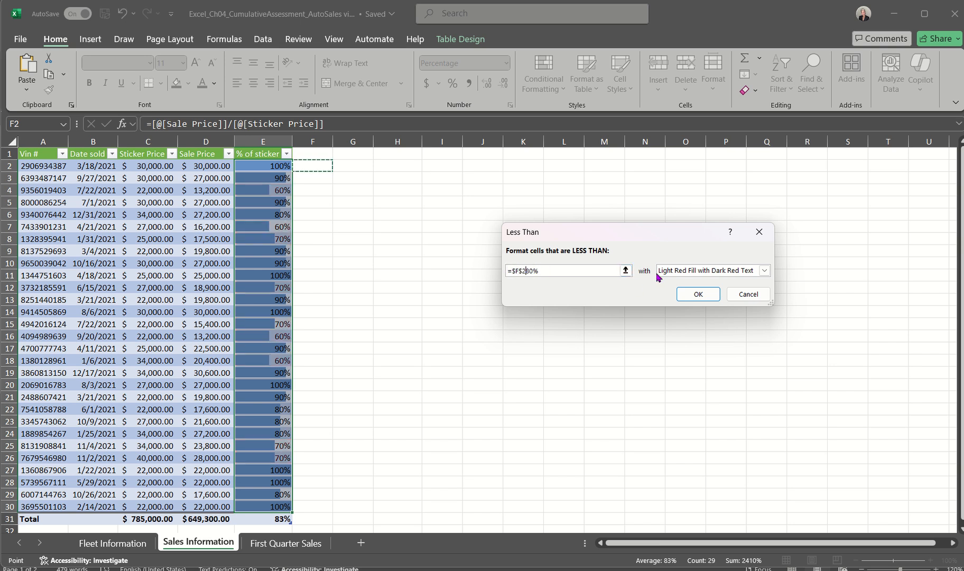
click(581, 271)
click(748, 294)
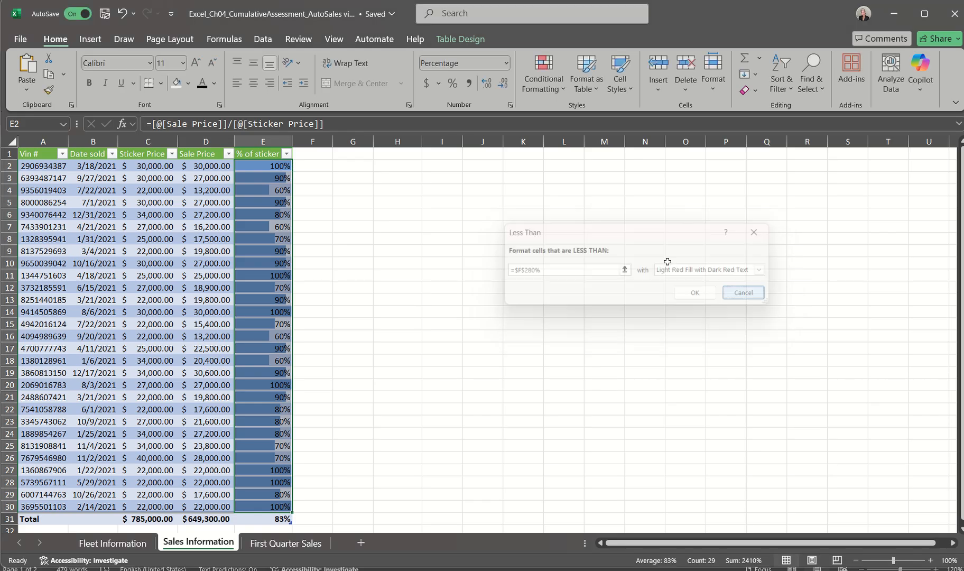
Start a Less Than highlight rule for the % of sticker values with a threshold of 70%
click(552, 95)
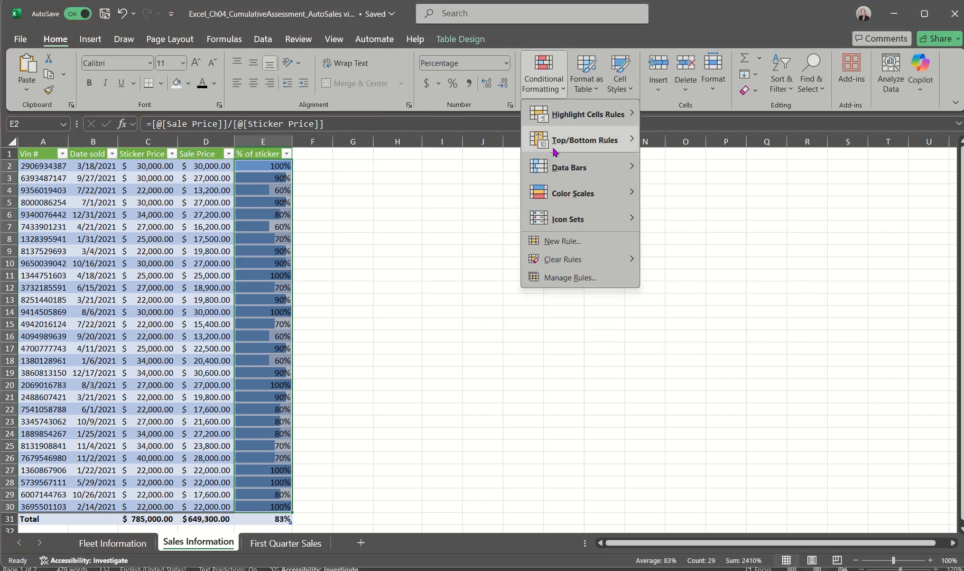
mouse_move(565, 117)
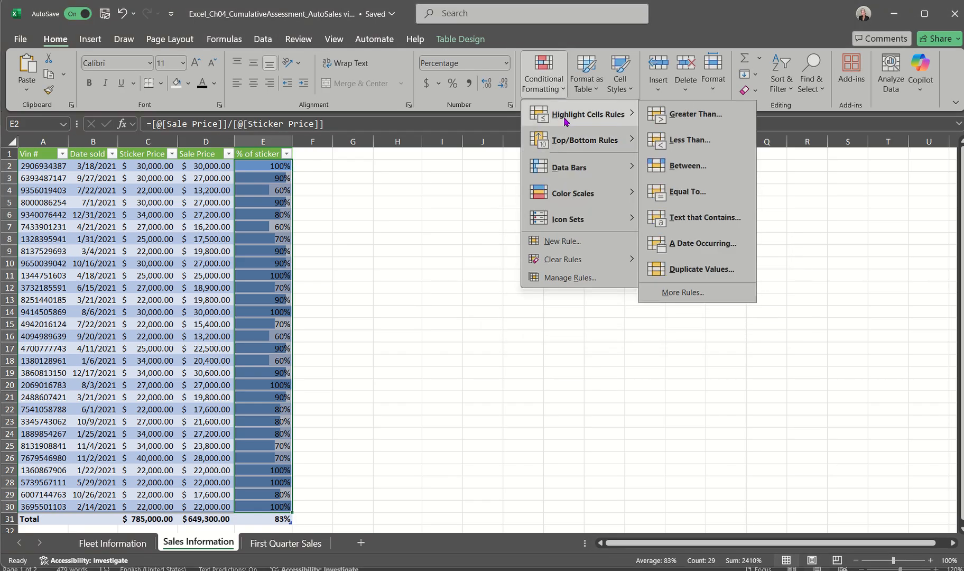
click(684, 141)
click(512, 271)
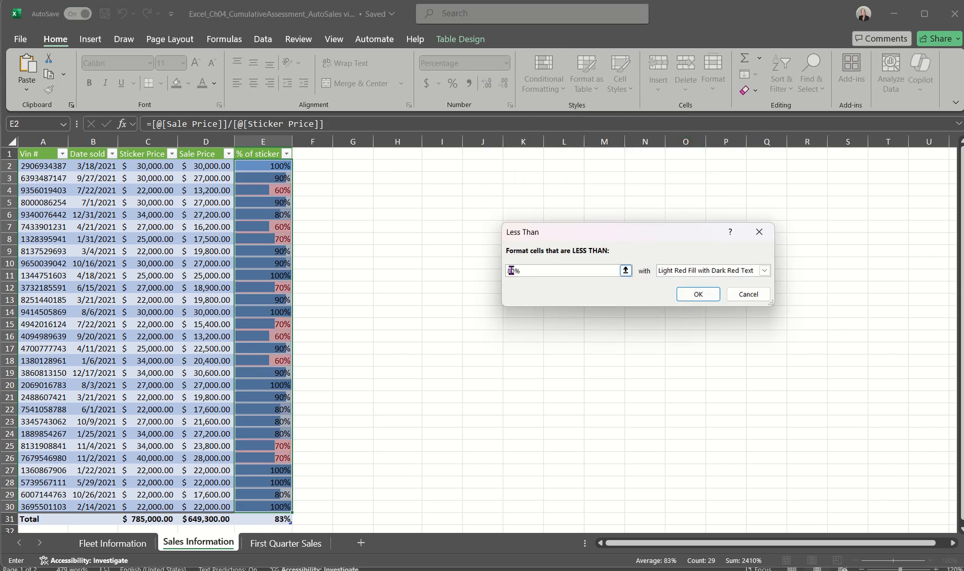
key(BackSpace)
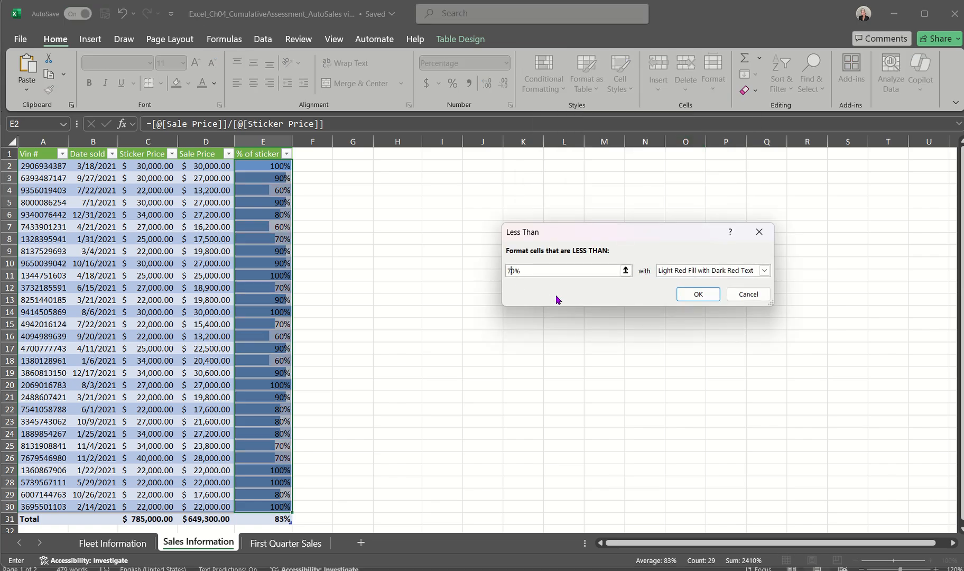
key(Right)
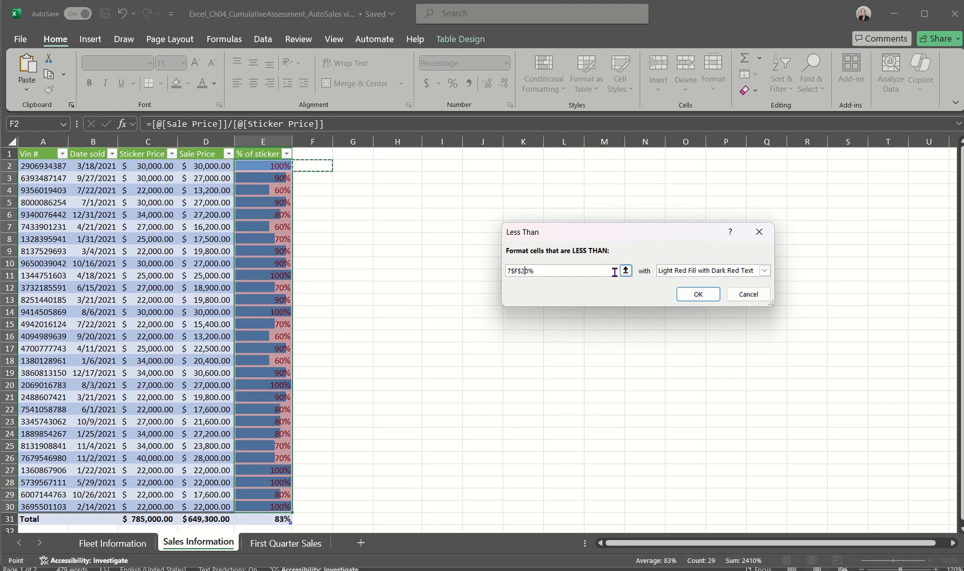
drag(550, 271, 423, 267)
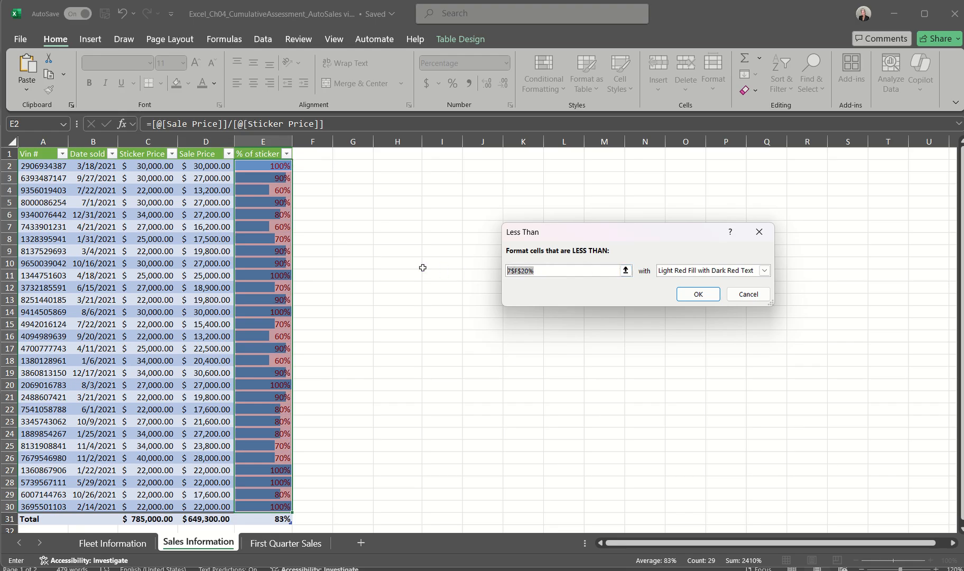
text(70%)
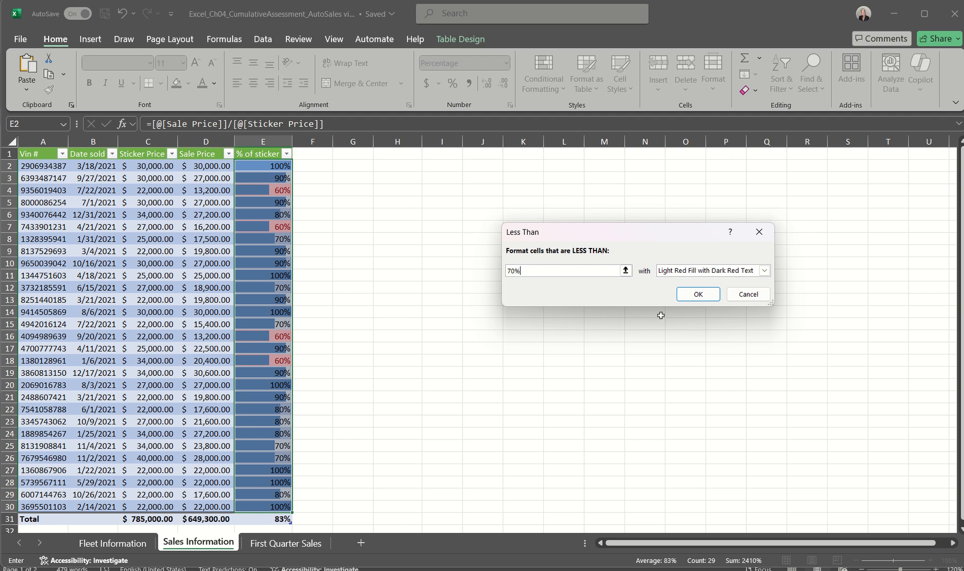
Try the Yellow Fill with Dark Yellow Text and Green Fill with Dark Green Text presets on the Less Than rule
click(764, 271)
click(728, 290)
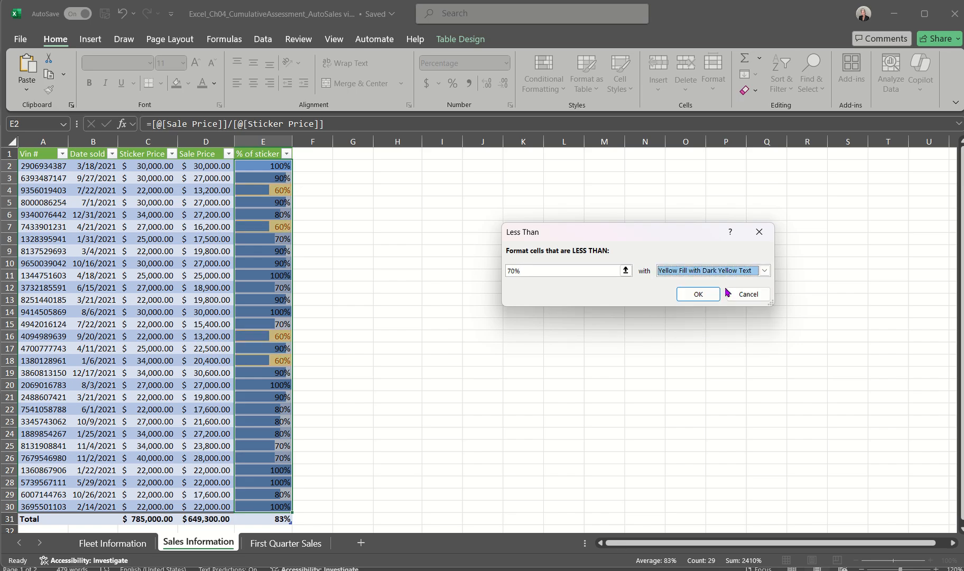
click(764, 271)
click(720, 299)
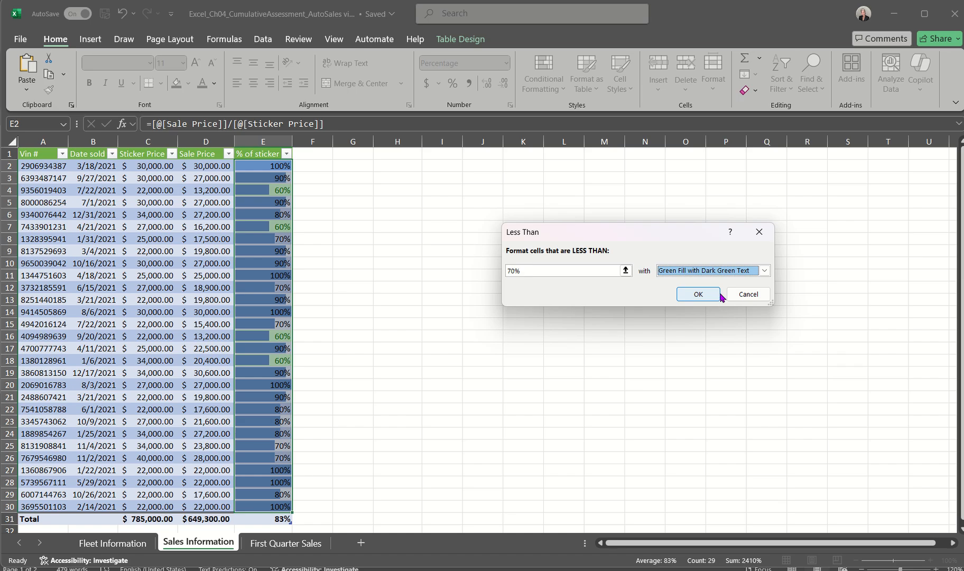
Give the Less Than rule a custom format with Bold font style and yellow fill, and apply it to the % of sticker values
click(764, 271)
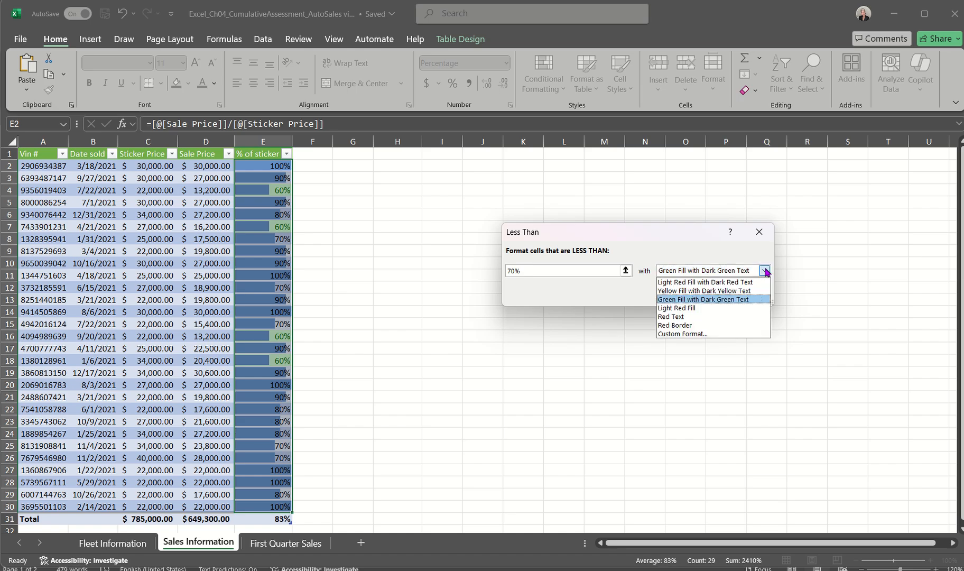
click(677, 334)
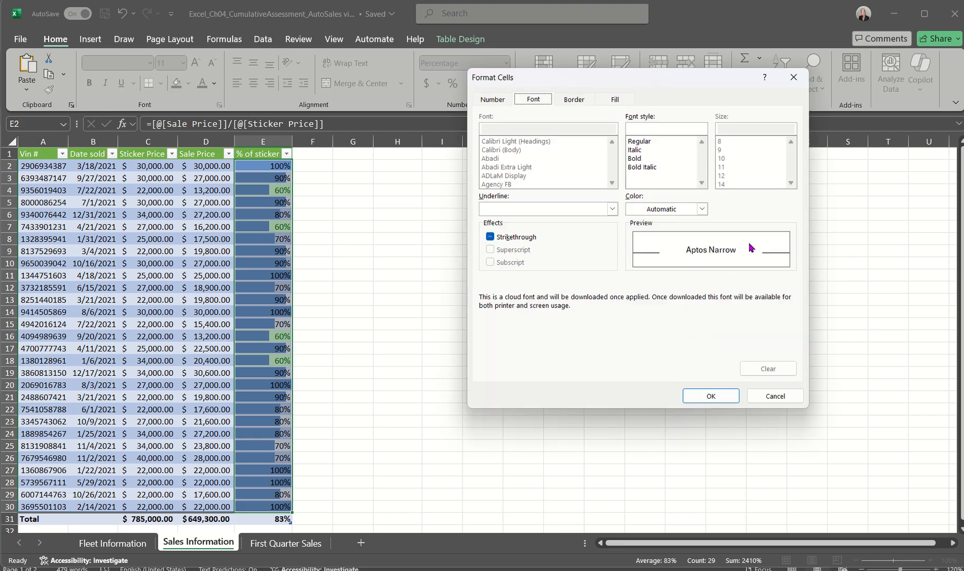
click(640, 159)
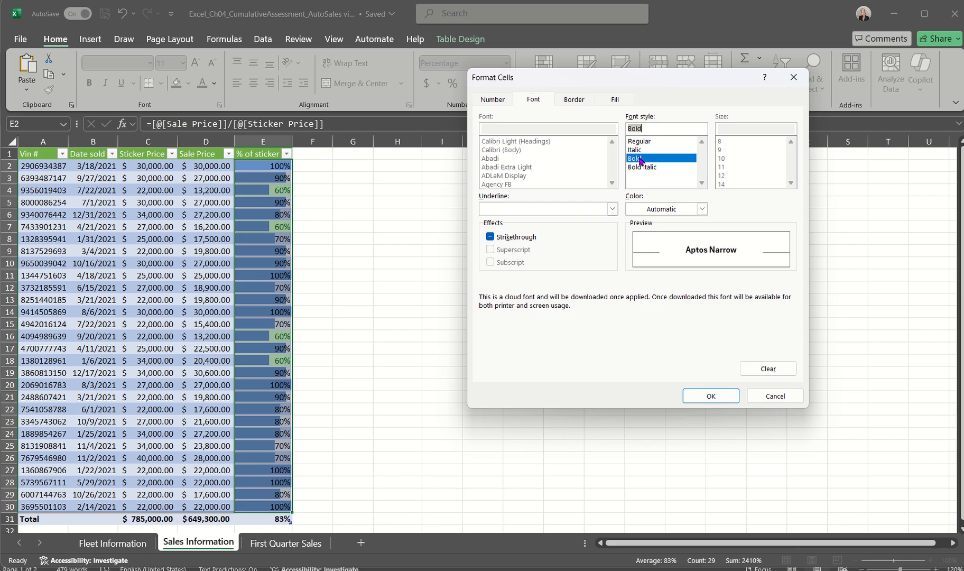
click(611, 100)
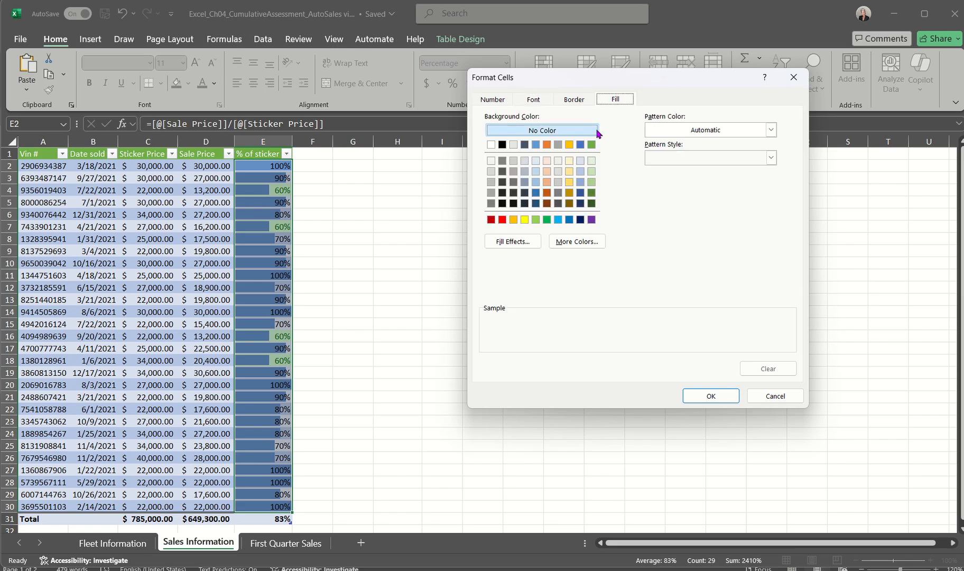
click(524, 219)
click(697, 396)
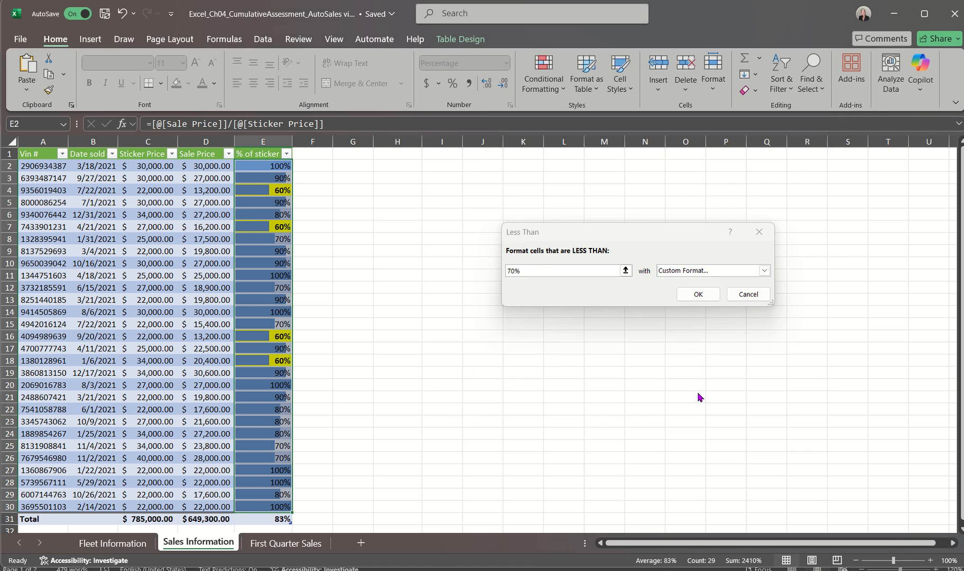
click(698, 294)
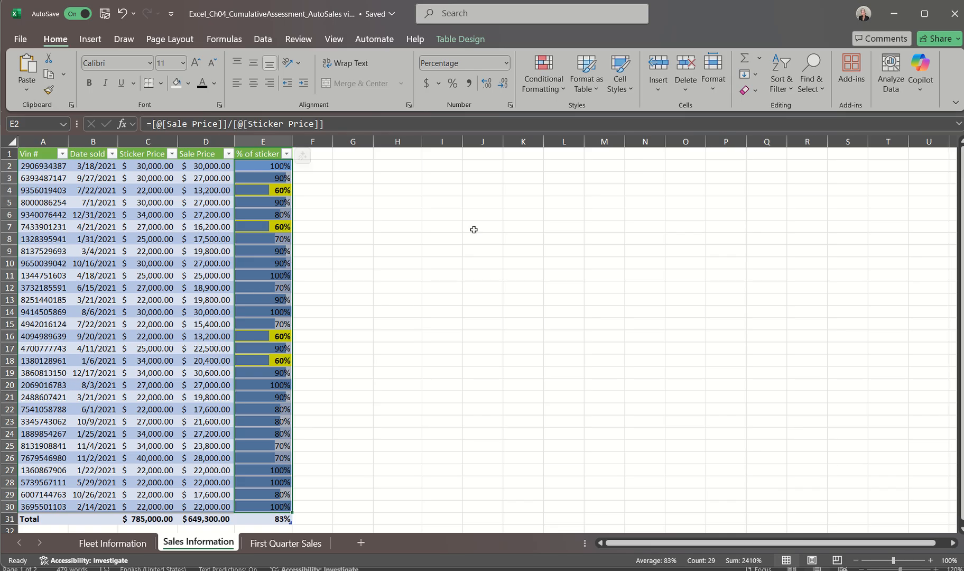
Edit the 70% highlight rule so it formats cell values less than or equal to 0.7, and apply the change
click(549, 81)
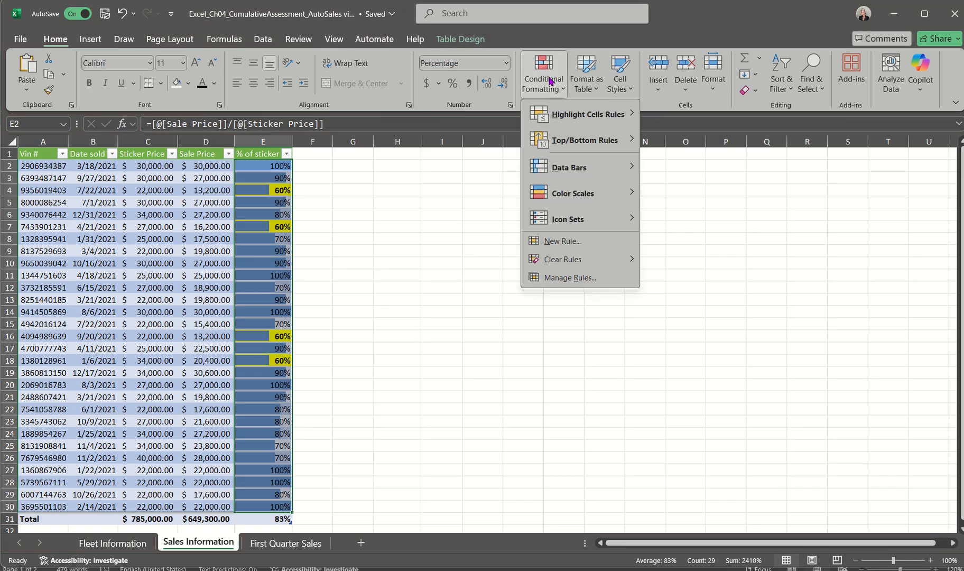
click(565, 278)
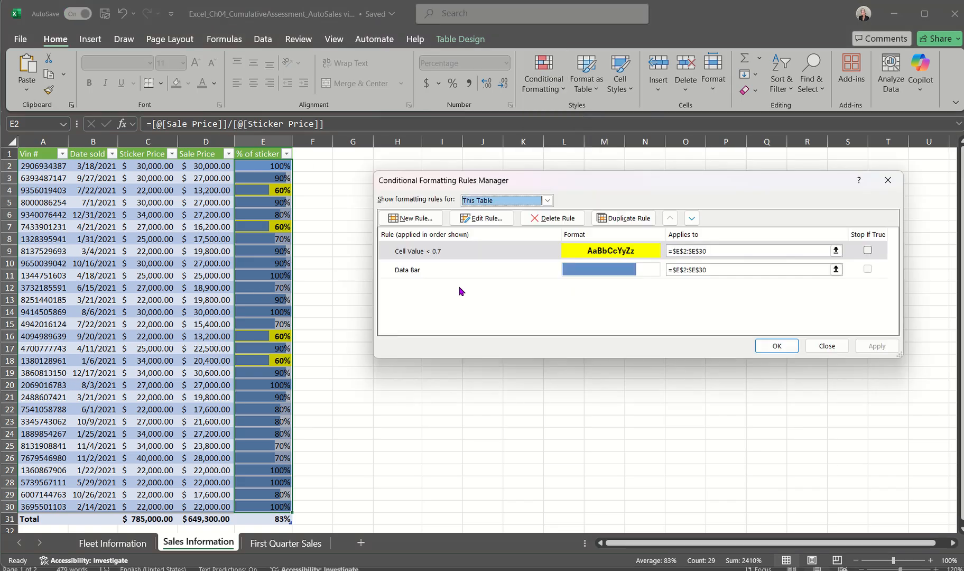
click(474, 252)
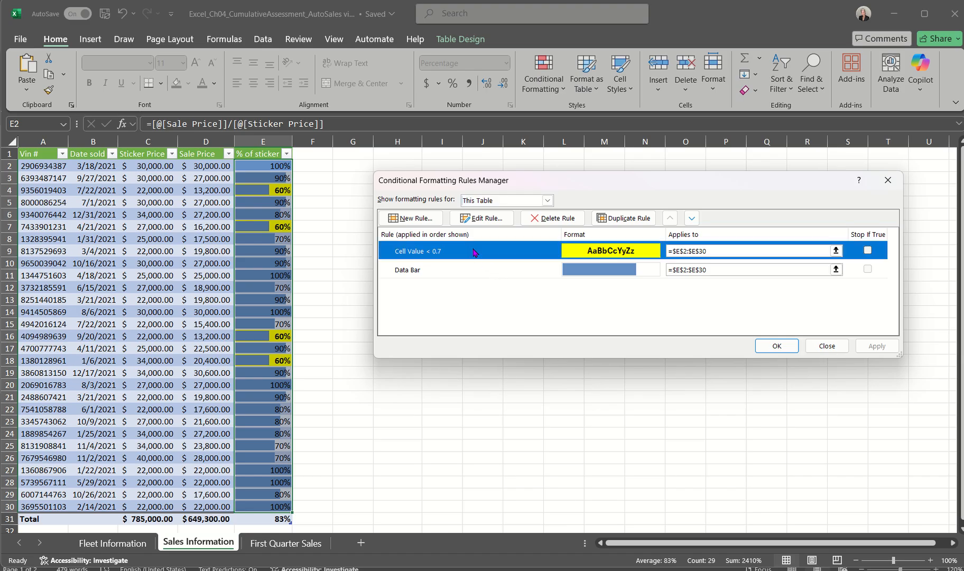
click(483, 218)
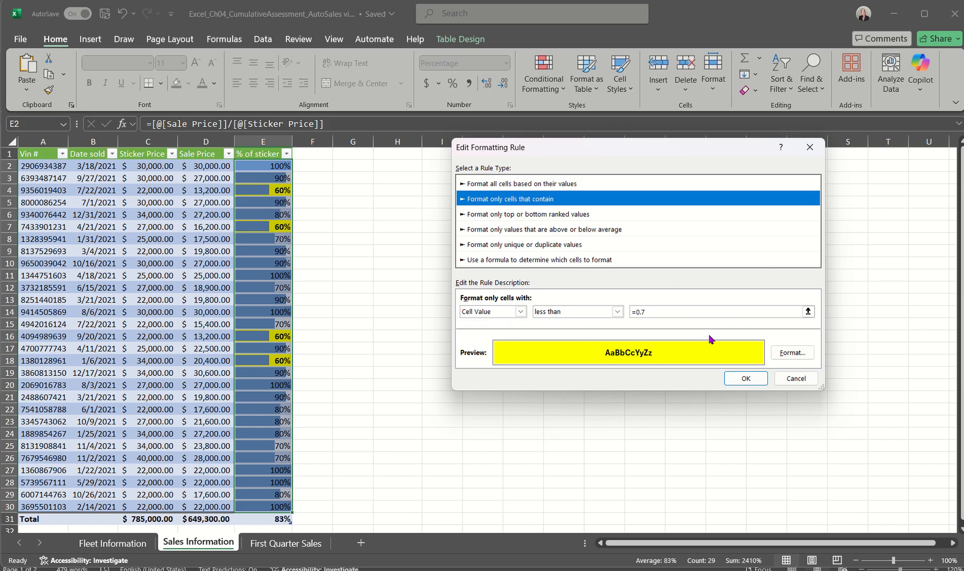
click(616, 311)
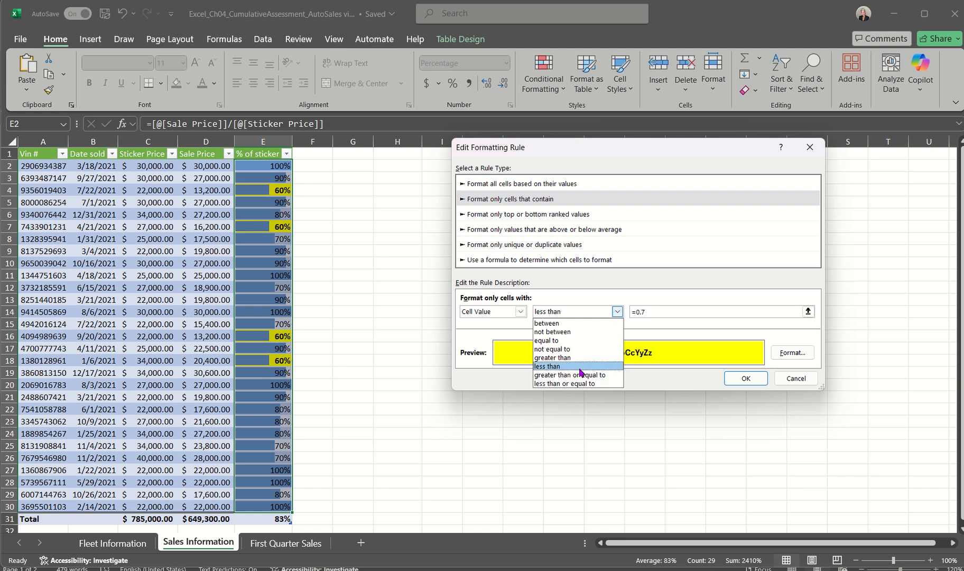
click(573, 384)
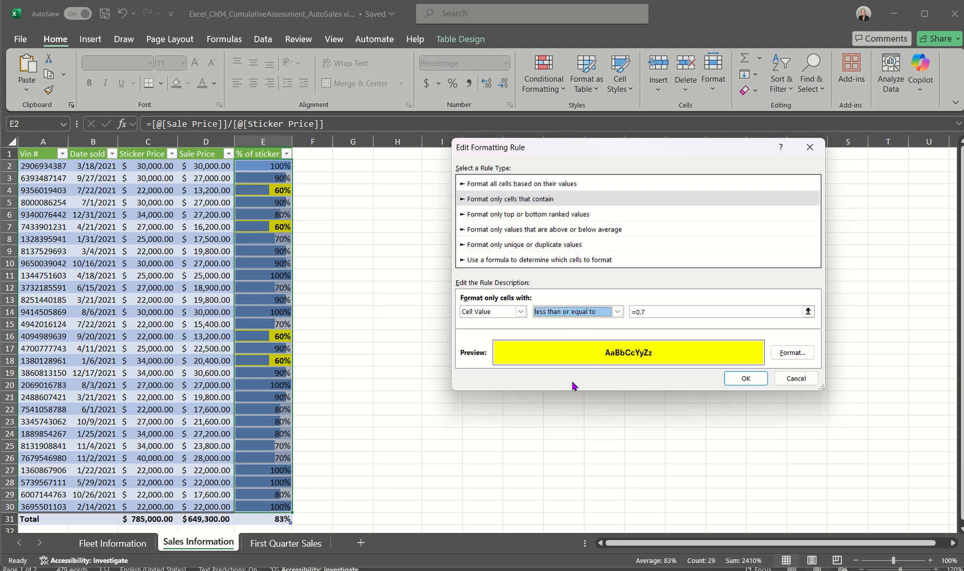
click(743, 378)
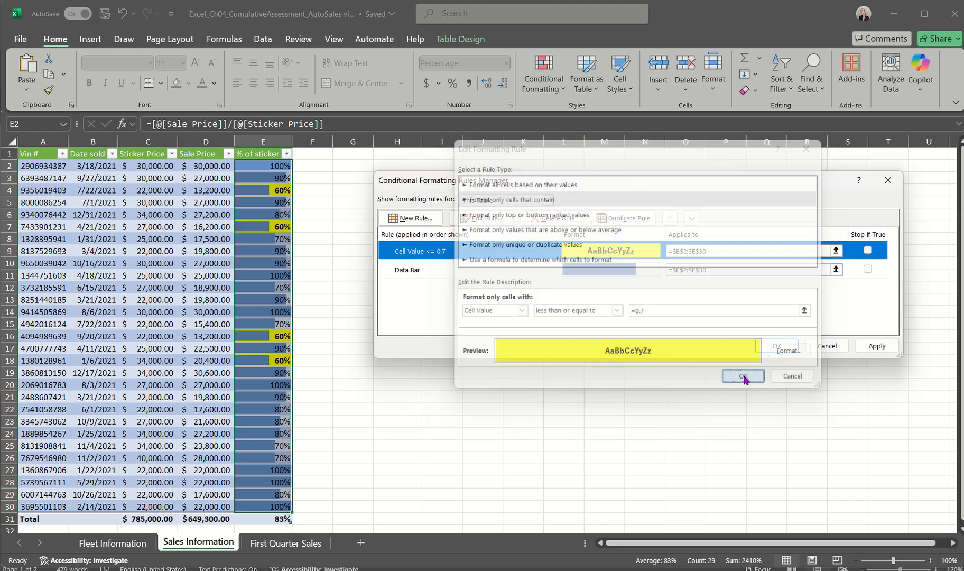
click(871, 348)
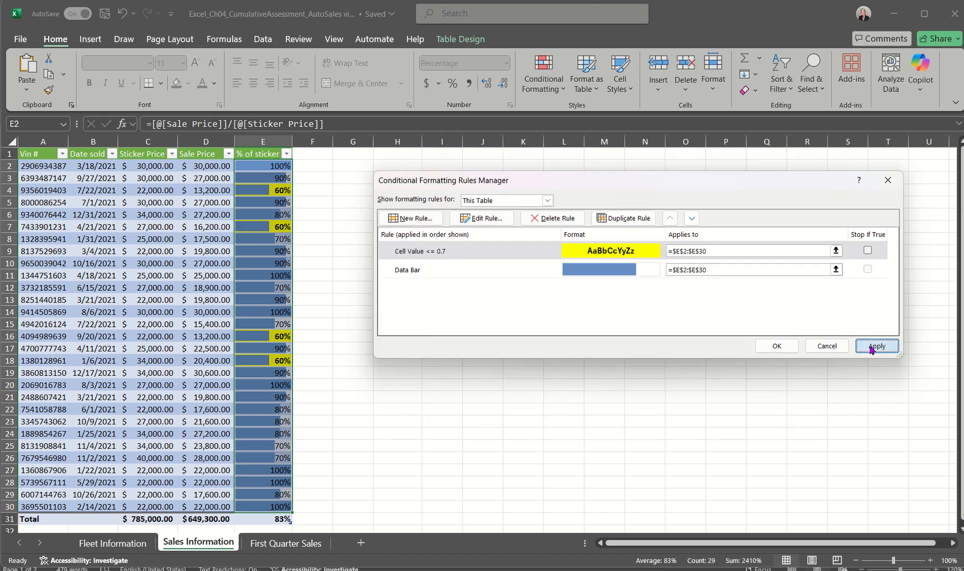
click(775, 346)
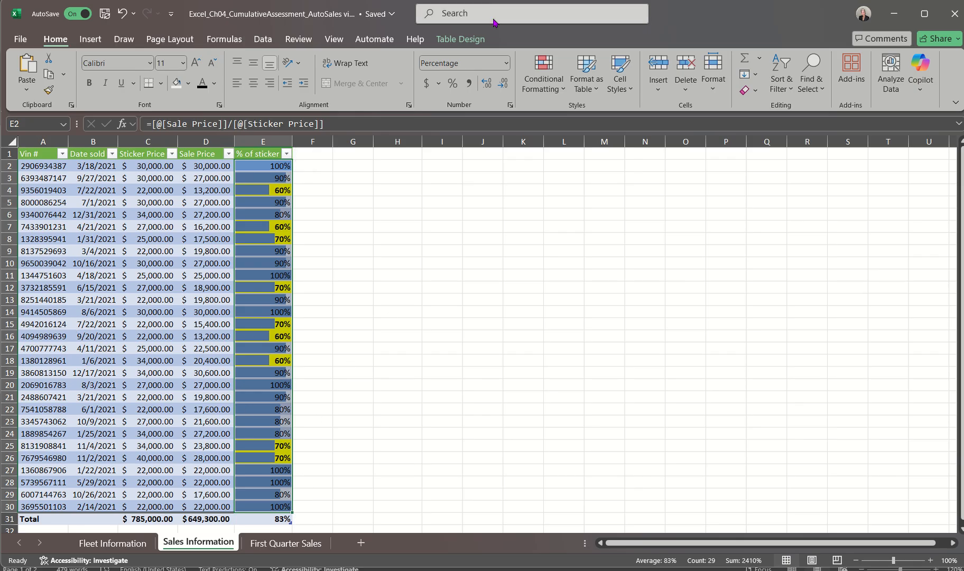
Review the conditional formatting rules applied to the table and leave them without changes
click(544, 79)
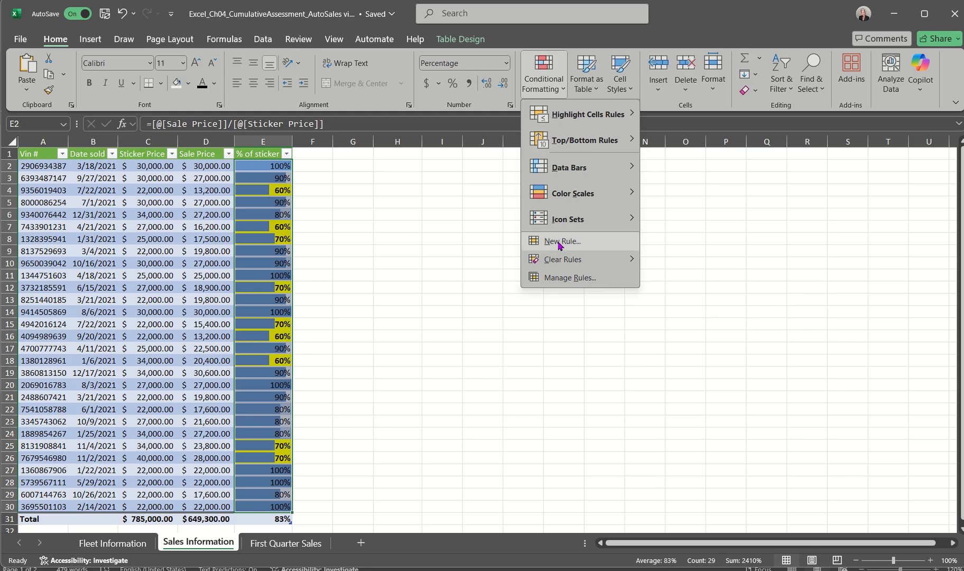
click(553, 280)
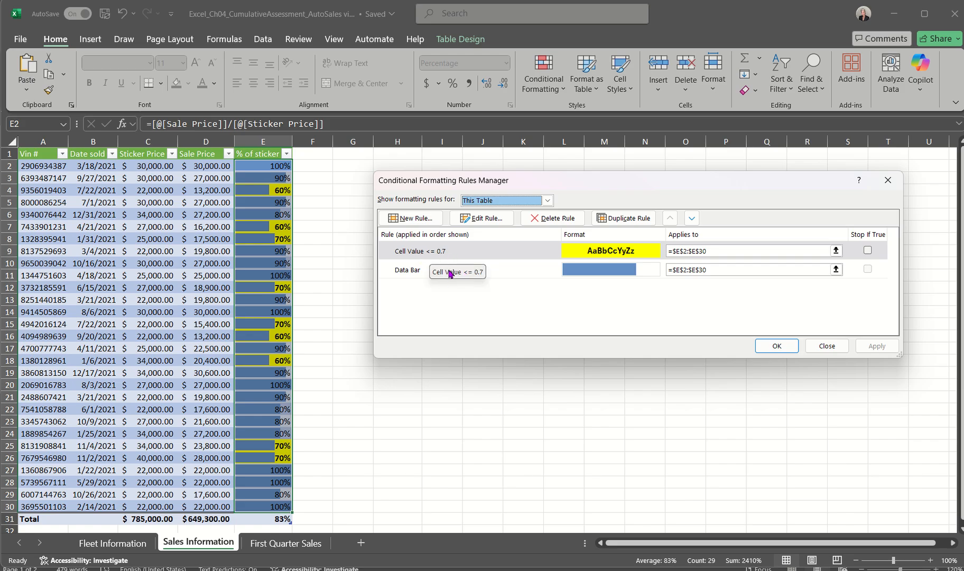
click(525, 275)
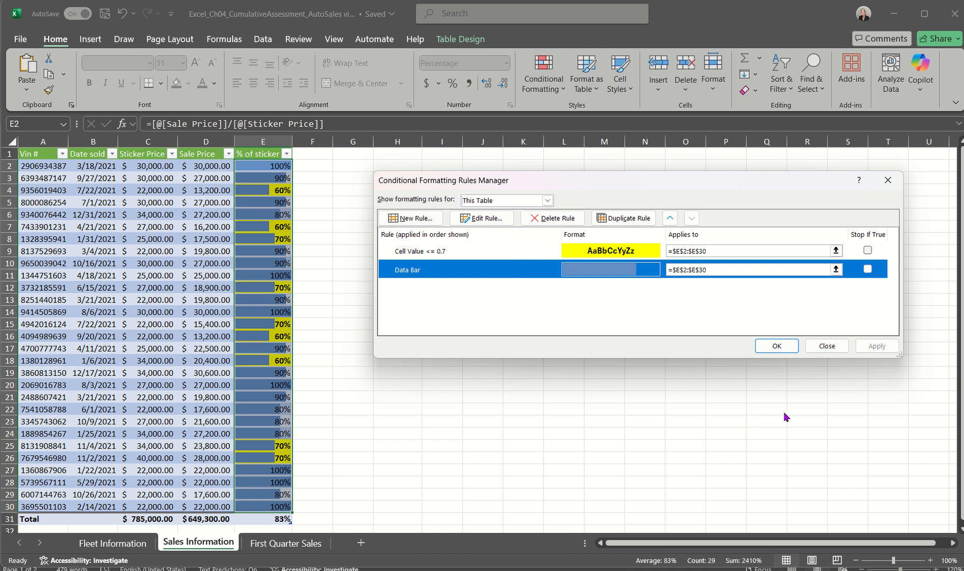
click(826, 347)
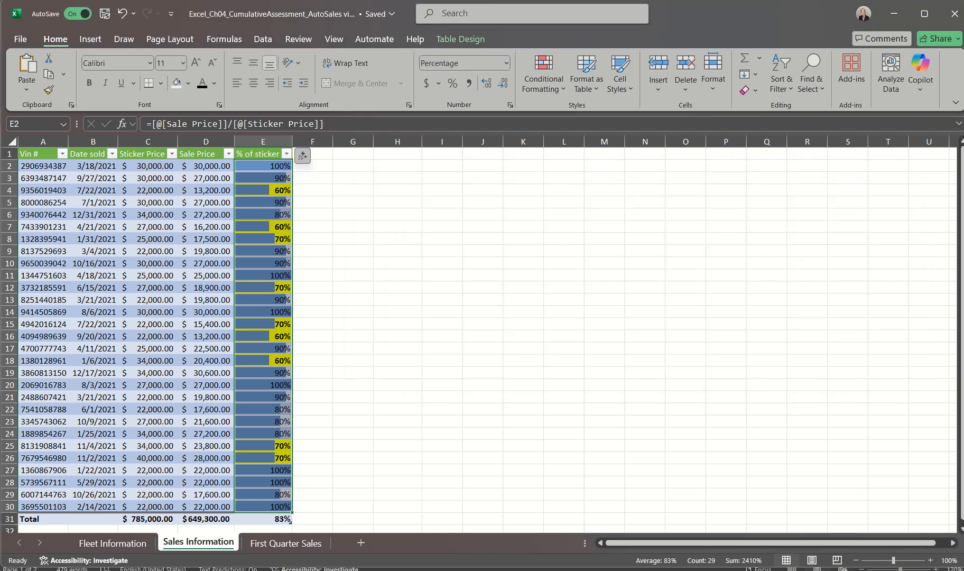
Check the Word instructions document, switch back to the Auto Sales workbook in Excel and save it
click(904, 559)
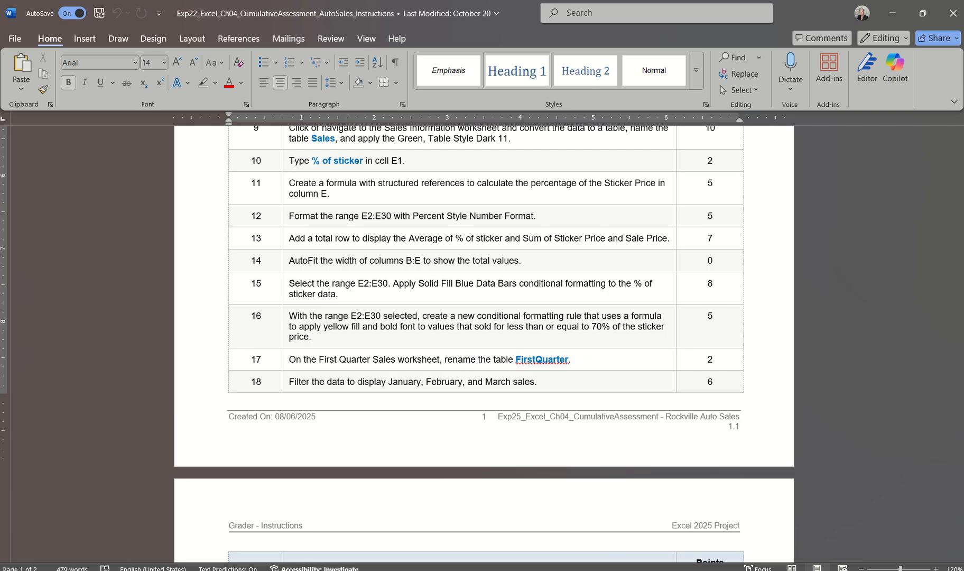
mouse_move(483, 570)
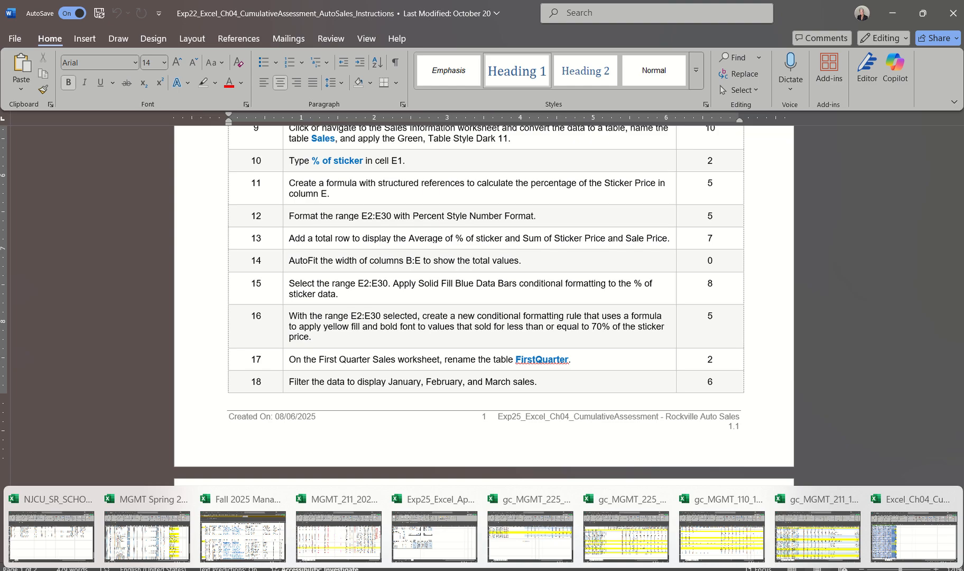
click(913, 534)
click(136, 294)
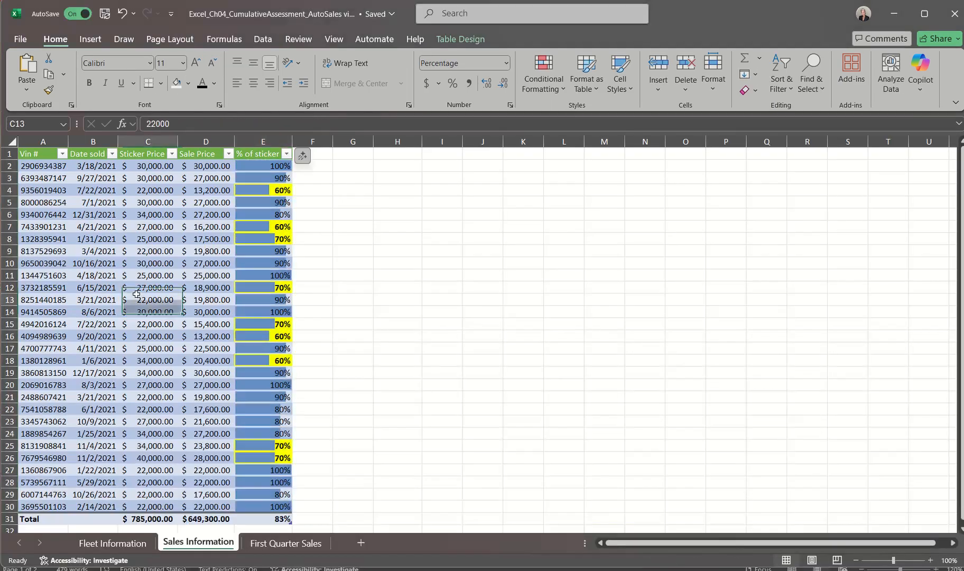
click(105, 14)
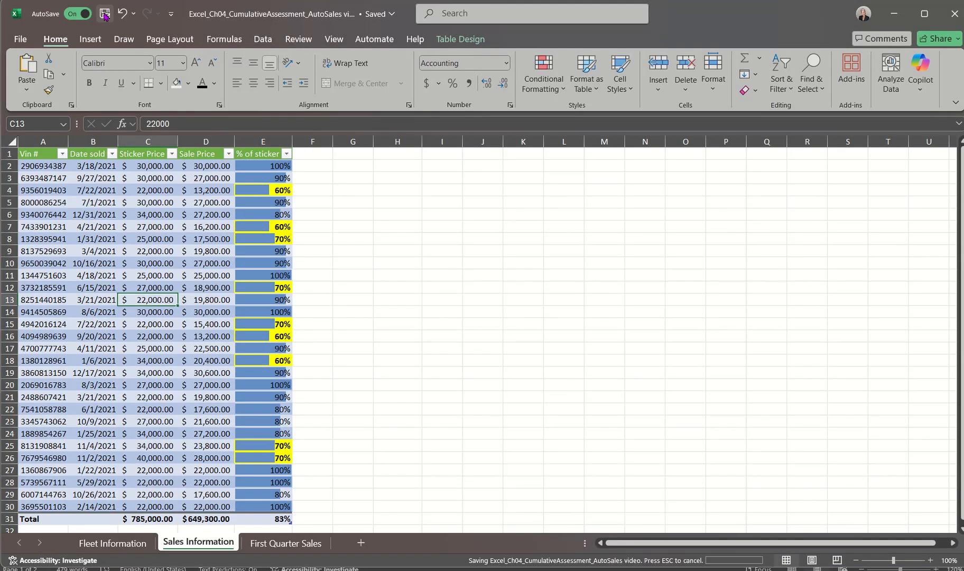
Rename the table on the First Quarter Sales worksheet as FirstQuarter
click(286, 544)
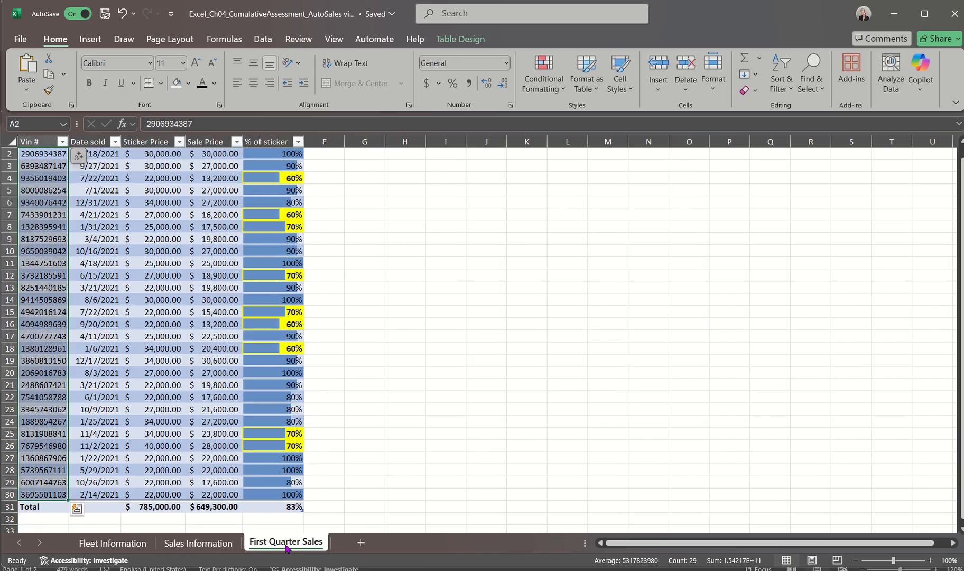
click(135, 262)
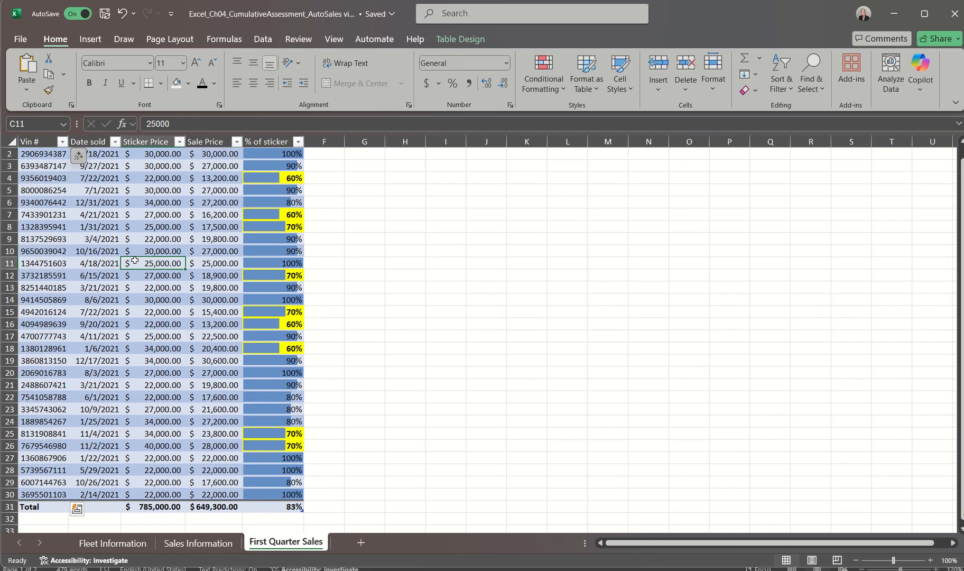
click(452, 39)
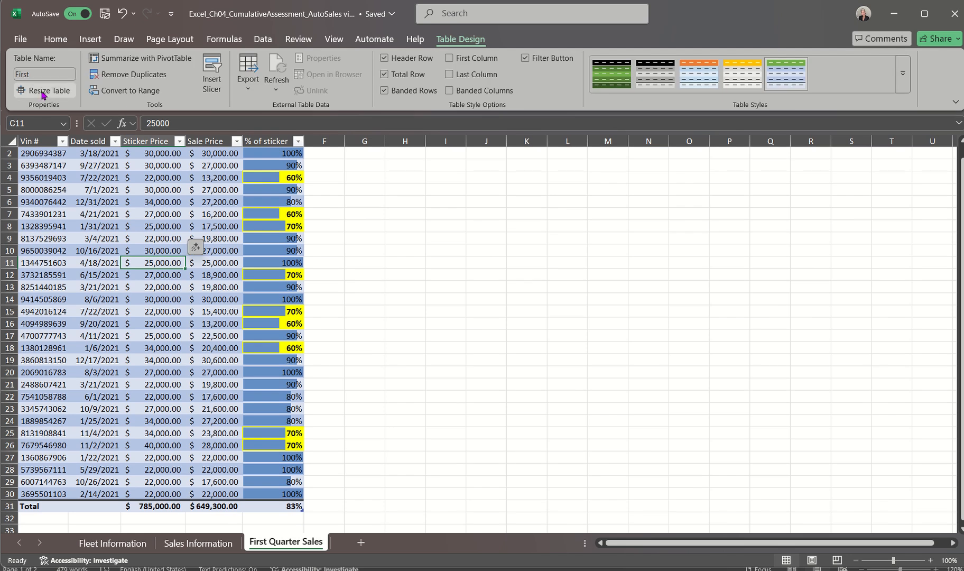
click(38, 73)
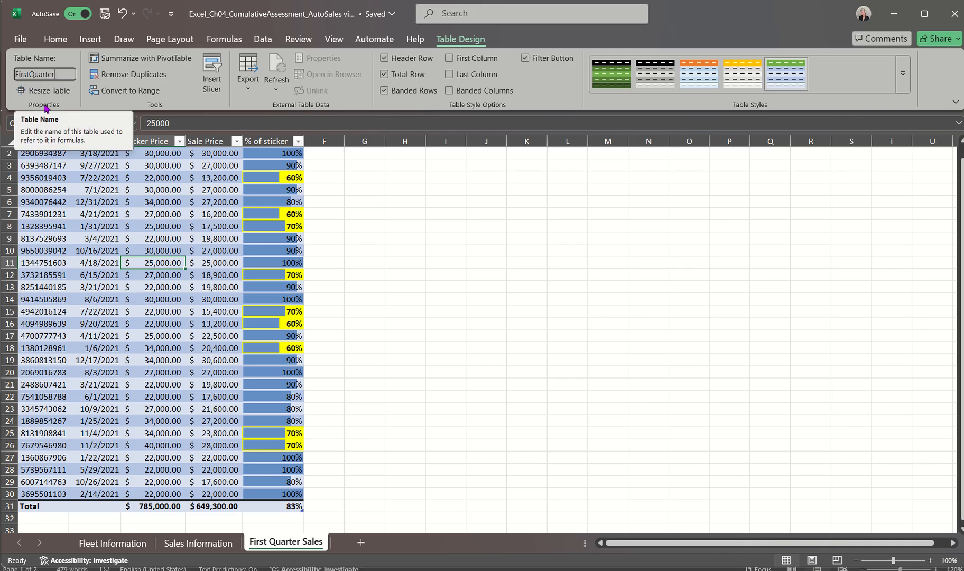
click(78, 216)
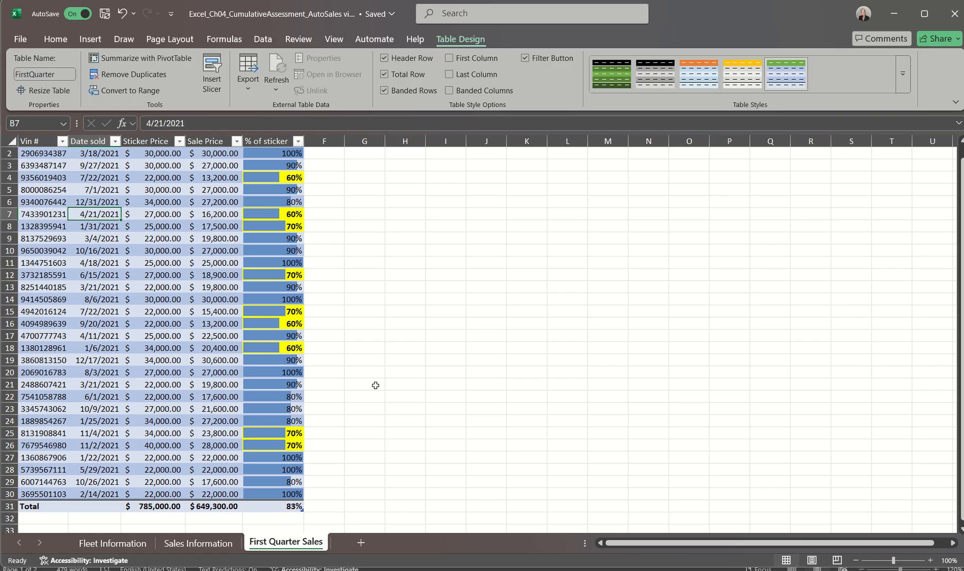
Read the filter instruction in the Word document, switch back to Excel and examine the Date sold values on First Quarter Sales
click(476, 570)
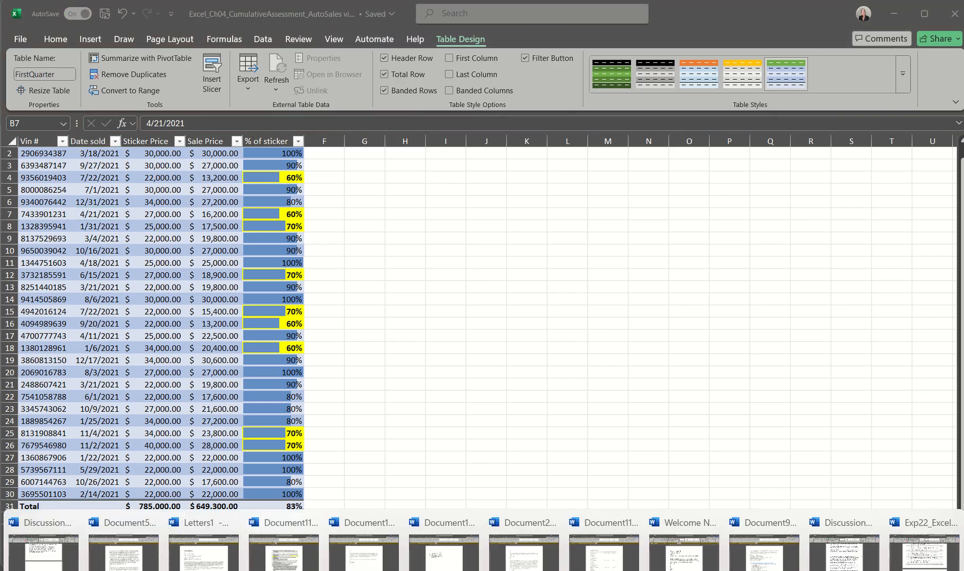
click(944, 543)
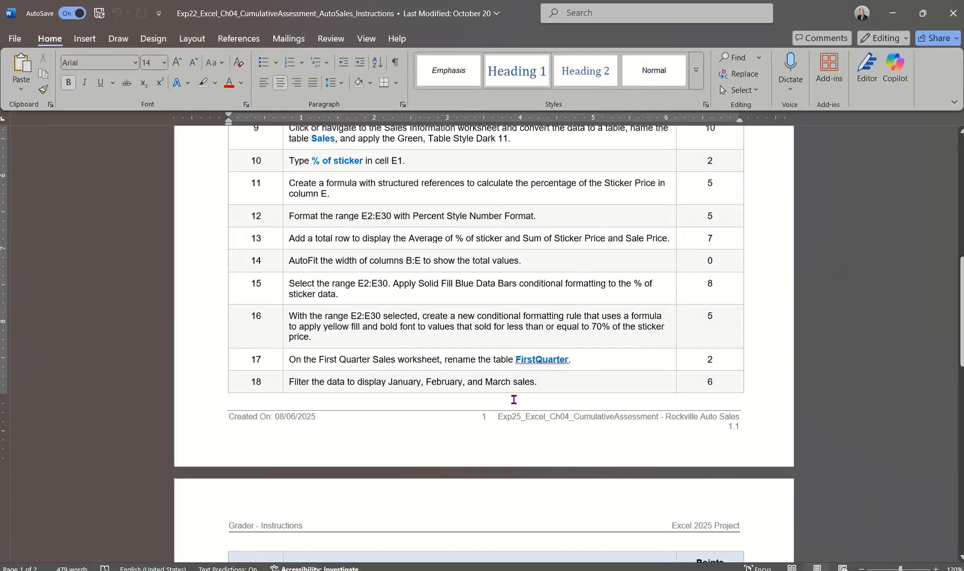
mouse_move(608, 570)
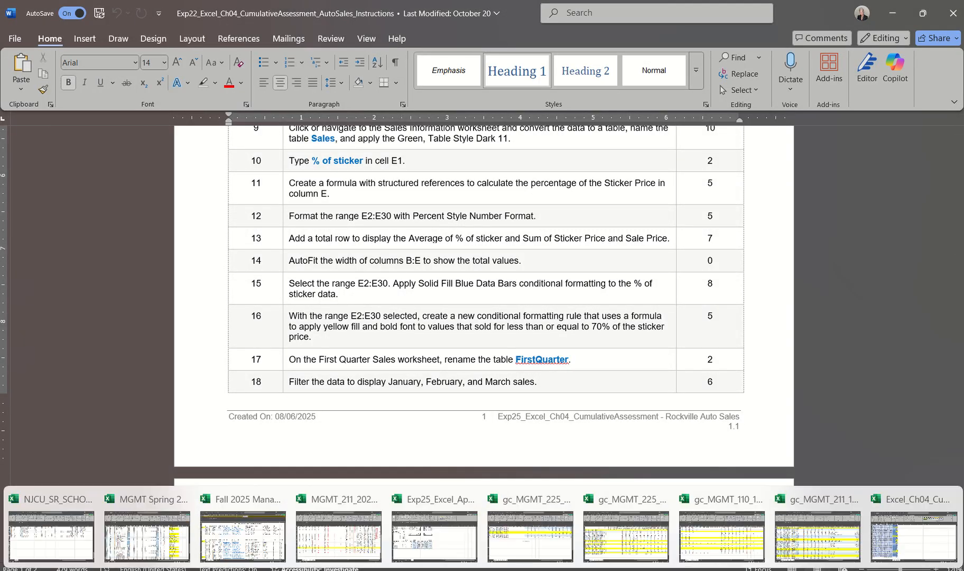
click(914, 552)
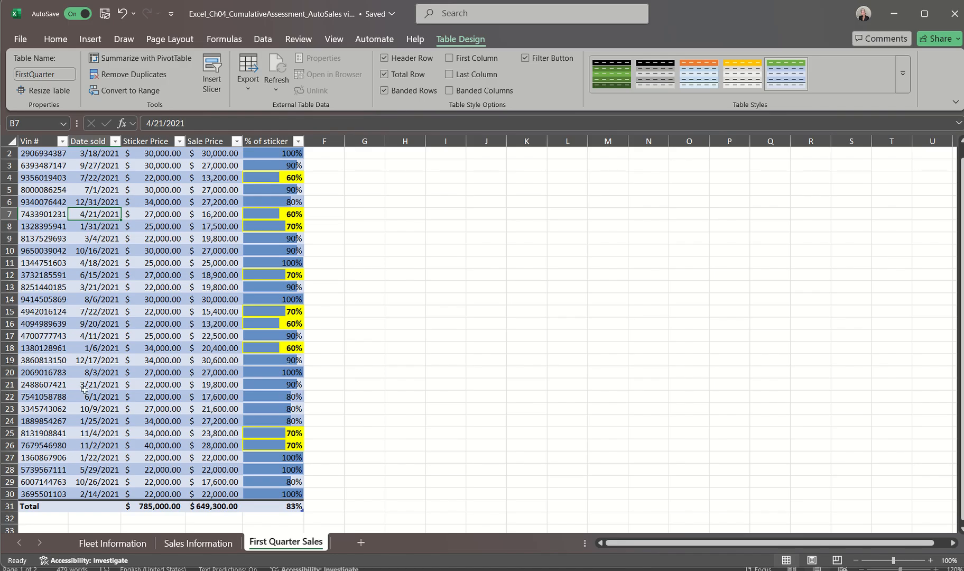
click(84, 227)
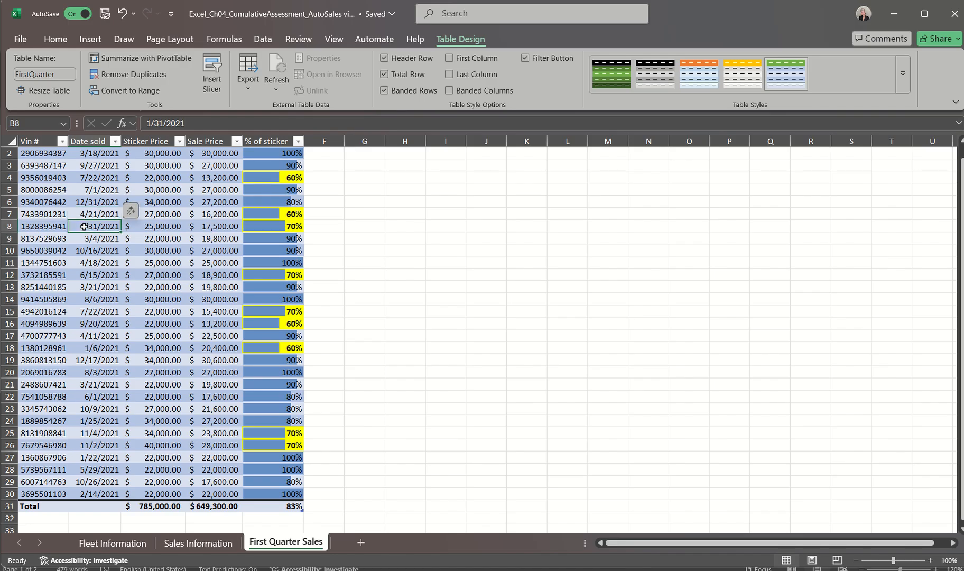
click(94, 361)
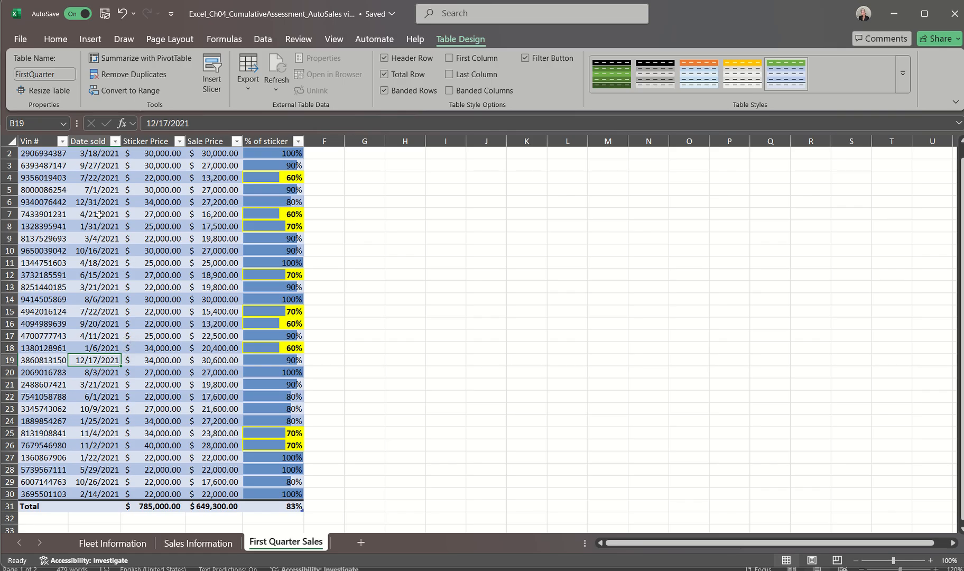
Filter the Date sold column of the FirstQuarter table to show only January, February and March sales
click(115, 145)
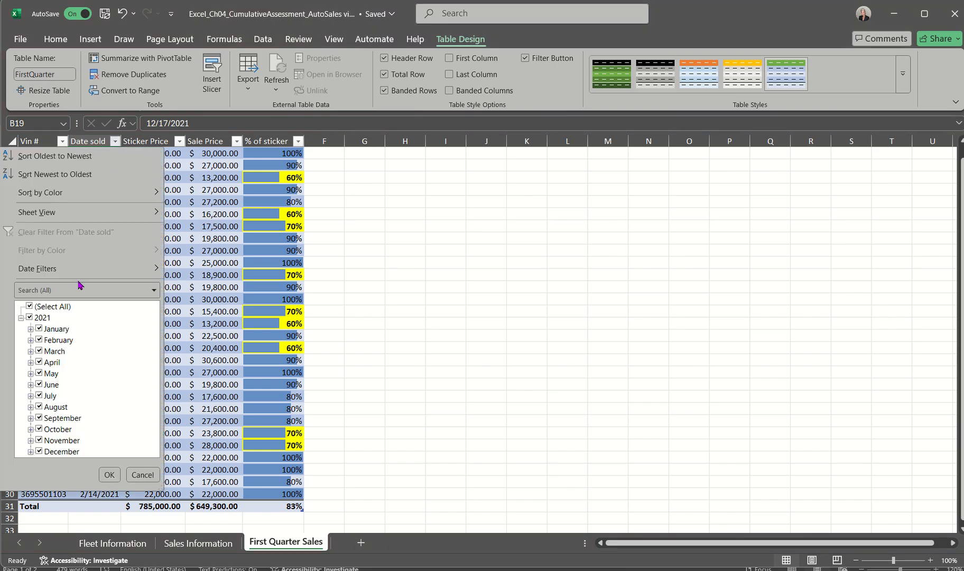
mouse_move(61, 270)
click(29, 307)
click(39, 329)
click(39, 340)
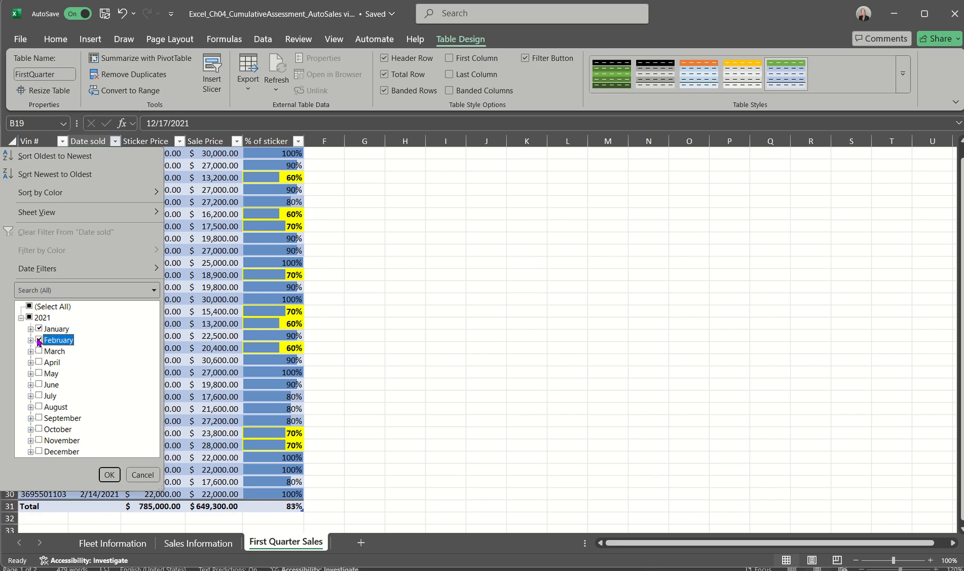
click(39, 351)
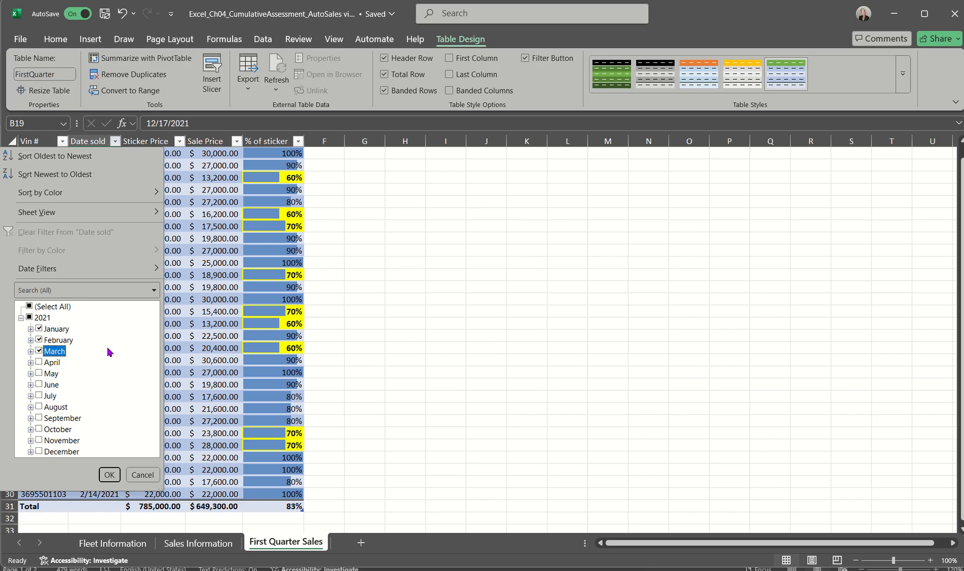
click(29, 308)
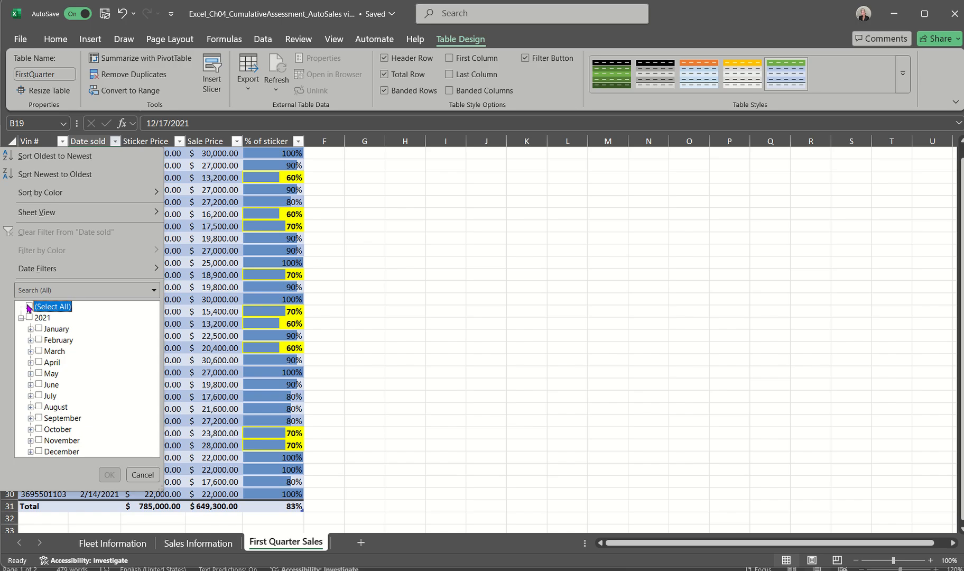
click(29, 307)
click(29, 307)
click(39, 329)
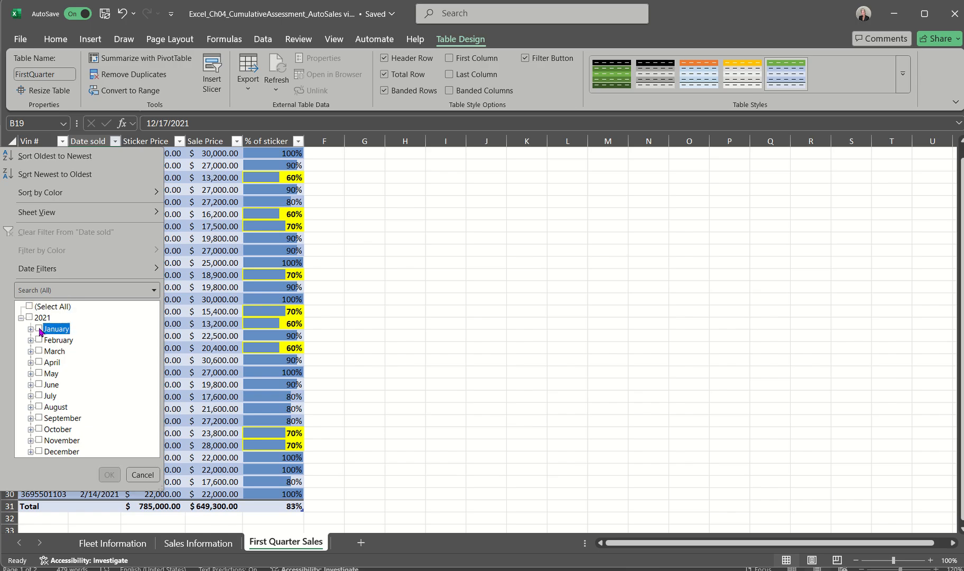
click(39, 339)
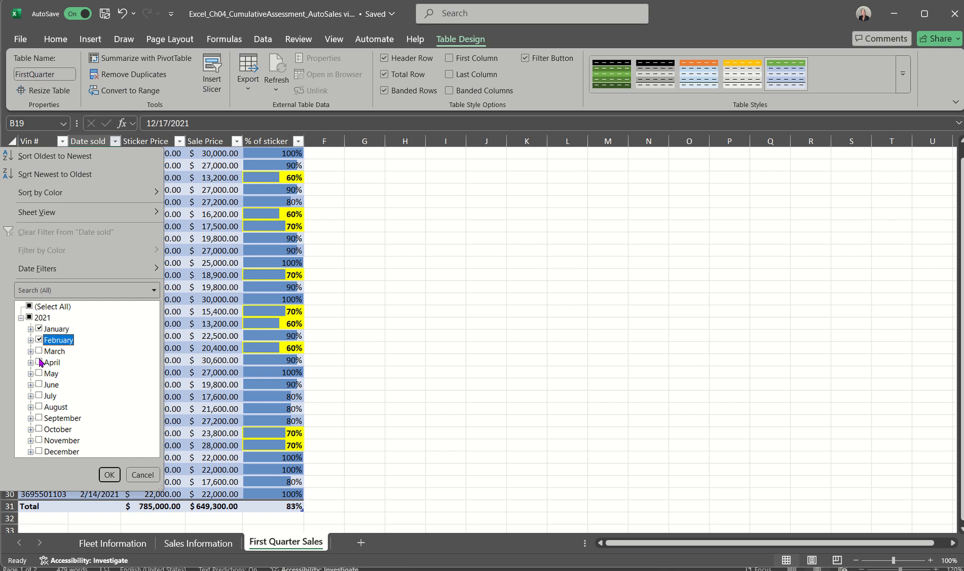
click(40, 351)
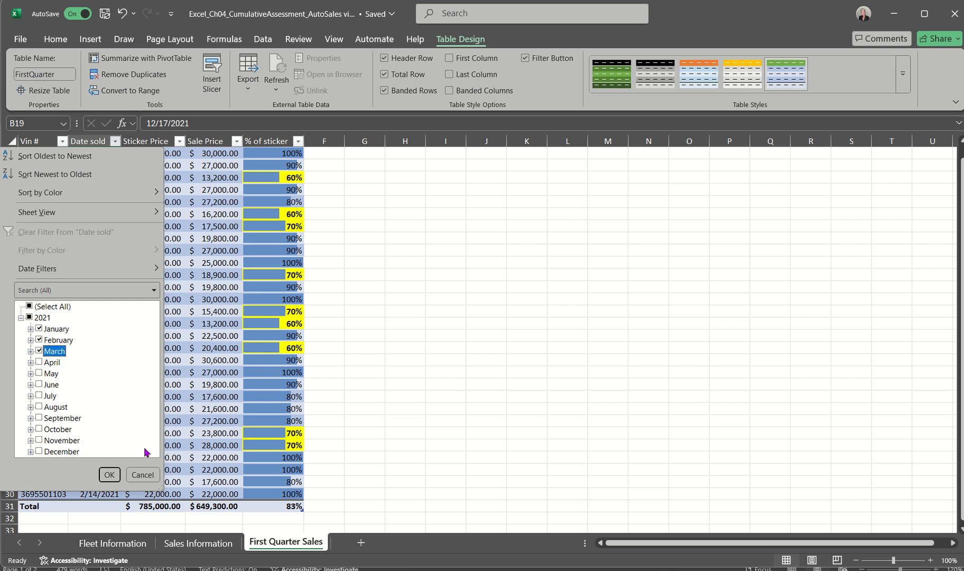
click(109, 475)
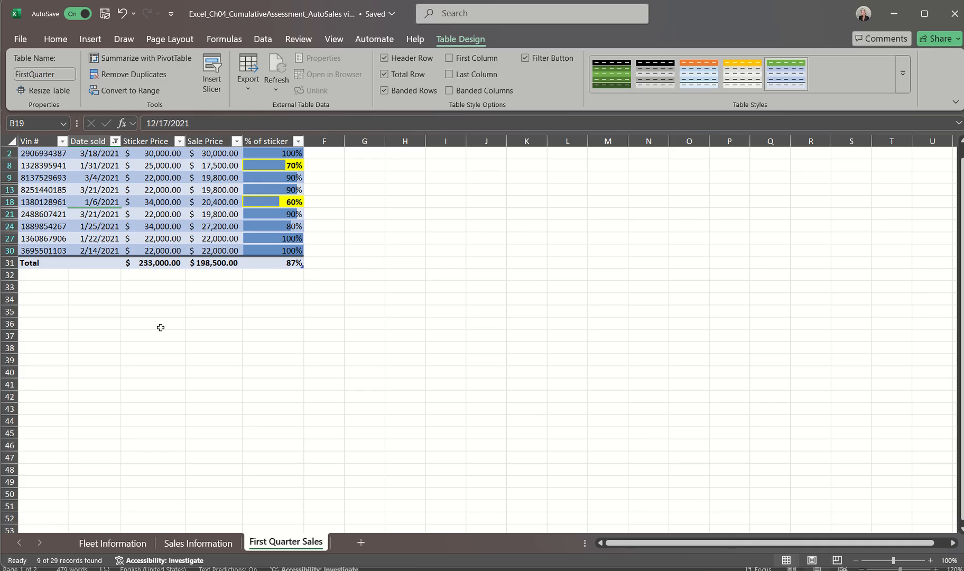
Remove the date filter by turning filtering off for the FirstQuarter table and back on
scroll(160, 328, up, 1)
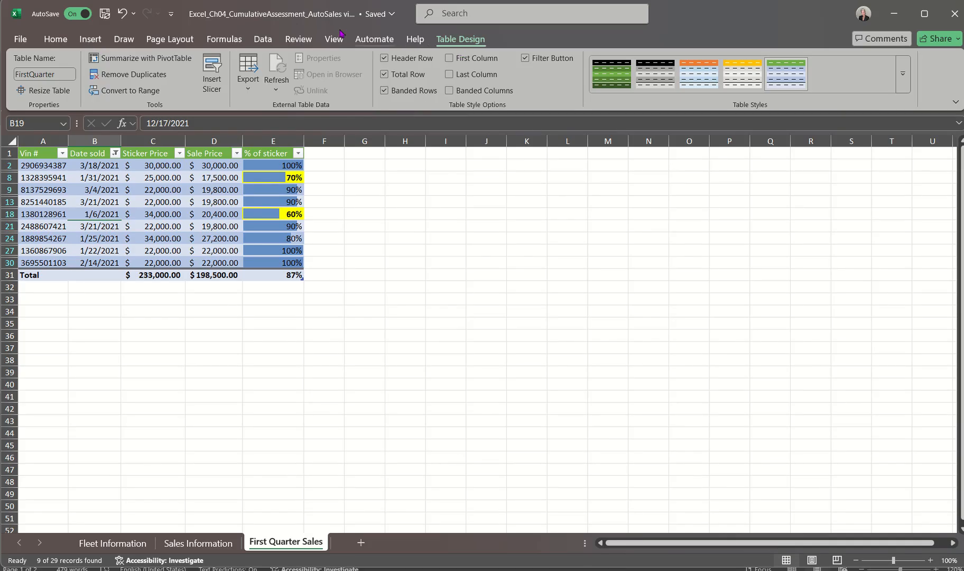
click(170, 38)
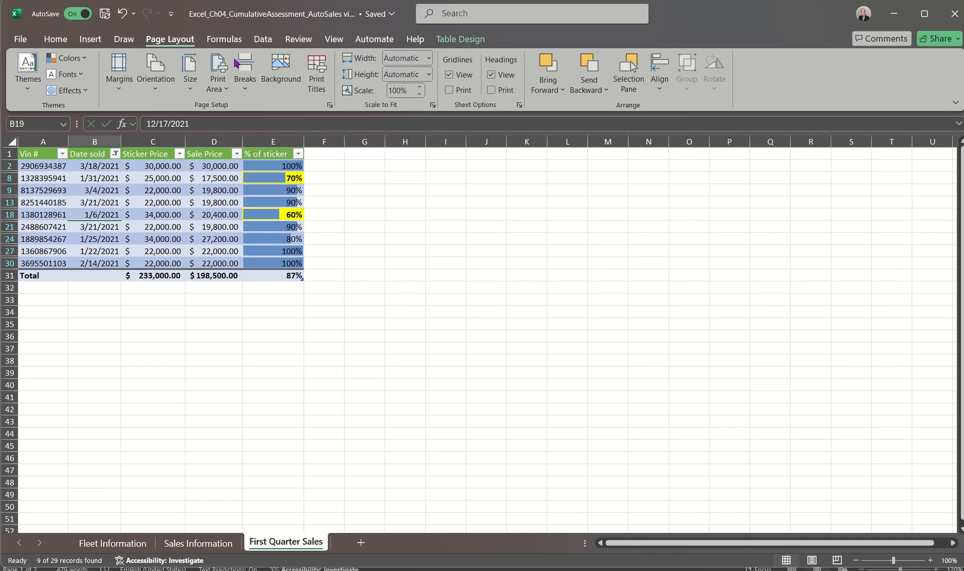
click(87, 42)
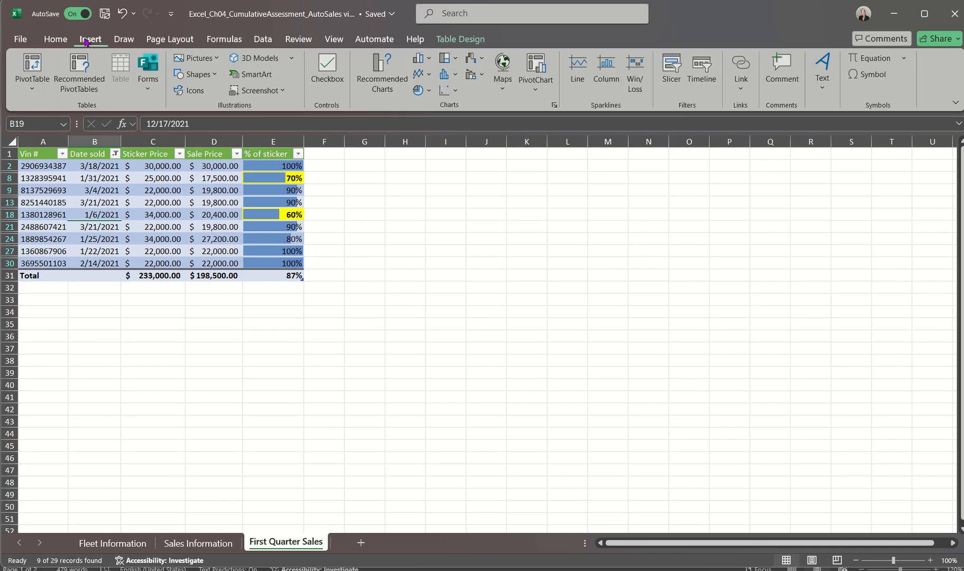
click(328, 41)
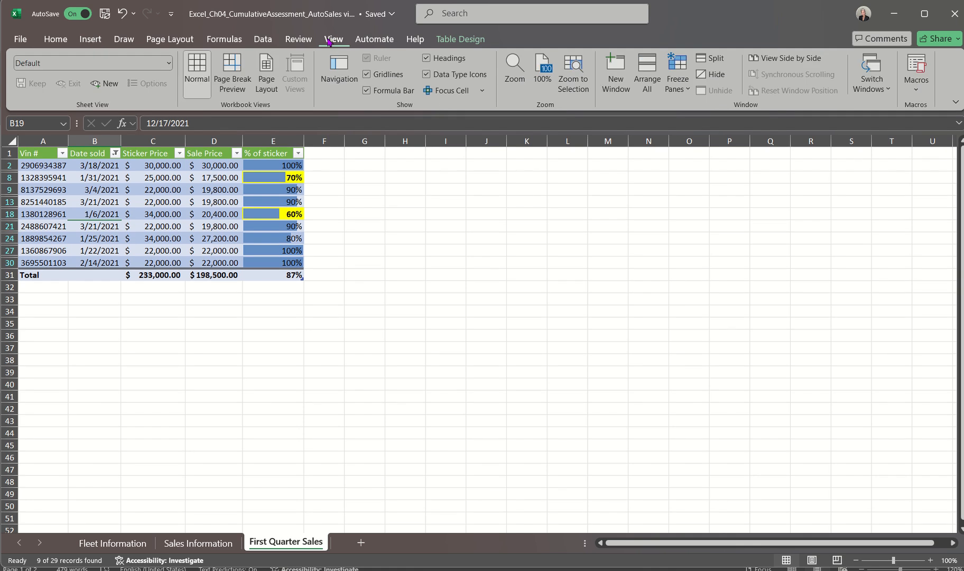
click(300, 42)
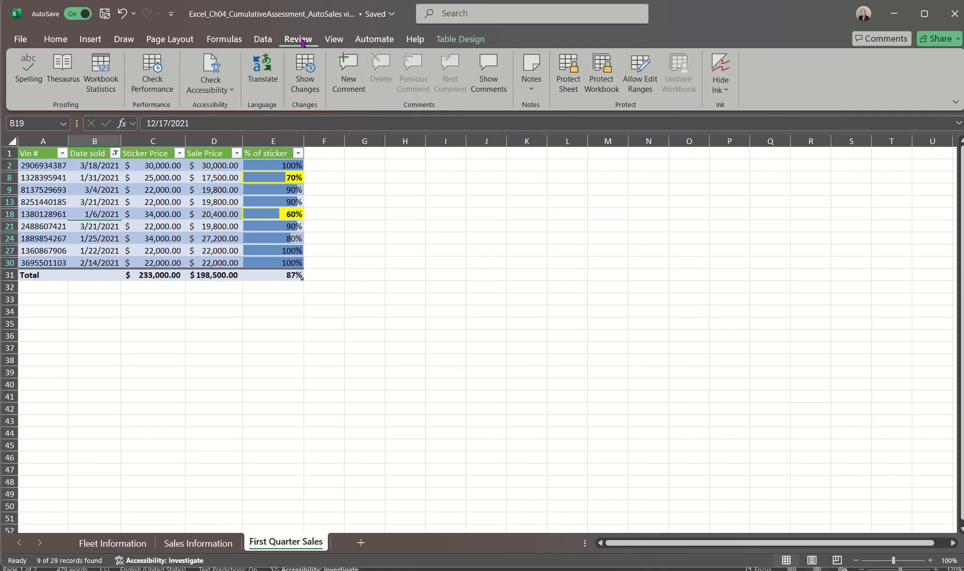
click(274, 43)
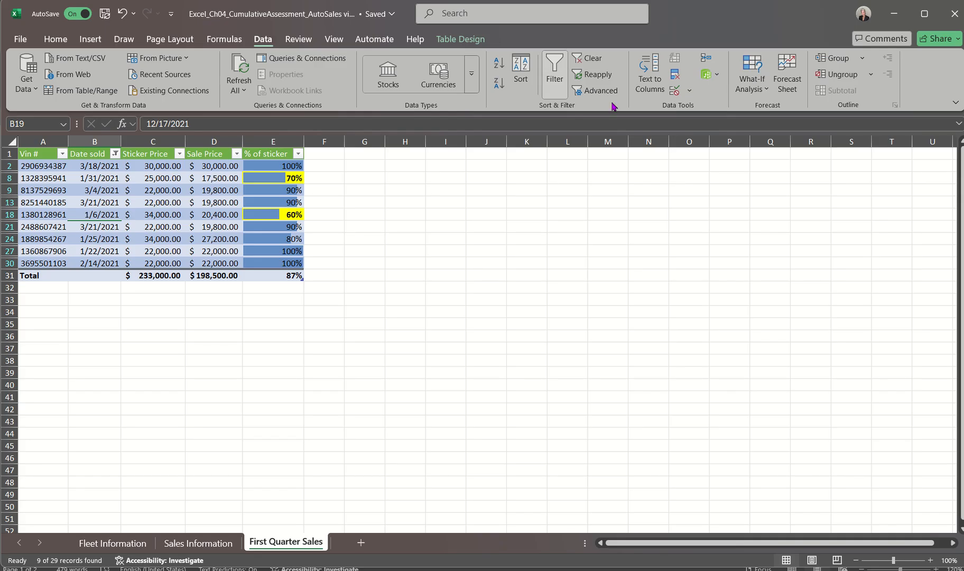
click(549, 83)
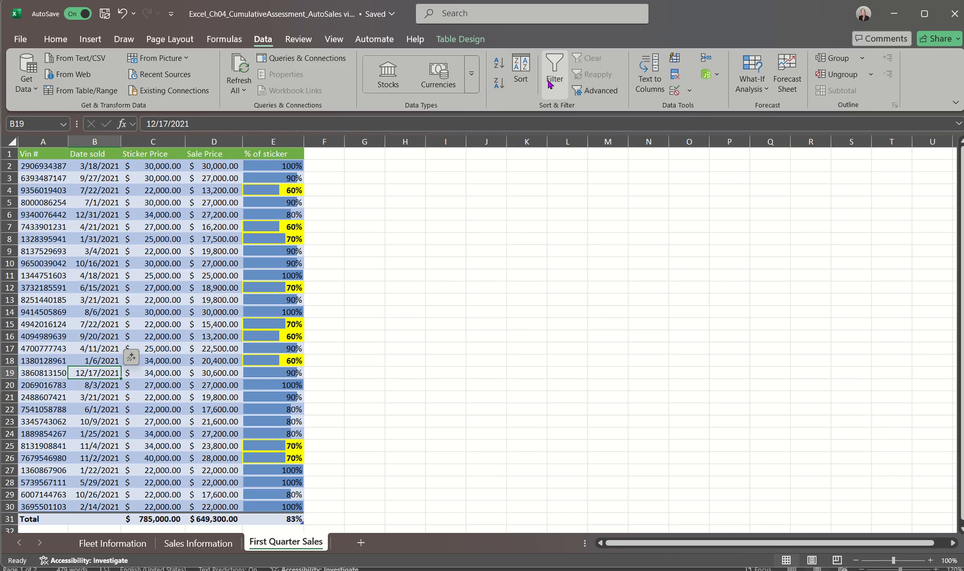
click(549, 82)
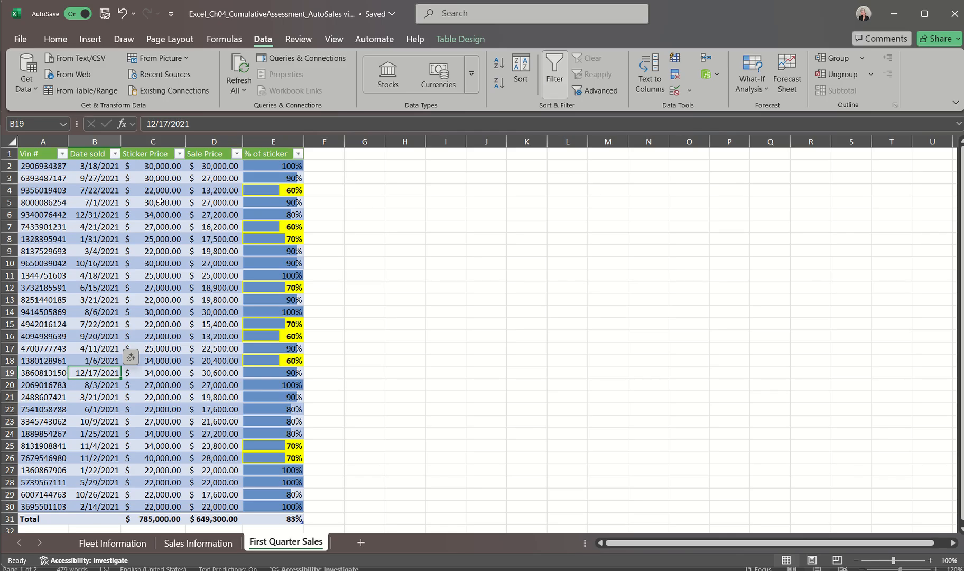
Filter the FirstQuarter table by Date sold so that only January, February and March 2021 rows show
click(114, 153)
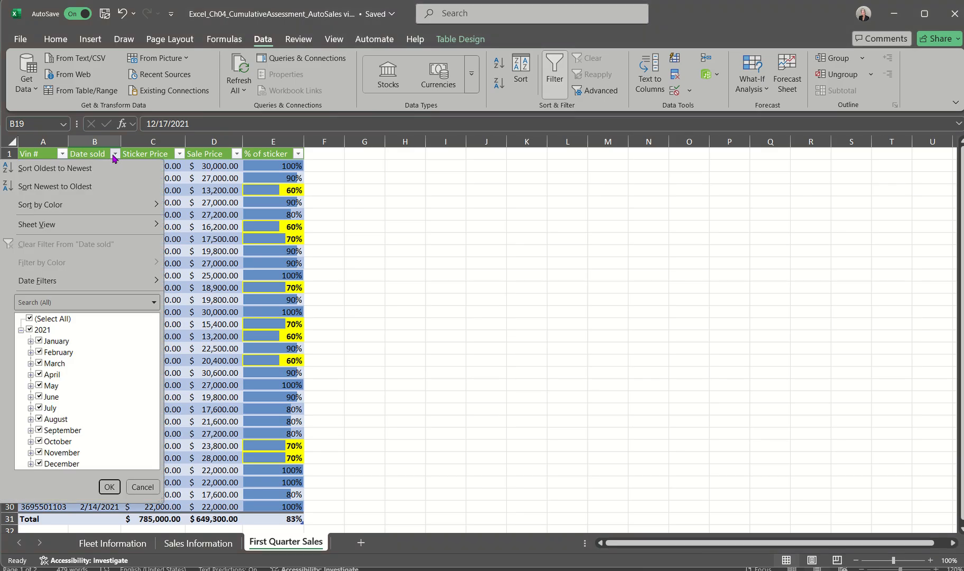
click(29, 318)
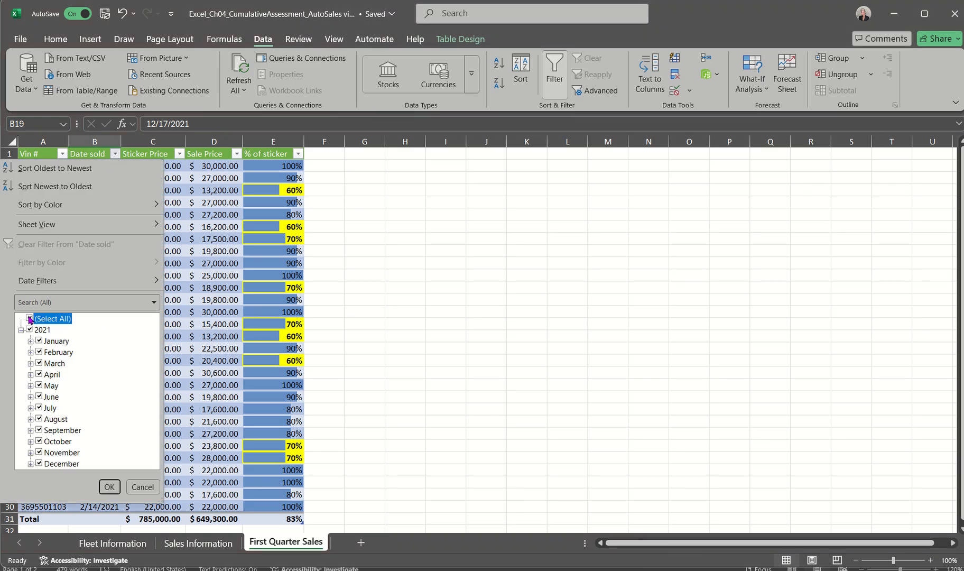
click(39, 341)
click(39, 352)
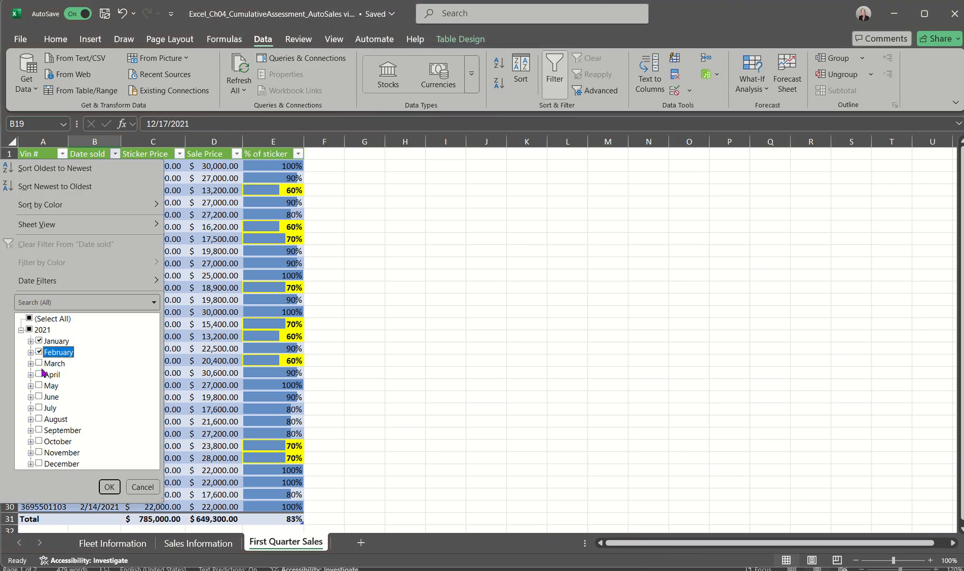
click(39, 363)
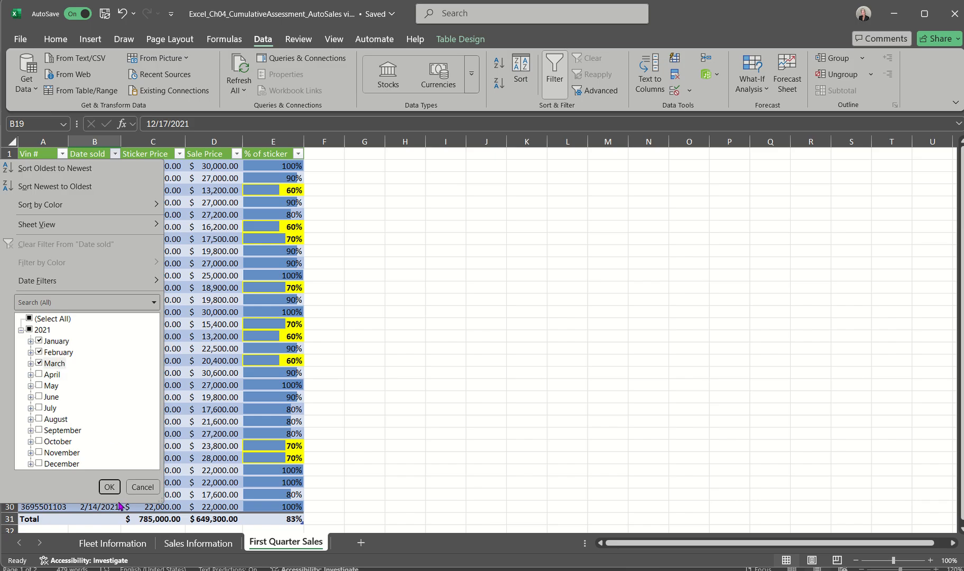
click(109, 486)
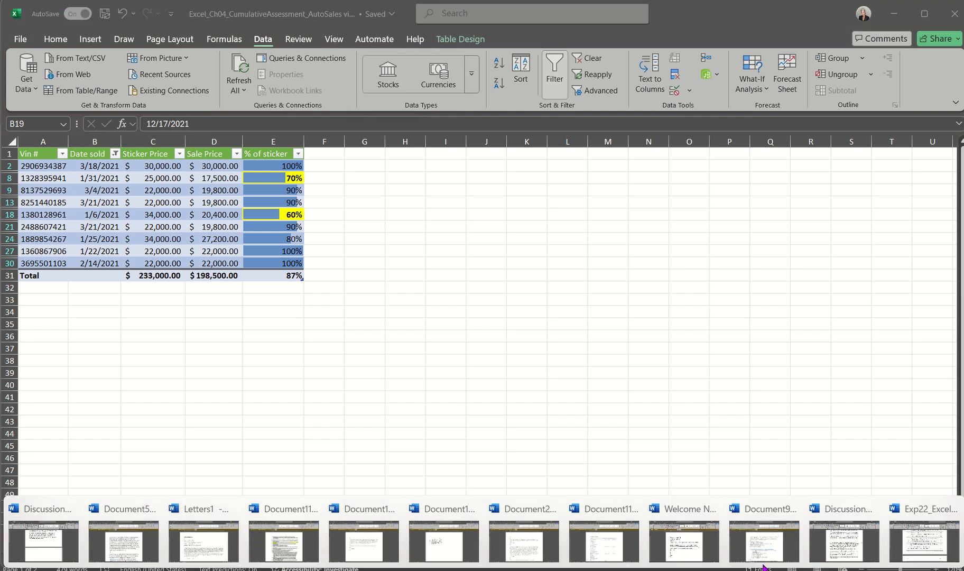
Switch to the Word instructions, read the footer requirements in step 19, and return to the Excel workbook
click(934, 539)
scroll(484, 299, down, 7)
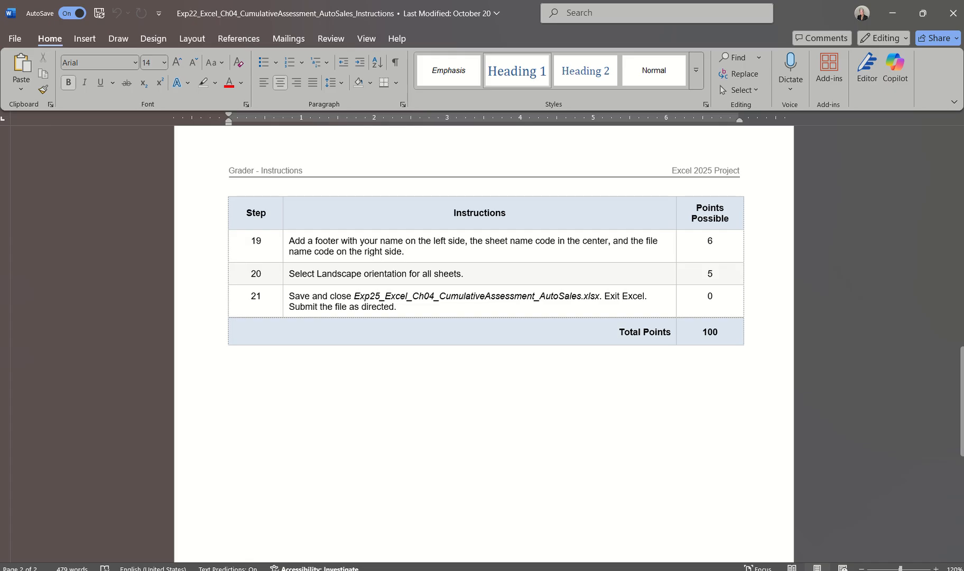
click(517, 570)
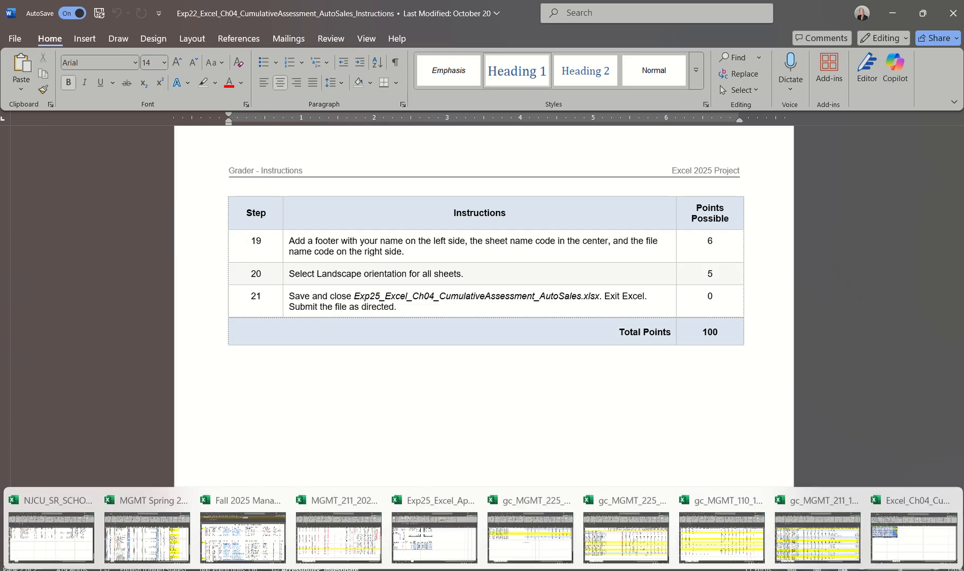
click(919, 554)
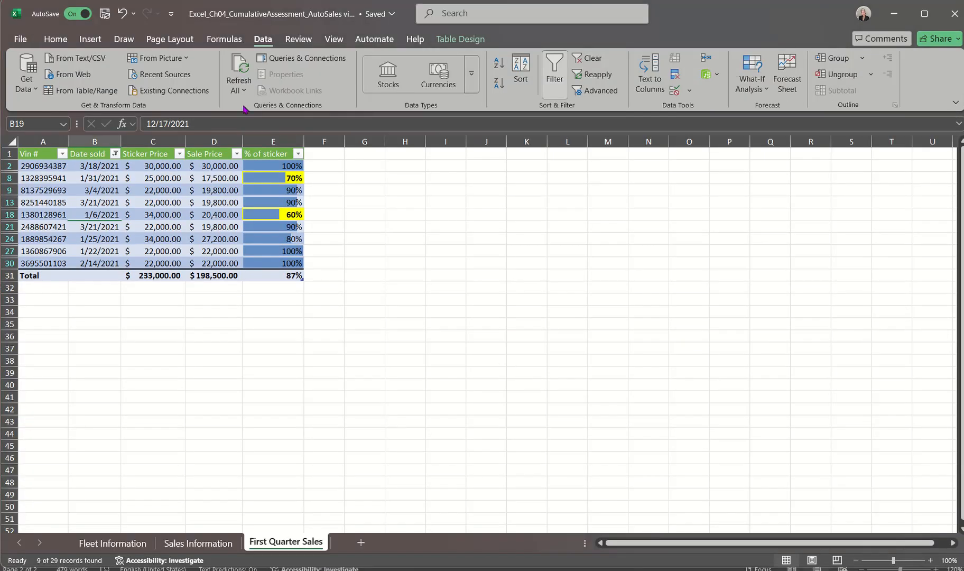
Insert a footer on the First Quarter Sales worksheet and enter the preparer's name in its left section
click(91, 39)
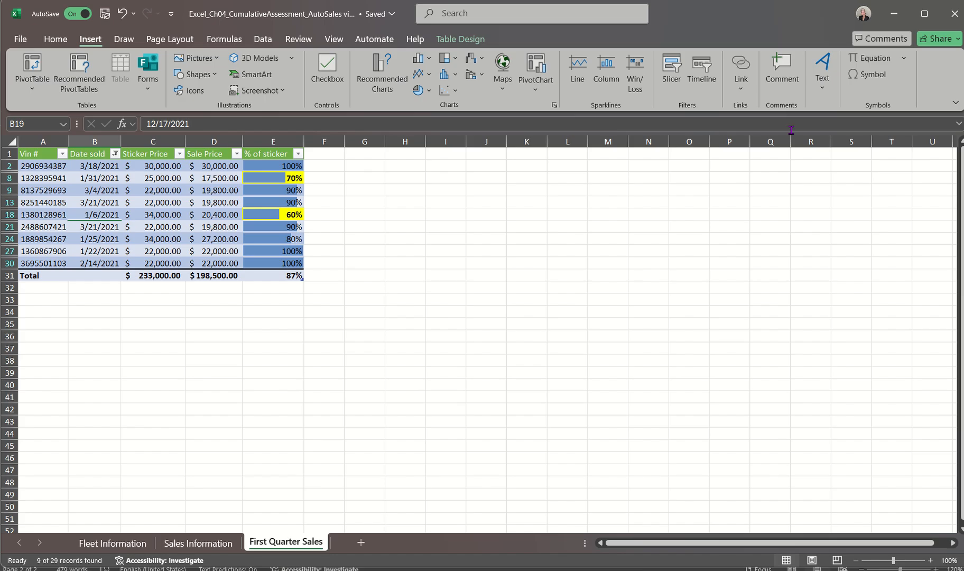
click(822, 82)
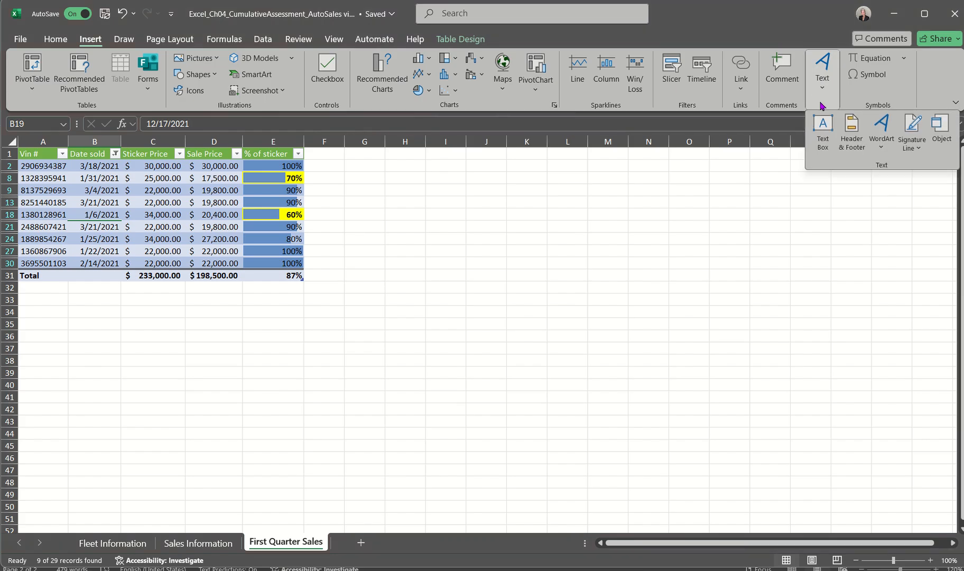
click(862, 137)
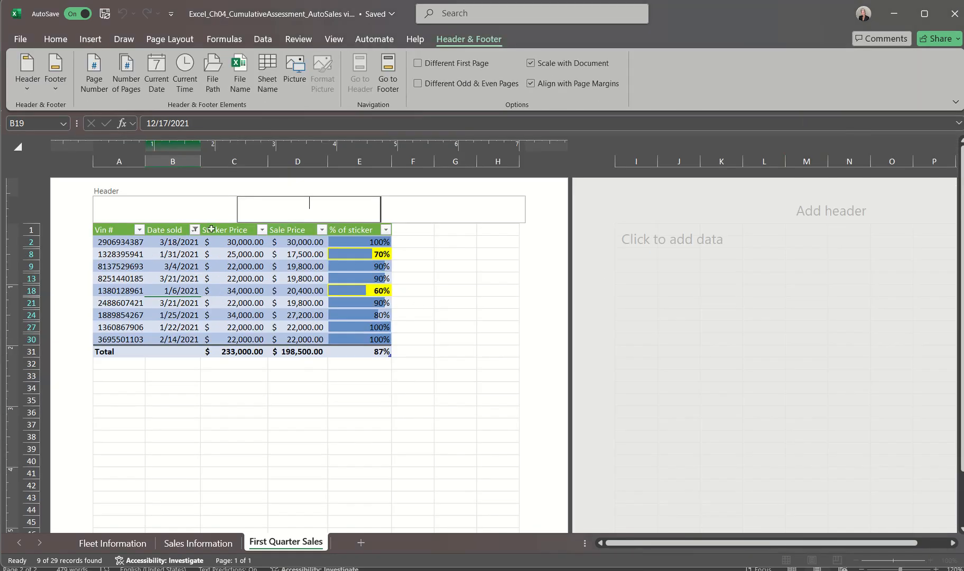
click(385, 74)
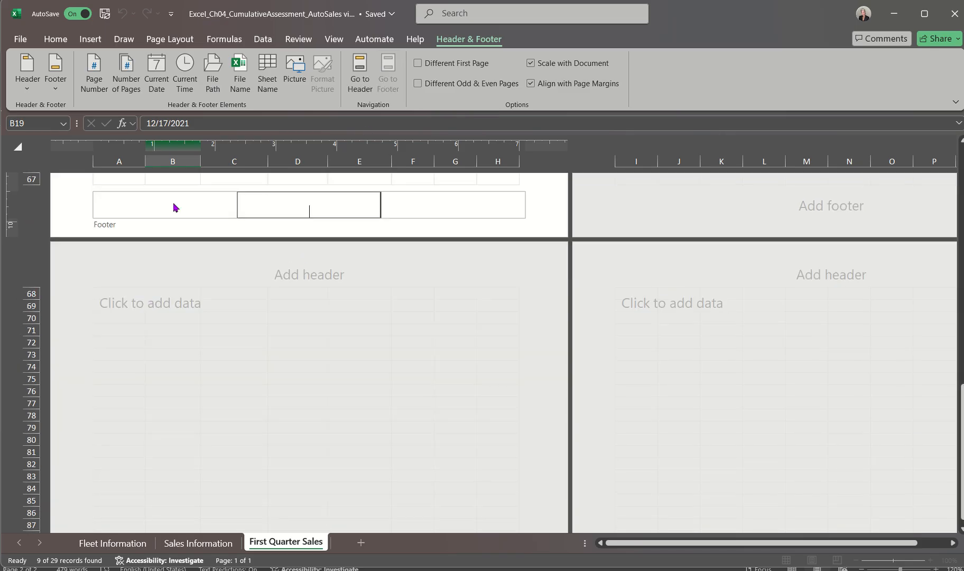
click(174, 204)
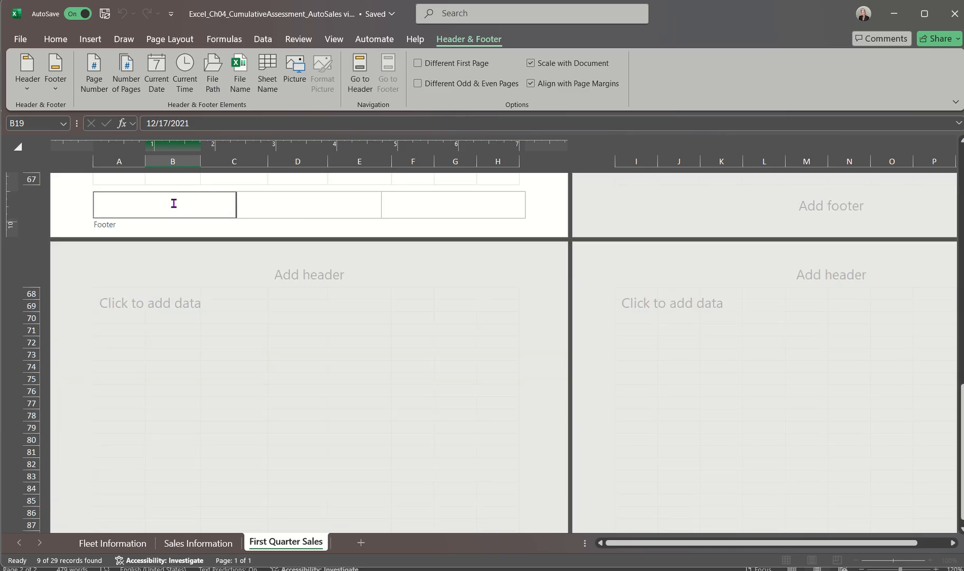
text(Dr. McDonald)
Add the sheet name code to the footer's center section and the file name code to its right section
click(281, 202)
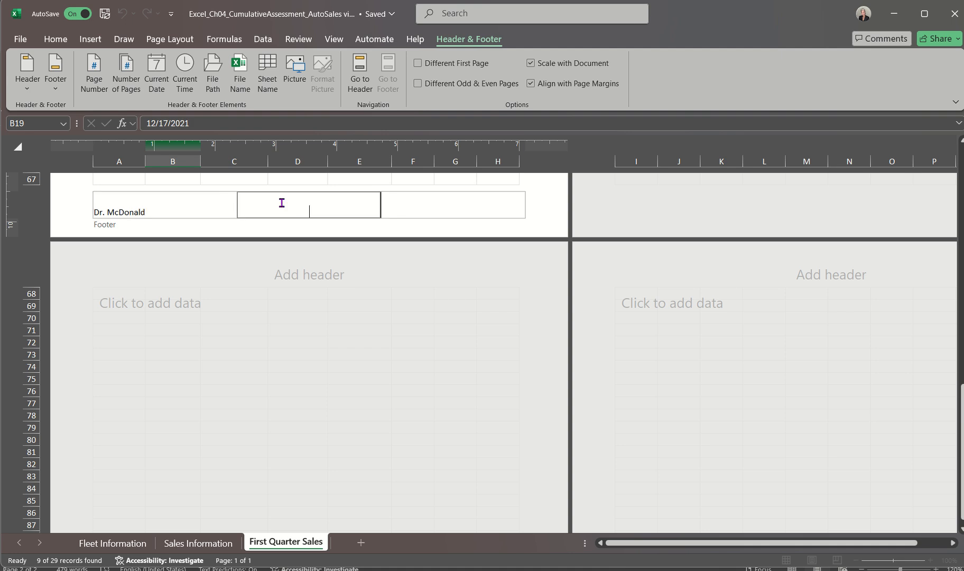
click(268, 68)
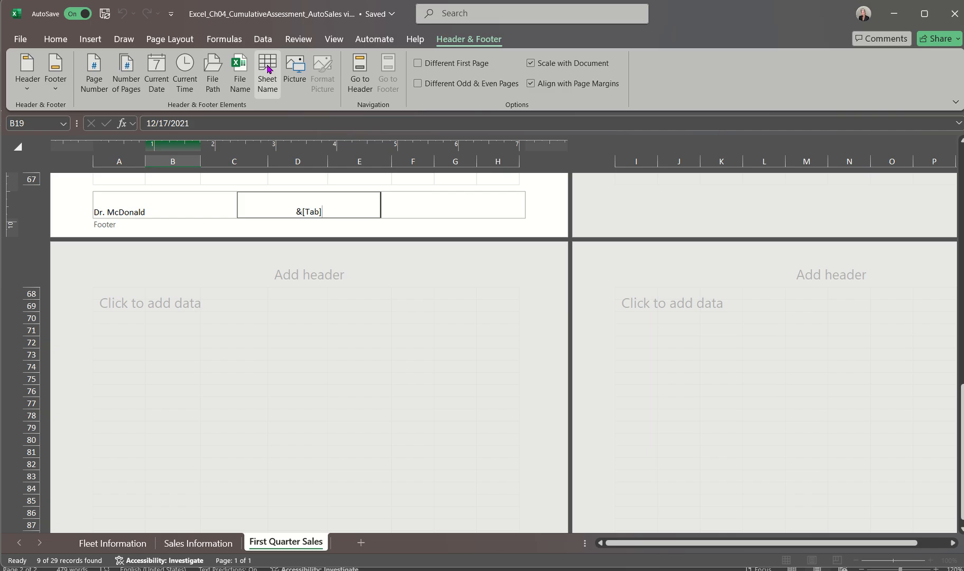
click(184, 217)
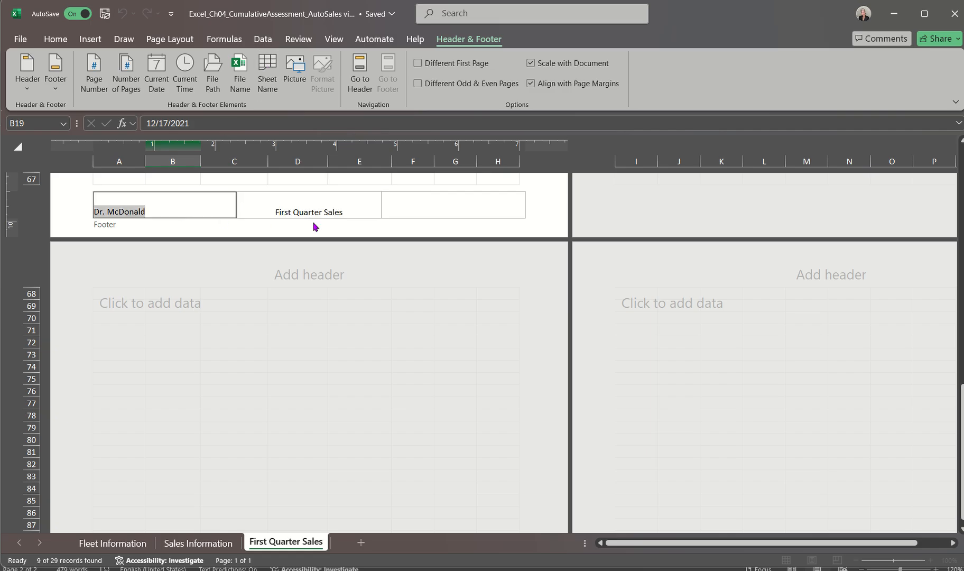
click(415, 208)
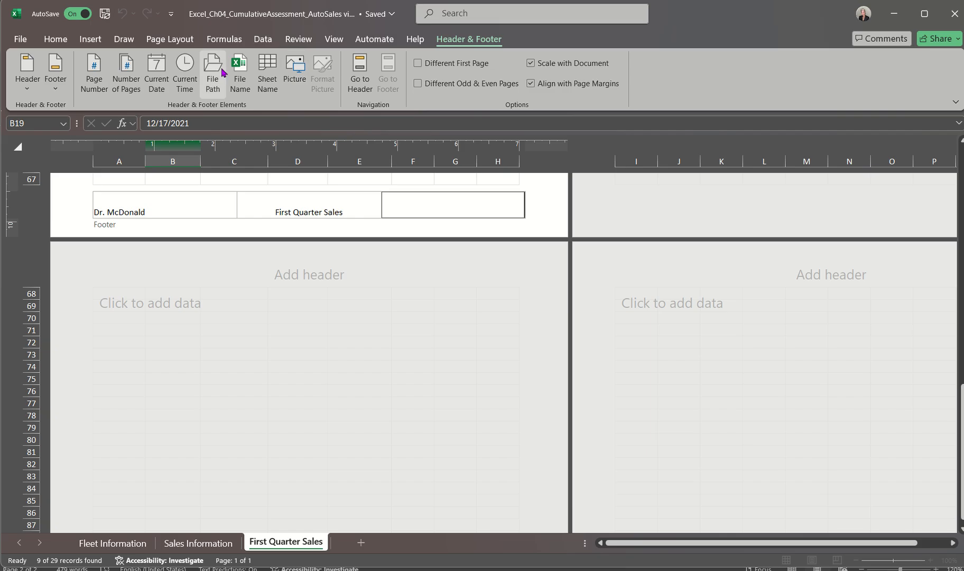
click(240, 74)
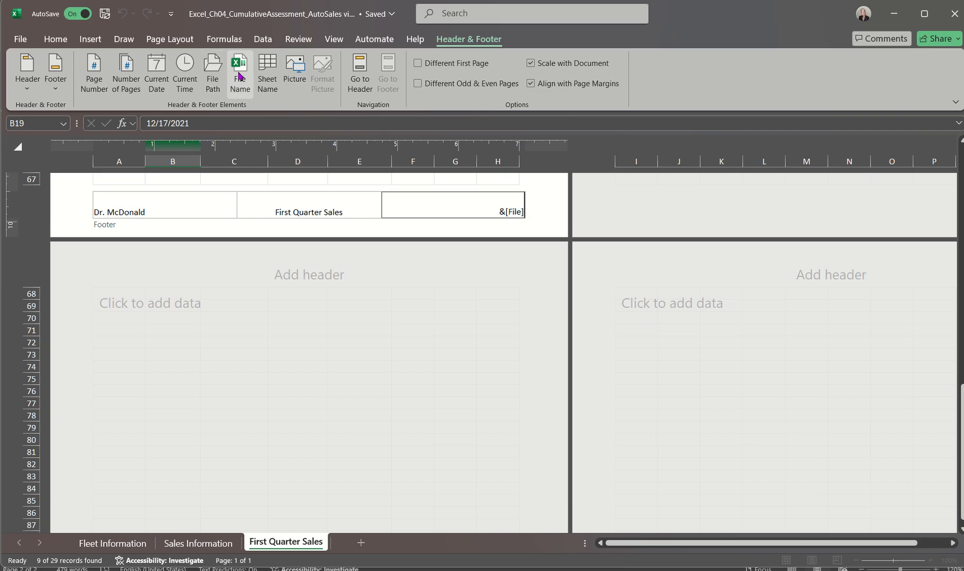
click(179, 207)
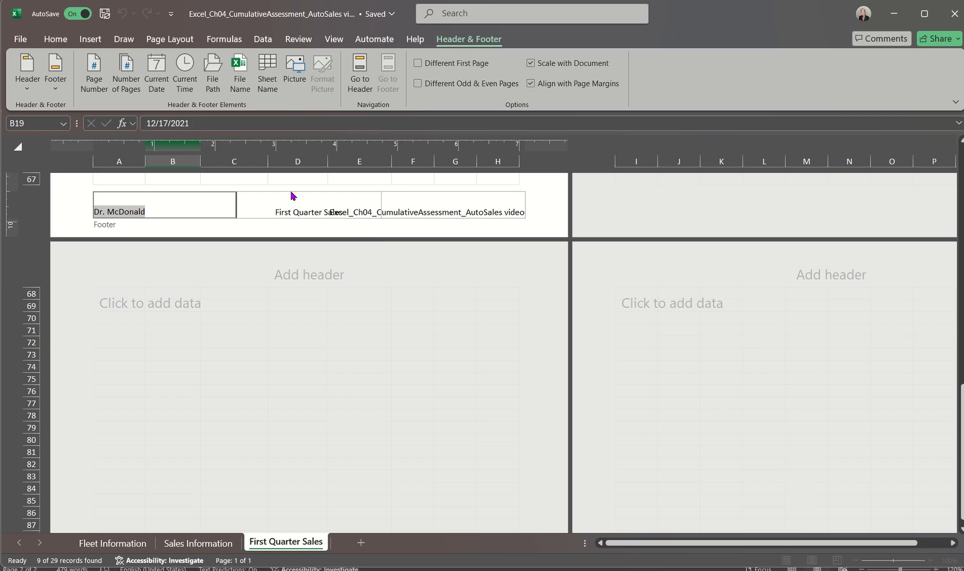
click(194, 210)
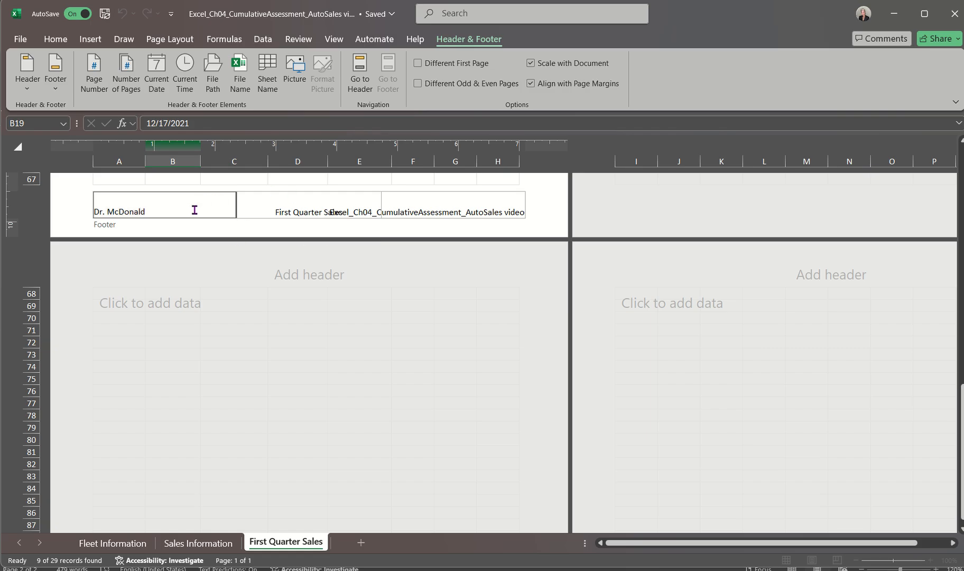
Leave the footer and return the First Quarter Sales worksheet to Normal view
click(221, 327)
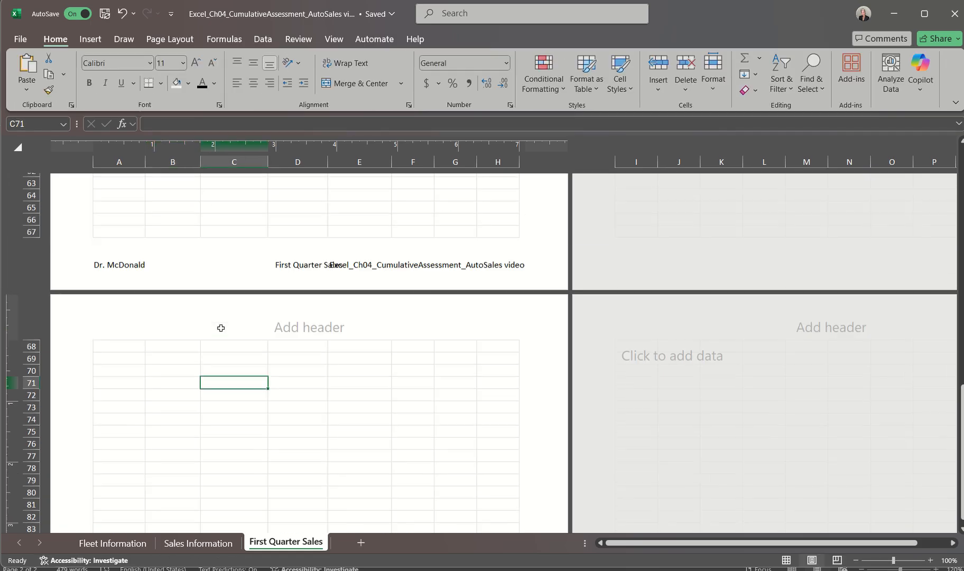
scroll(221, 327, up, 15)
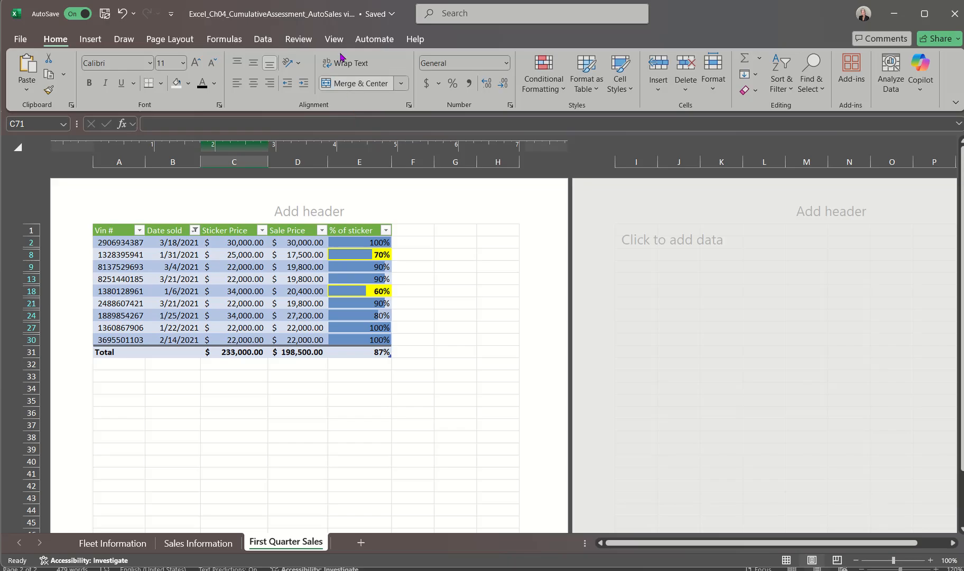
click(334, 38)
click(197, 80)
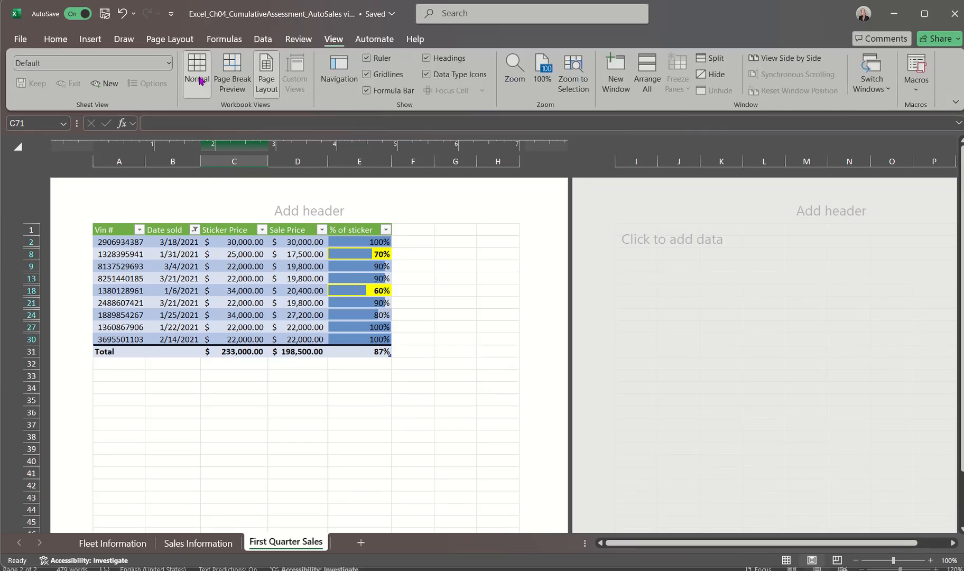
scroll(336, 259, up, 12)
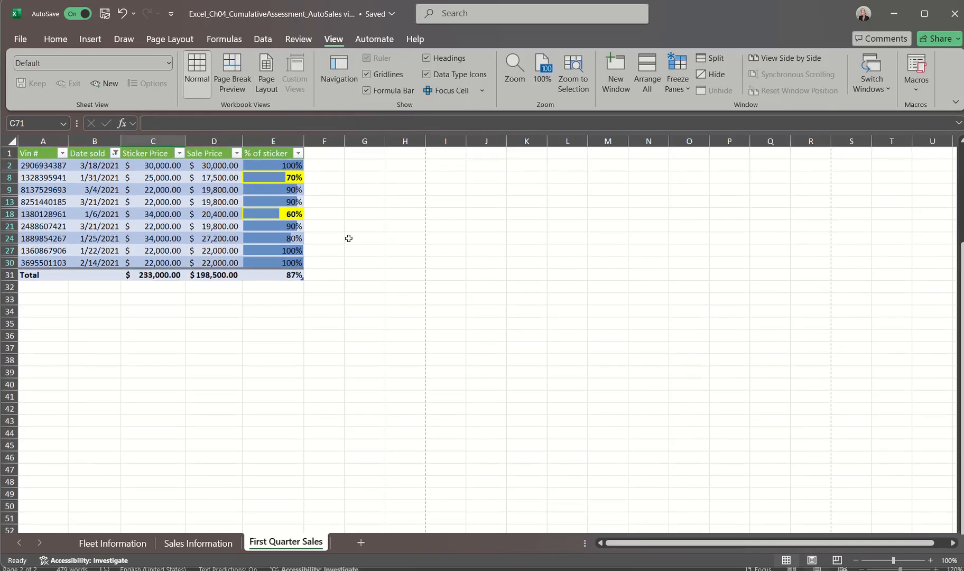
click(350, 238)
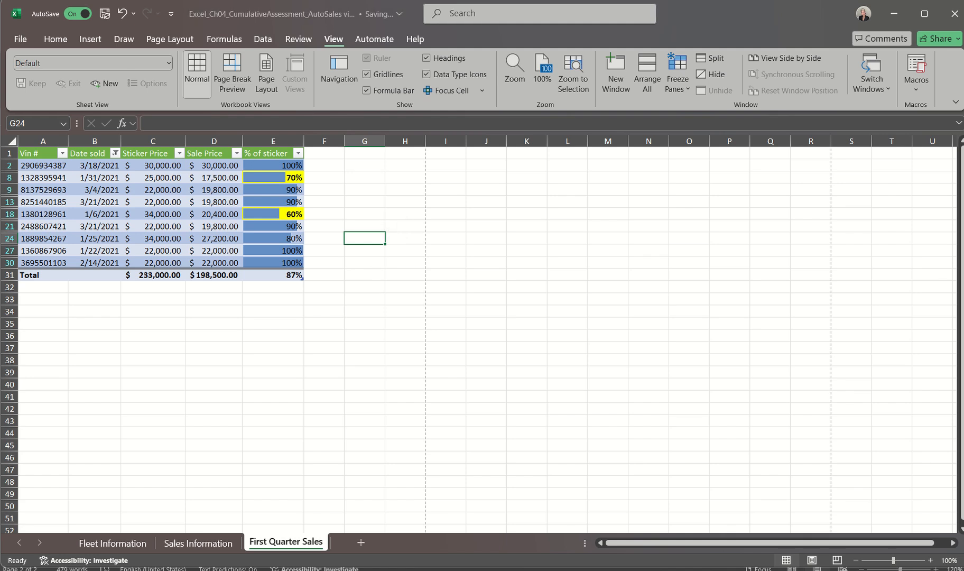
Switch to the Word instructions, read the page orientation requirement in step 20, and return to the Excel workbook
click(640, 570)
click(906, 552)
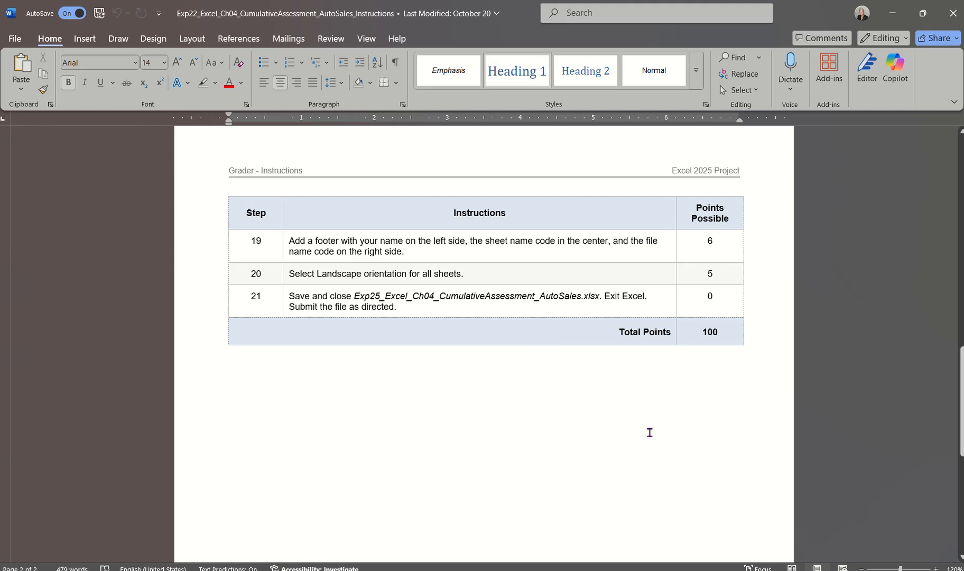
click(727, 570)
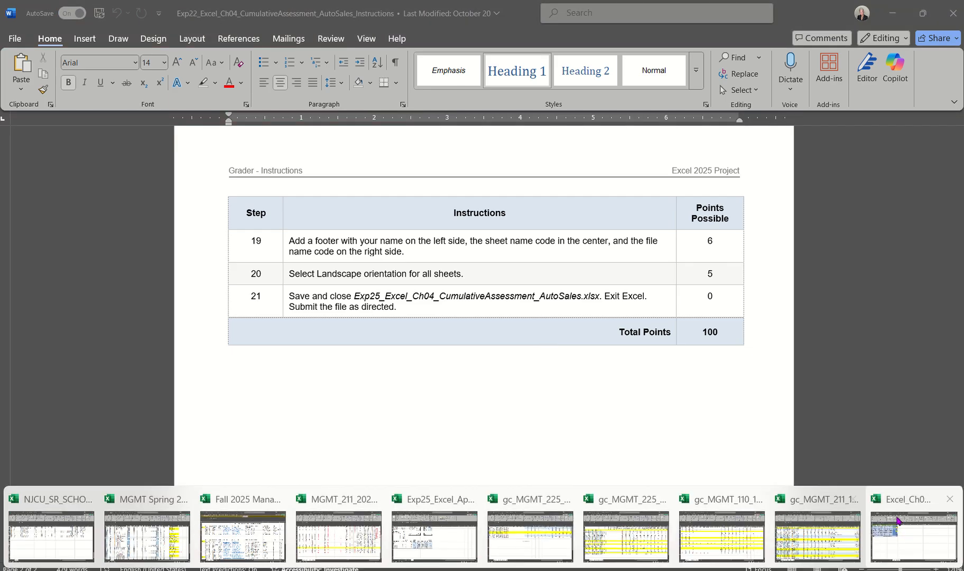
click(898, 520)
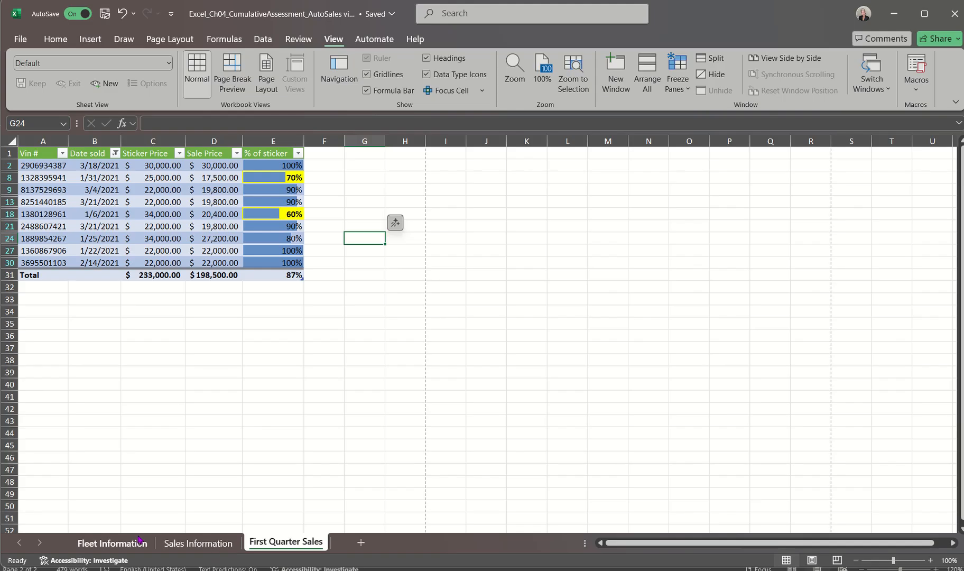
click(123, 541)
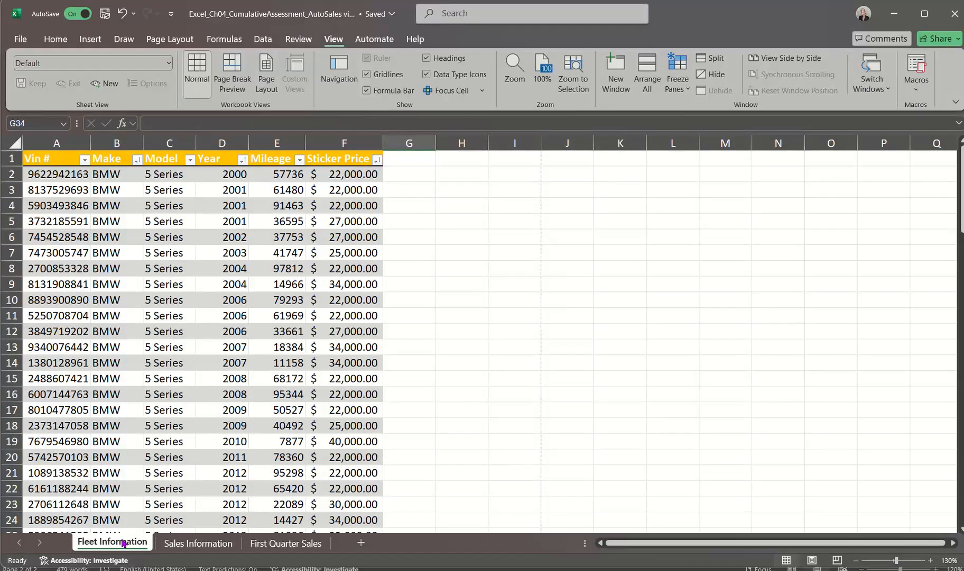
ctrl+click(191, 543)
ctrl+click(265, 546)
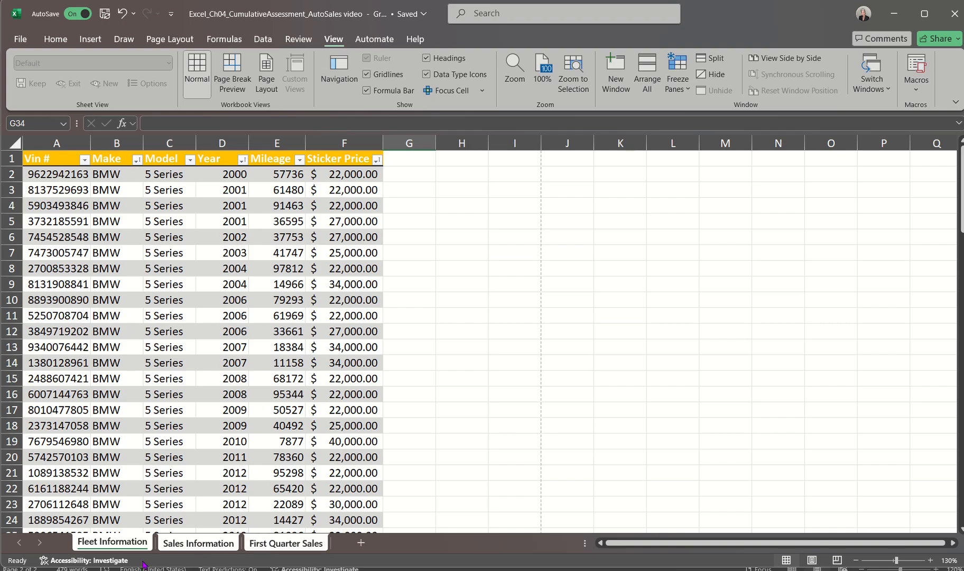
click(279, 544)
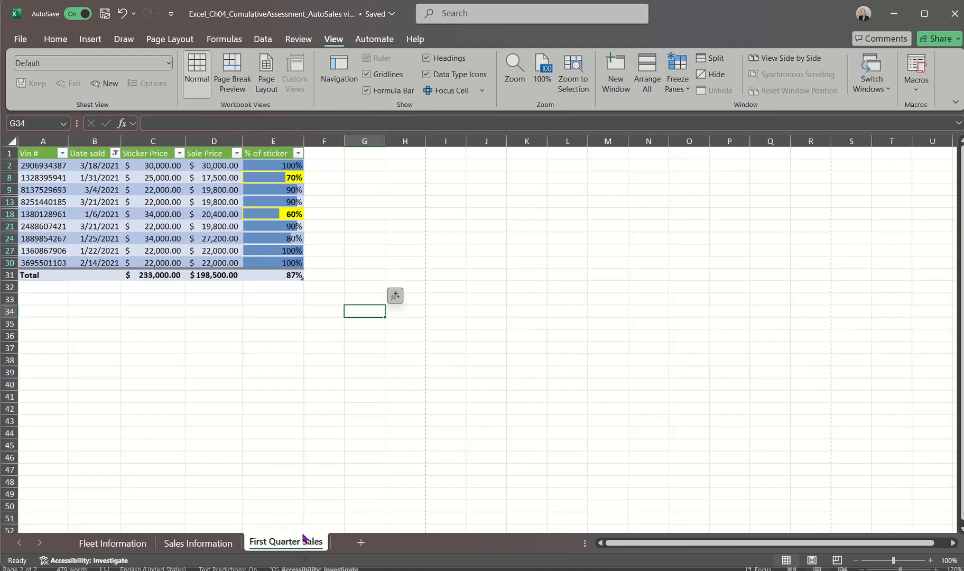
click(236, 546)
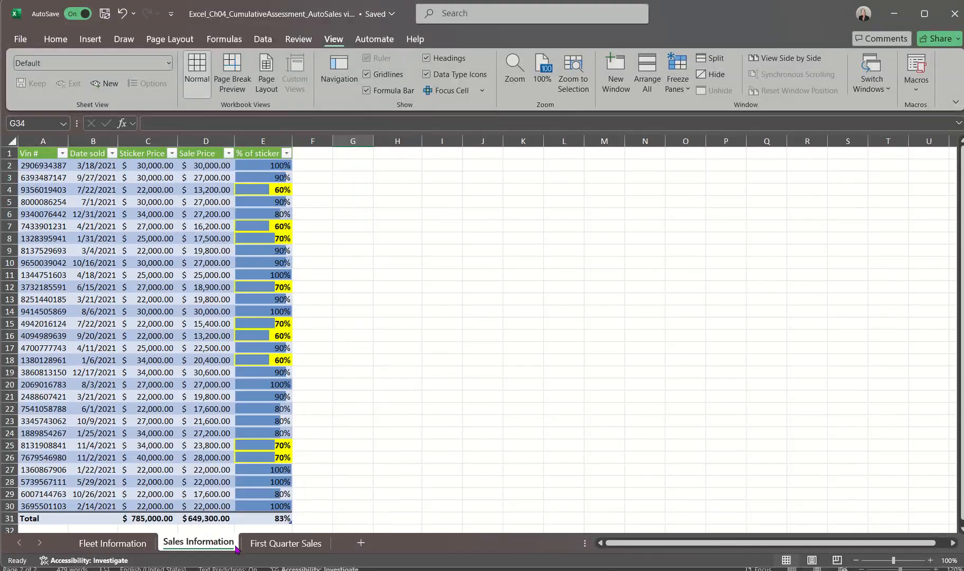
Group the Fleet Information, Sales Information and First Quarter Sales worksheets
click(119, 543)
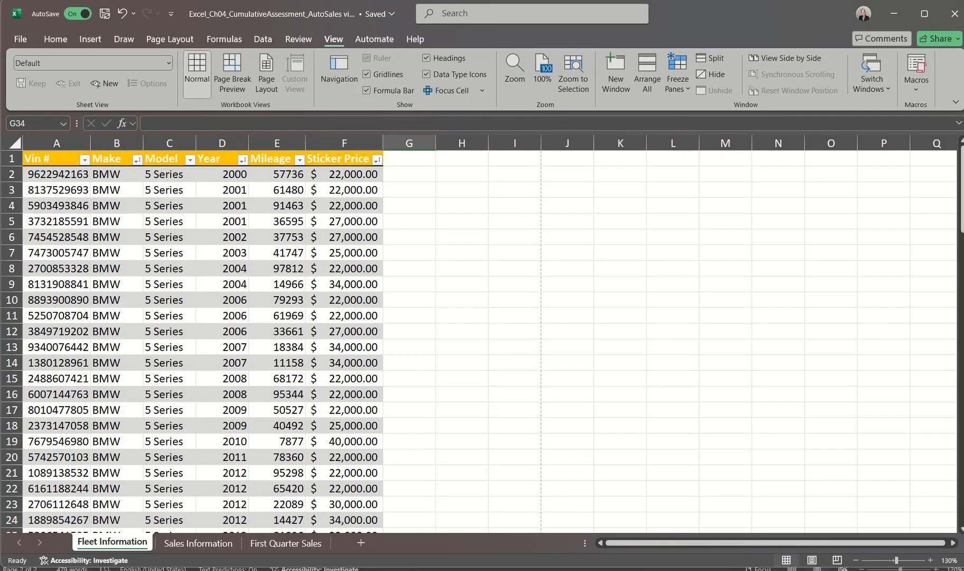
ctrl+click(171, 544)
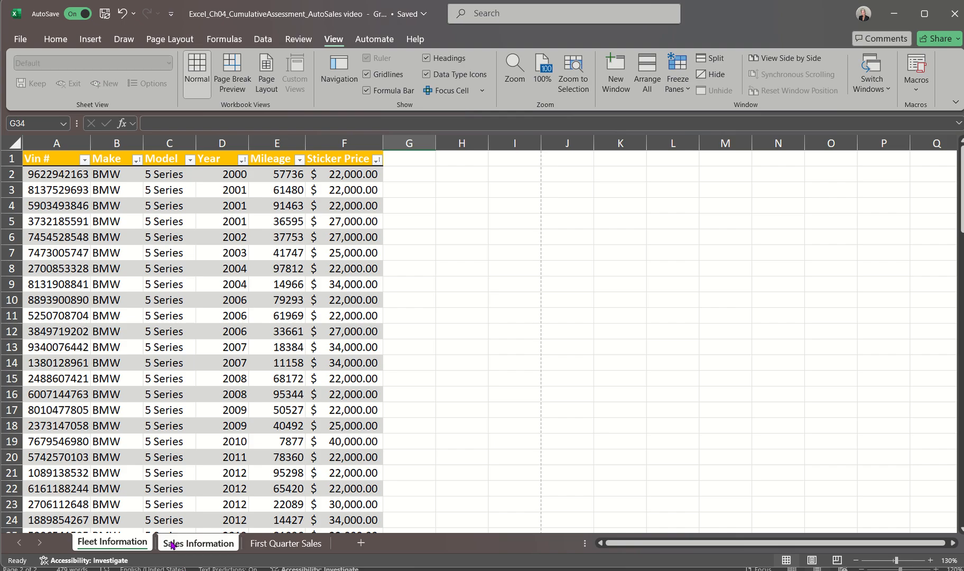
ctrl+click(267, 545)
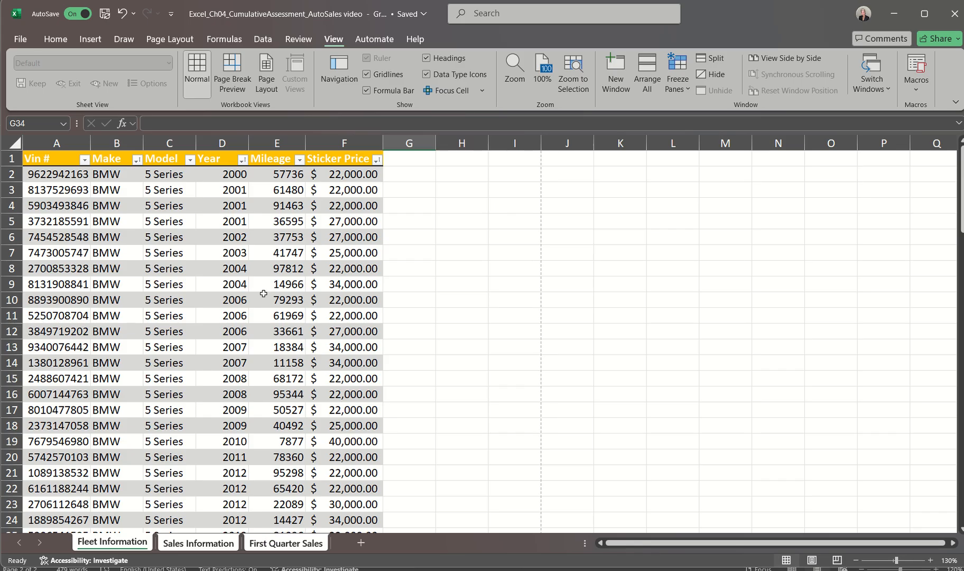
Set the page orientation of the three grouped worksheets to Landscape
click(180, 42)
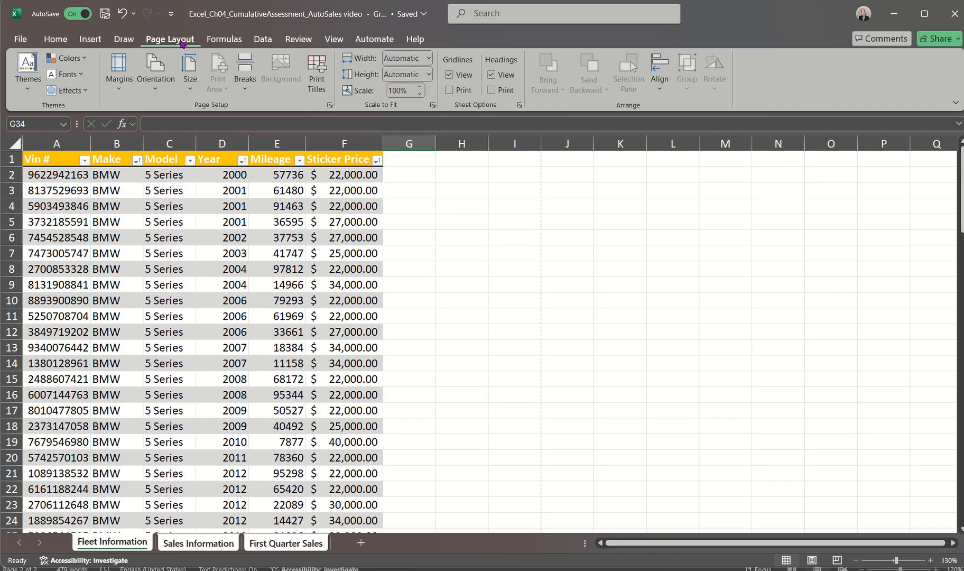
click(159, 90)
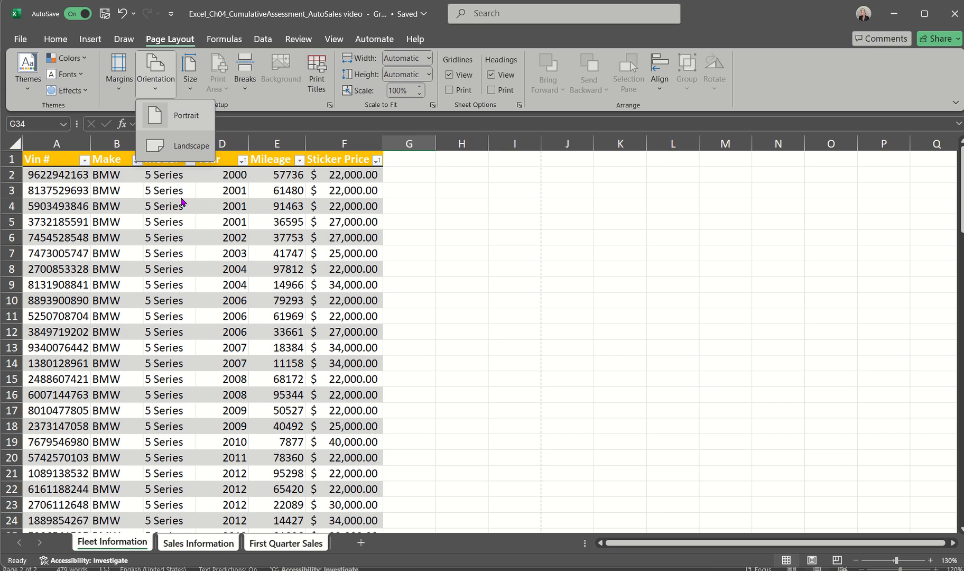
click(172, 155)
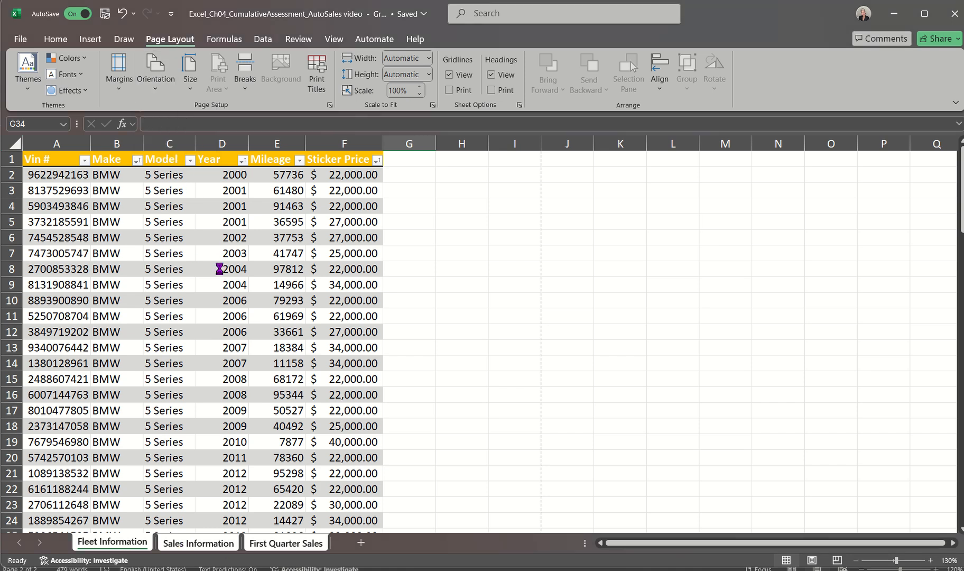
click(161, 349)
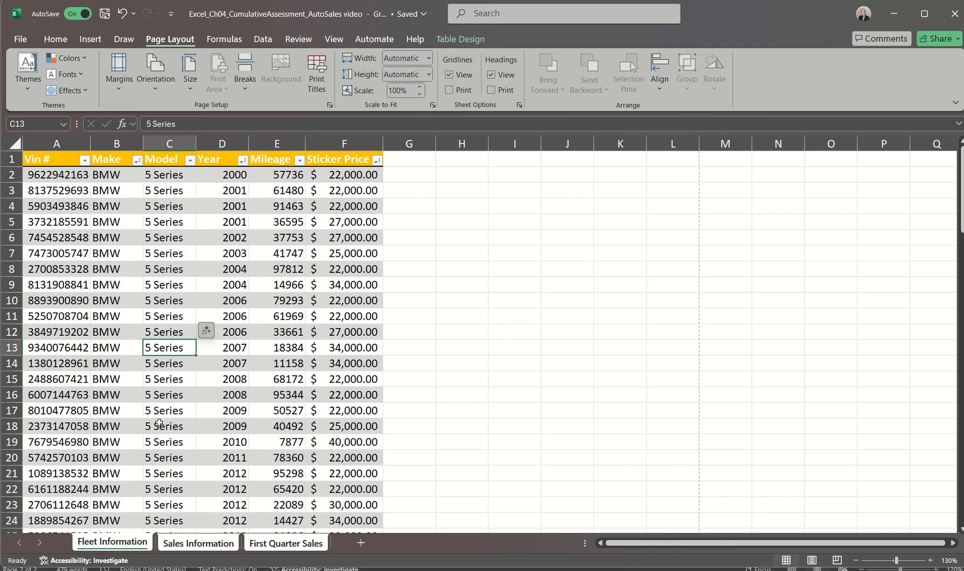
Regroup Fleet Information and Sales Information with First Quarter Sales as the active sheet, and apply Landscape orientation again
click(275, 543)
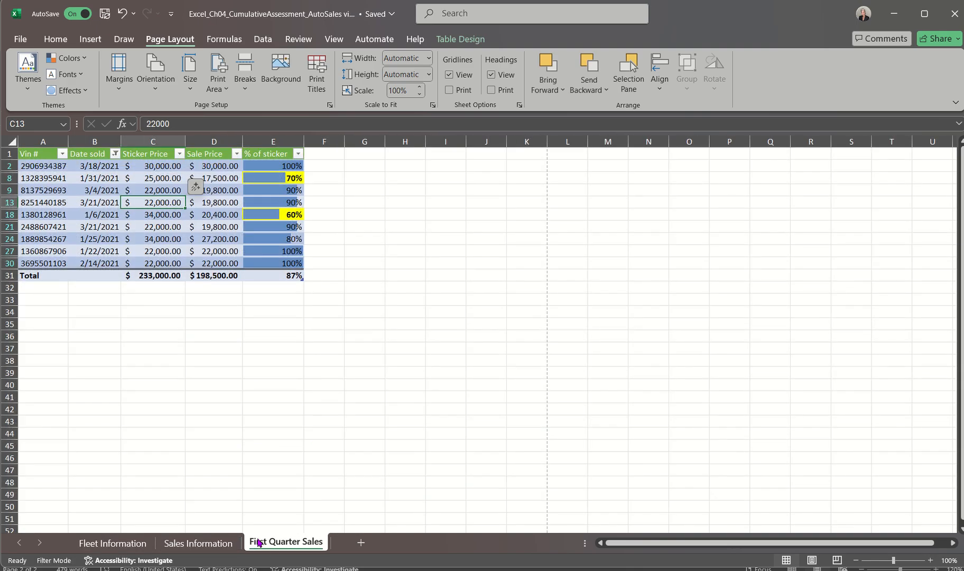
ctrl+click(198, 543)
ctrl+click(124, 544)
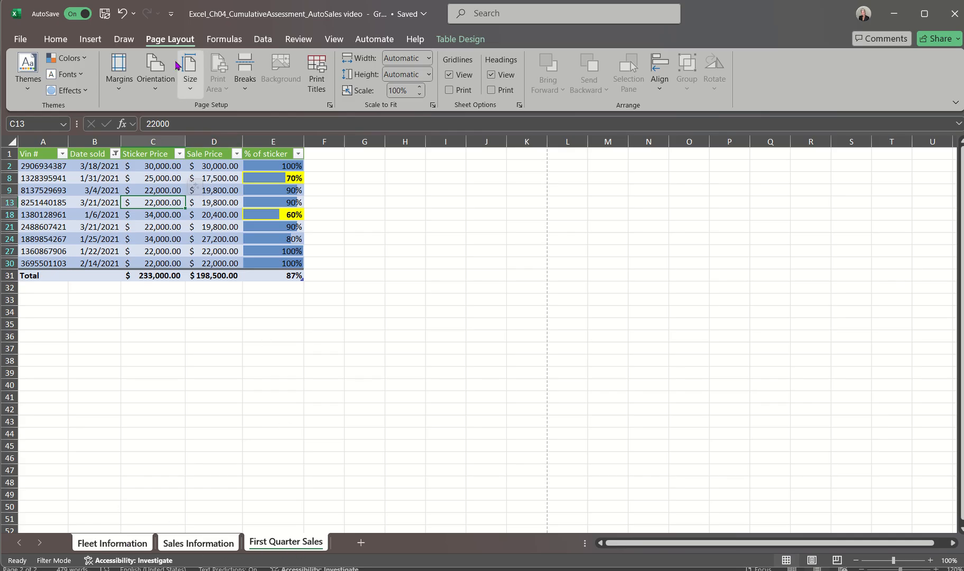
click(161, 83)
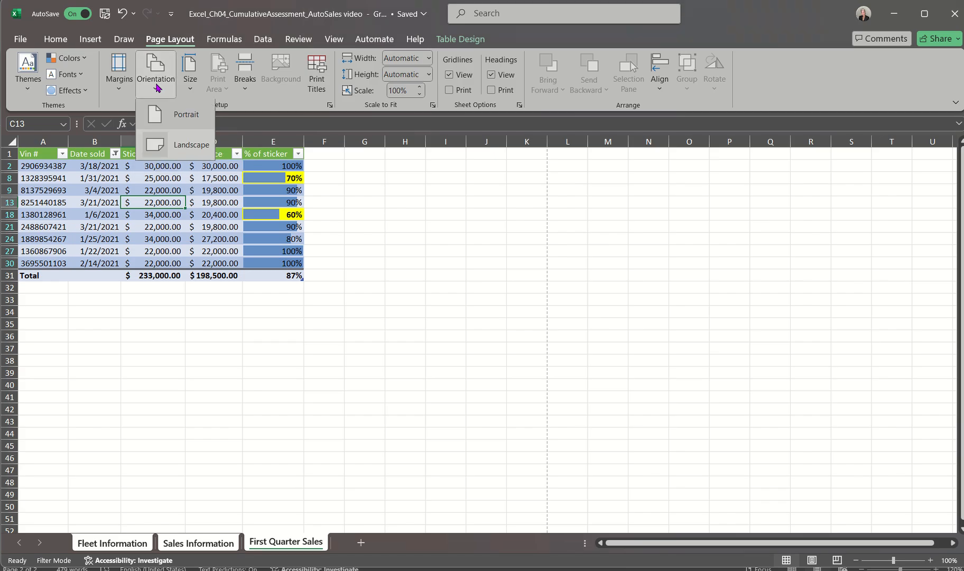
click(178, 138)
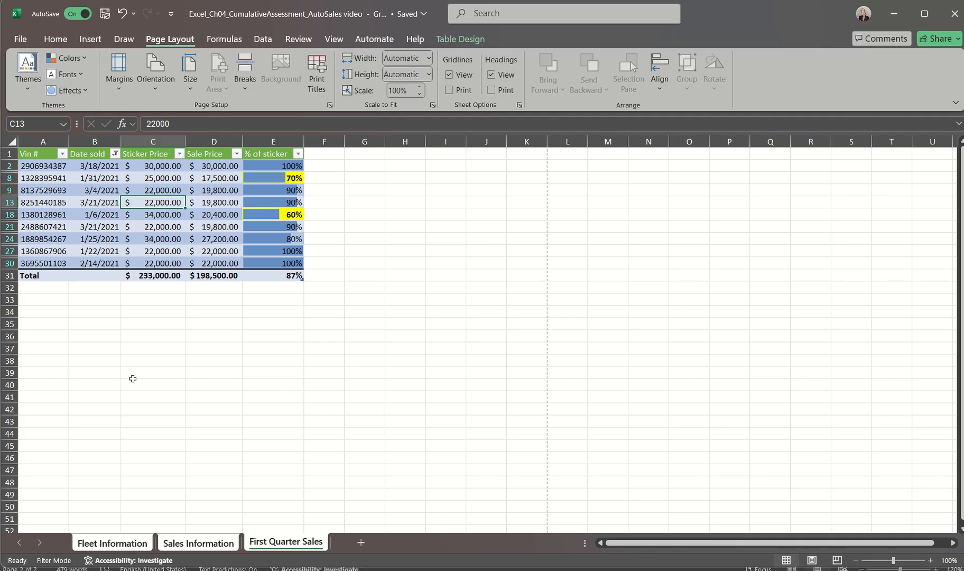
Preview the grouped worksheets for printing, check the orientation, page breaks, repeated titles and footer on every page, and return to the workbook
click(21, 39)
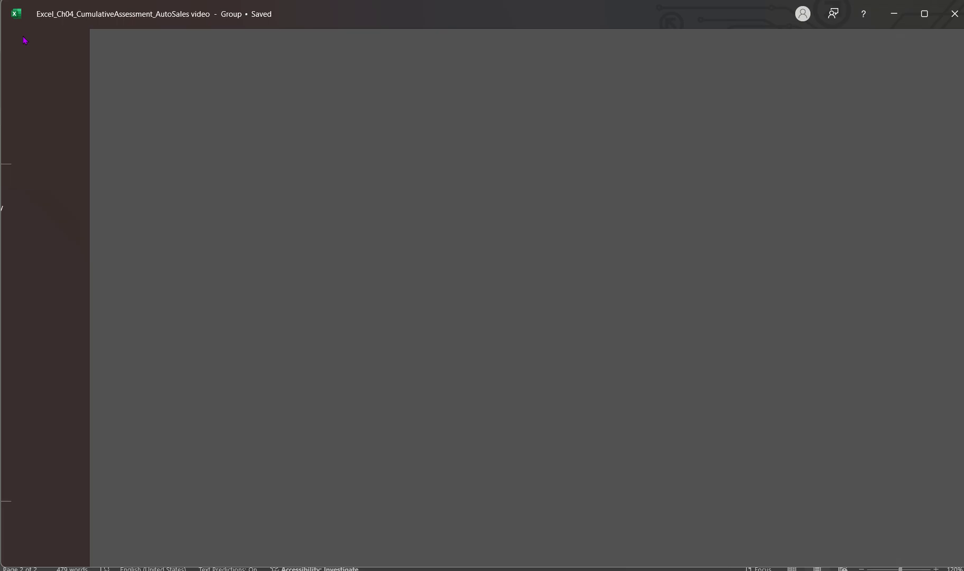
click(43, 233)
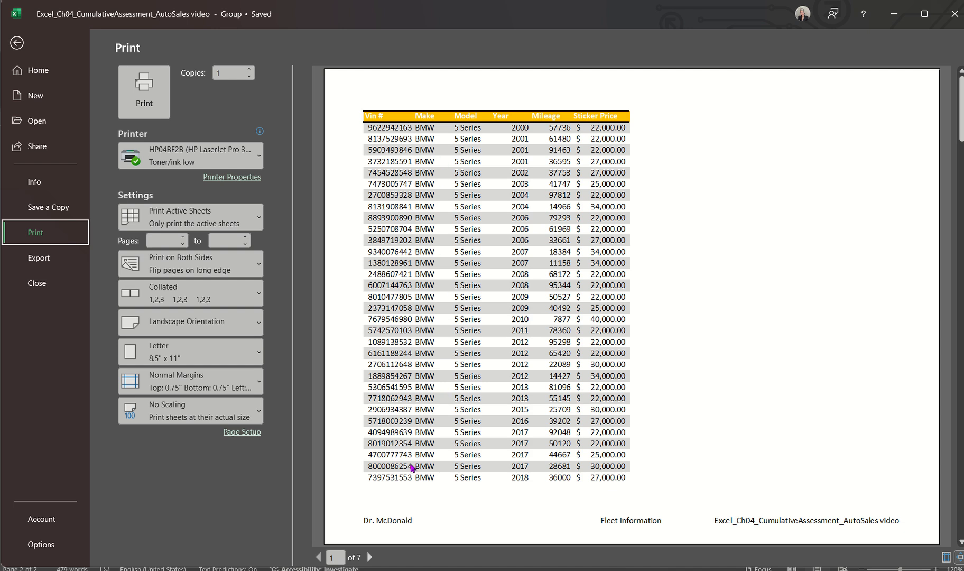
click(369, 557)
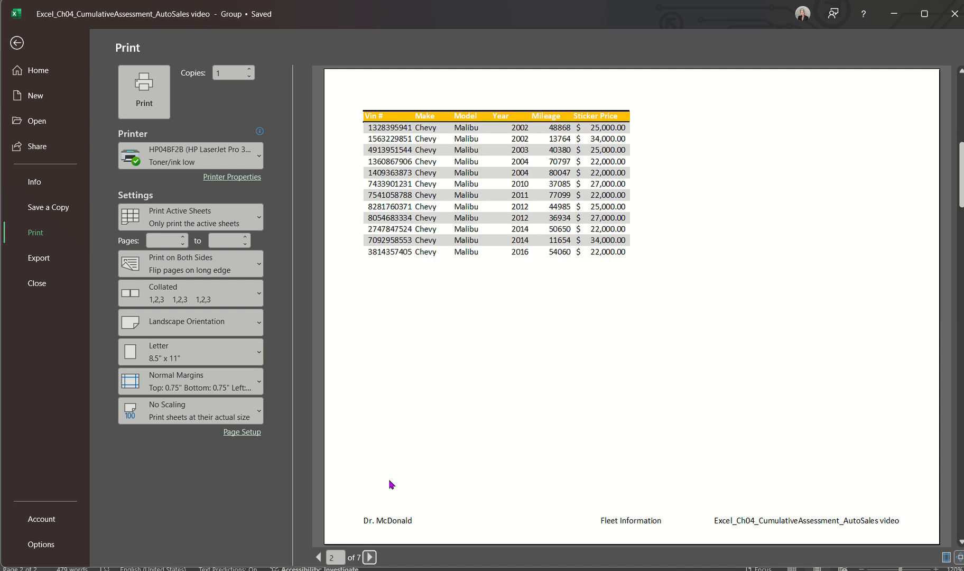
click(369, 557)
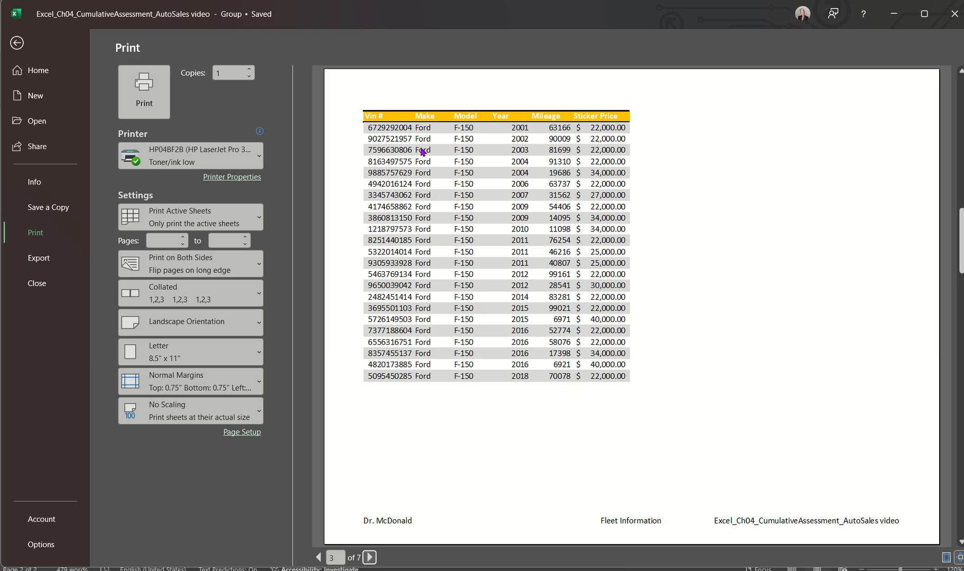
click(369, 556)
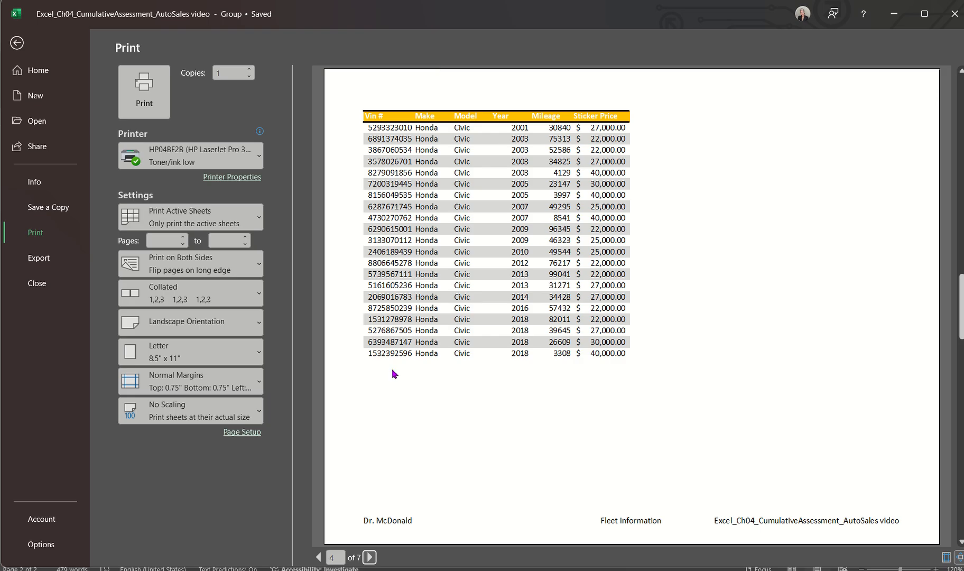
click(369, 557)
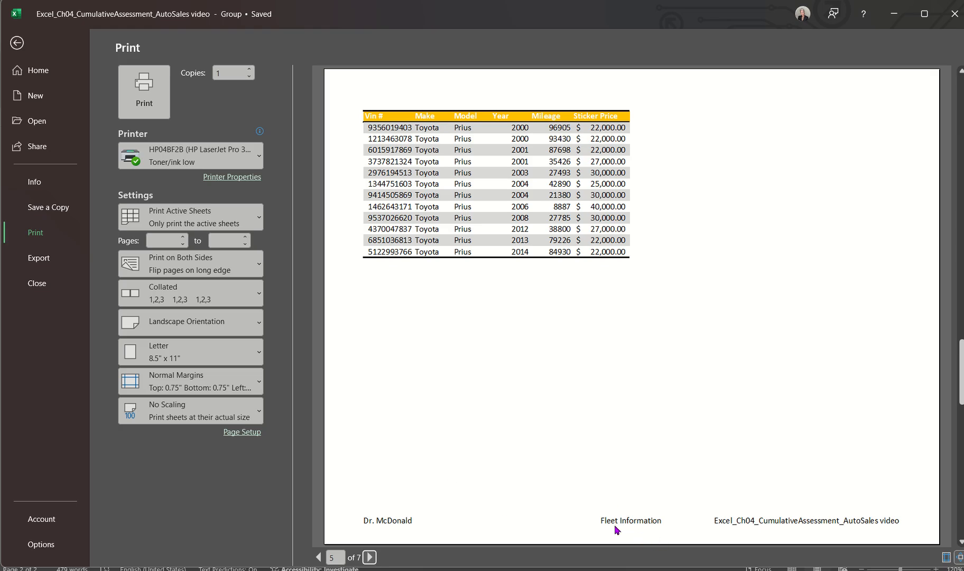
click(370, 557)
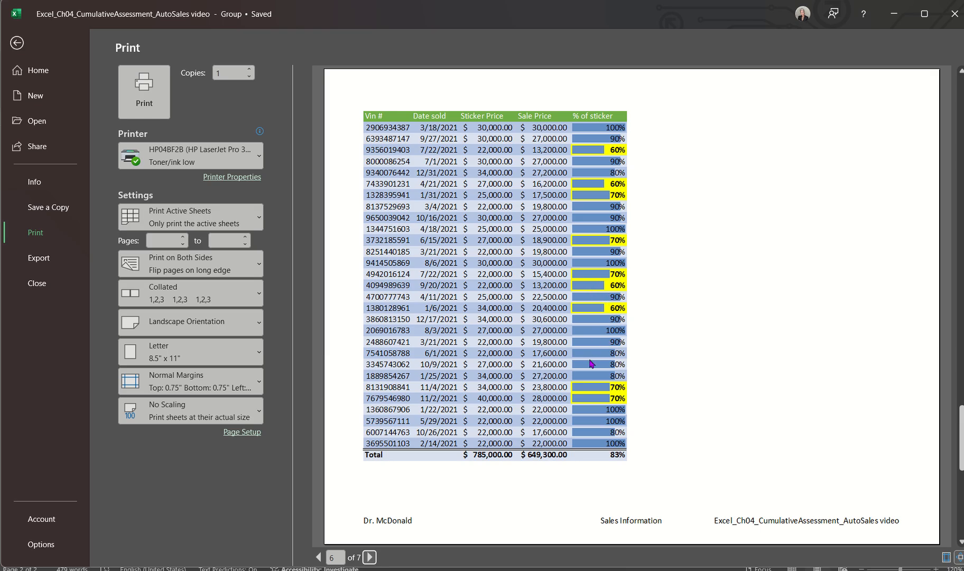
click(370, 559)
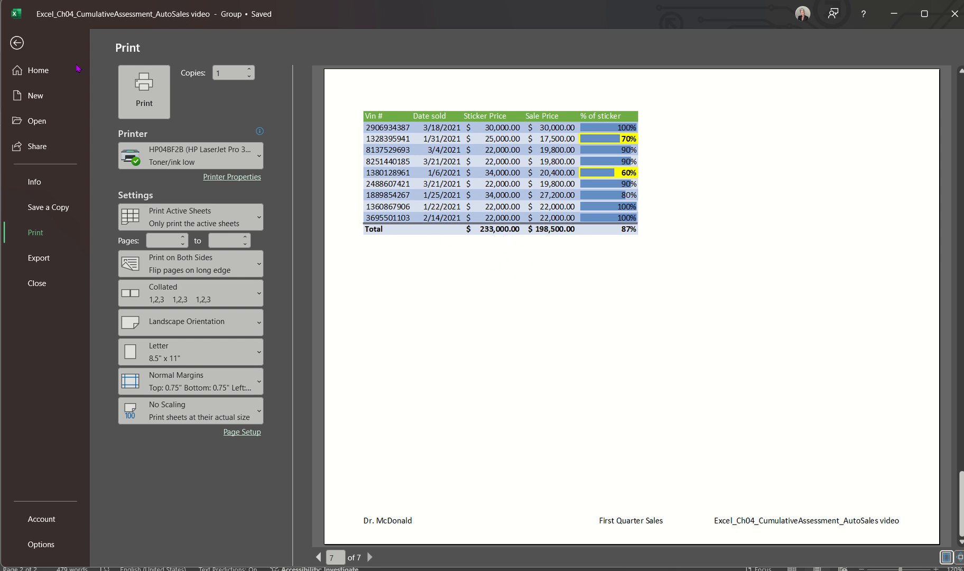
click(17, 43)
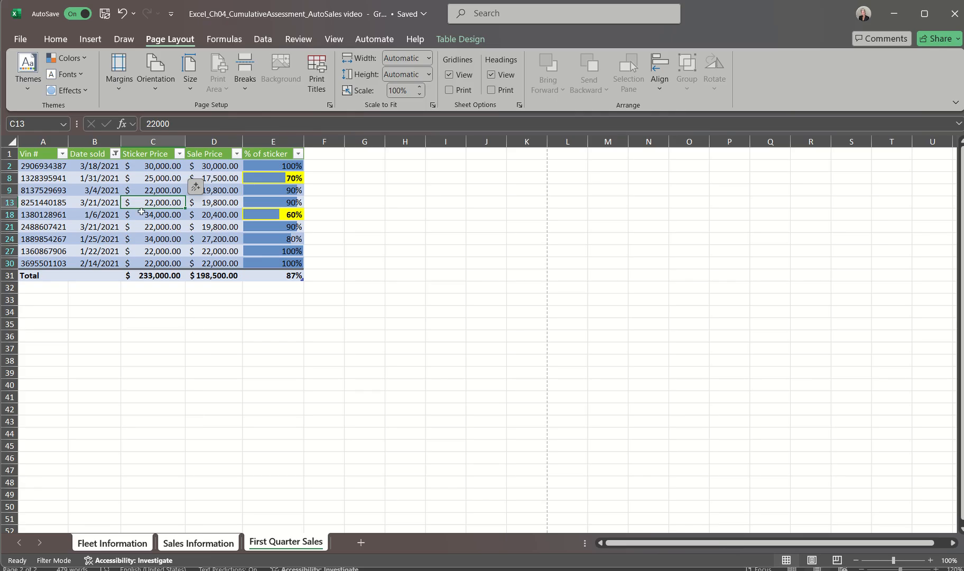
Save the workbook and switch to the MyLab assignment submission page in the Edge browser
click(105, 13)
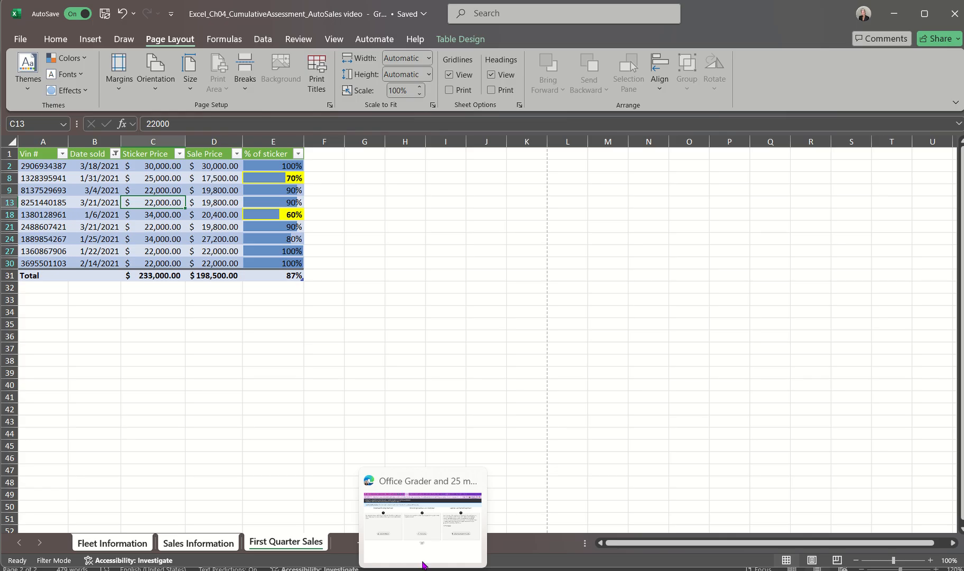
click(422, 564)
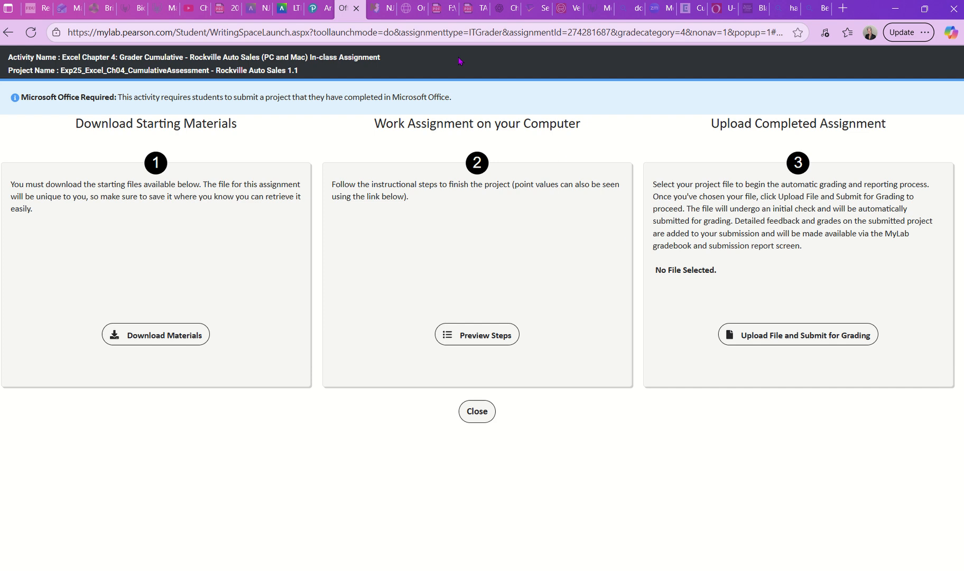
mouse_move(422, 4)
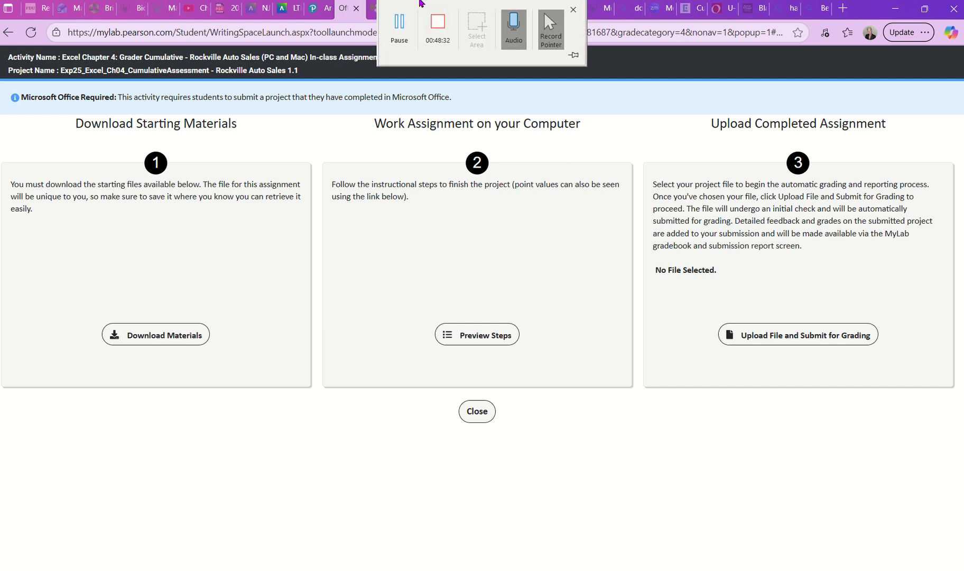